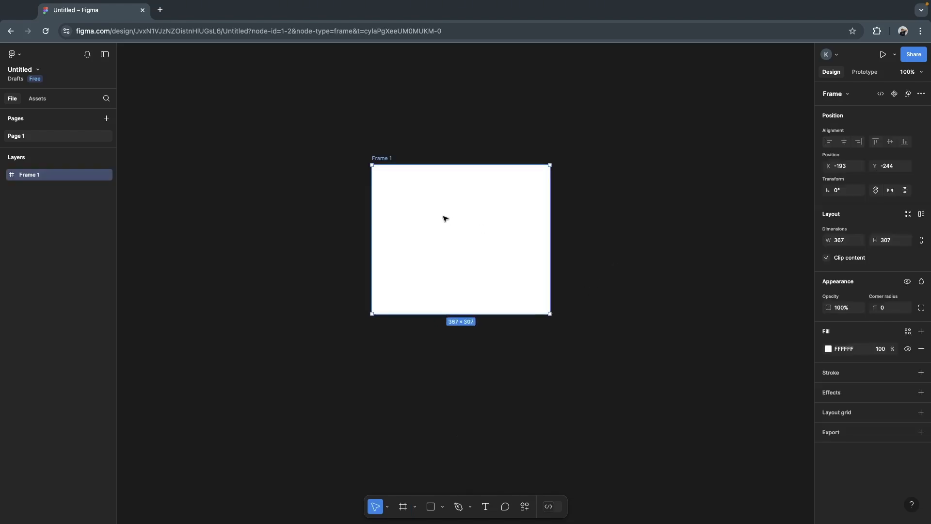
- Move the 367 × 307 frame to about X -237, Y -173 on the canvas
{"action": "left_click_drag", "start_coordinate": [438, 214], "coordinate": [418, 249]}
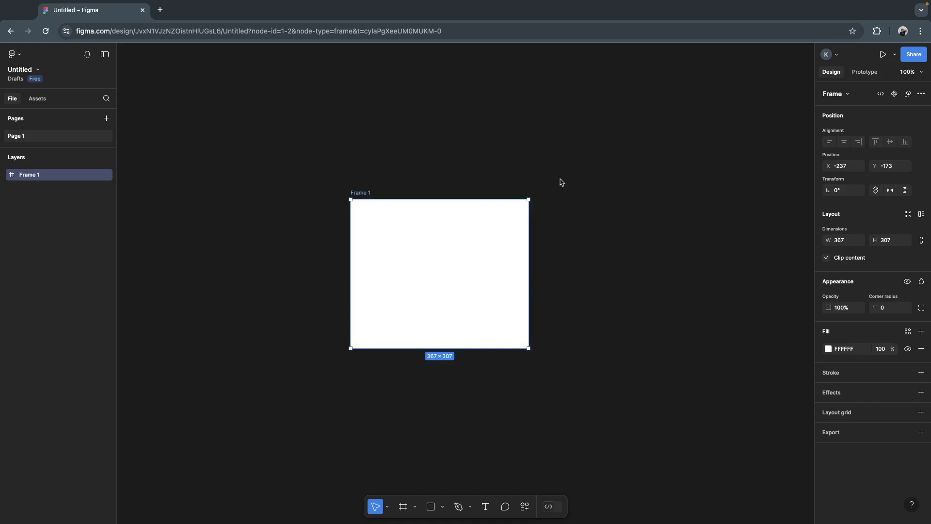
{"action": "scroll", "coordinate": [581, 245], "scroll_direction": "right", "scroll_amount": 4}
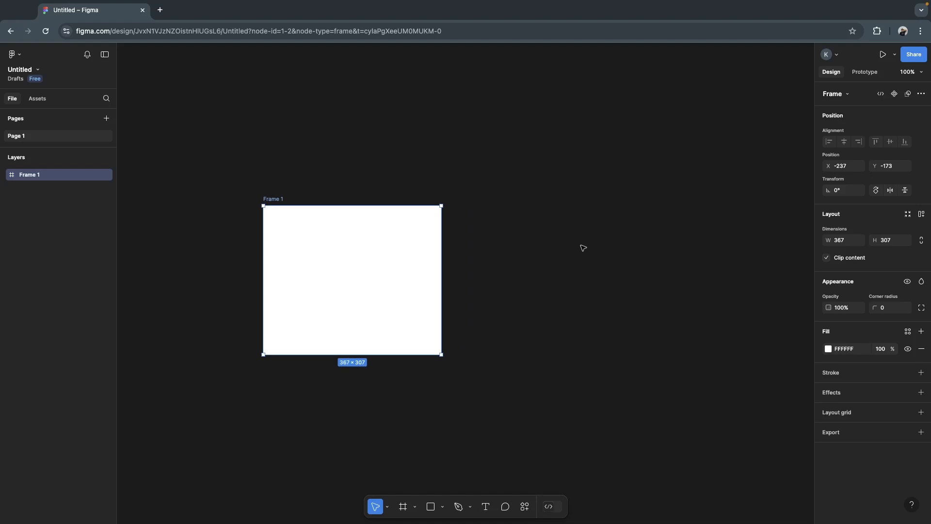
- Examine the preset frame sizes offered for phone, tablet, desktop, presentation and paper
{"action": "left_click", "coordinate": [403, 507]}
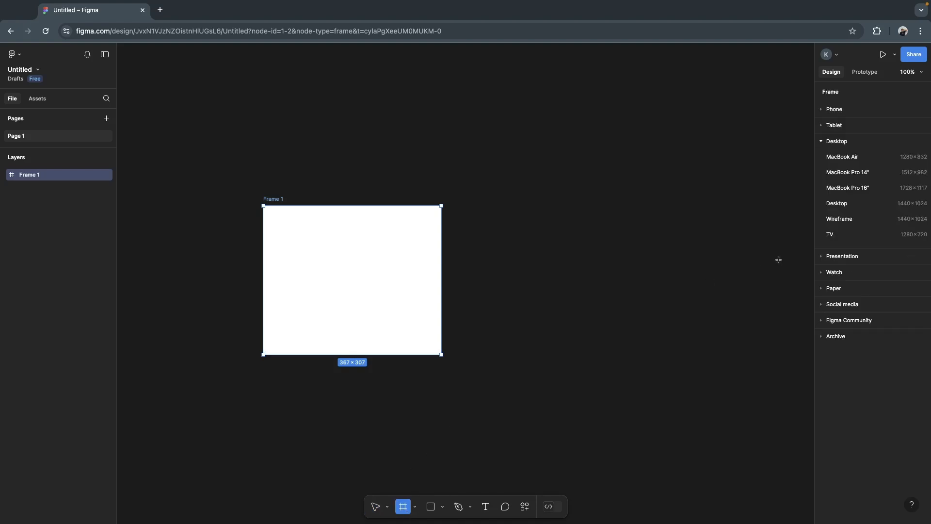
{"action": "left_click", "coordinate": [846, 113]}
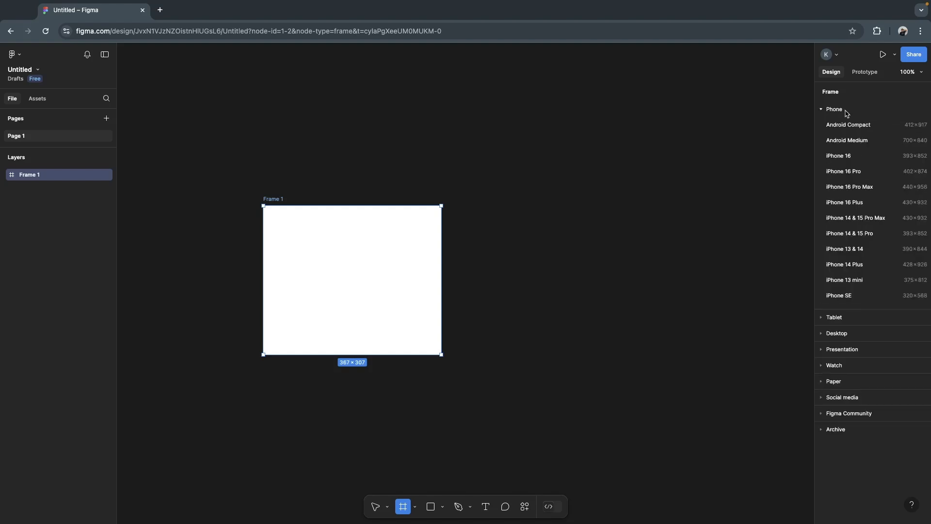
{"action": "left_click", "coordinate": [846, 113]}
{"action": "left_click", "coordinate": [843, 127]}
{"action": "left_click", "coordinate": [843, 129]}
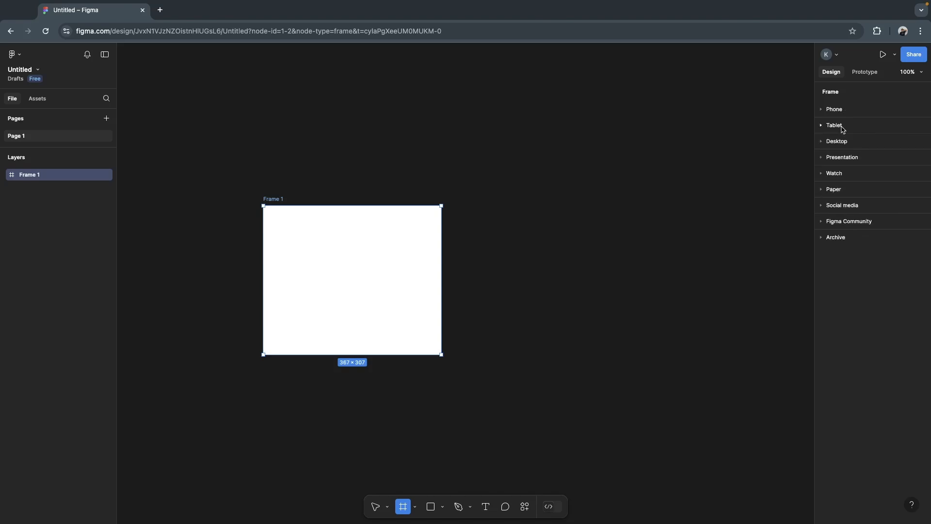
{"action": "left_click", "coordinate": [842, 144]}
{"action": "left_click", "coordinate": [843, 145]}
{"action": "left_click", "coordinate": [846, 161]}
{"action": "left_click", "coordinate": [846, 161]}
{"action": "left_click", "coordinate": [843, 192]}
{"action": "left_click", "coordinate": [843, 192]}
{"action": "left_click", "coordinate": [841, 111]}
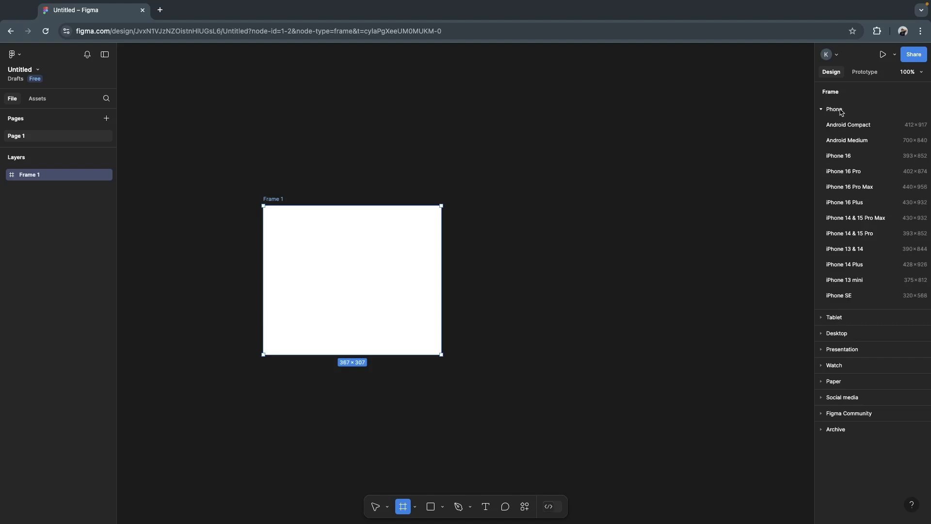
{"action": "left_click", "coordinate": [840, 111]}
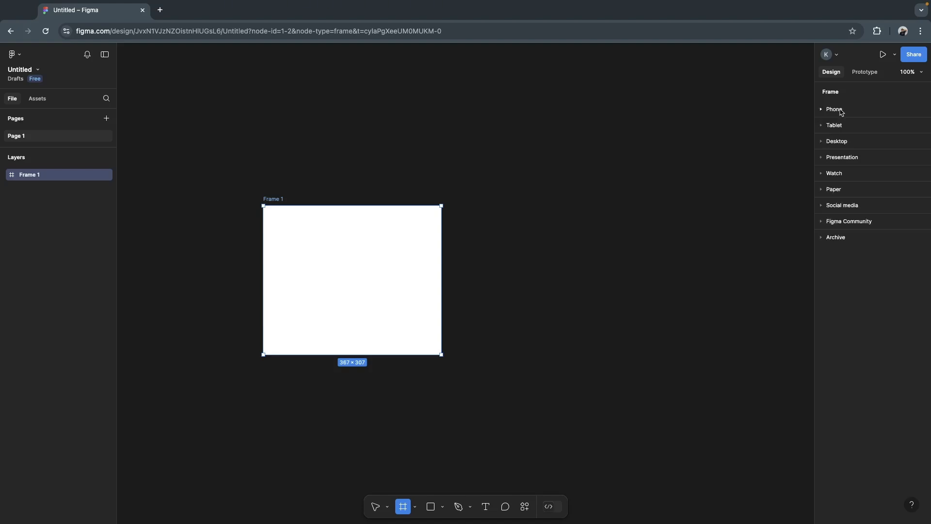
{"action": "left_click", "coordinate": [840, 144]}
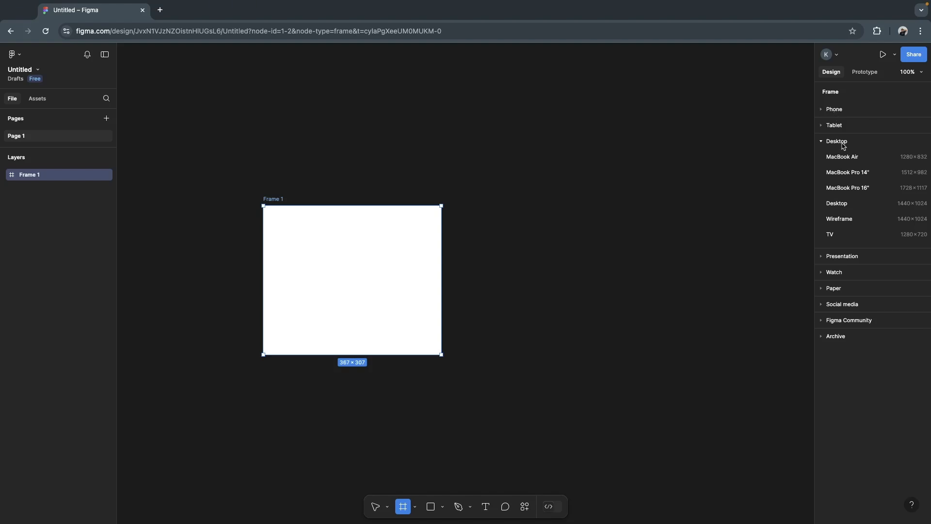
- Add a phone frame using the Android Compact preset (412 × 917)
{"action": "left_click", "coordinate": [835, 109]}
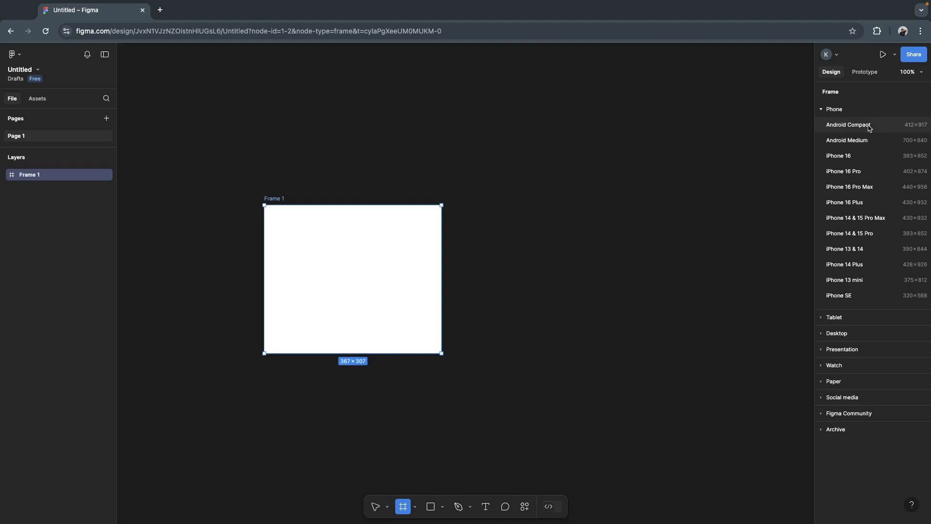
{"action": "left_click", "coordinate": [868, 127]}
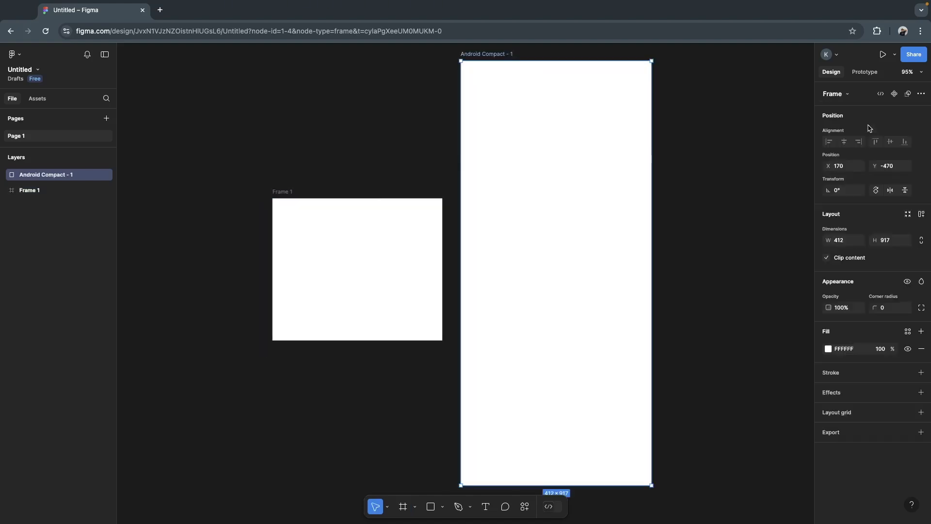
{"action": "scroll", "coordinate": [704, 201], "scroll_direction": "right", "scroll_amount": 2}
{"action": "scroll", "coordinate": [705, 200], "scroll_direction": "down", "scroll_amount": 1}
{"action": "scroll", "coordinate": [704, 200], "scroll_direction": "up", "scroll_amount": 1}
{"action": "scroll", "coordinate": [705, 200], "scroll_direction": "down", "scroll_amount": 1}
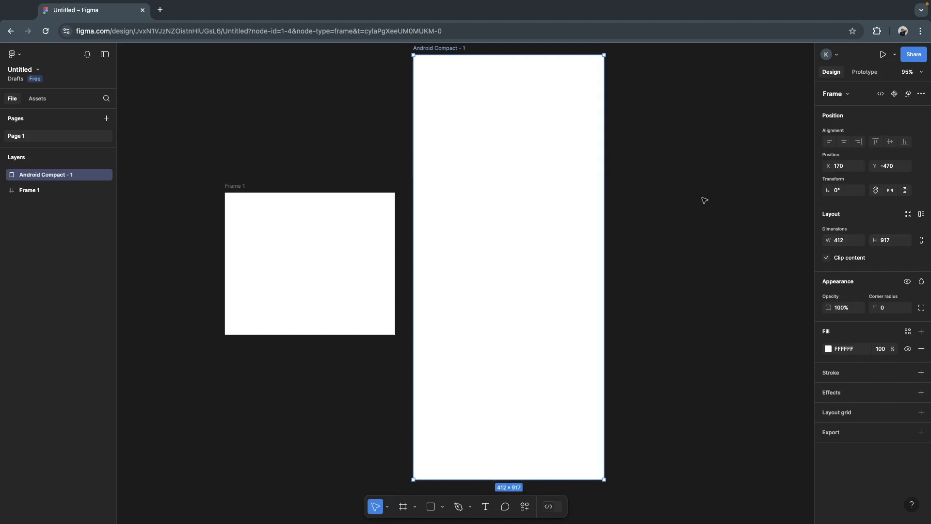
- Add a second phone frame using the iPhone 16 preset (393 × 852)
{"action": "key", "text": "f"}
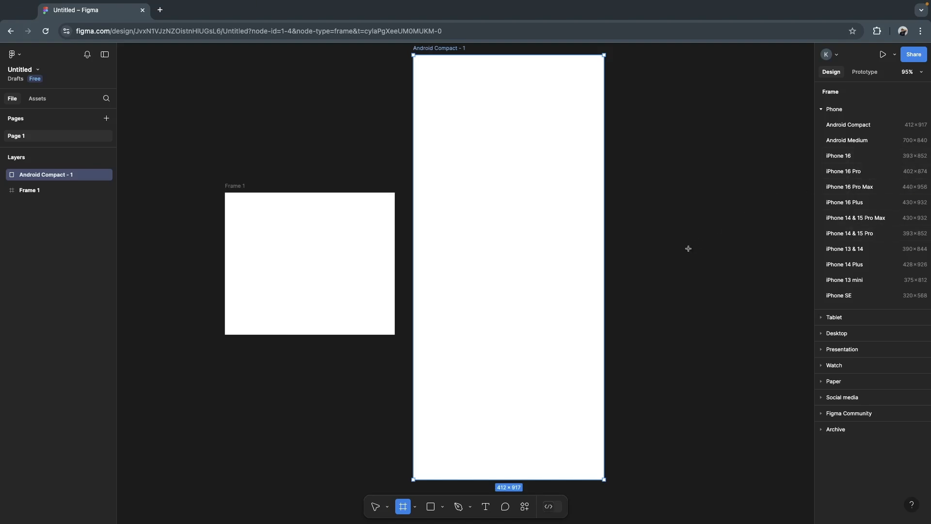
{"action": "scroll", "coordinate": [688, 249], "scroll_direction": "right", "scroll_amount": 5}
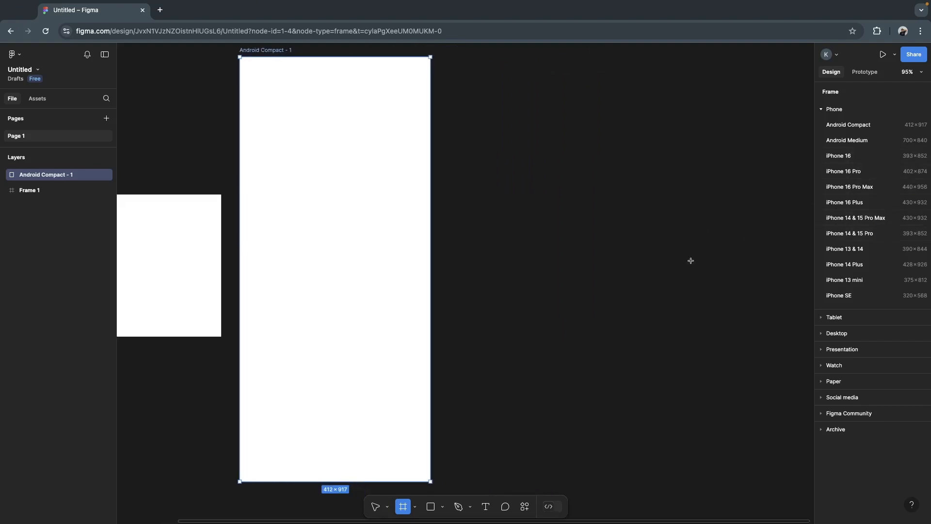
{"action": "scroll", "coordinate": [711, 251], "scroll_direction": "up", "scroll_amount": 2}
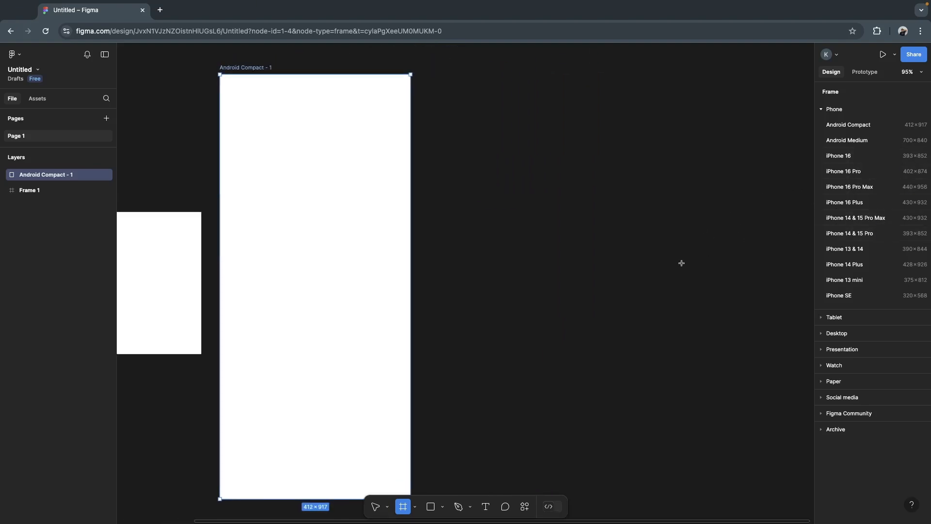
{"action": "left_click", "coordinate": [869, 156]}
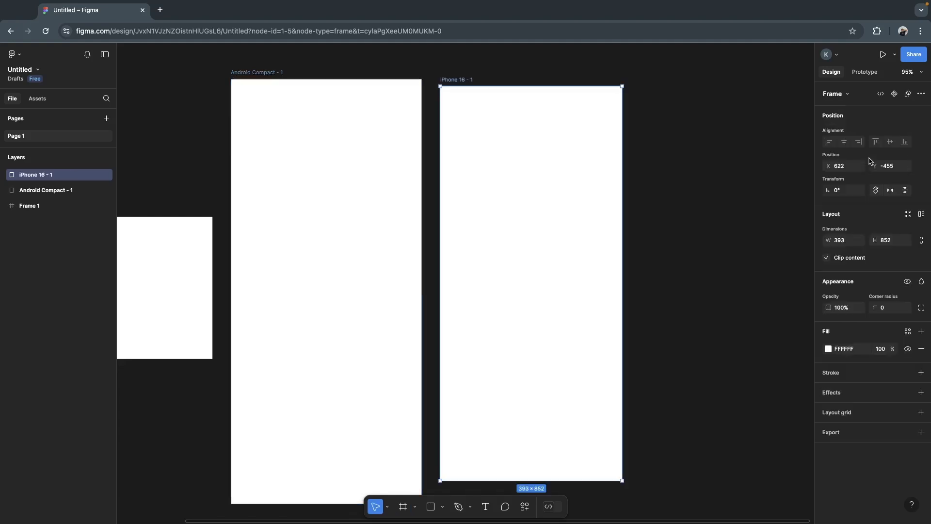
- Move the iPhone 16 frame up to Y -470 so its top edge aligns with the Android Compact frame
{"action": "scroll", "coordinate": [679, 235], "scroll_direction": "left", "scroll_amount": 2}
{"action": "scroll", "coordinate": [678, 234], "scroll_direction": "up", "scroll_amount": 2}
{"action": "scroll", "coordinate": [679, 235], "scroll_direction": "left", "scroll_amount": 2}
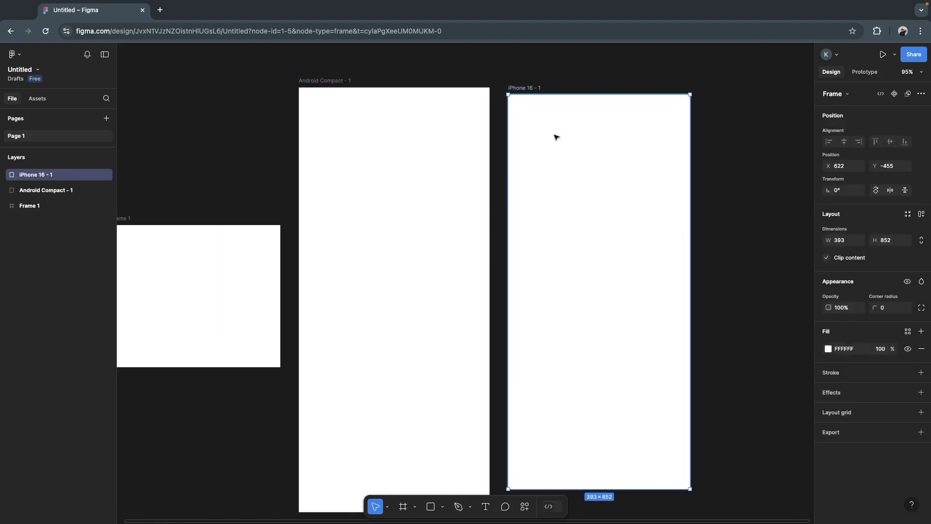
{"action": "left_click_drag", "start_coordinate": [563, 199], "coordinate": [561, 193]}
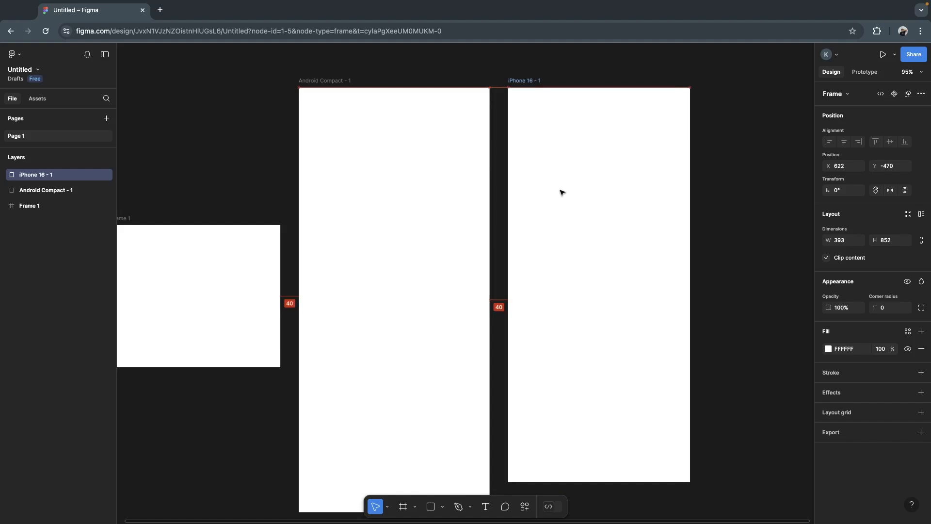
{"action": "scroll", "coordinate": [580, 285], "scroll_direction": "down", "scroll_amount": 2}
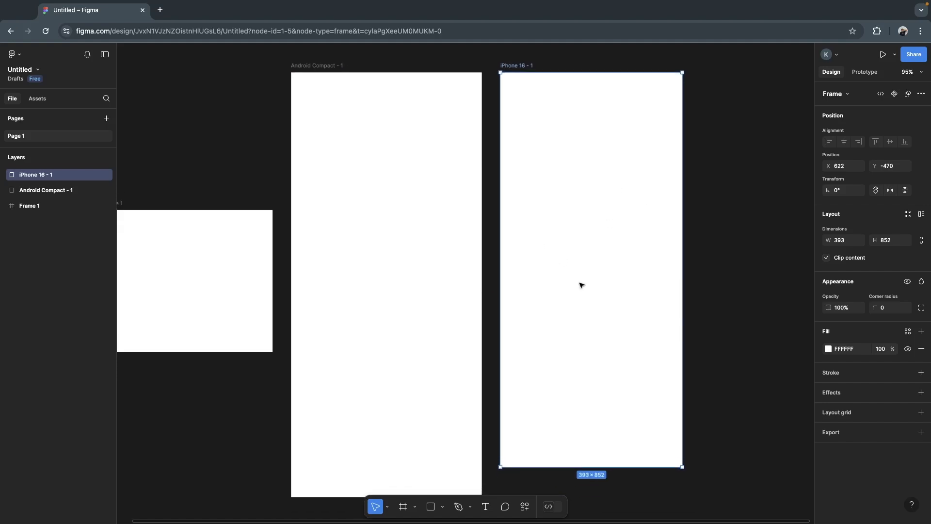
{"action": "scroll", "coordinate": [581, 285], "scroll_direction": "up", "scroll_amount": 4}
{"action": "scroll", "coordinate": [581, 285], "scroll_direction": "right", "scroll_amount": 1}
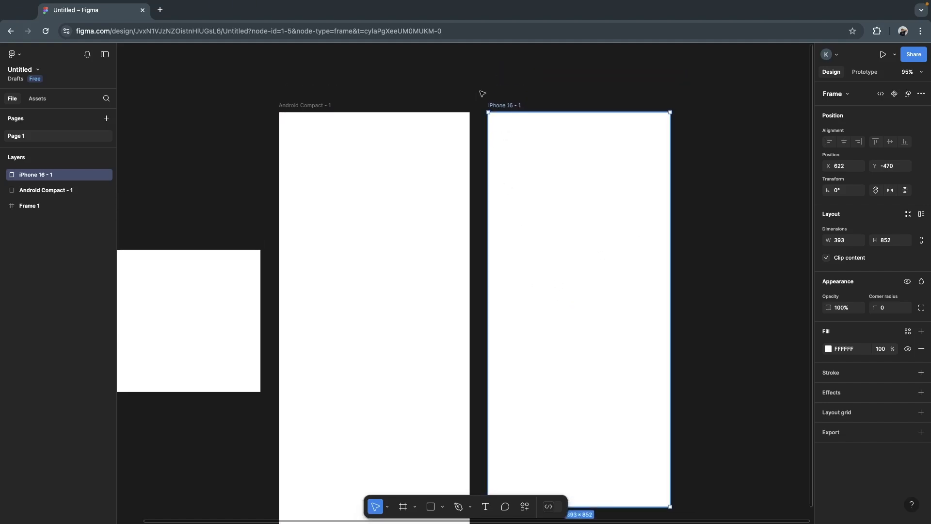
- Delete the Android Compact frame and Frame 1, keeping only the iPhone 16 frame on the canvas
{"action": "left_click", "coordinate": [476, 93]}
{"action": "left_click", "coordinate": [497, 109]}
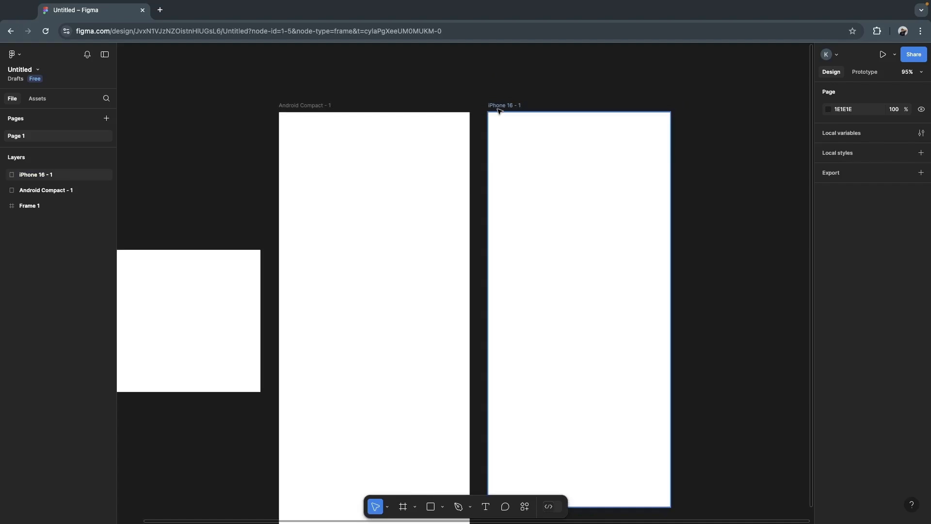
{"action": "left_click", "coordinate": [536, 92]}
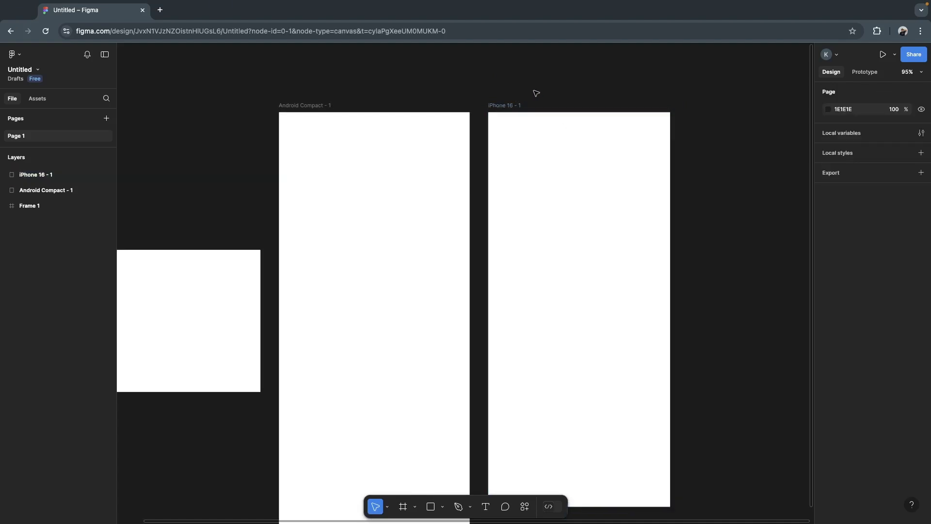
{"action": "left_click", "coordinate": [316, 105]}
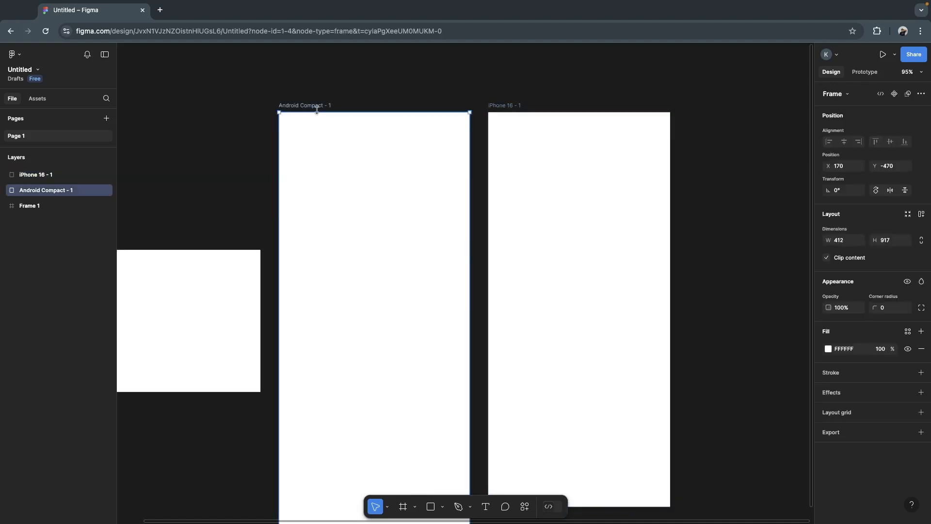
{"action": "key", "text": "Delete"}
{"action": "scroll", "coordinate": [183, 260], "scroll_direction": "left", "scroll_amount": 5}
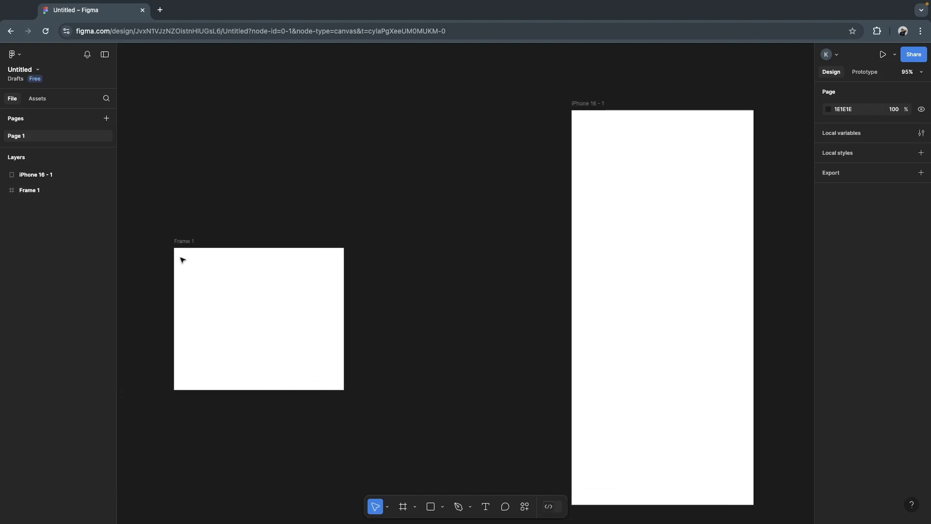
{"action": "left_click", "coordinate": [186, 241]}
{"action": "key", "text": "Delete"}
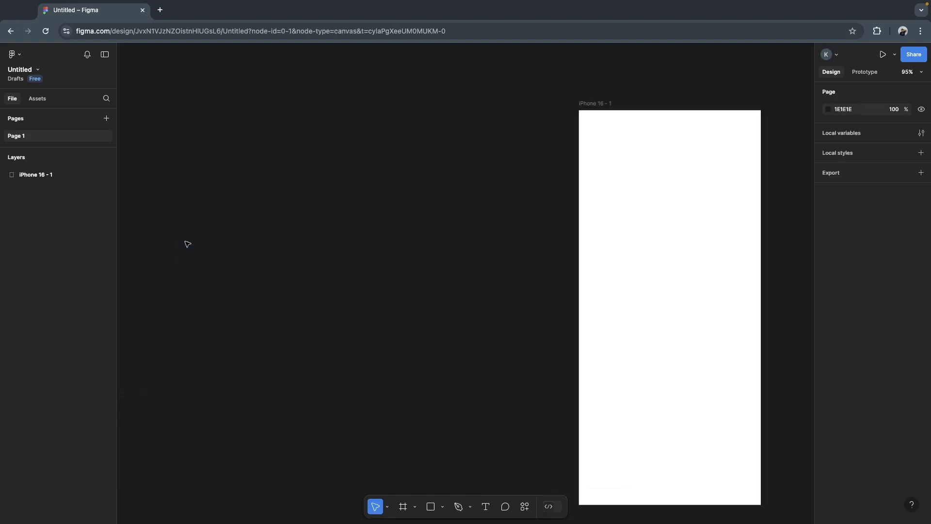
- Add a desktop frame using the Desktop preset (1440 × 1024)
{"action": "scroll", "coordinate": [447, 125], "scroll_direction": "right", "scroll_amount": 5}
{"action": "scroll", "coordinate": [447, 125], "scroll_direction": "right", "scroll_amount": 5}
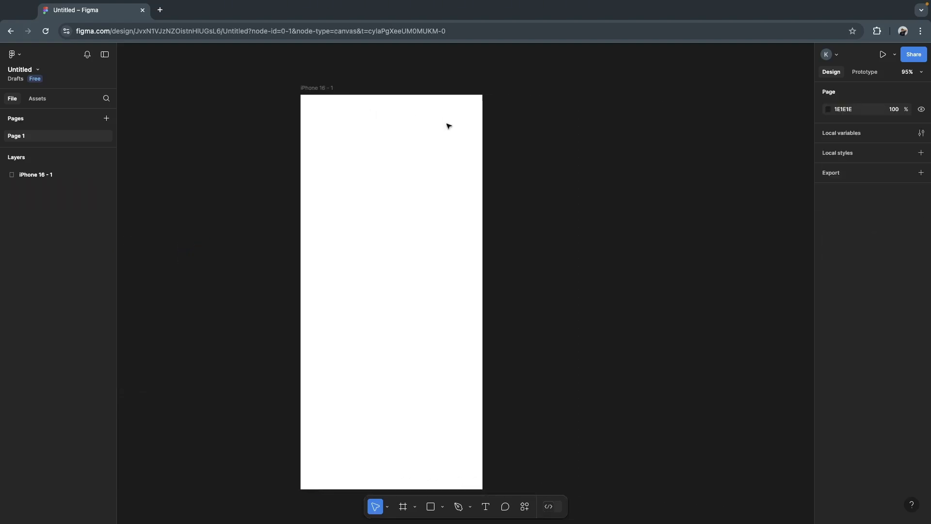
{"action": "scroll", "coordinate": [446, 125], "scroll_direction": "down", "scroll_amount": 3}
{"action": "scroll", "coordinate": [447, 125], "scroll_direction": "up", "scroll_amount": 2}
{"action": "scroll", "coordinate": [447, 125], "scroll_direction": "up", "scroll_amount": 1}
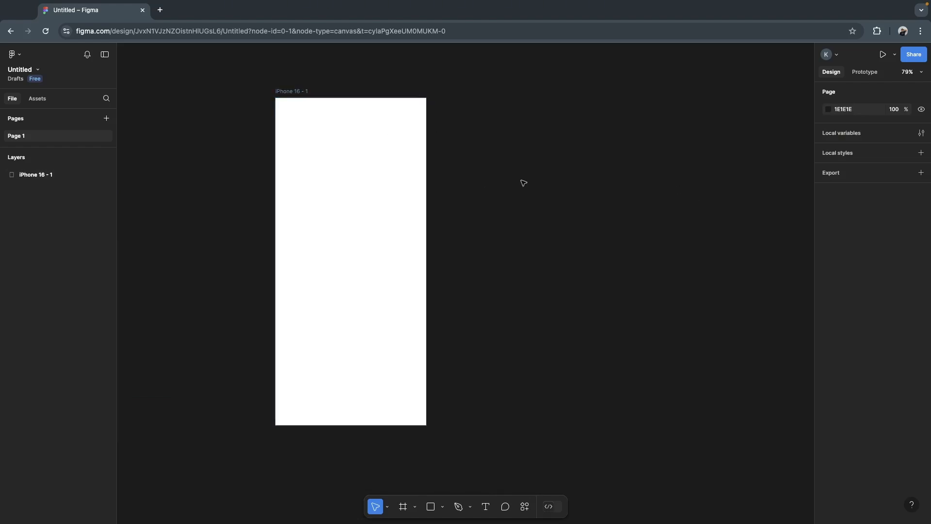
{"action": "left_click", "coordinate": [403, 507]}
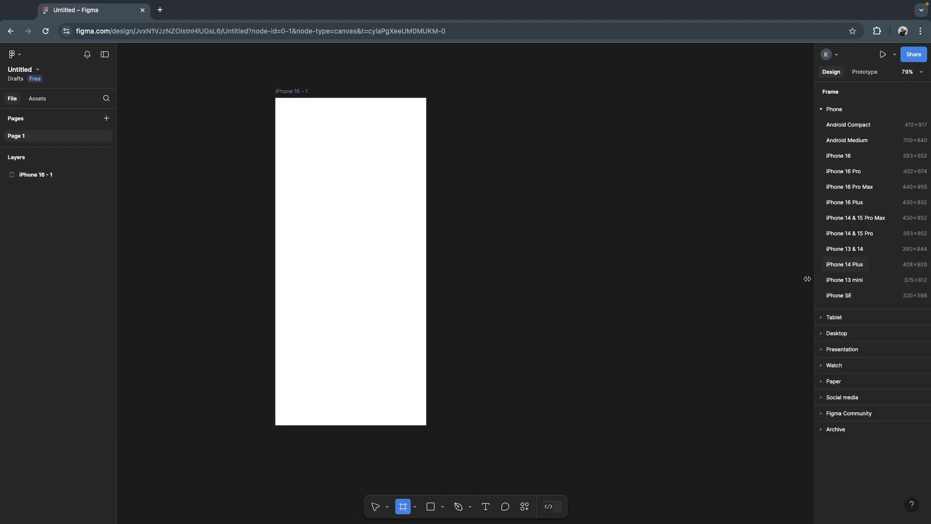
{"action": "left_click", "coordinate": [826, 333]}
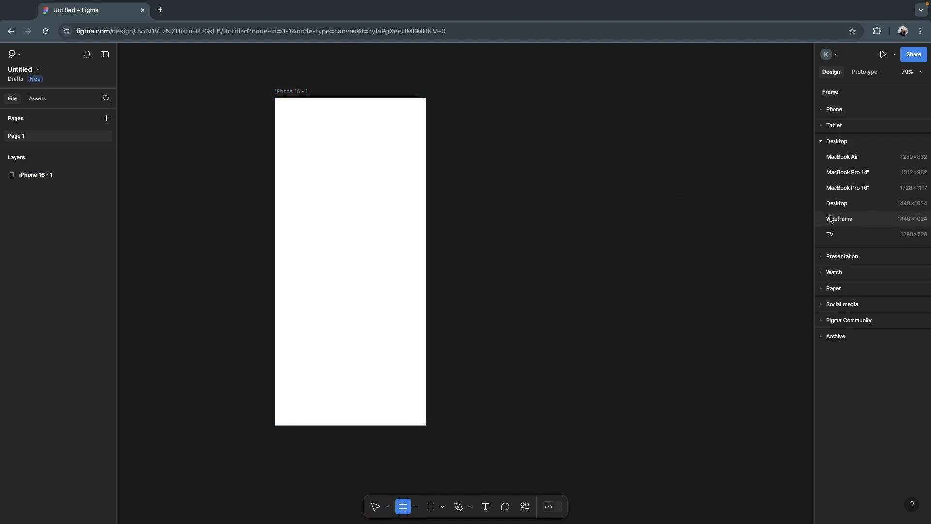
{"action": "left_click", "coordinate": [845, 203]}
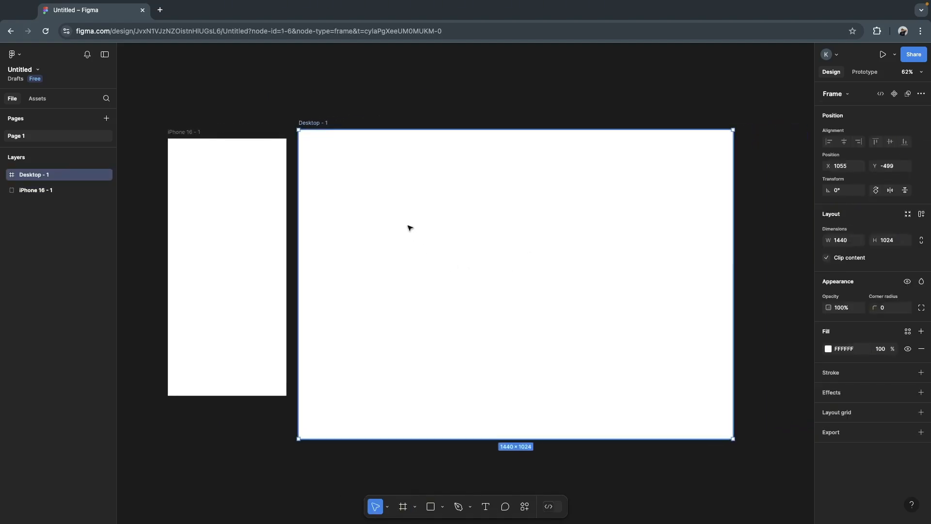
- Move the desktop frame to about X 1336, Y -470, farther from the iPhone 16 frame with their top edges aligned
{"action": "left_click_drag", "start_coordinate": [399, 241], "coordinate": [485, 250]}
{"action": "left_click", "coordinate": [563, 100]}
{"action": "scroll", "coordinate": [564, 102], "scroll_direction": "left", "scroll_amount": 2}
{"action": "scroll", "coordinate": [565, 103], "scroll_direction": "right", "scroll_amount": 10}
{"action": "scroll", "coordinate": [564, 103], "scroll_direction": "left", "scroll_amount": 9}
{"action": "scroll", "coordinate": [564, 103], "scroll_direction": "right", "scroll_amount": 5}
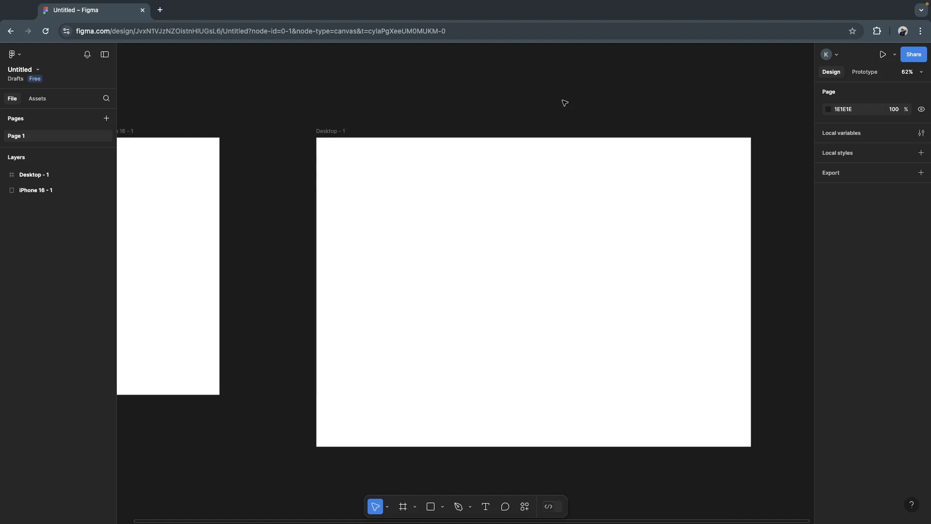
{"action": "scroll", "coordinate": [565, 103], "scroll_direction": "left", "scroll_amount": 5}
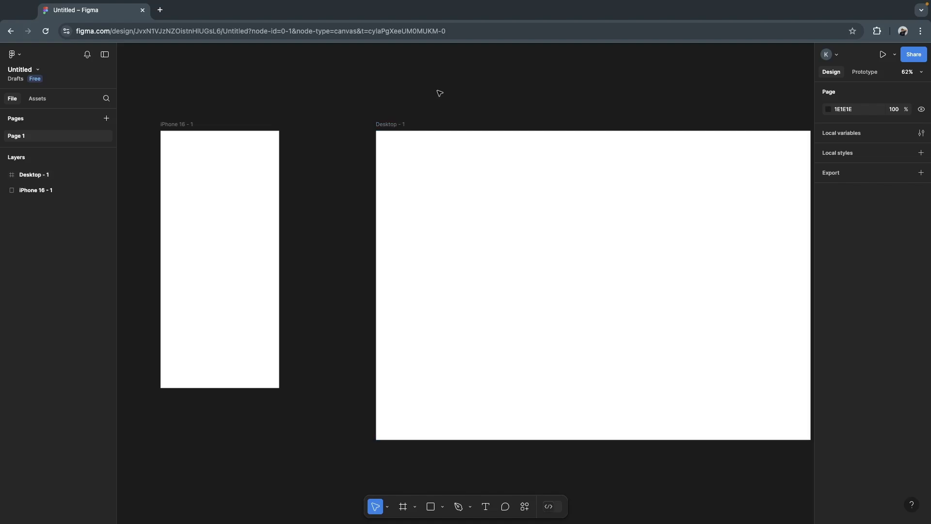
- Select the desktop frame and add a layout grid to it
{"action": "left_click", "coordinate": [398, 126]}
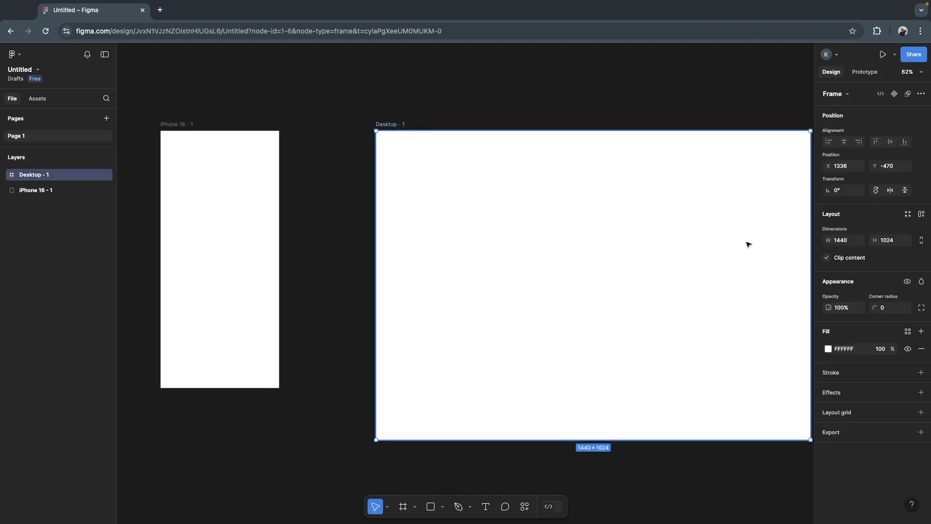
{"action": "left_click", "coordinate": [483, 113]}
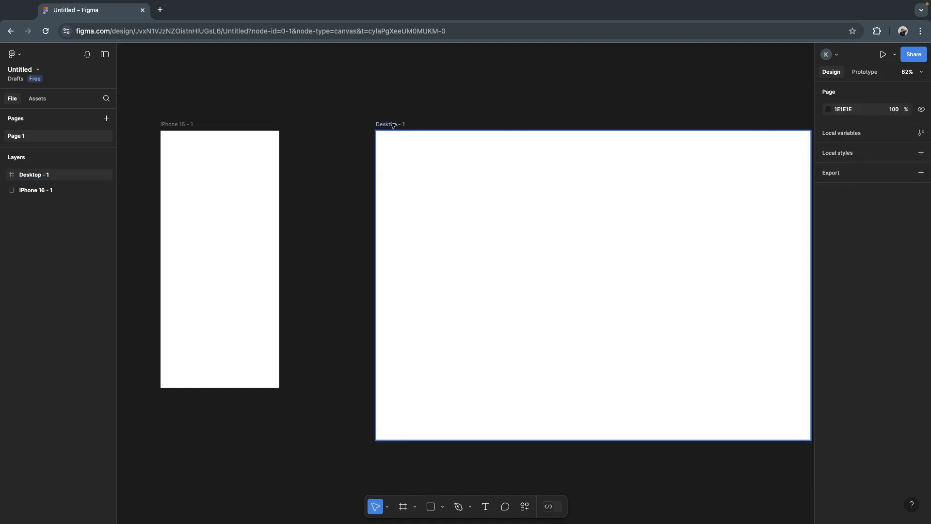
{"action": "left_click", "coordinate": [52, 180]}
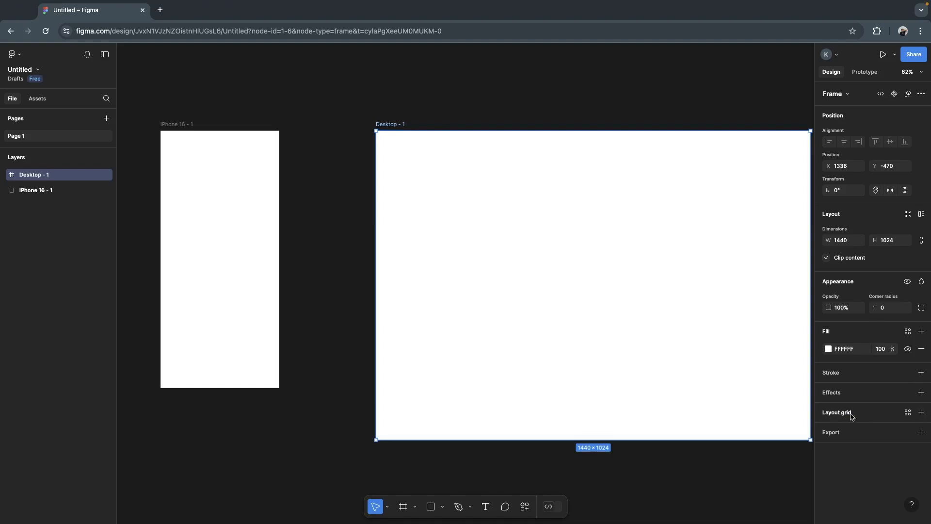
{"action": "left_click", "coordinate": [921, 412]}
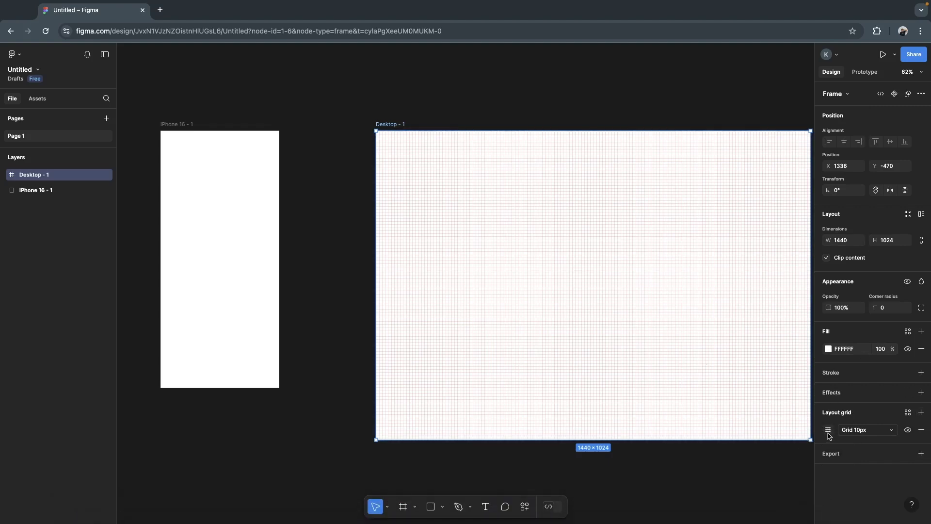
- Change the desktop frame's layout grid from a uniform grid to columns with a count of 12
{"action": "scroll", "coordinate": [693, 499], "scroll_direction": "right", "scroll_amount": 3}
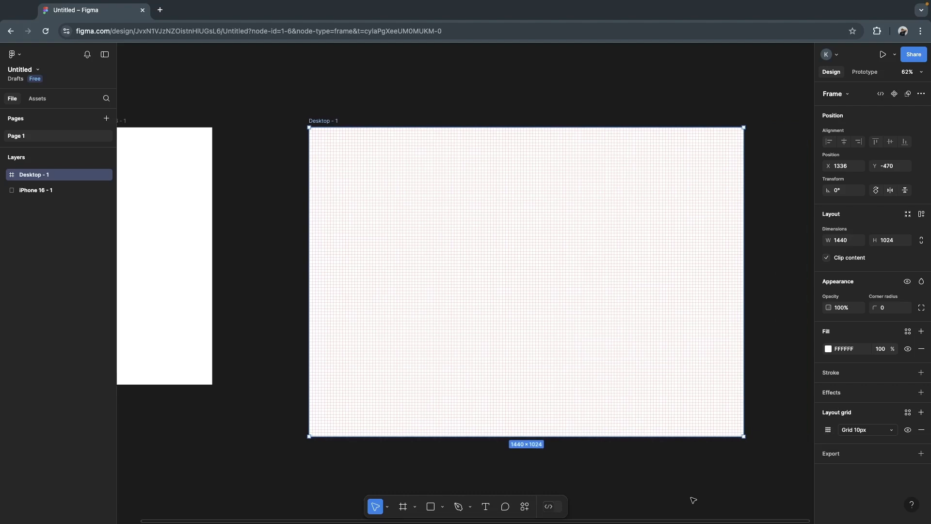
{"action": "left_click", "coordinate": [830, 430]}
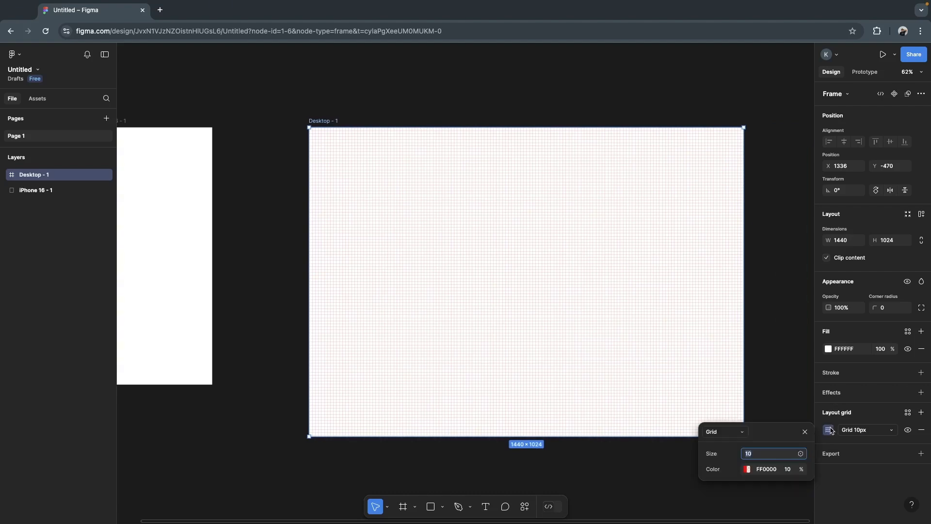
{"action": "left_click", "coordinate": [743, 432]}
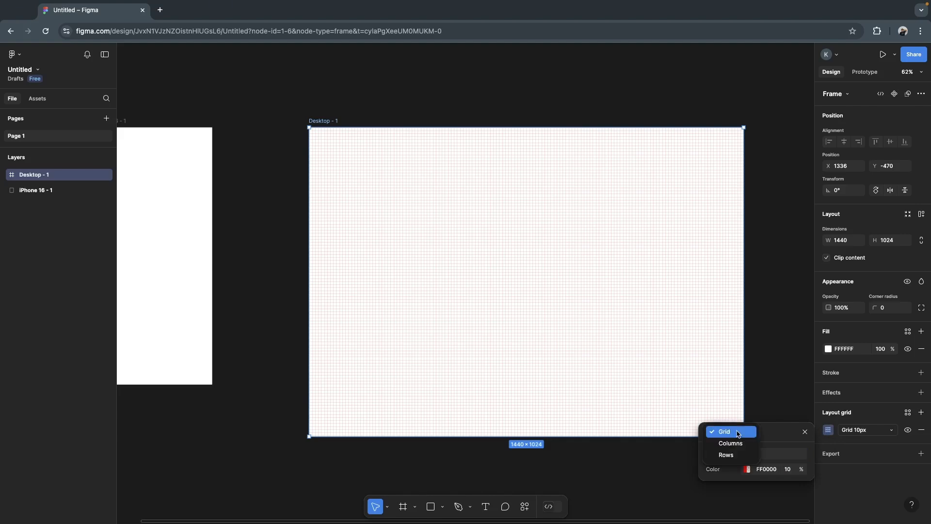
{"action": "left_click", "coordinate": [738, 447]}
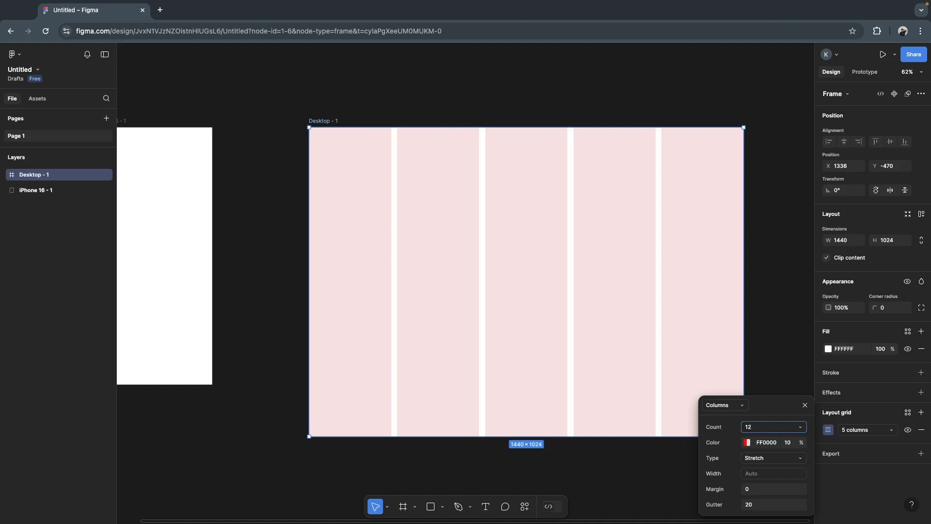
{"action": "key", "text": "Return"}
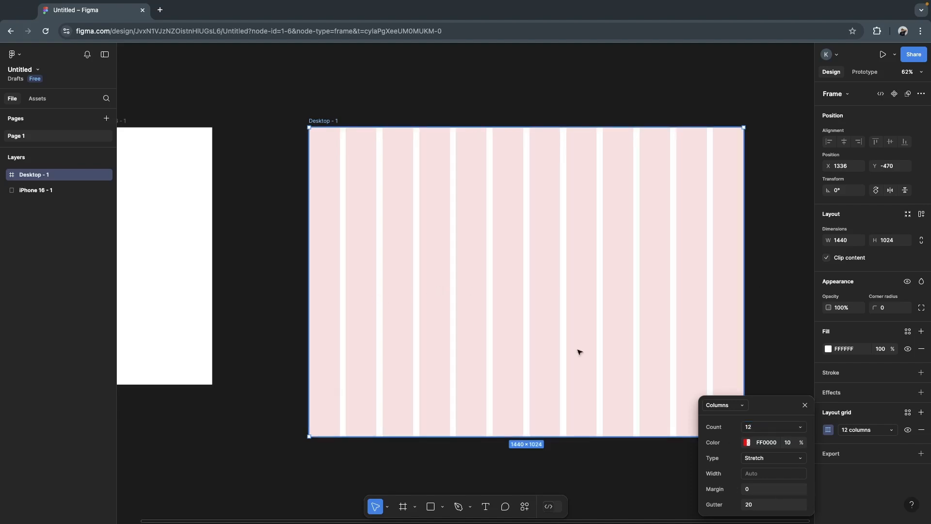
- Set the column grid's margin to 80, try a gutter of 5, and set the gutter back to 20
{"action": "left_click", "coordinate": [757, 491]}
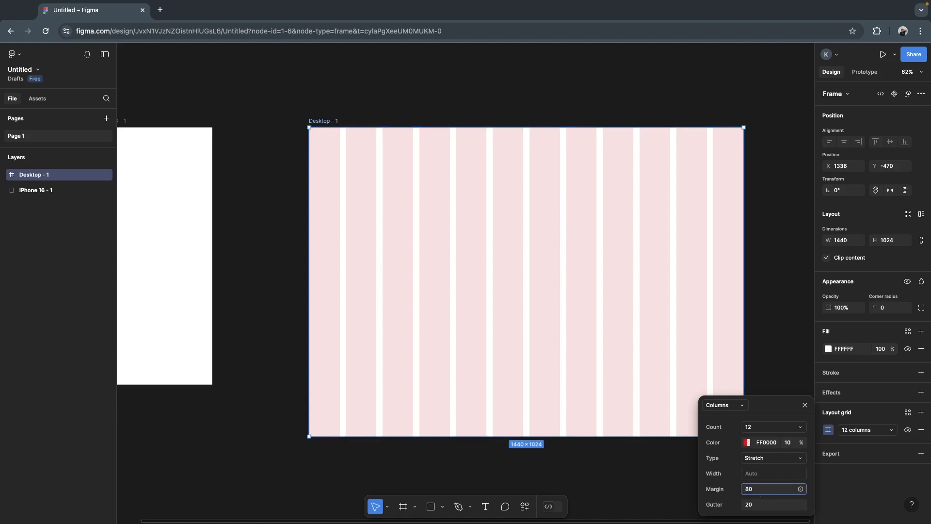
{"action": "type", "text": "80"}
{"action": "left_click", "coordinate": [762, 506]}
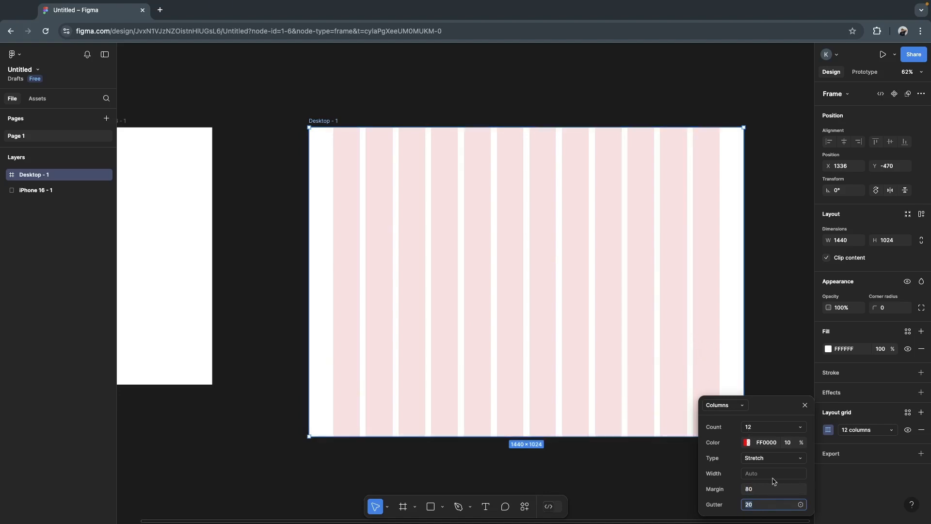
{"action": "type", "text": "5"}
{"action": "key", "text": "Return"}
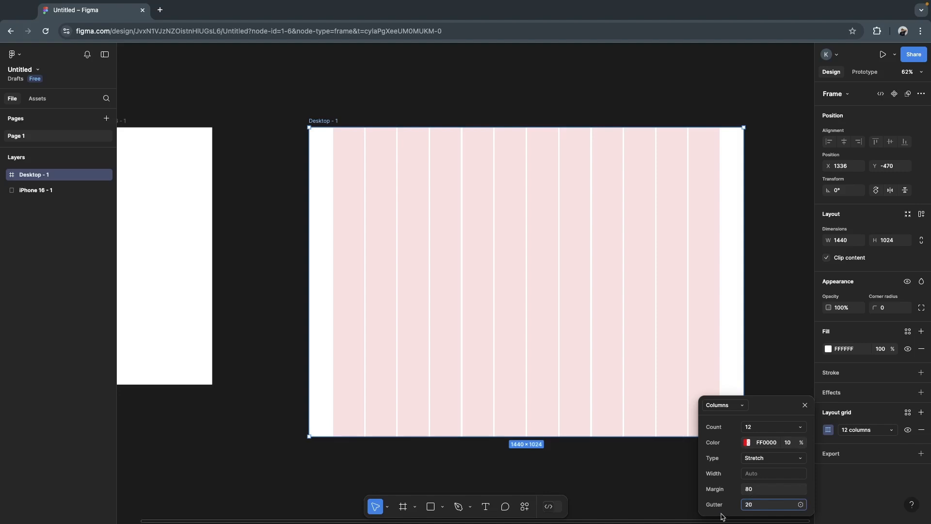
{"action": "type", "text": "20"}
{"action": "left_click", "coordinate": [671, 476]}
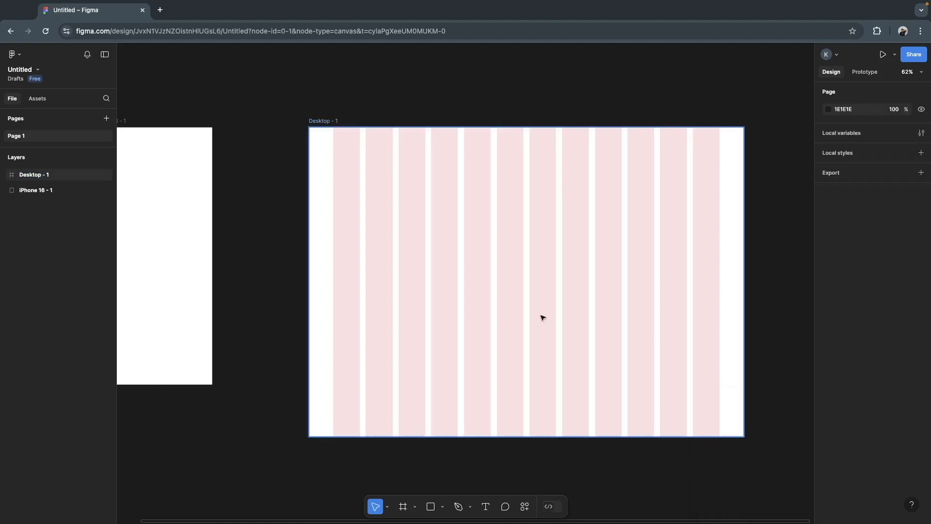
- Try resizing the desktop frame's width to about 1940 and about 1778 to test the stretching columns, and undo both resizes
{"action": "scroll", "coordinate": [472, 335], "scroll_direction": "up", "scroll_amount": 2}
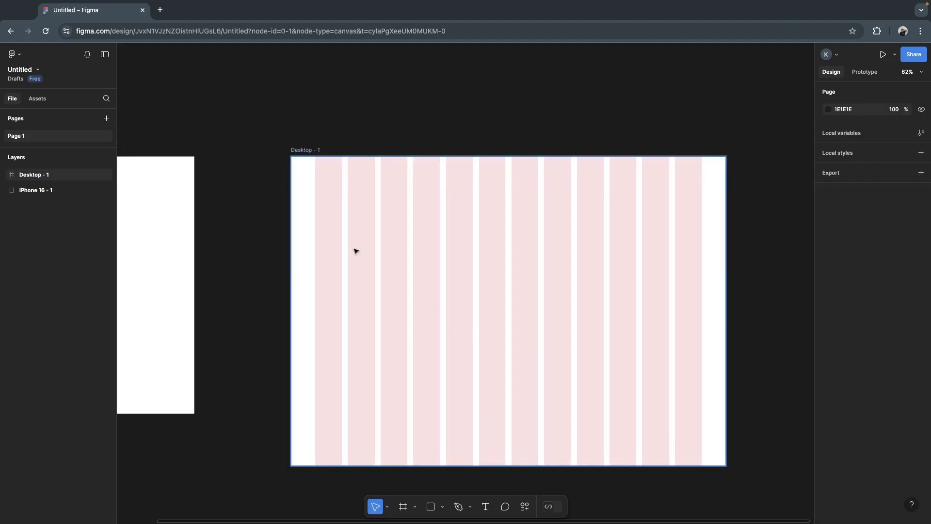
{"action": "left_click", "coordinate": [306, 151]}
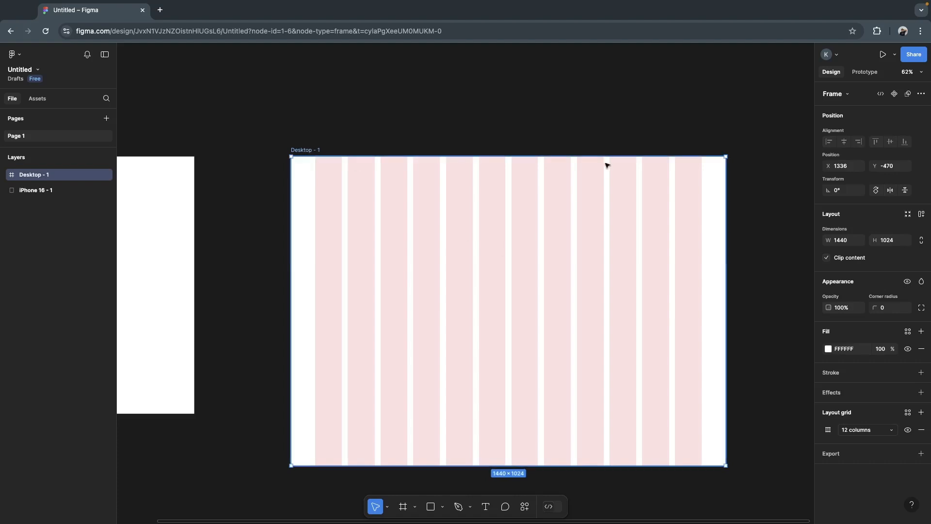
{"action": "left_click", "coordinate": [530, 133]}
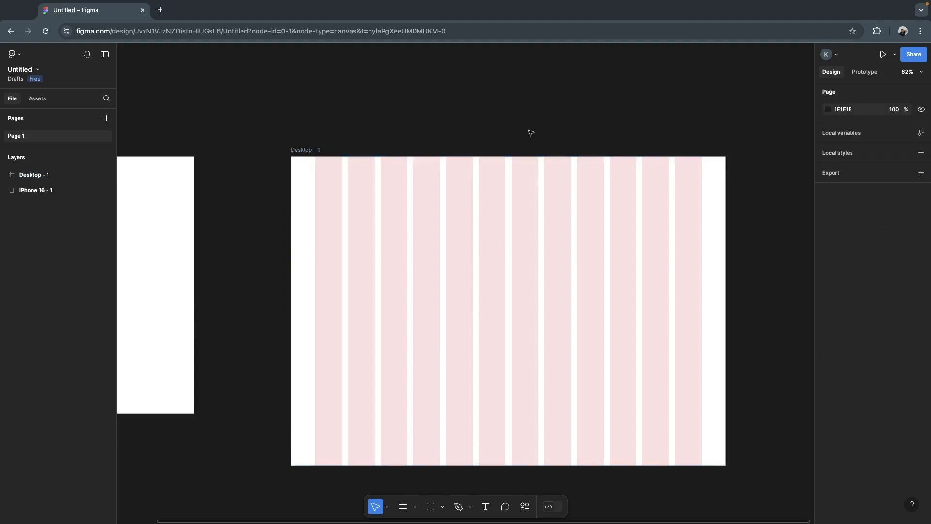
{"action": "scroll", "coordinate": [329, 495], "scroll_direction": "down", "scroll_amount": 1}
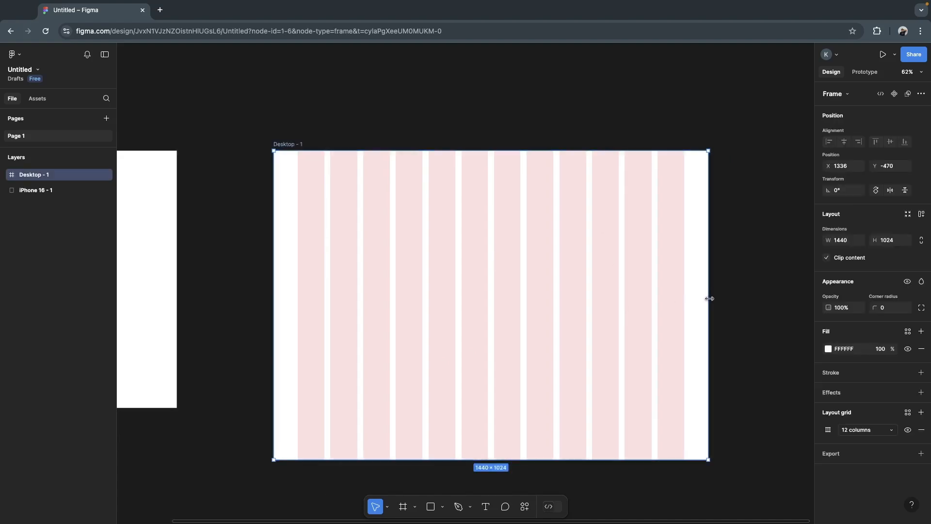
{"action": "left_click_drag", "start_coordinate": [708, 298], "coordinate": [797, 288]}
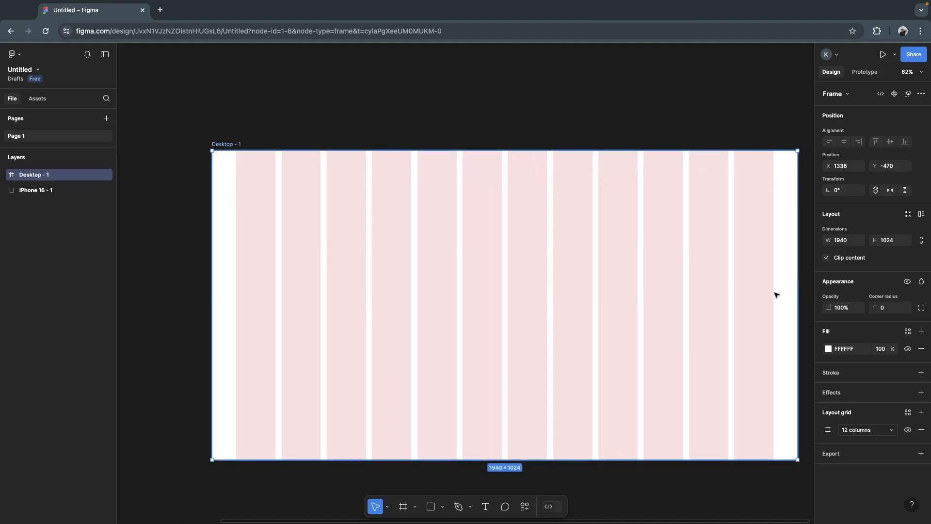
{"action": "left_click_drag", "start_coordinate": [799, 294], "coordinate": [748, 292]}
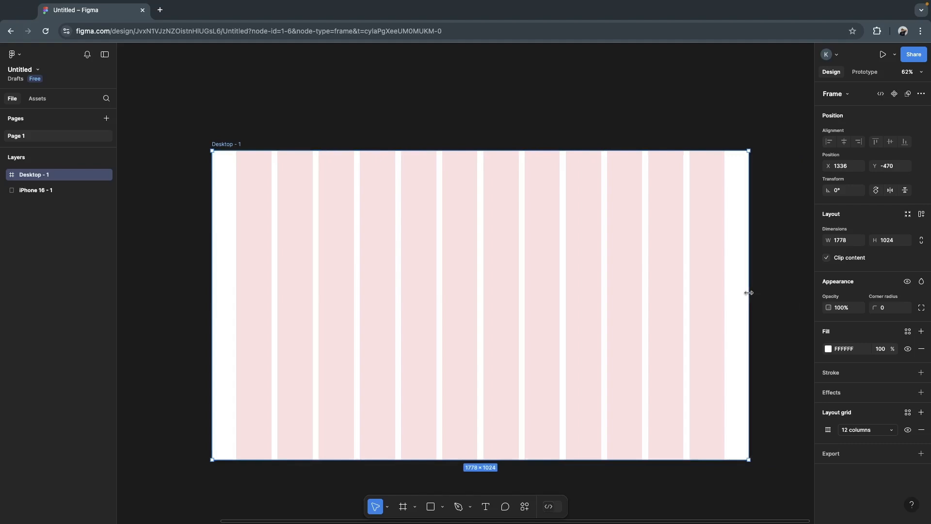
{"action": "key", "text": "ctrl+z"}
{"action": "key", "text": "ctrl+z"}
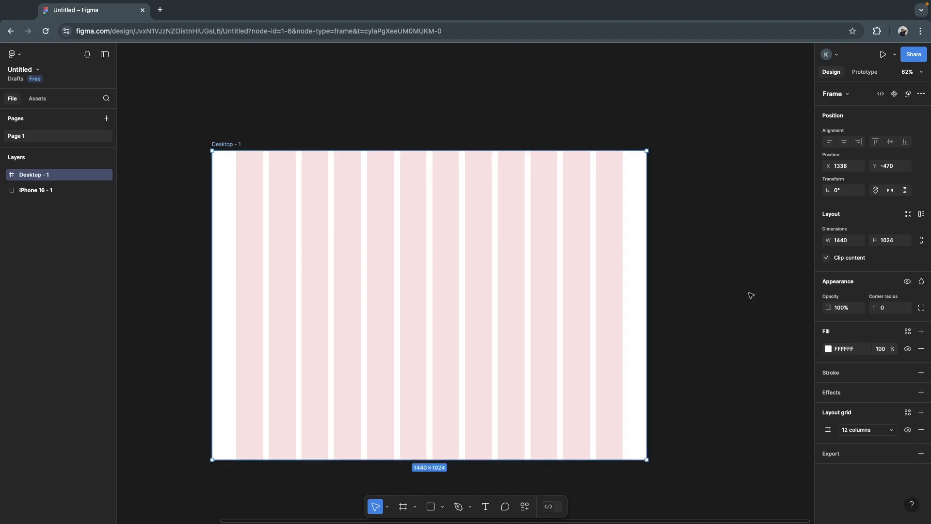
- Draw a header rectangle across the full width of the desktop frame's top edge, about 1440 × 91 at X 0, Y 0
{"action": "scroll", "coordinate": [684, 367], "scroll_direction": "left", "scroll_amount": 5}
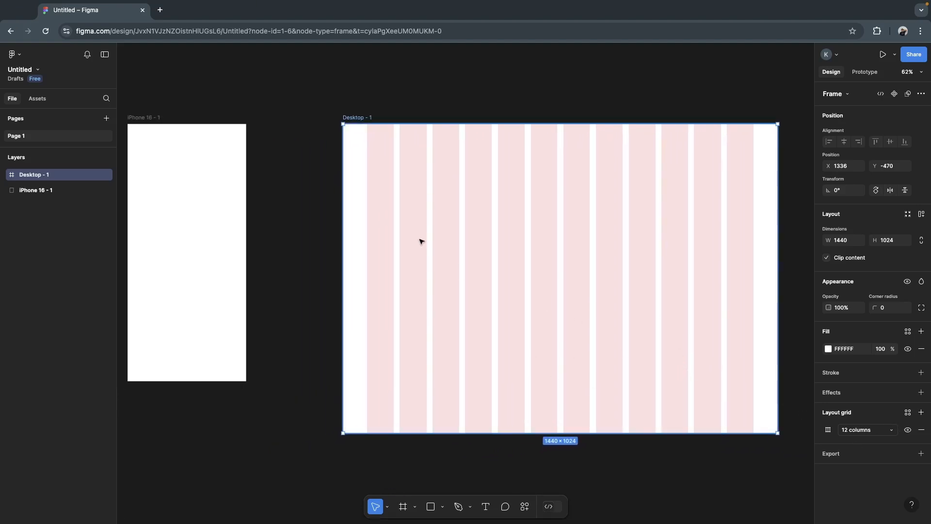
{"action": "left_click", "coordinate": [289, 234]}
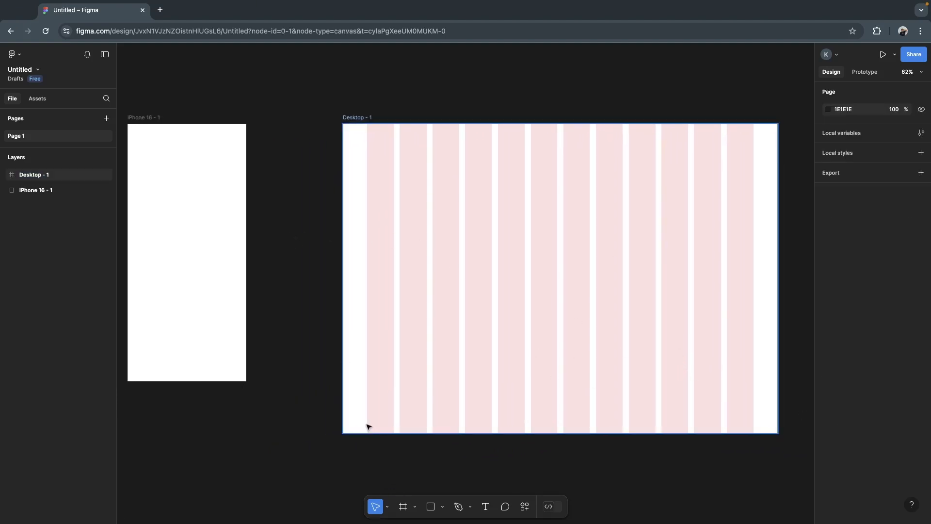
{"action": "left_click", "coordinate": [431, 507]}
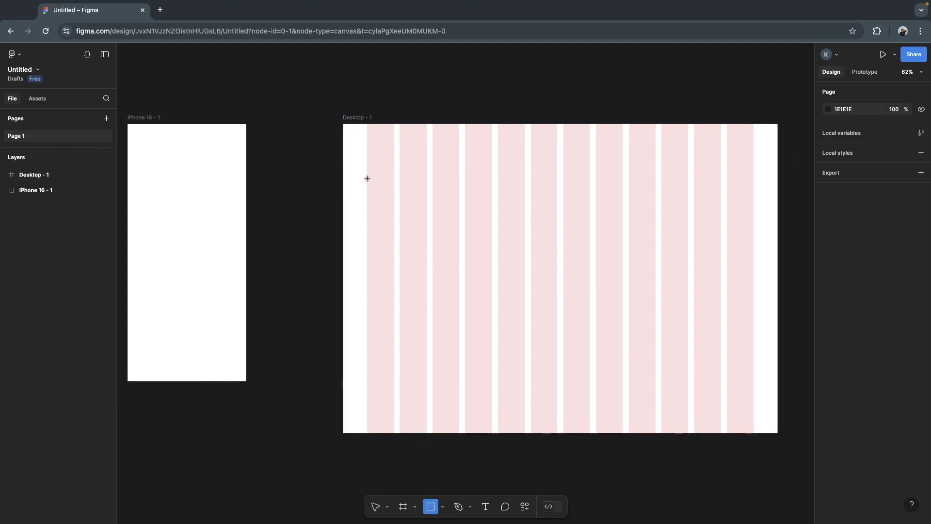
{"action": "mouse_move", "coordinate": [367, 178]}
{"action": "left_mouse_down"}
{"action": "mouse_move", "coordinate": [752, 231]}
{"action": "mouse_move", "coordinate": [763, 196]}
{"action": "left_mouse_up"}
{"action": "left_click_drag", "start_coordinate": [694, 187], "coordinate": [667, 135]}
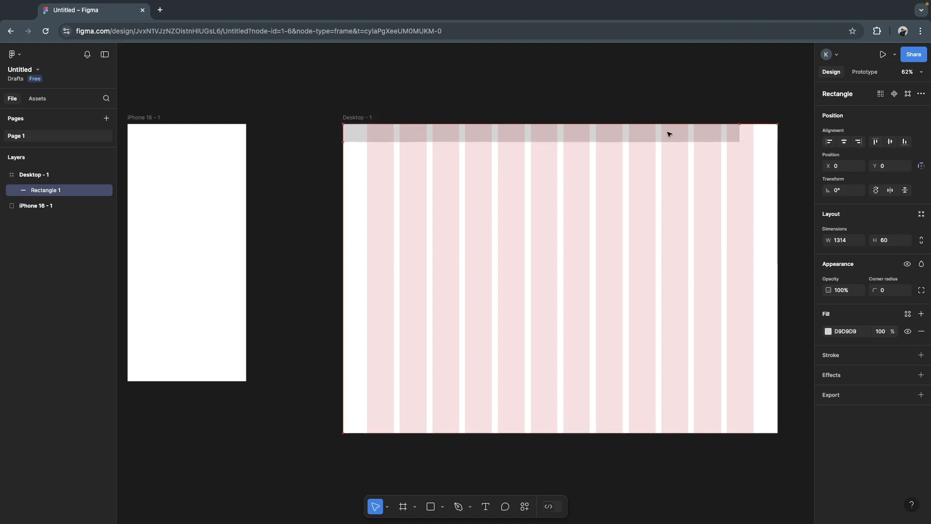
{"action": "left_click_drag", "start_coordinate": [740, 136], "coordinate": [778, 135]}
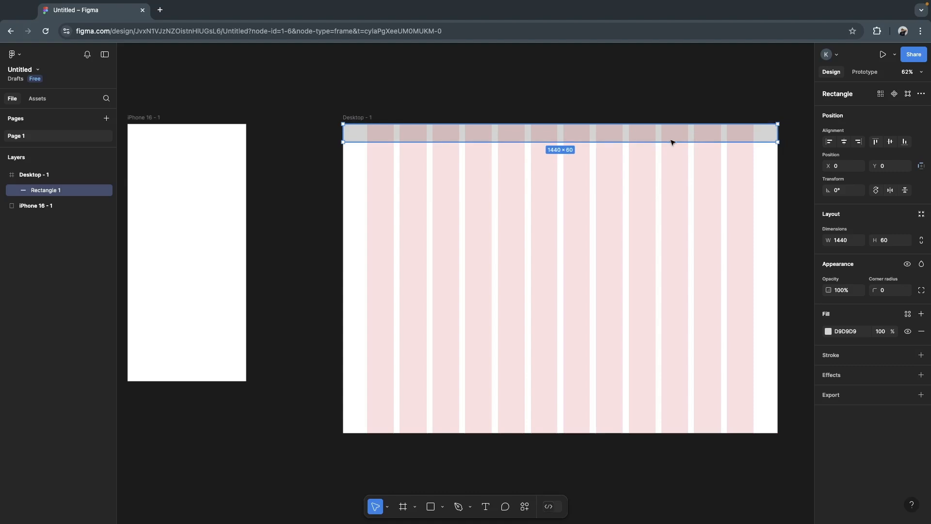
{"action": "left_click_drag", "start_coordinate": [671, 142], "coordinate": [669, 151]}
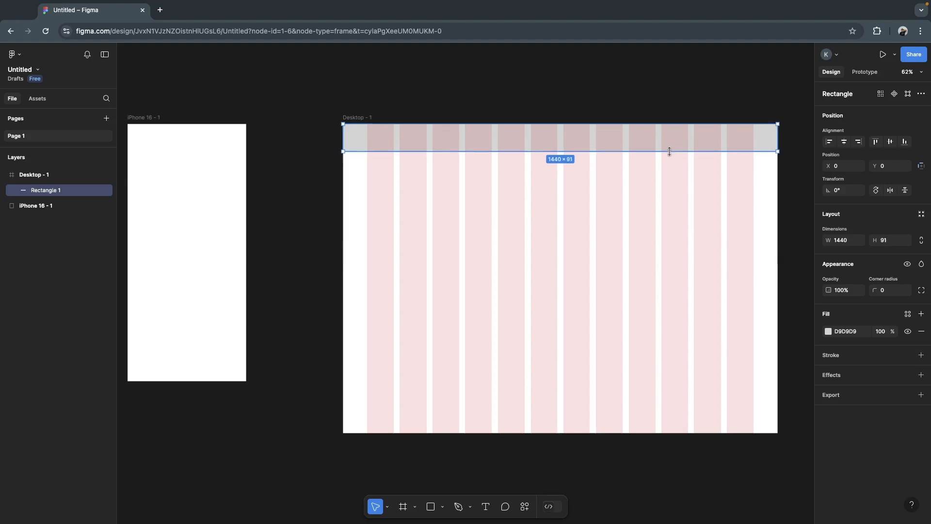
- Draw a rectangle spanning all 12 columns below the header, about 1280 × 407 at X 80, Y 158
{"action": "left_click", "coordinate": [431, 506]}
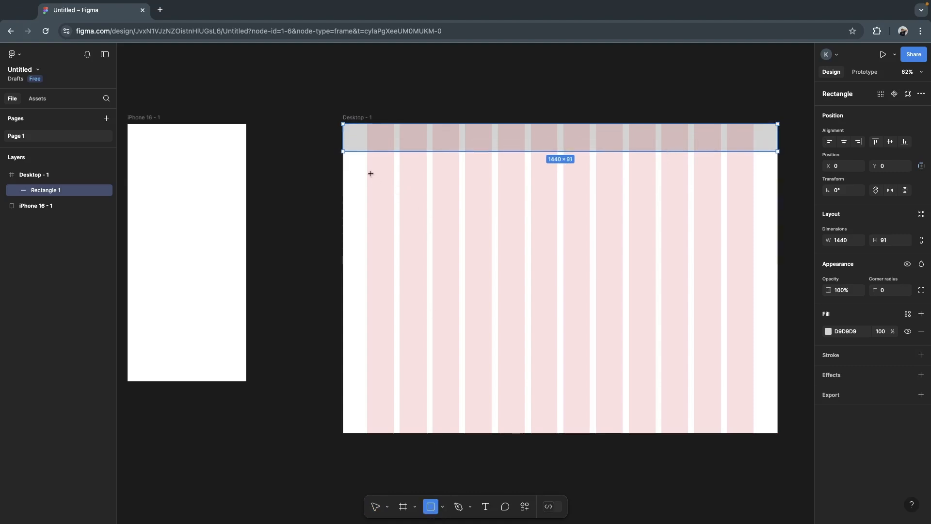
{"action": "mouse_move", "coordinate": [367, 171]}
{"action": "left_mouse_down"}
{"action": "mouse_move", "coordinate": [729, 214]}
{"action": "mouse_move", "coordinate": [750, 218]}
{"action": "mouse_move", "coordinate": [746, 231]}
{"action": "mouse_move", "coordinate": [753, 232]}
{"action": "left_mouse_up"}
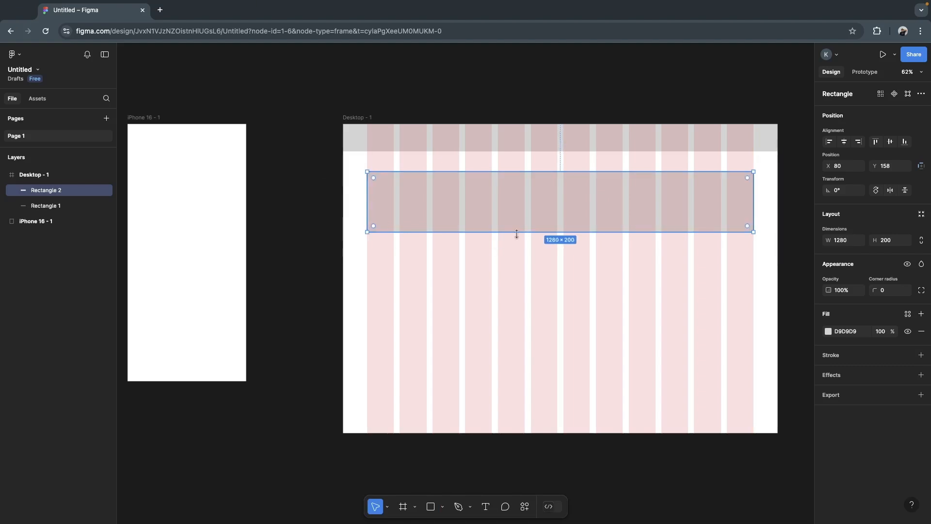
{"action": "left_click_drag", "start_coordinate": [516, 233], "coordinate": [520, 294]}
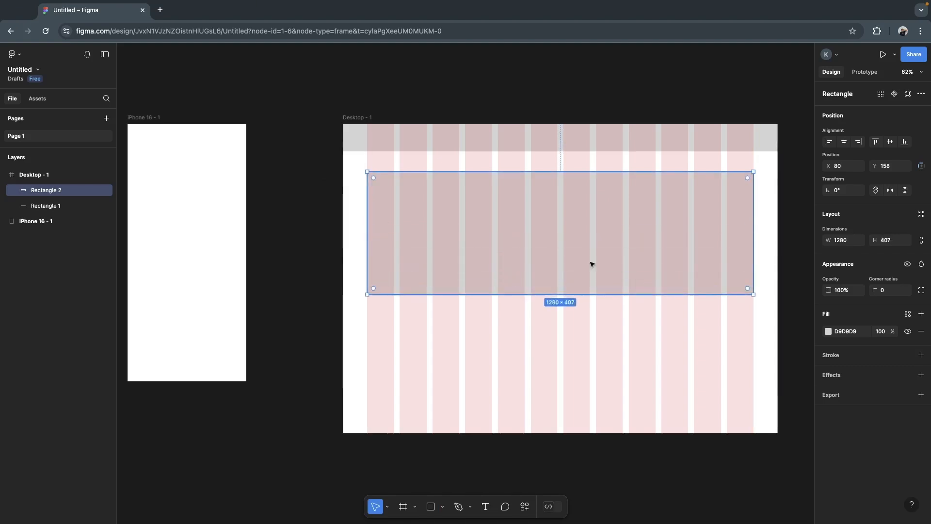
- Duplicate the large rectangle below itself and resize the copy to span the first six columns, about 630 × 239 at X 80, Y 652
{"action": "left_click_drag", "start_coordinate": [562, 236], "coordinate": [571, 371]}
{"action": "left_click_drag", "start_coordinate": [752, 362], "coordinate": [557, 361]}
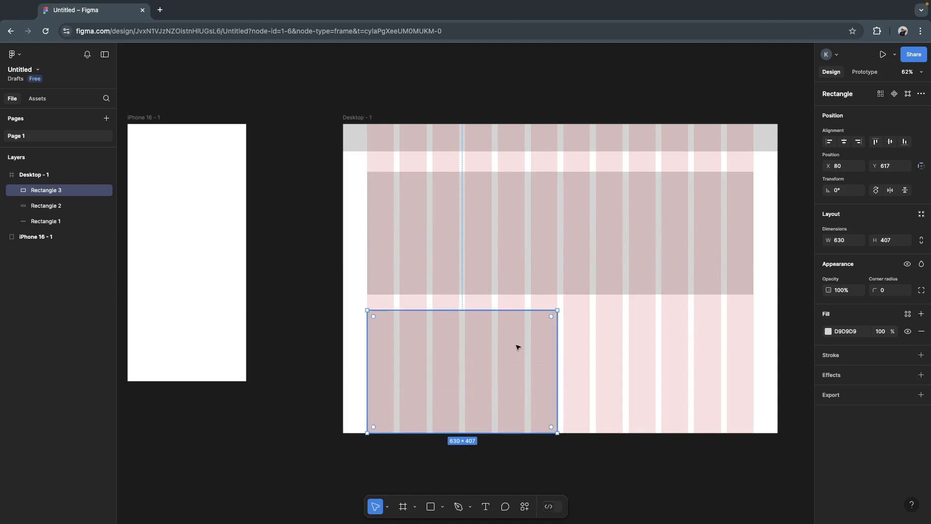
{"action": "left_click_drag", "start_coordinate": [500, 311], "coordinate": [489, 352]}
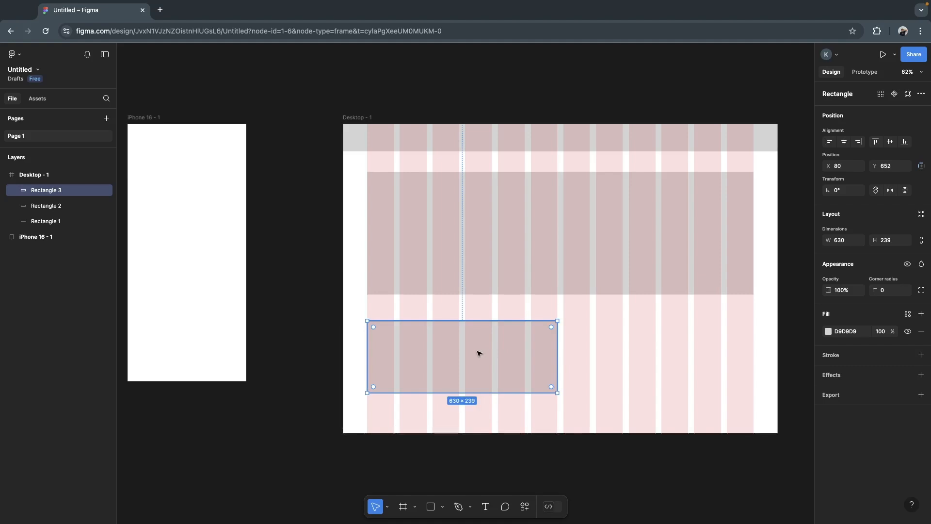
- Duplicate the six-column rectangle onto the remaining six columns at X 730, Y 652, aligned with the original
{"action": "left_click_drag", "start_coordinate": [502, 357], "coordinate": [663, 357], "text": "alt"}
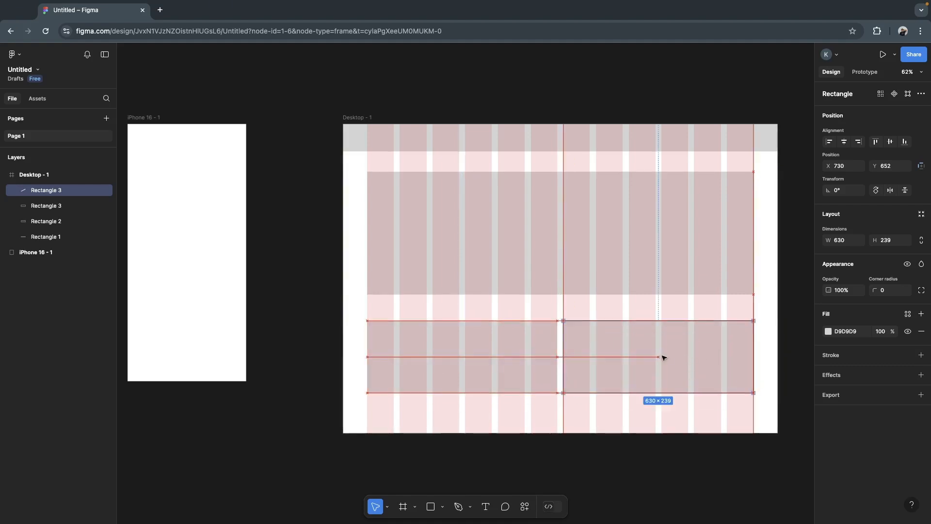
{"action": "scroll", "coordinate": [587, 264], "scroll_direction": "down", "scroll_amount": 1}
{"action": "scroll", "coordinate": [586, 264], "scroll_direction": "up", "scroll_amount": 1}
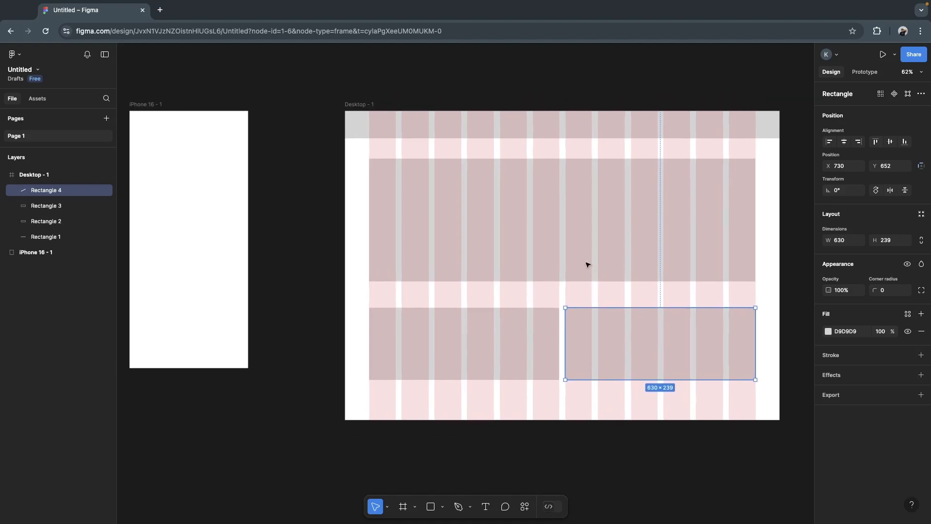
{"action": "left_click", "coordinate": [773, 337]}
- Hide the desktop frame's 12-column layout grid to view the layout without it, and show the grid again
{"action": "left_click", "coordinate": [354, 106]}
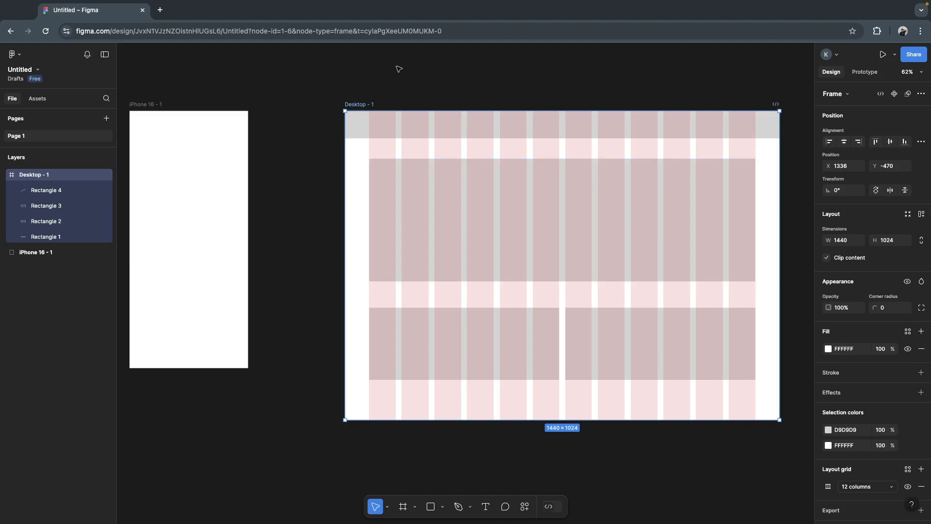
{"action": "left_click", "coordinate": [387, 83]}
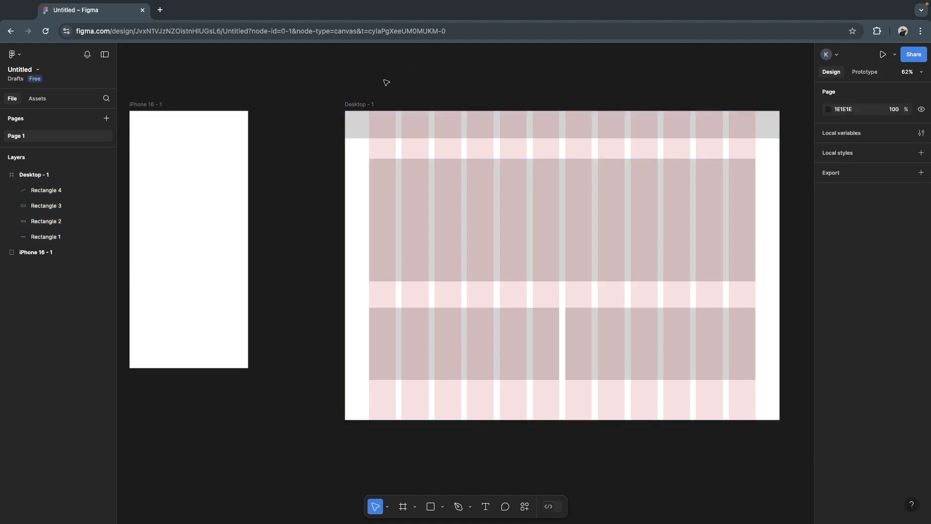
{"action": "left_click", "coordinate": [353, 105]}
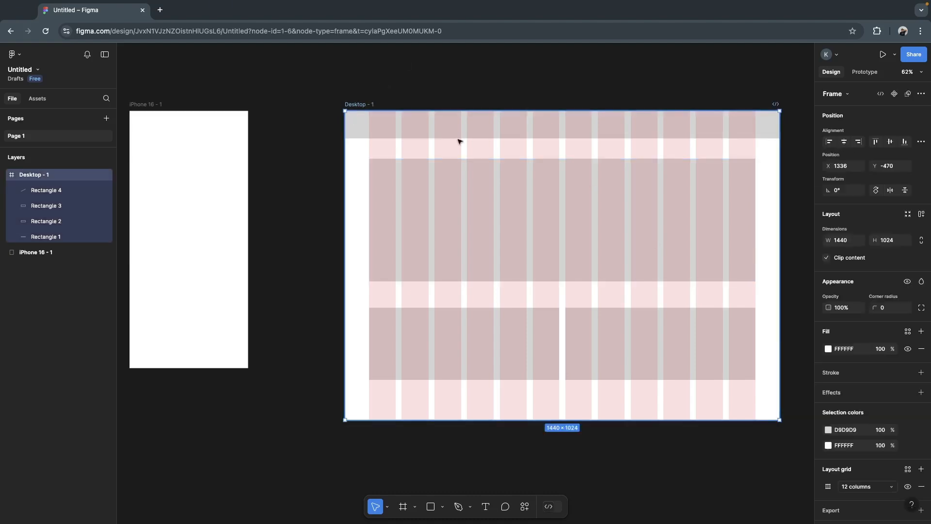
{"action": "left_click", "coordinate": [908, 487]}
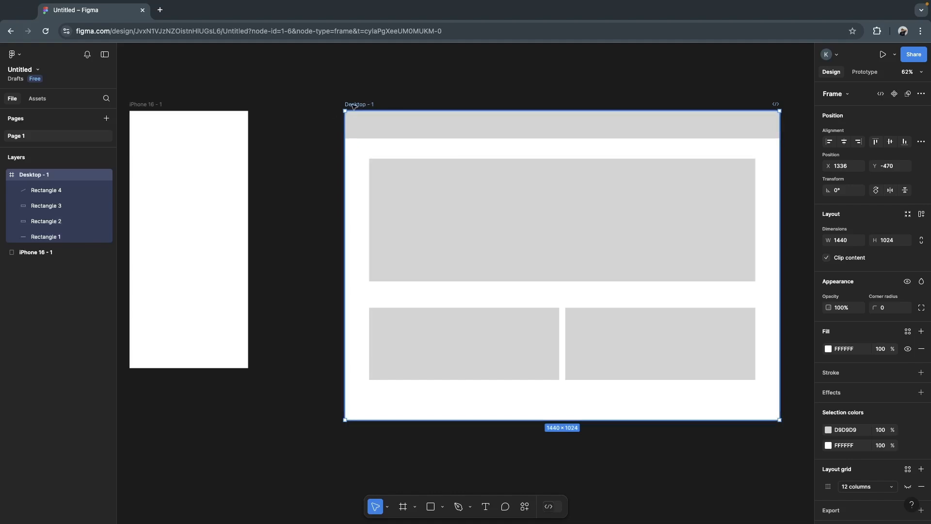
{"action": "left_click", "coordinate": [907, 487]}
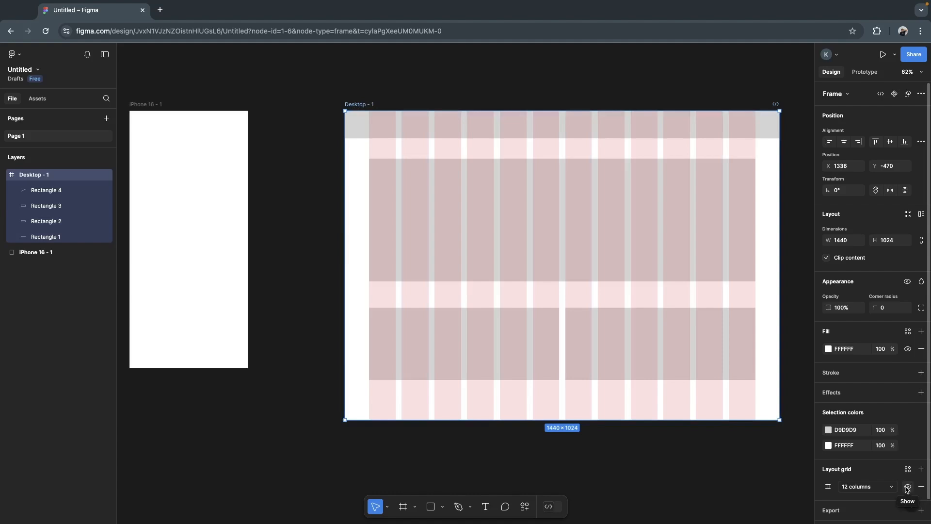
- Add a layout grid to the iPhone 16 frame and change it to a column grid with 4 columns
{"action": "left_click", "coordinate": [656, 462]}
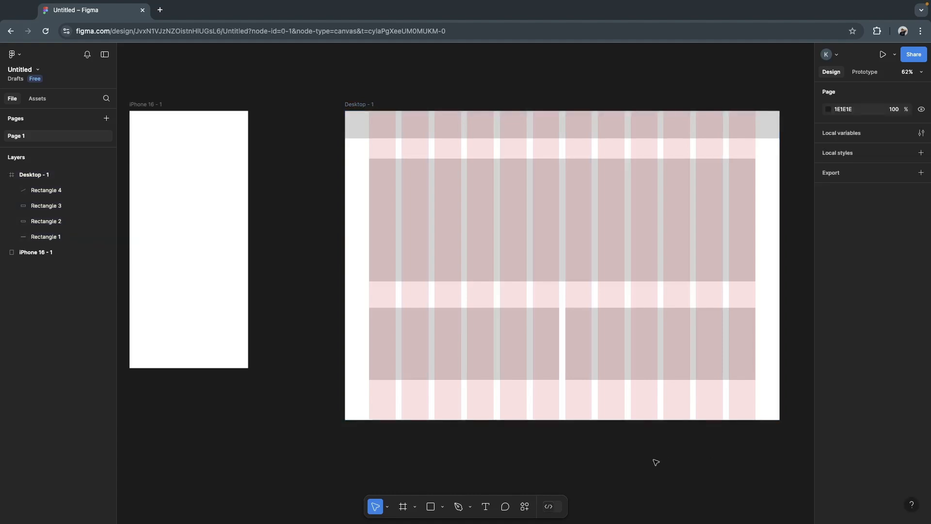
{"action": "scroll", "coordinate": [656, 462], "scroll_direction": "up", "scroll_amount": 3}
{"action": "scroll", "coordinate": [656, 462], "scroll_direction": "left", "scroll_amount": 3}
{"action": "scroll", "coordinate": [655, 463], "scroll_direction": "right", "scroll_amount": 4}
{"action": "scroll", "coordinate": [656, 462], "scroll_direction": "left", "scroll_amount": 7}
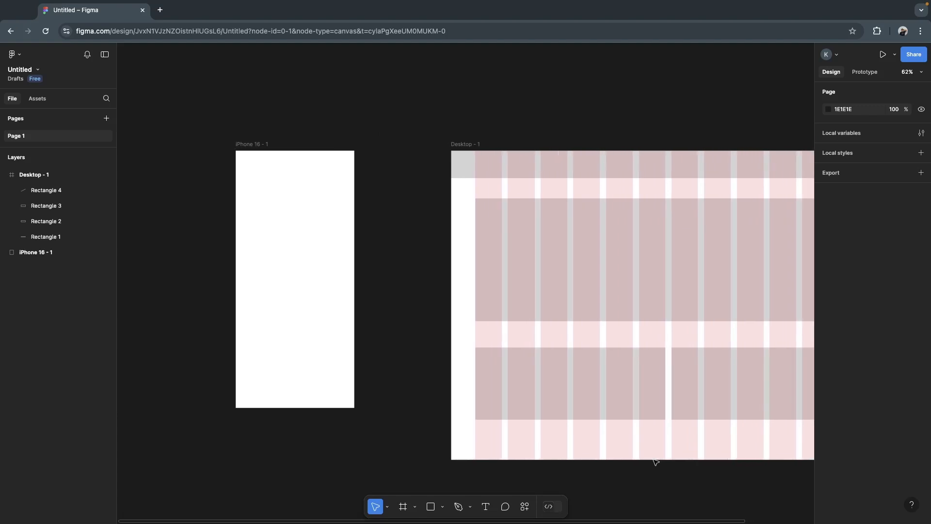
{"action": "scroll", "coordinate": [655, 460], "scroll_direction": "left", "scroll_amount": 2}
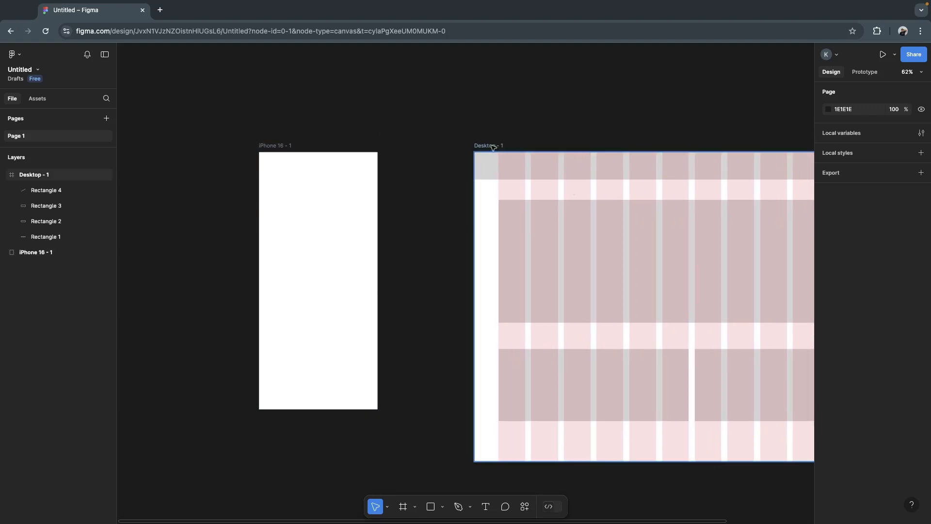
{"action": "left_click", "coordinate": [277, 144]}
{"action": "scroll", "coordinate": [298, 129], "scroll_direction": "left", "scroll_amount": 2}
{"action": "scroll", "coordinate": [298, 129], "scroll_direction": "up", "scroll_amount": 1}
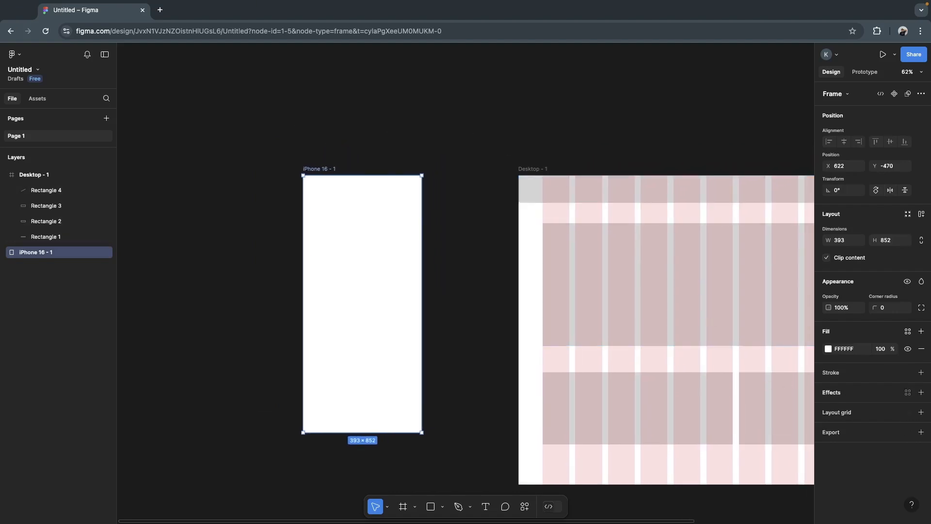
{"action": "left_click", "coordinate": [922, 393]}
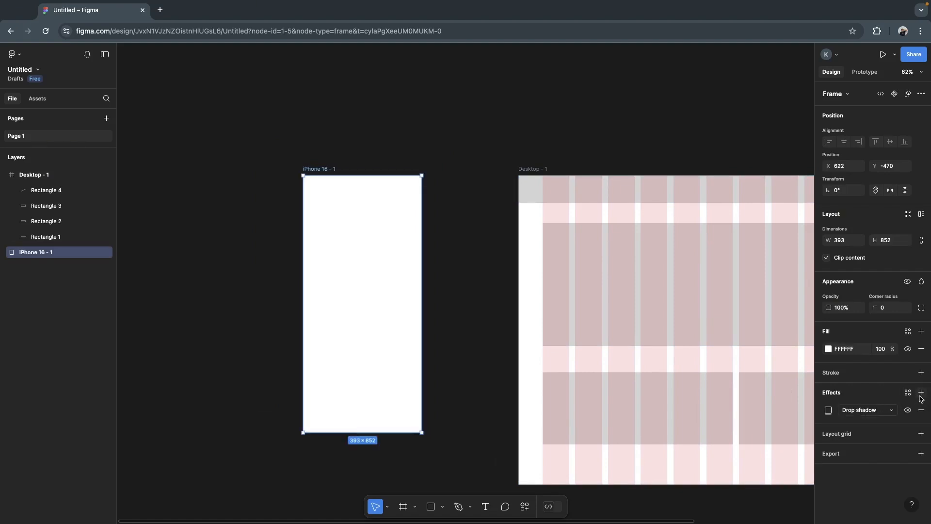
{"action": "left_click", "coordinate": [921, 409]}
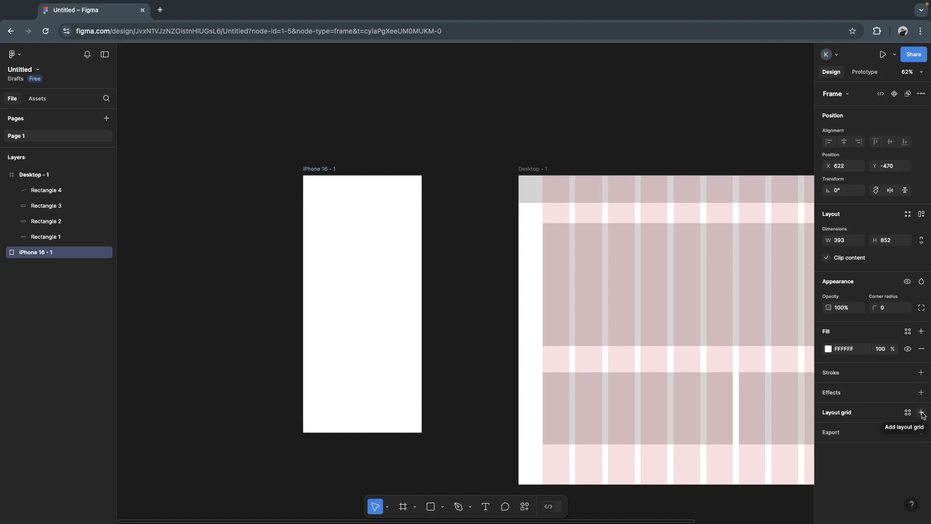
{"action": "left_click", "coordinate": [921, 412]}
{"action": "left_click", "coordinate": [828, 430]}
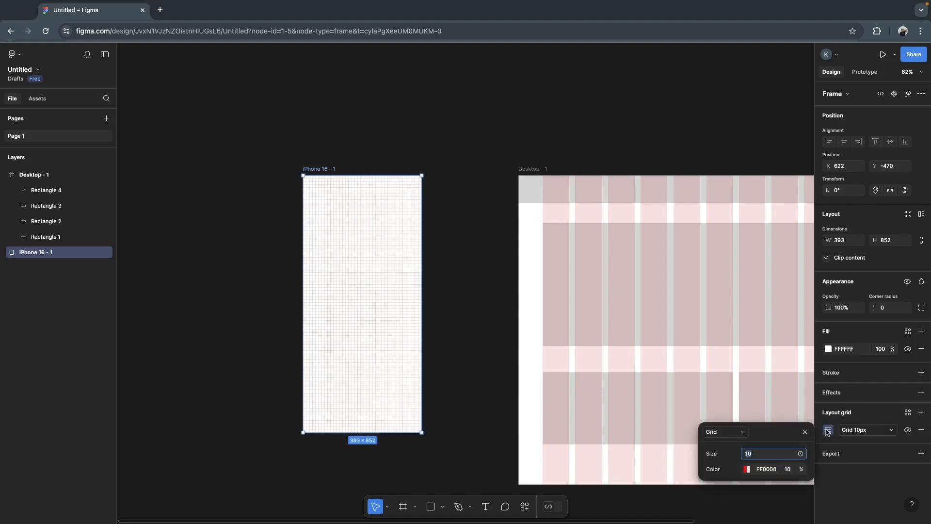
{"action": "left_click", "coordinate": [721, 432]}
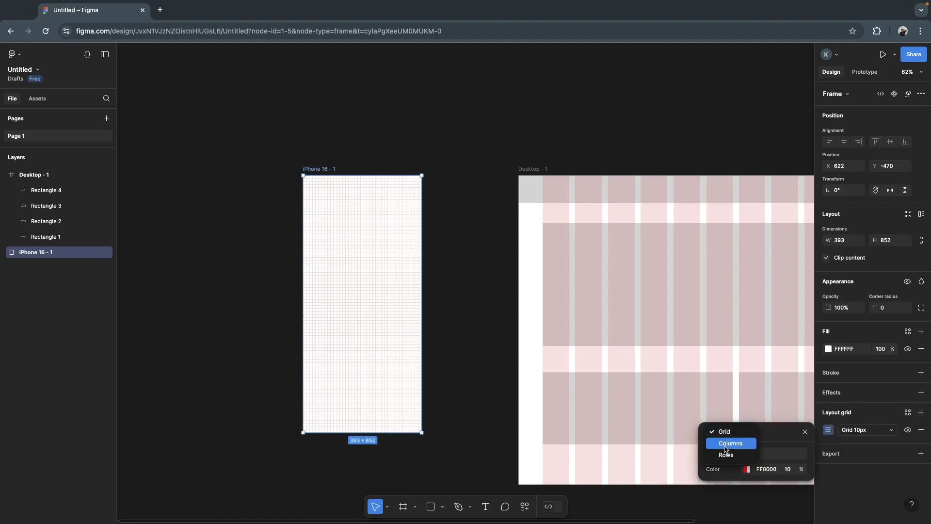
{"action": "left_click", "coordinate": [730, 443]}
{"action": "left_click", "coordinate": [772, 429]}
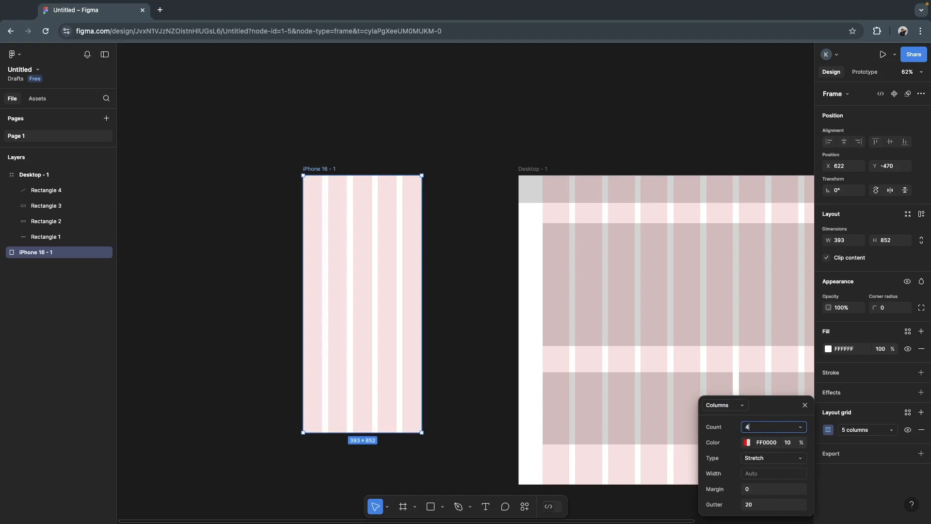
- Set the margin of the iPhone frame's column grid to 40
{"action": "left_click", "coordinate": [751, 490]}
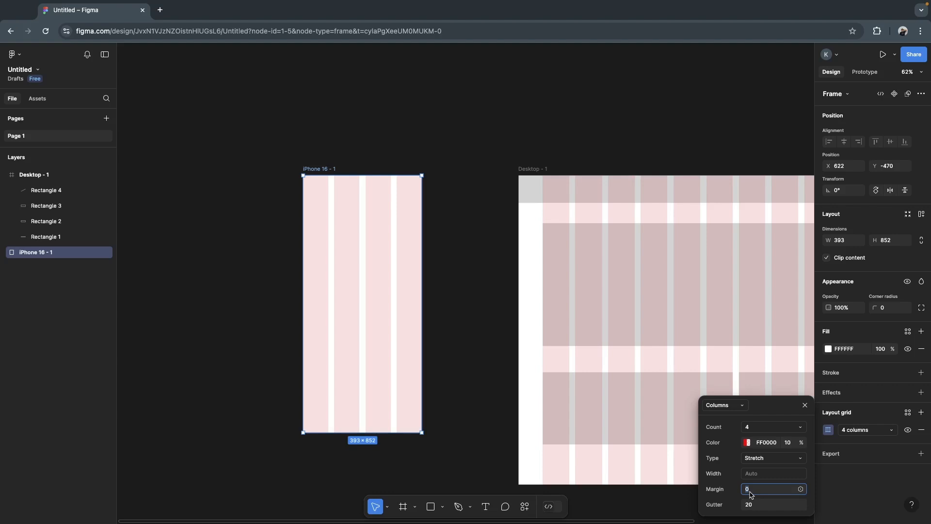
{"action": "type", "text": "40"}
{"action": "left_click", "coordinate": [738, 491]}
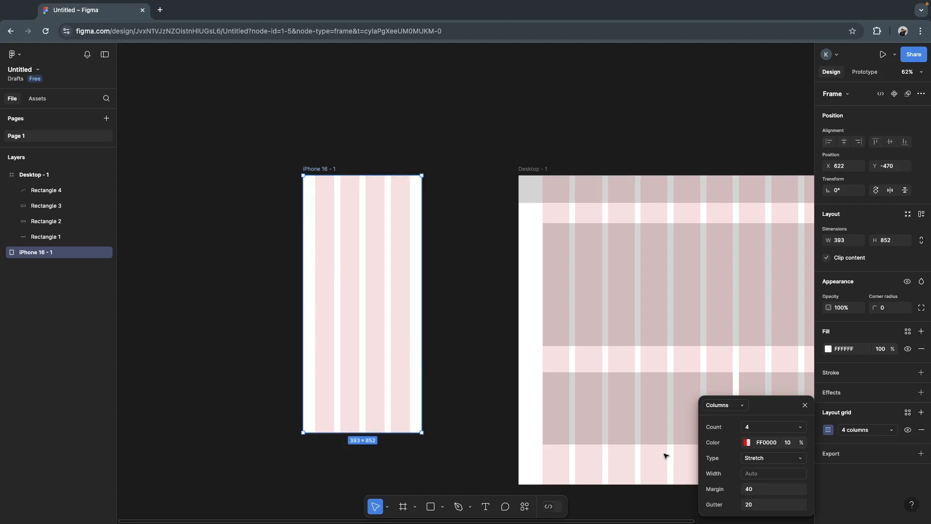
- Set the margin of the iPhone frame's column grid to 20
{"action": "left_click", "coordinate": [753, 489]}
{"action": "type", "text": "20"}
{"action": "key", "text": "Return"}
{"action": "left_click", "coordinate": [451, 337]}
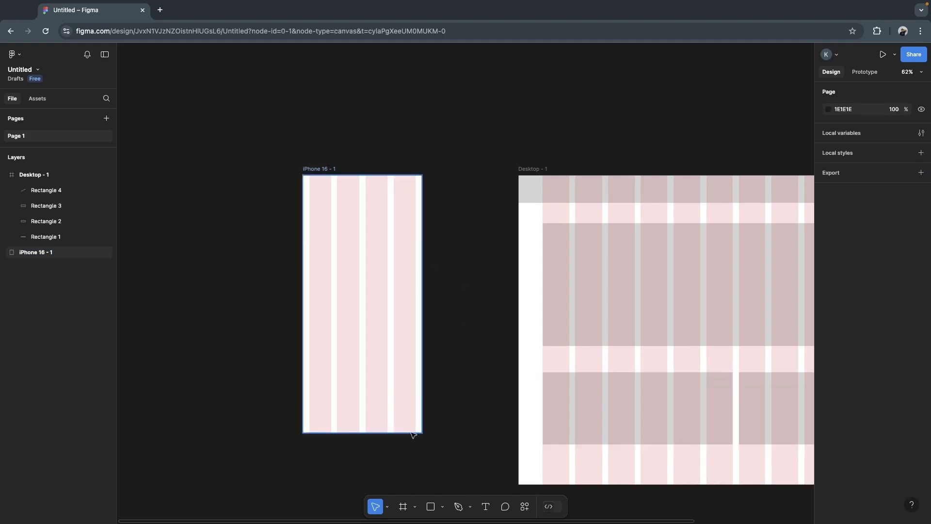
- Draw a rectangle 167 wide across the iPhone frame's first two columns at about X 20, Y 213, and set its height to 167
{"action": "left_click", "coordinate": [430, 506]}
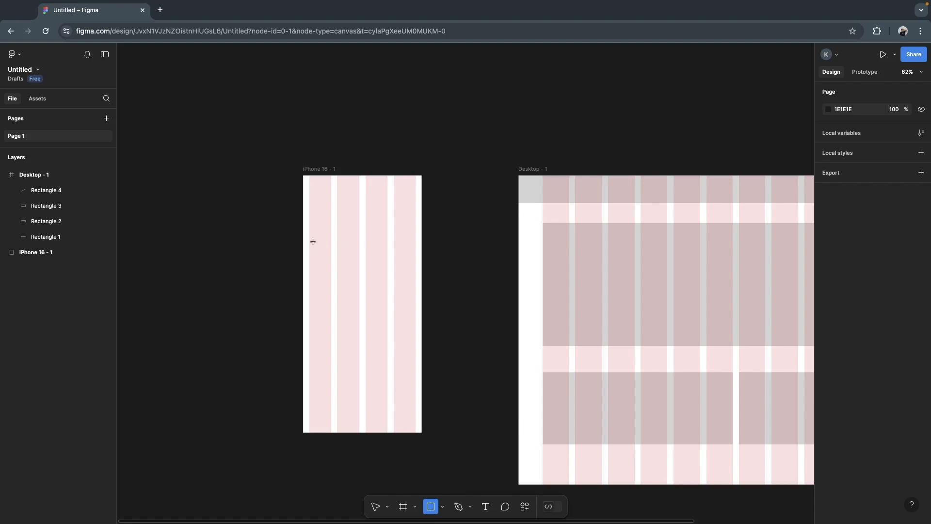
{"action": "mouse_move", "coordinate": [309, 239]}
{"action": "left_mouse_down"}
{"action": "mouse_move", "coordinate": [358, 263]}
{"action": "mouse_move", "coordinate": [360, 277]}
{"action": "left_mouse_up"}
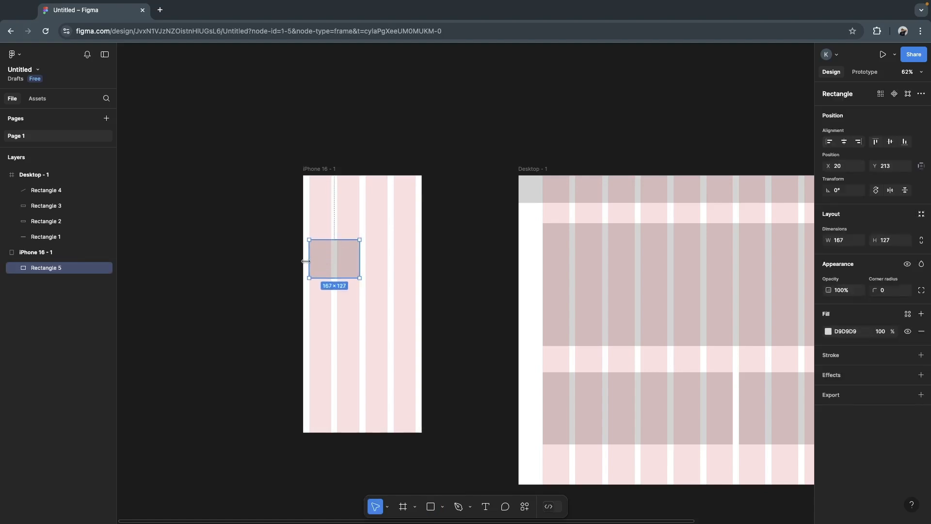
{"action": "left_click", "coordinate": [888, 242]}
{"action": "type", "text": "167"}
{"action": "key", "text": "Return"}
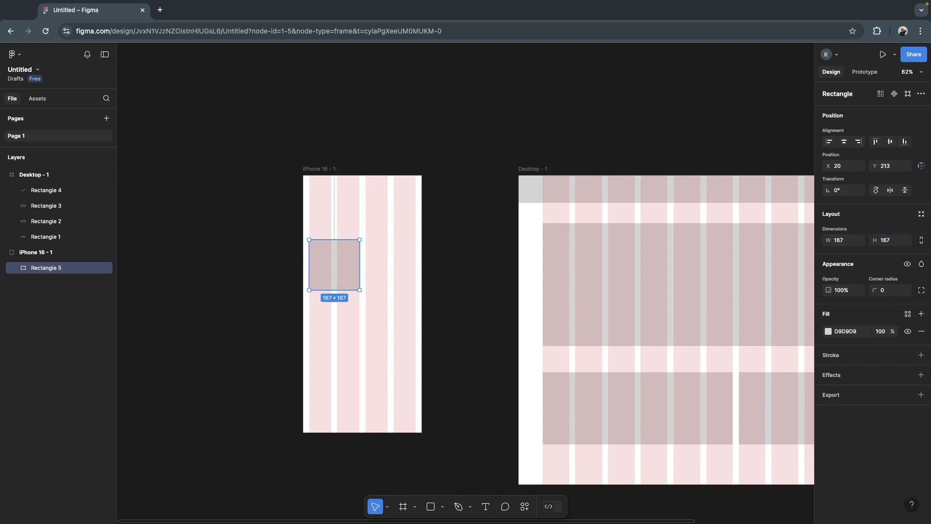
{"action": "left_click", "coordinate": [482, 303]}
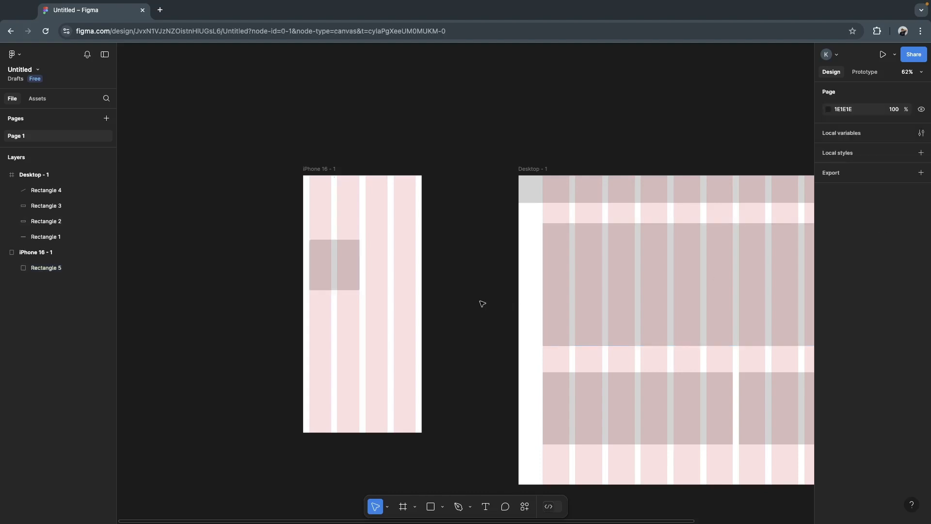
- Duplicate the 167 × 167 square onto the iPhone frame's third and fourth columns, level with the original at about X 206, Y 213
{"action": "left_click", "coordinate": [332, 270]}
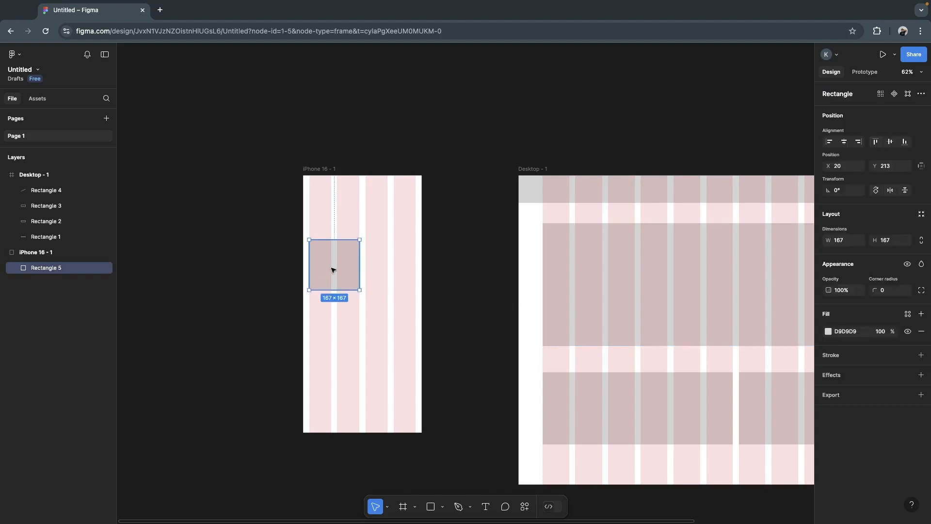
{"action": "scroll", "coordinate": [333, 270], "scroll_direction": "left", "scroll_amount": 1}
{"action": "scroll", "coordinate": [333, 270], "scroll_direction": "up", "scroll_amount": 1}
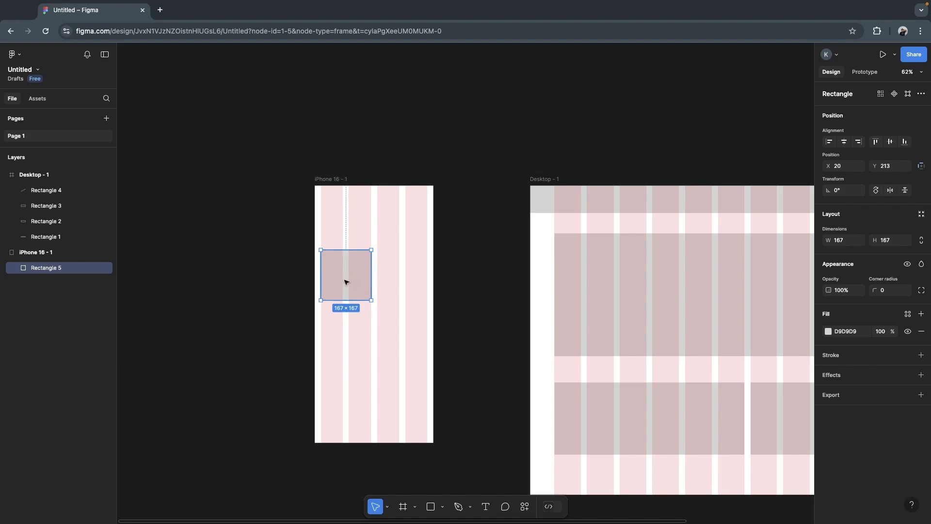
{"action": "left_click_drag", "start_coordinate": [347, 281], "coordinate": [403, 284]}
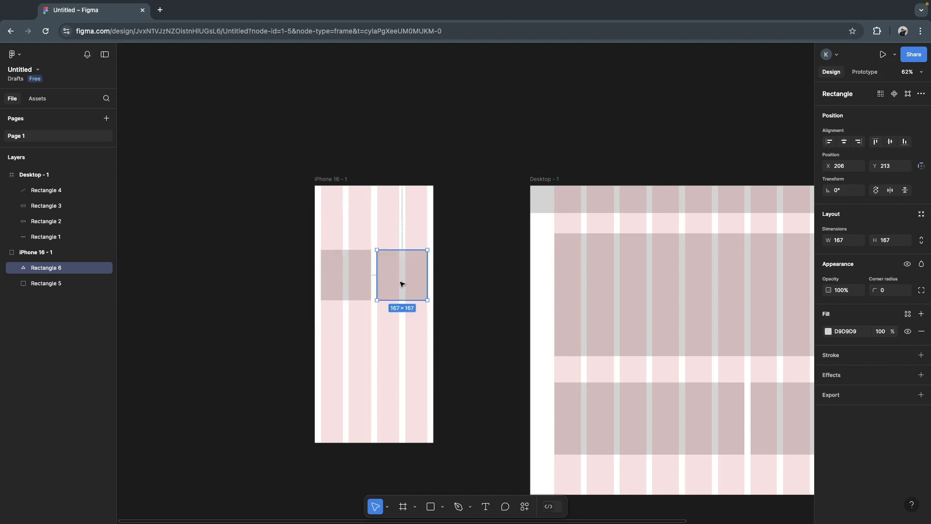
{"action": "left_click", "coordinate": [381, 323]}
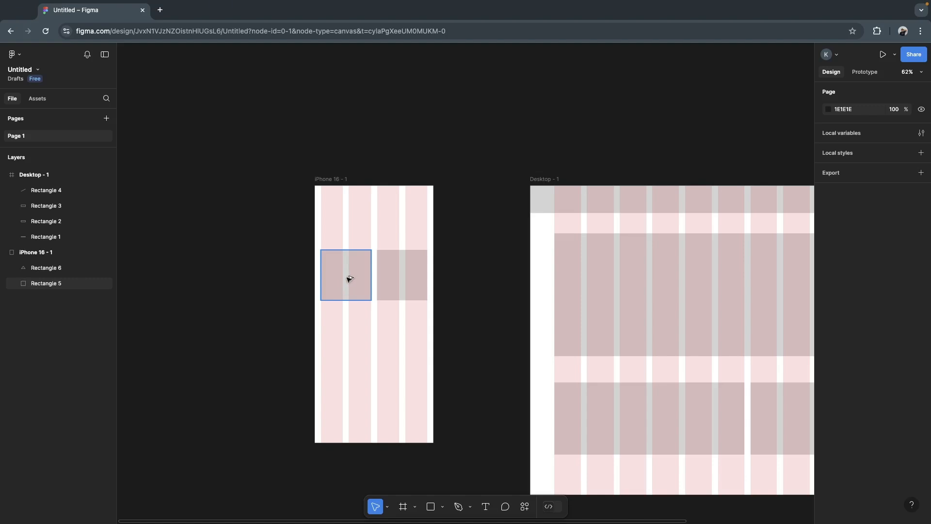
- Duplicate the square in the first two columns below itself and set the vertical spacing between the two to 20
{"action": "left_click_drag", "start_coordinate": [349, 278], "coordinate": [348, 338]}
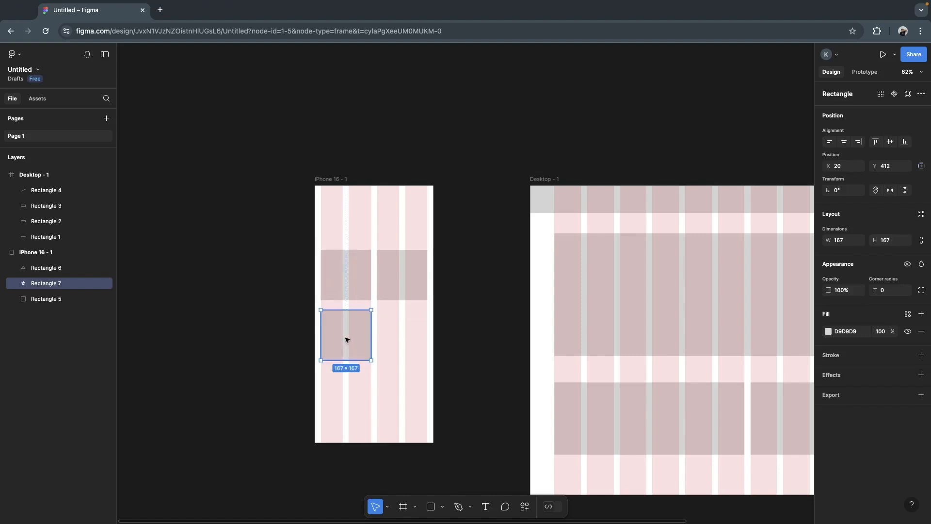
{"action": "key", "text": "Delete"}
{"action": "left_click", "coordinate": [352, 267]}
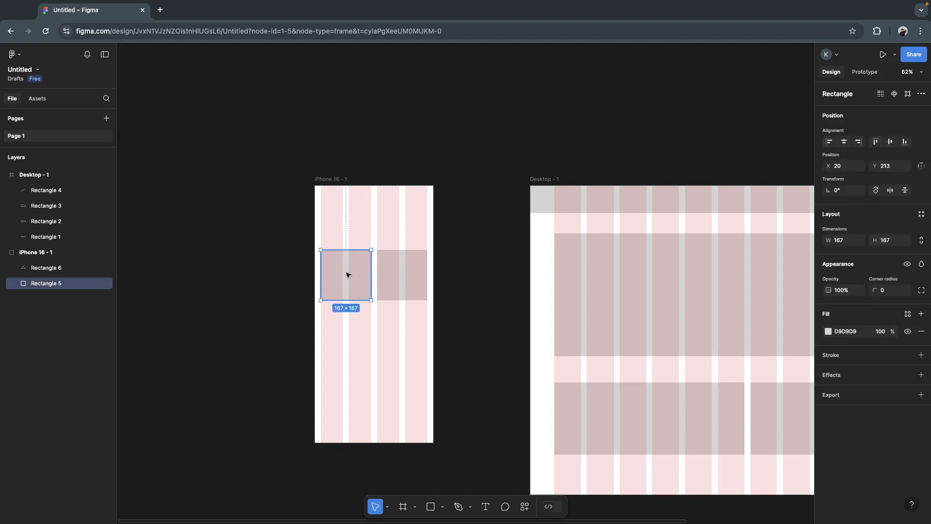
{"action": "left_click_drag", "start_coordinate": [354, 282], "coordinate": [353, 339]}
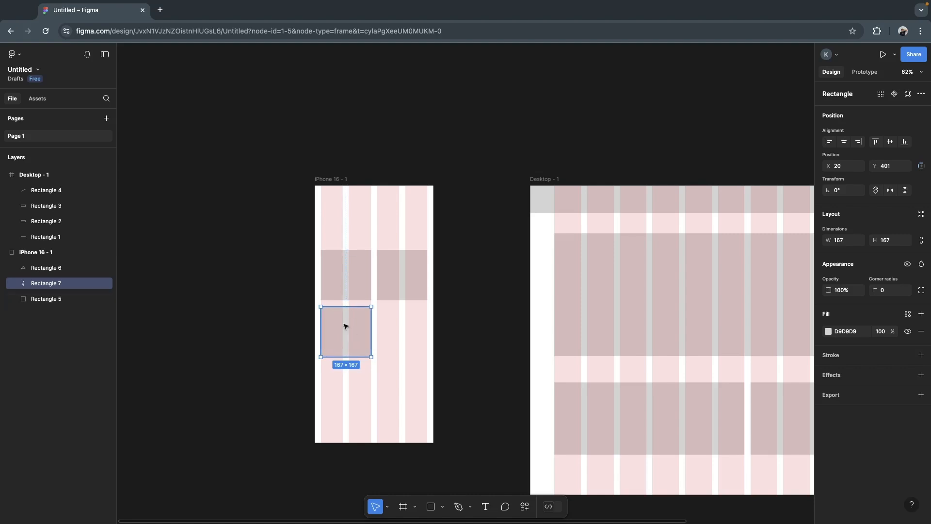
{"action": "left_click", "coordinate": [353, 283], "text": "shift"}
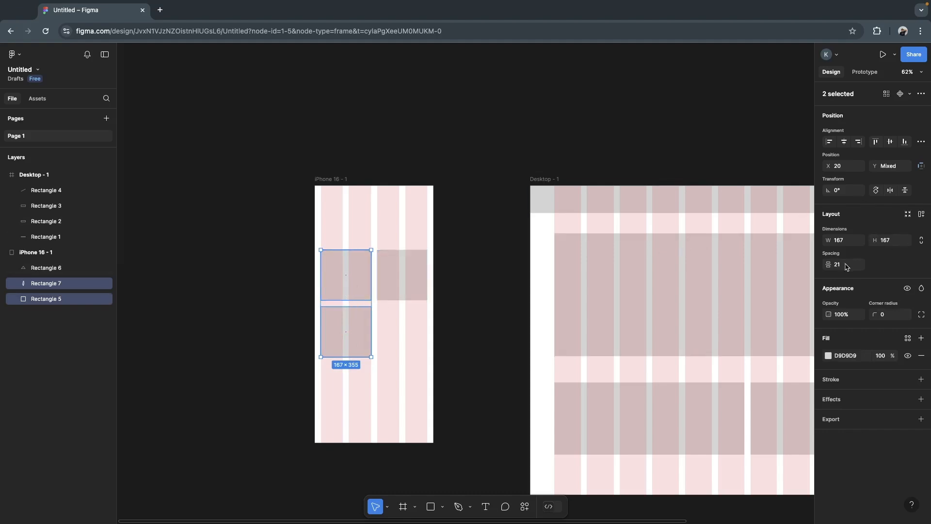
{"action": "left_click", "coordinate": [842, 266]}
{"action": "type", "text": "2"}
{"action": "key", "text": "Return"}
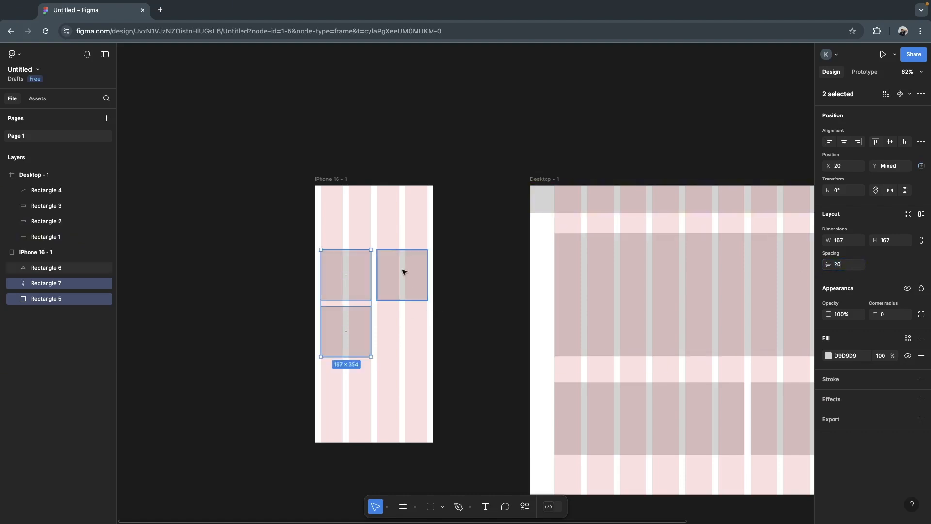
- Set the horizontal spacing between the two upper squares to 20 and check the vertical spacing of the first-column pair
{"action": "mouse_move", "coordinate": [405, 272]}
{"action": "left_mouse_down"}
{"action": "mouse_move", "coordinate": [348, 270]}
{"action": "mouse_move", "coordinate": [394, 274]}
{"action": "left_mouse_up"}
{"action": "left_click", "coordinate": [348, 268], "text": "shift"}
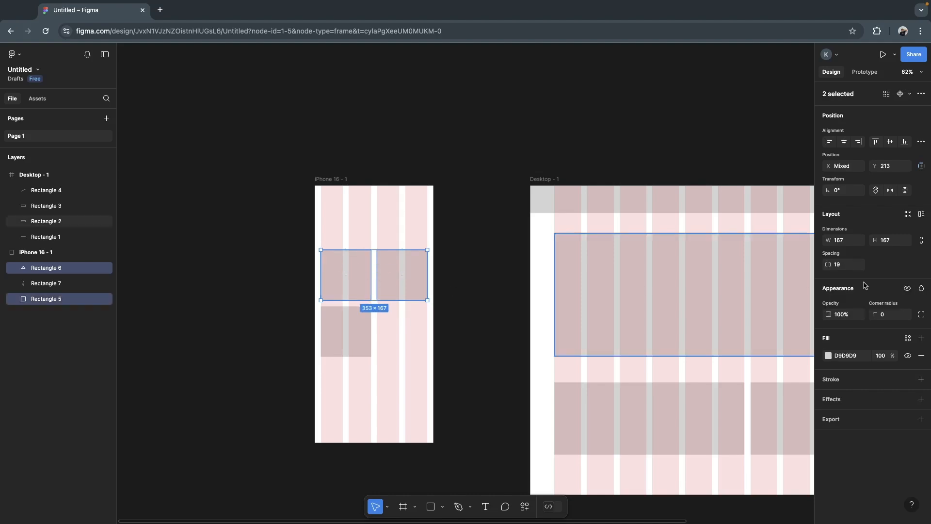
{"action": "left_click", "coordinate": [843, 268]}
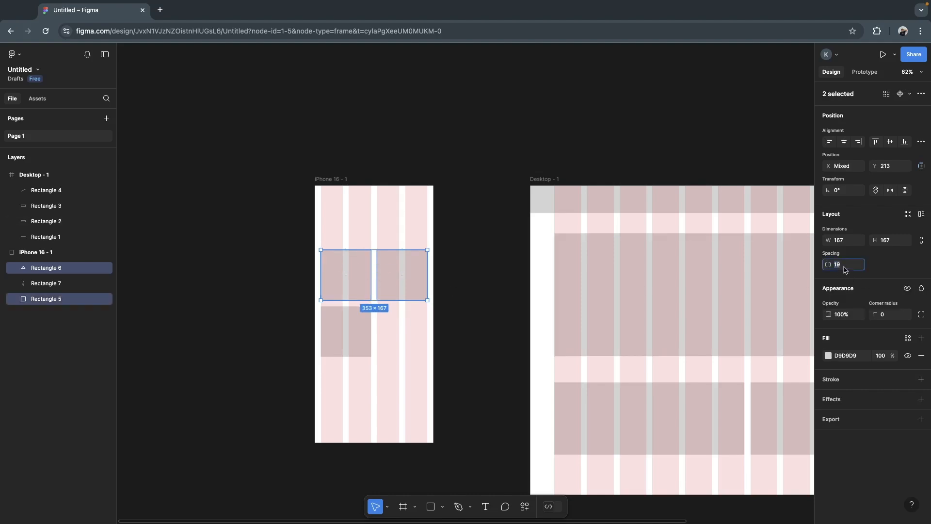
{"action": "type", "text": "20"}
{"action": "key", "text": "Return"}
{"action": "left_click", "coordinate": [351, 286]}
{"action": "left_click", "coordinate": [350, 328], "text": "shift"}
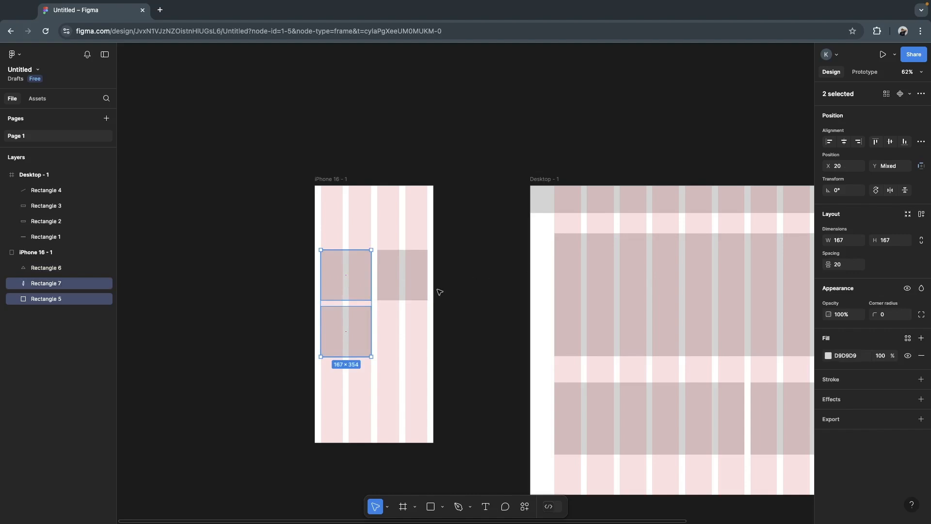
- Duplicate the square in the third and fourth columns below itself at X 207, Y 400, completing a two-by-two block
{"action": "left_click", "coordinate": [413, 288]}
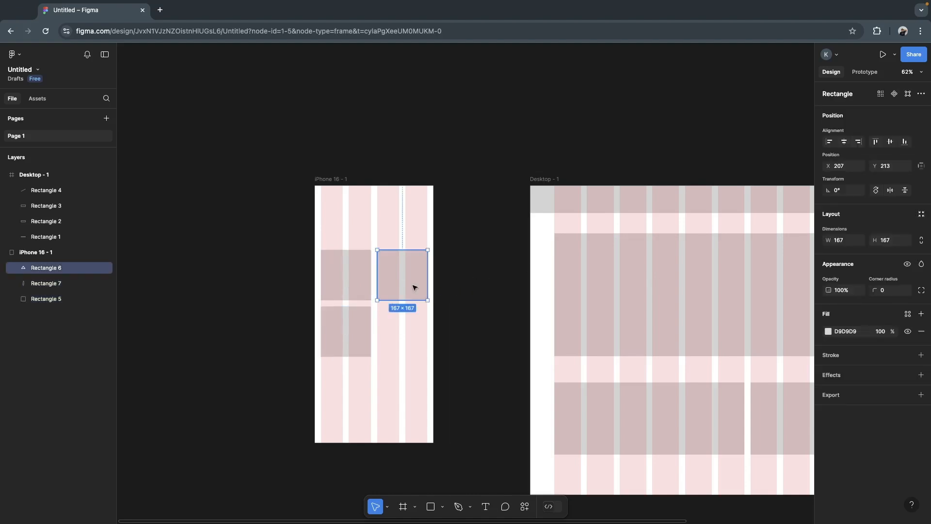
{"action": "left_click_drag", "start_coordinate": [416, 287], "coordinate": [412, 343]}
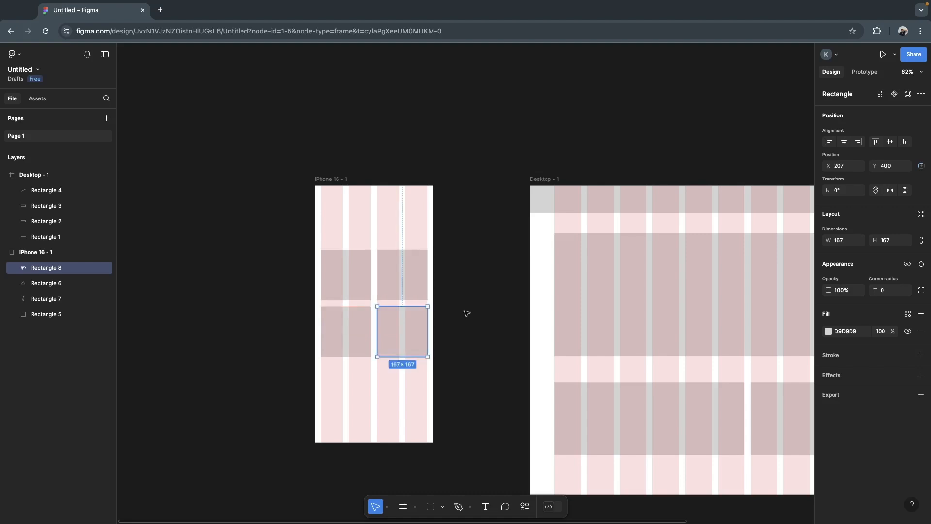
{"action": "left_click", "coordinate": [466, 313]}
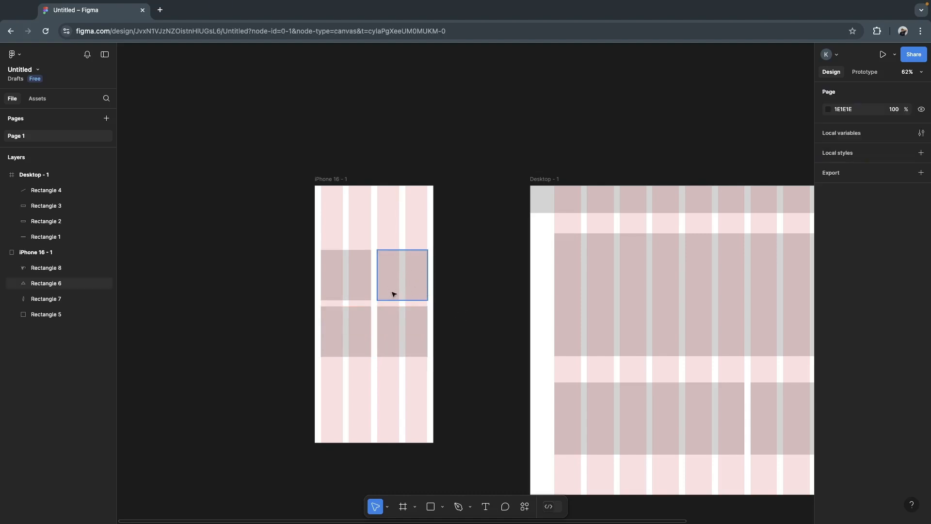
{"action": "scroll", "coordinate": [299, 282], "scroll_direction": "up", "scroll_amount": 5}
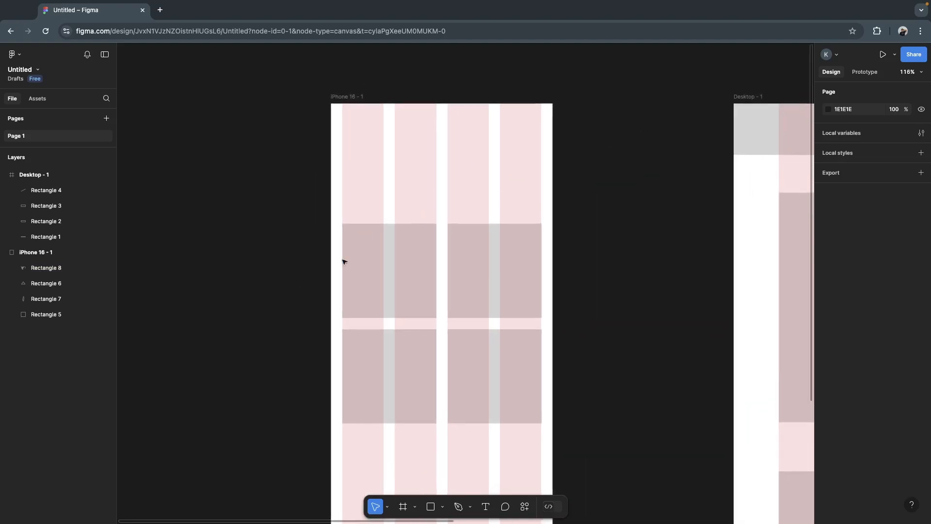
{"action": "left_click", "coordinate": [353, 98]}
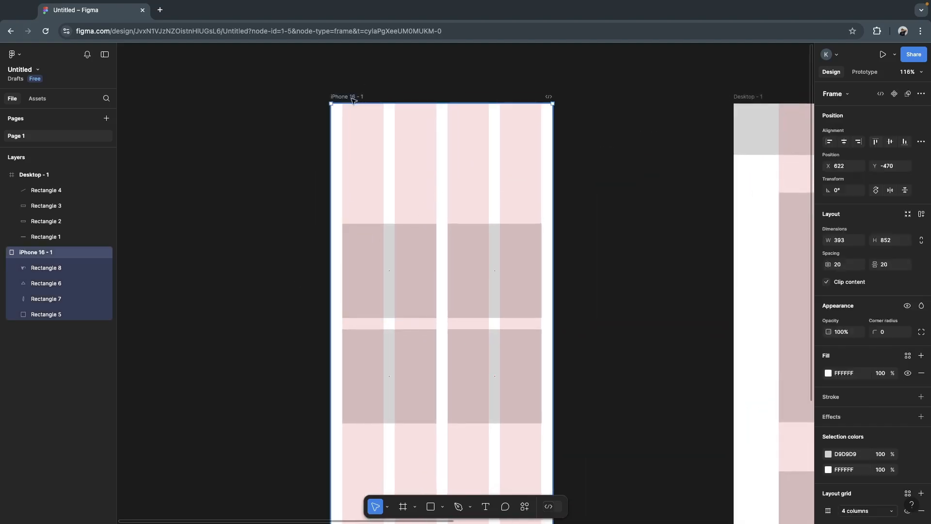
{"action": "left_click", "coordinate": [246, 257]}
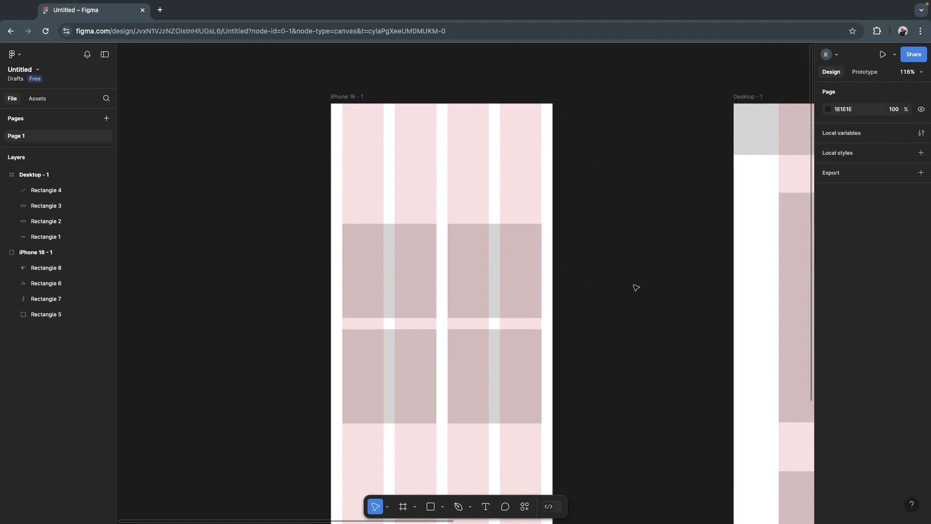
{"action": "scroll", "coordinate": [636, 287], "scroll_direction": "down", "scroll_amount": 6}
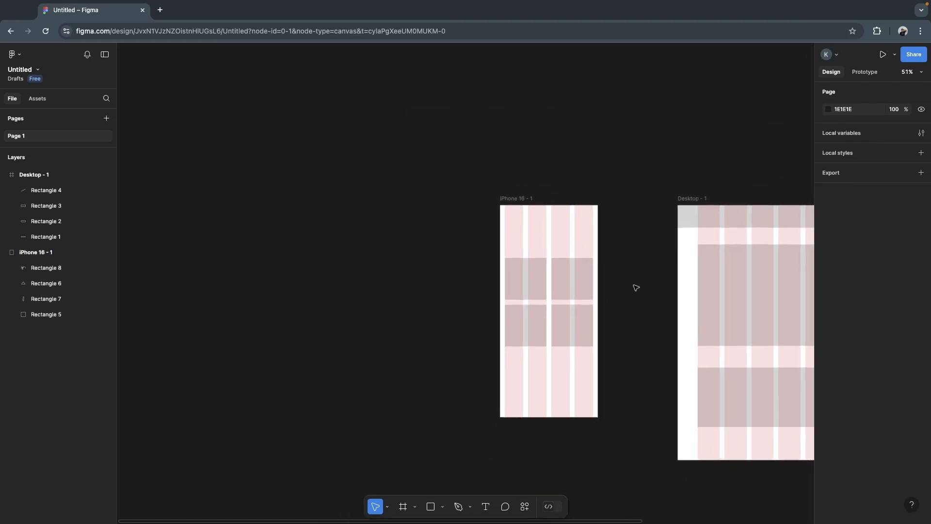
- Switch to the Capstone Project Kel 8 file and examine the phone reference and Example screens on the Moodboard(Design System) page
{"action": "scroll", "coordinate": [636, 287], "scroll_direction": "right", "scroll_amount": 5}
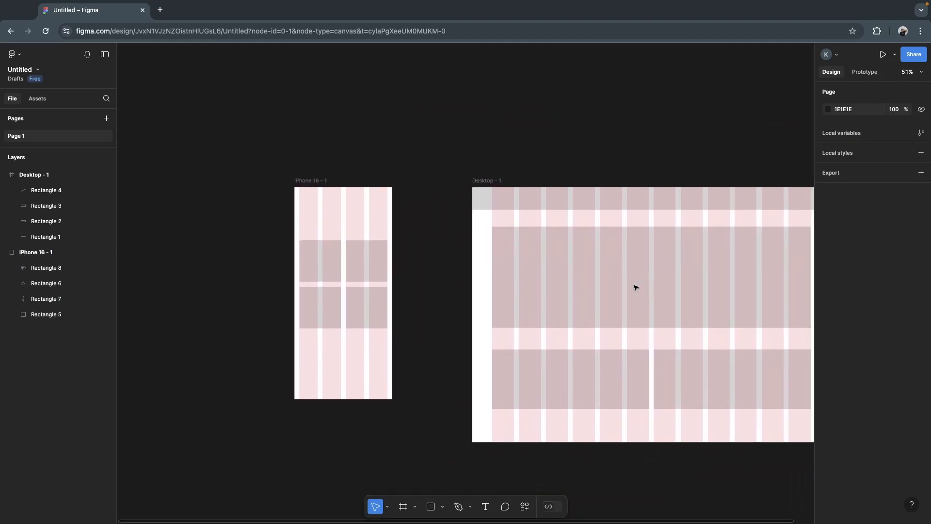
{"action": "scroll", "coordinate": [635, 287], "scroll_direction": "left", "scroll_amount": 3}
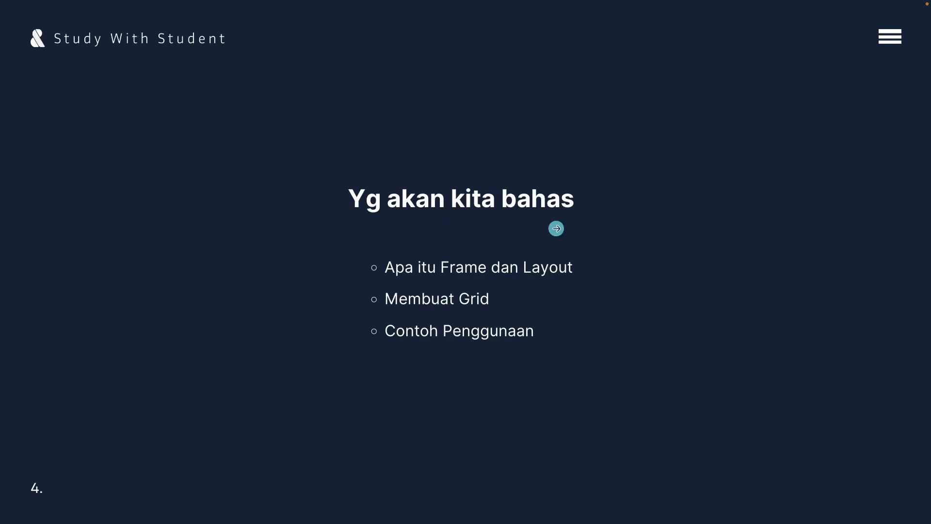
{"action": "key", "text": "ctrl+Left"}
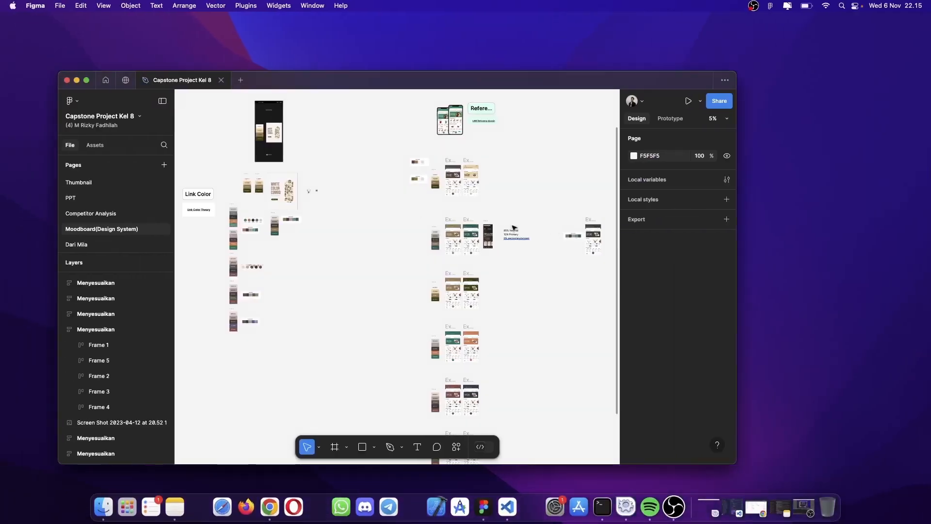
{"action": "scroll", "coordinate": [474, 222], "scroll_direction": "up", "scroll_amount": 5}
{"action": "scroll", "coordinate": [474, 222], "scroll_direction": "down", "scroll_amount": 4}
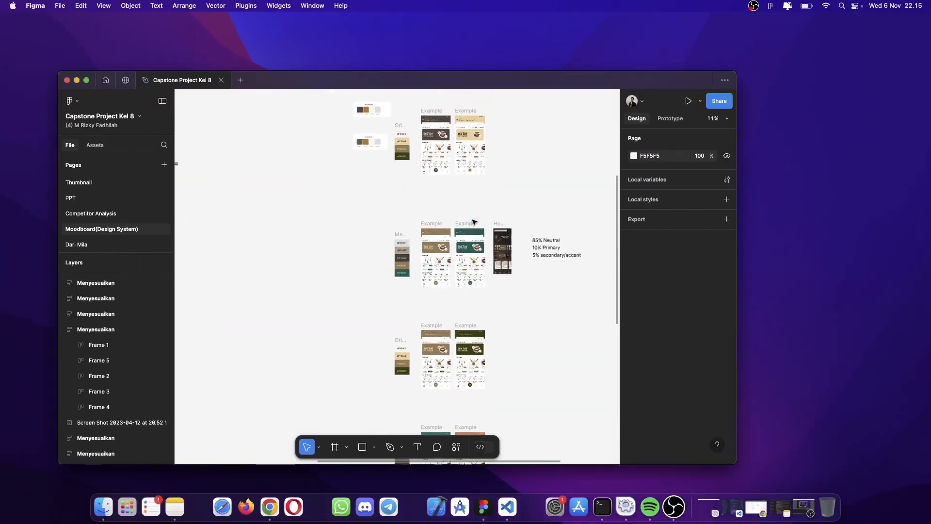
{"action": "scroll", "coordinate": [474, 222], "scroll_direction": "right", "scroll_amount": 2}
{"action": "scroll", "coordinate": [429, 218], "scroll_direction": "up", "scroll_amount": 5}
{"action": "scroll", "coordinate": [429, 217], "scroll_direction": "up", "scroll_amount": 3}
{"action": "scroll", "coordinate": [429, 218], "scroll_direction": "down", "scroll_amount": 5}
{"action": "scroll", "coordinate": [427, 215], "scroll_direction": "up", "scroll_amount": 8}
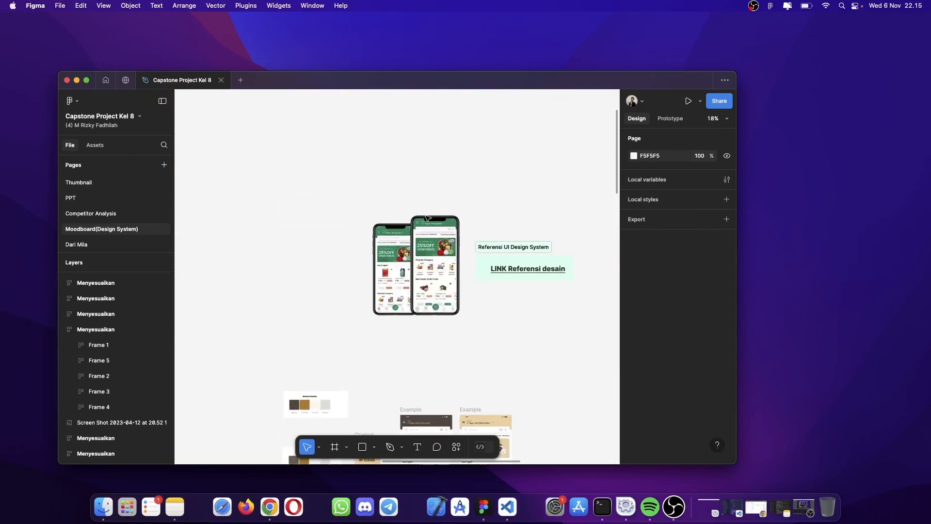
{"action": "scroll", "coordinate": [432, 270], "scroll_direction": "up", "scroll_amount": 6}
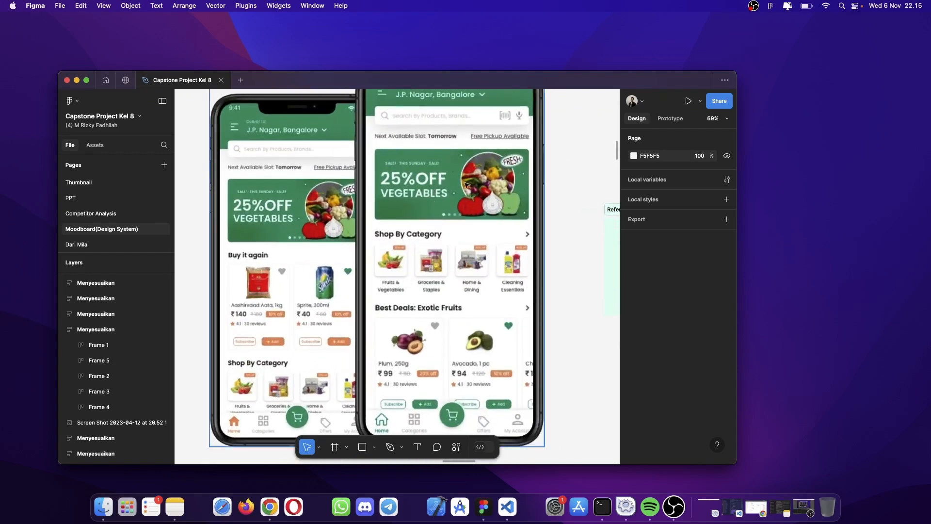
{"action": "scroll", "coordinate": [466, 185], "scroll_direction": "down", "scroll_amount": 6}
{"action": "scroll", "coordinate": [465, 185], "scroll_direction": "down", "scroll_amount": 6}
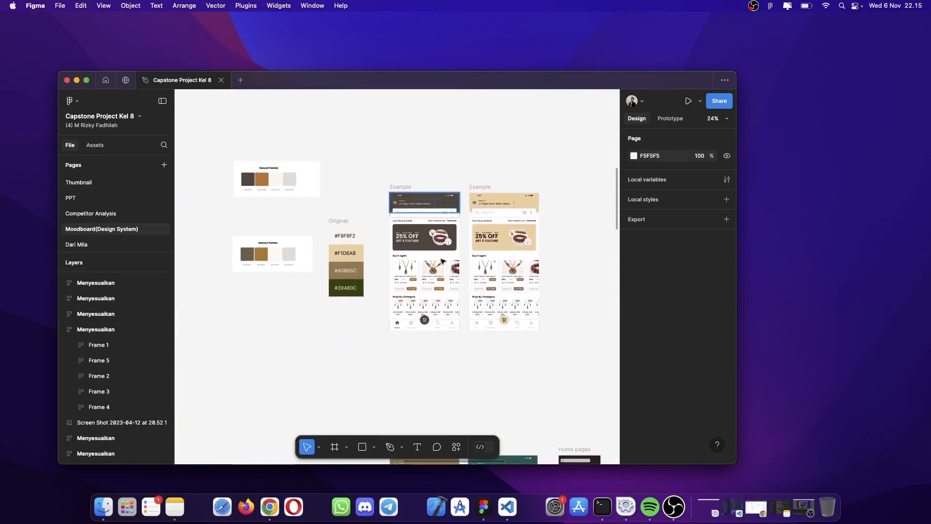
{"action": "scroll", "coordinate": [442, 261], "scroll_direction": "up", "scroll_amount": 5}
{"action": "scroll", "coordinate": [415, 218], "scroll_direction": "down", "scroll_amount": 4}
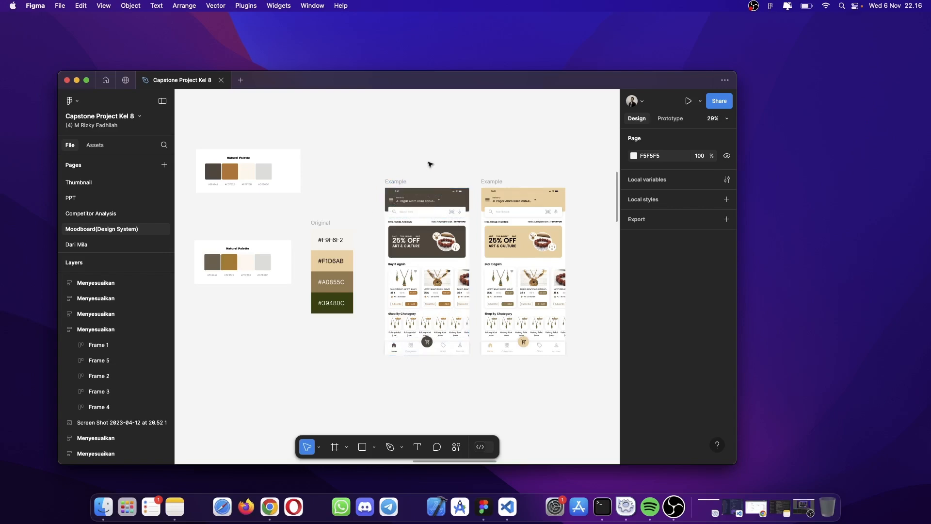
- Copy the dark brown Example frame from the moodboard into the Untitled file and place it beside the iPhone frame at about X -332, Y -842
{"action": "scroll", "coordinate": [431, 164], "scroll_direction": "up", "scroll_amount": 5}
{"action": "scroll", "coordinate": [431, 164], "scroll_direction": "down", "scroll_amount": 3}
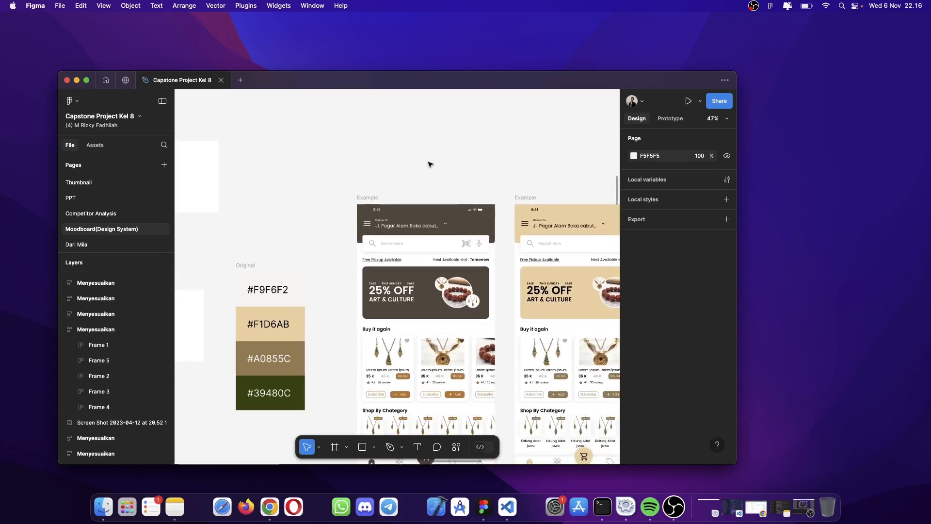
{"action": "left_click", "coordinate": [368, 201]}
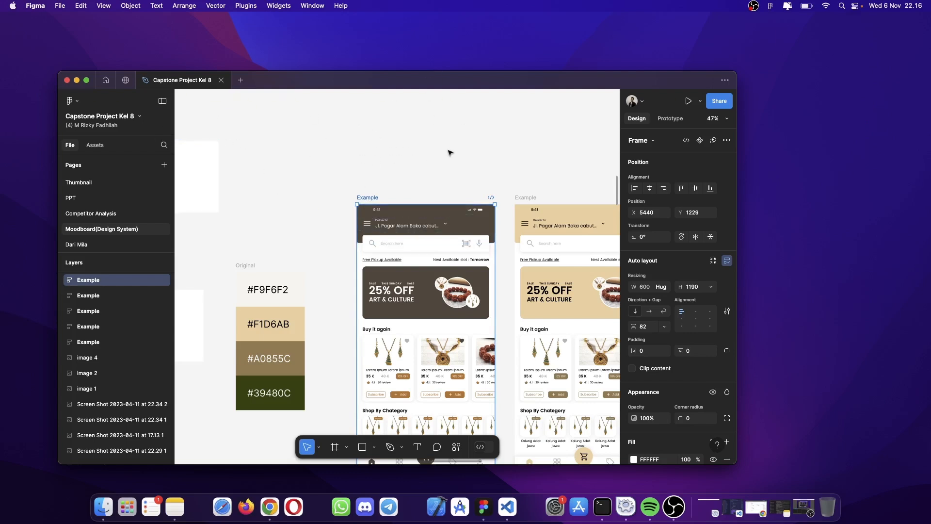
{"action": "scroll", "coordinate": [448, 151], "scroll_direction": "down", "scroll_amount": 2}
{"action": "scroll", "coordinate": [448, 152], "scroll_direction": "right", "scroll_amount": 2}
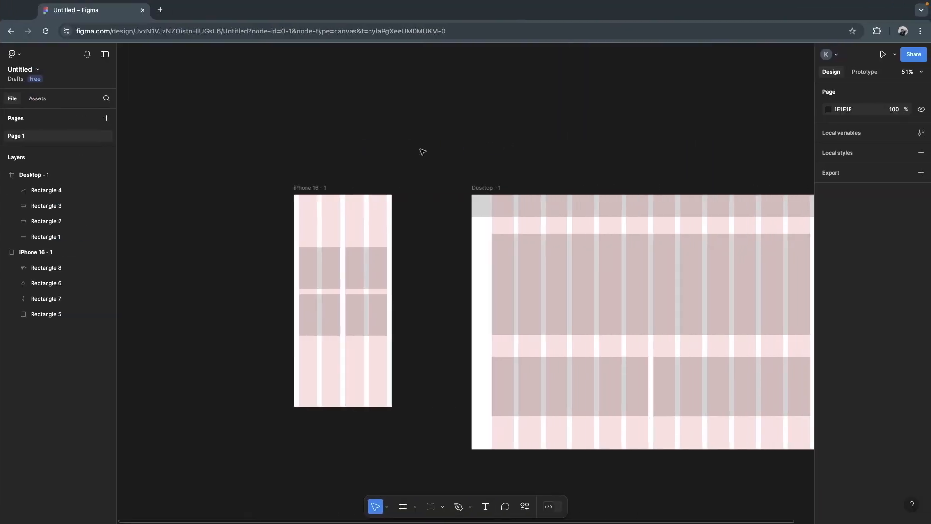
{"action": "scroll", "coordinate": [423, 153], "scroll_direction": "left", "scroll_amount": 4}
{"action": "scroll", "coordinate": [422, 152], "scroll_direction": "up", "scroll_amount": 1}
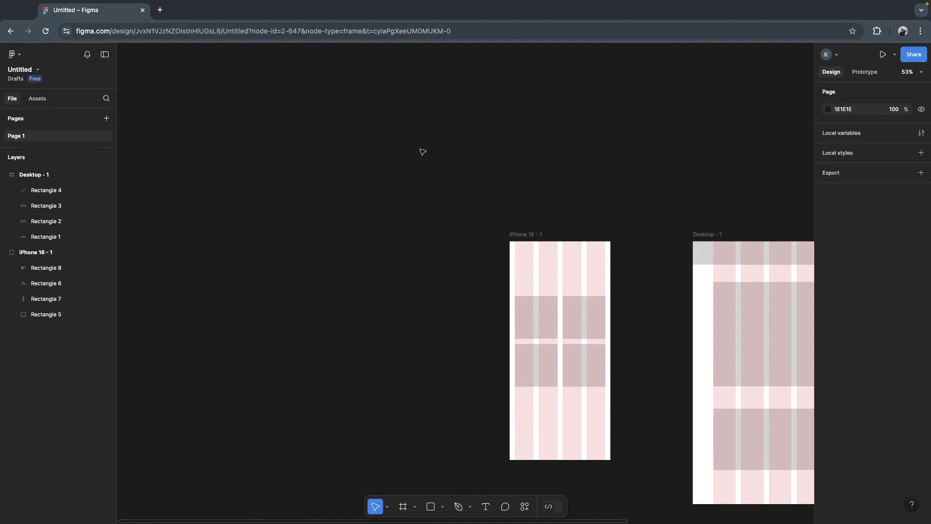
{"action": "key", "text": "ctrl+v"}
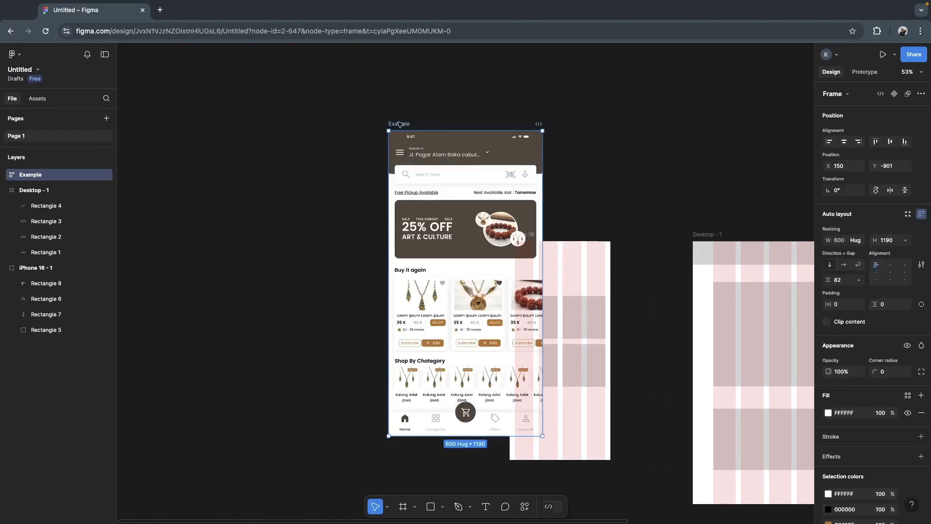
{"action": "left_click_drag", "start_coordinate": [401, 126], "coordinate": [277, 142]}
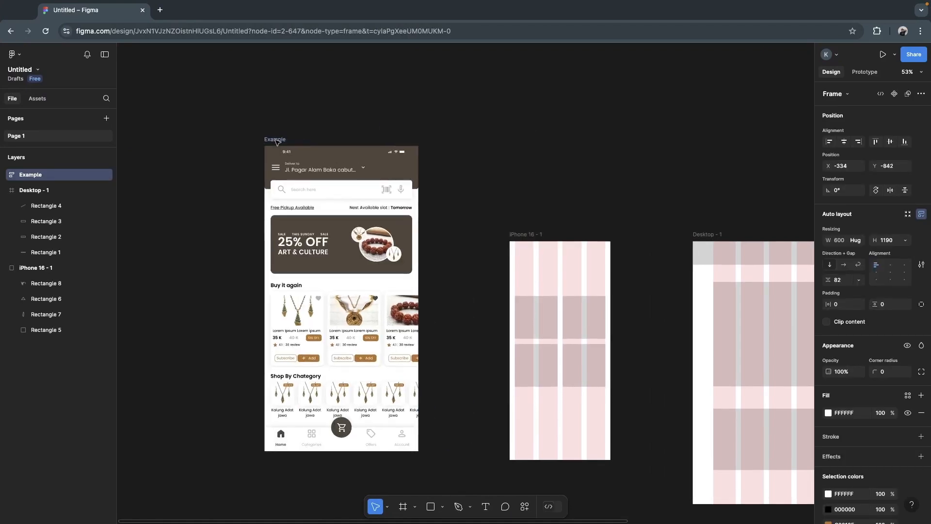
{"action": "left_click", "coordinate": [407, 116]}
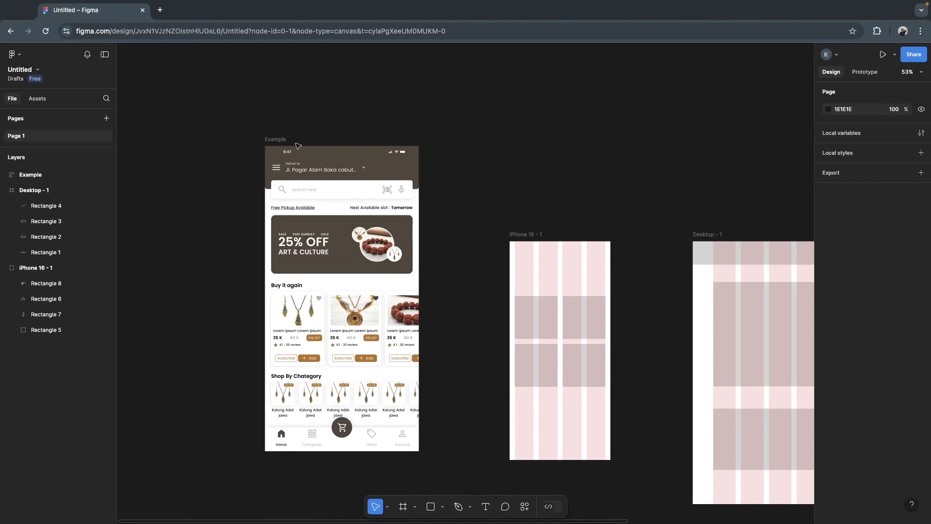
- Move the Example frame roughly level with the top of the iPhone frame, at about X -270, Y -483
{"action": "left_click_drag", "start_coordinate": [278, 144], "coordinate": [317, 173]}
{"action": "left_click", "coordinate": [500, 91]}
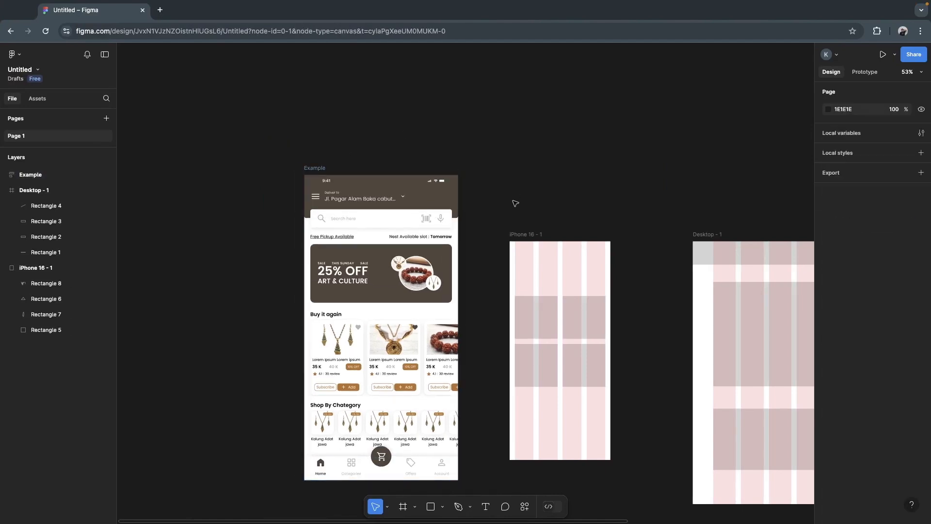
{"action": "left_click_drag", "start_coordinate": [314, 169], "coordinate": [291, 234]}
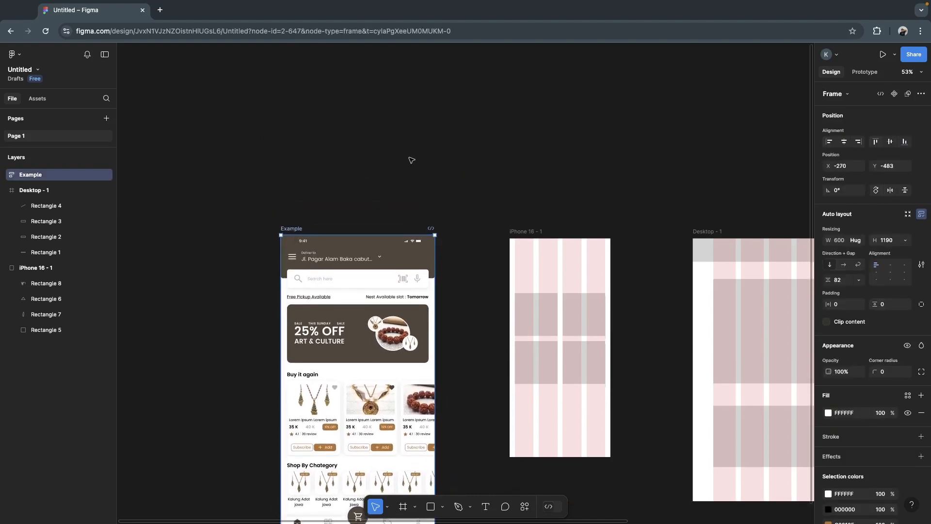
{"action": "scroll", "coordinate": [412, 160], "scroll_direction": "down", "scroll_amount": 3}
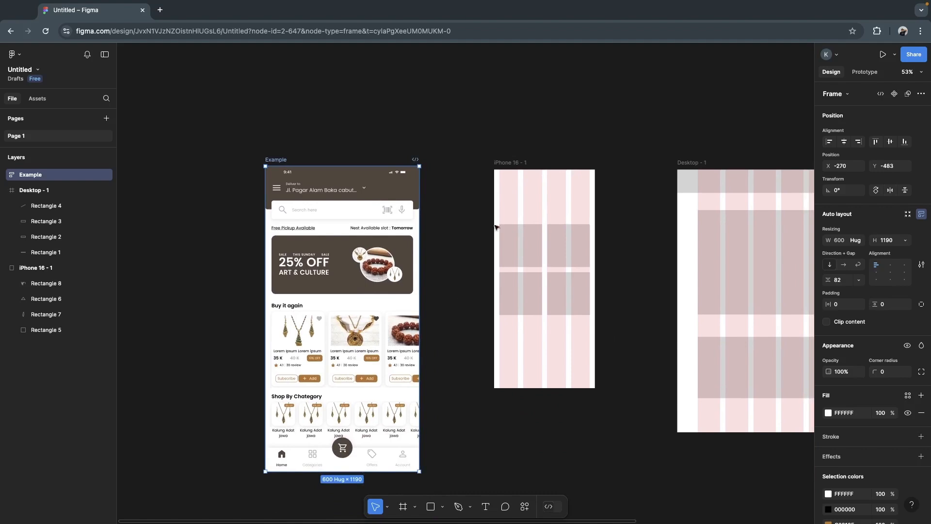
{"action": "left_click", "coordinate": [420, 138]}
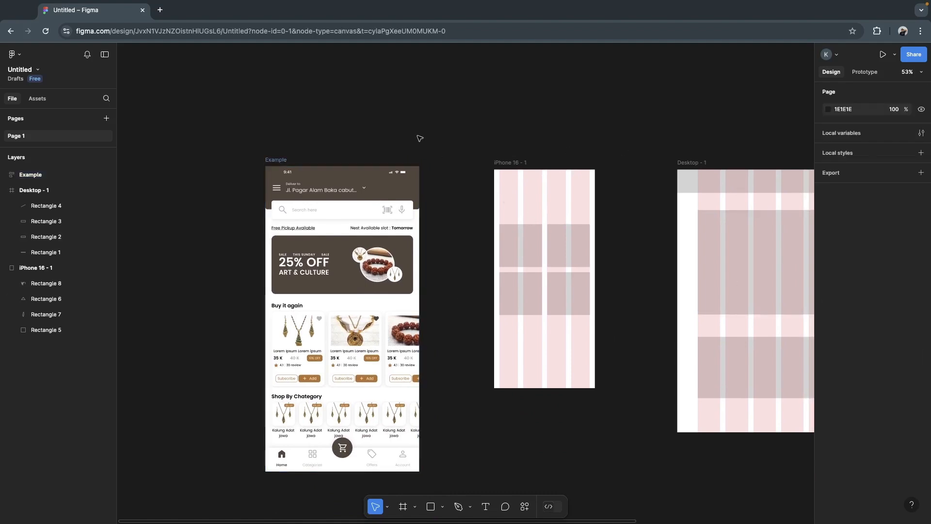
- Try pulling the search bar frame out above the Example frame and narrowing it to a width of about 556
{"action": "left_click", "coordinate": [269, 164]}
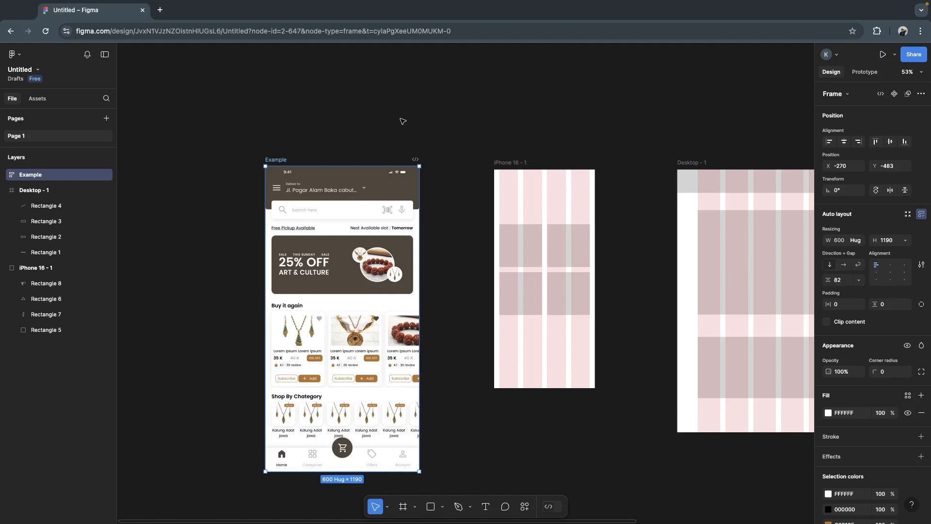
{"action": "left_click", "coordinate": [362, 214]}
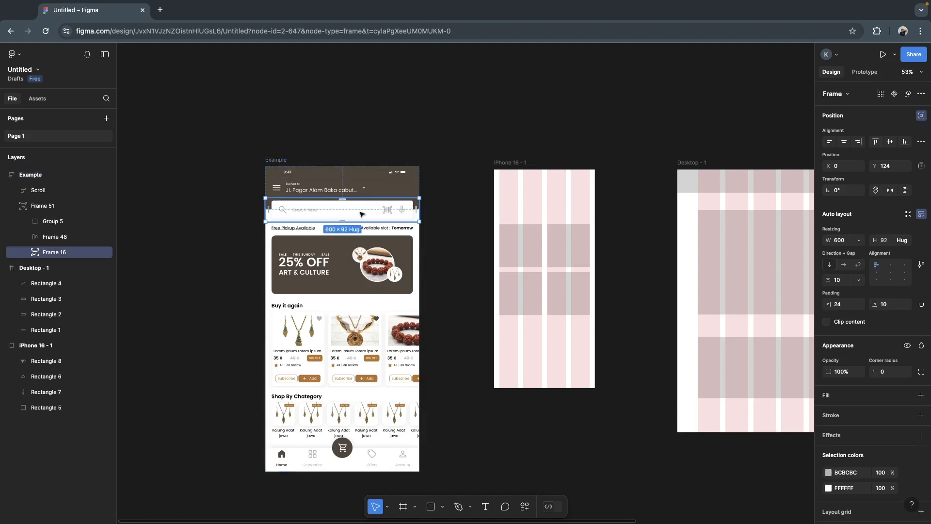
{"action": "left_click_drag", "start_coordinate": [361, 214], "coordinate": [373, 113]}
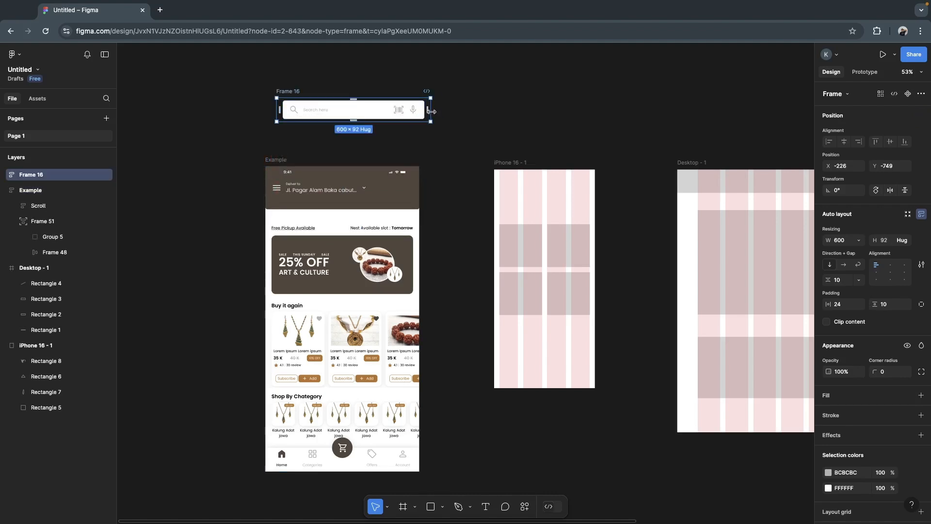
{"action": "mouse_move", "coordinate": [432, 112]}
{"action": "left_mouse_down"}
{"action": "mouse_move", "coordinate": [373, 112]}
{"action": "mouse_move", "coordinate": [439, 109]}
{"action": "mouse_move", "coordinate": [423, 109]}
{"action": "left_mouse_up"}
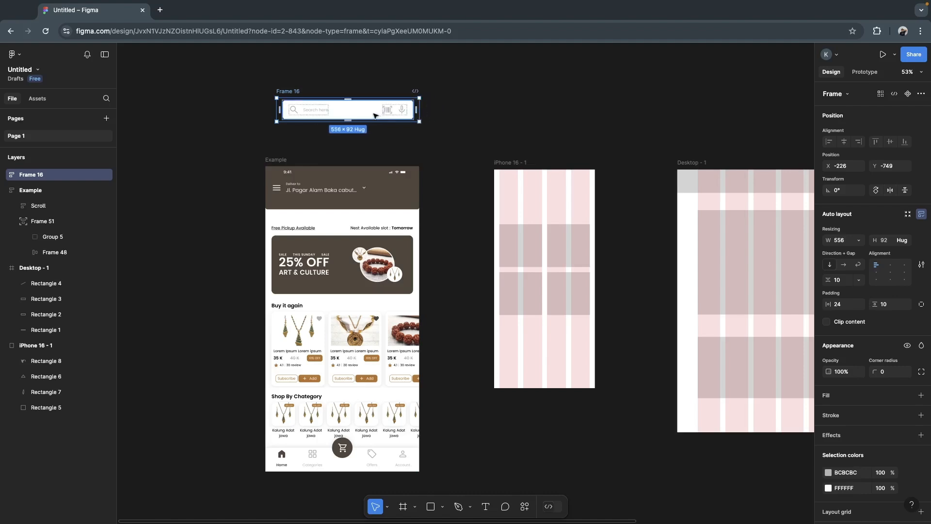
{"action": "left_click", "coordinate": [389, 111]}
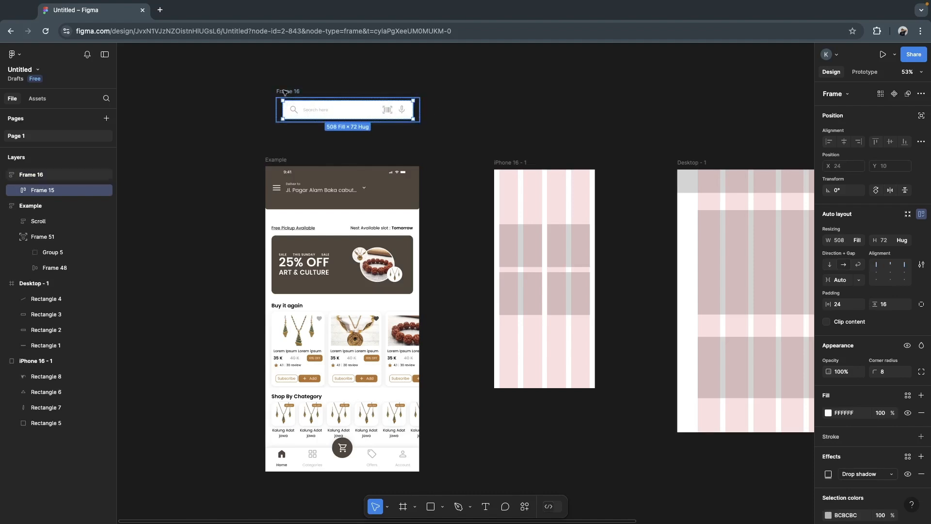
{"action": "mouse_move", "coordinate": [380, 112]}
{"action": "left_mouse_down"}
{"action": "mouse_move", "coordinate": [376, 213]}
{"action": "mouse_move", "coordinate": [382, 133]}
{"action": "mouse_move", "coordinate": [401, 126]}
{"action": "mouse_move", "coordinate": [446, 131]}
{"action": "mouse_move", "coordinate": [547, 201]}
{"action": "mouse_move", "coordinate": [450, 115]}
{"action": "mouse_move", "coordinate": [380, 110]}
{"action": "left_mouse_up"}
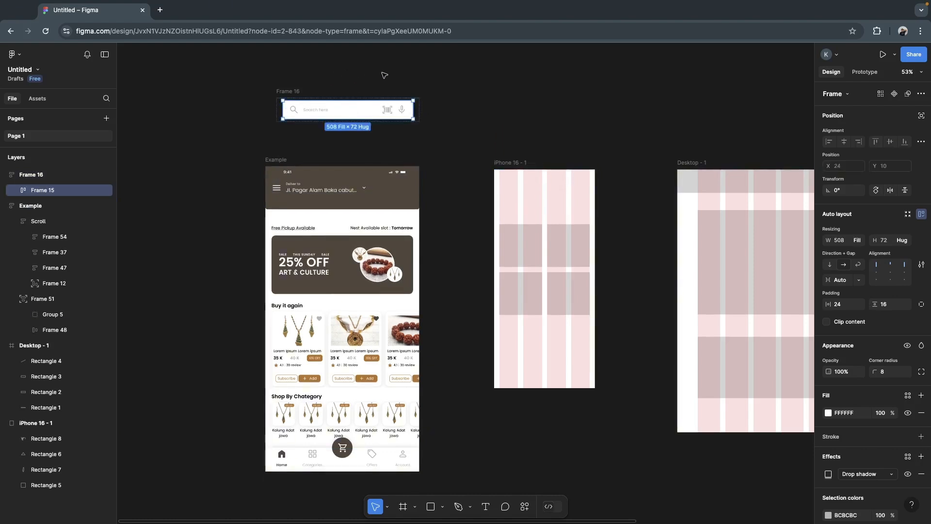
- Undo the search bar frame's resize and its move out of the Example frame
{"action": "key", "text": "super+z"}
{"action": "key", "text": "super+z"}
{"action": "key", "text": "super+z"}
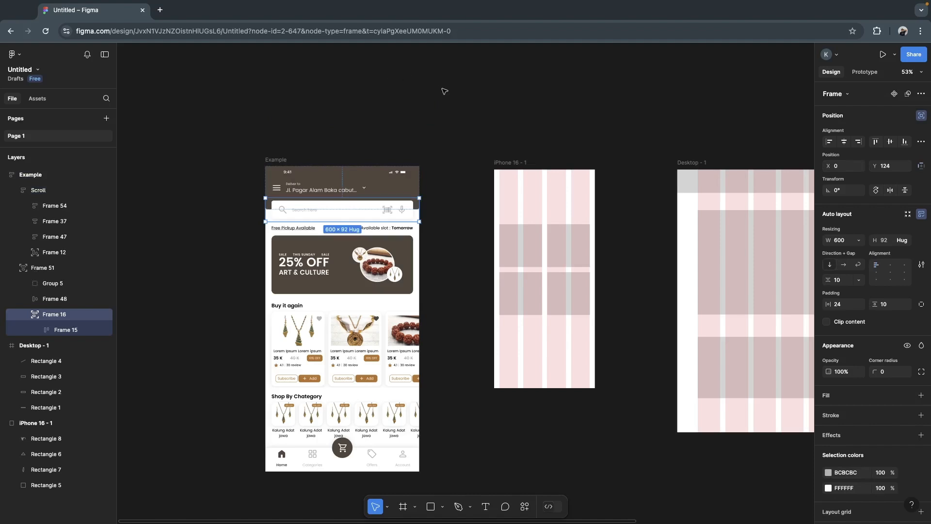
{"action": "left_click", "coordinate": [439, 88]}
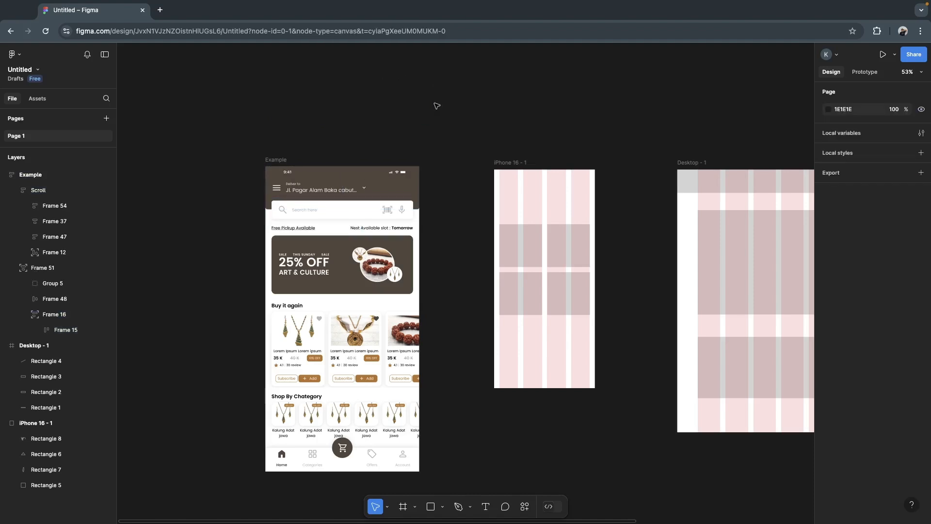
- Select the Example frame's direct child layers to inspect how its content is nested
{"action": "left_click", "coordinate": [275, 161]}
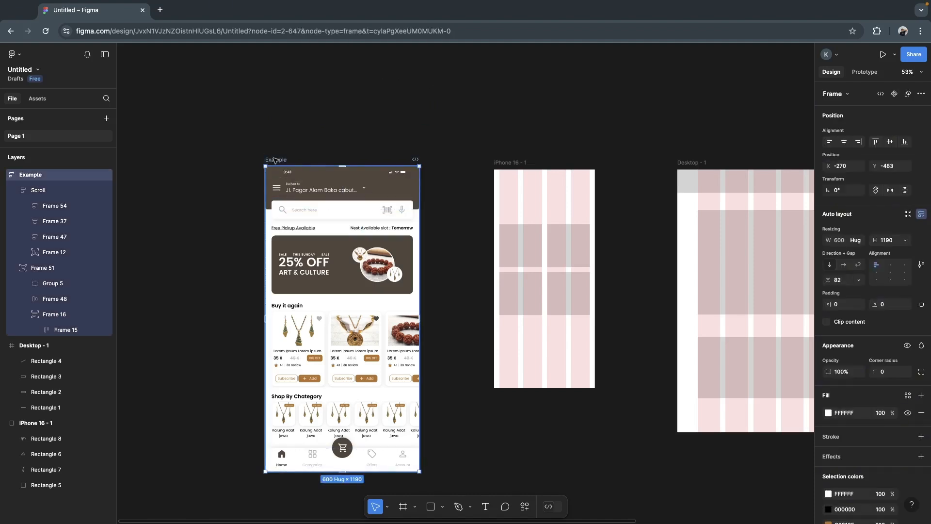
{"action": "key", "text": "Return"}
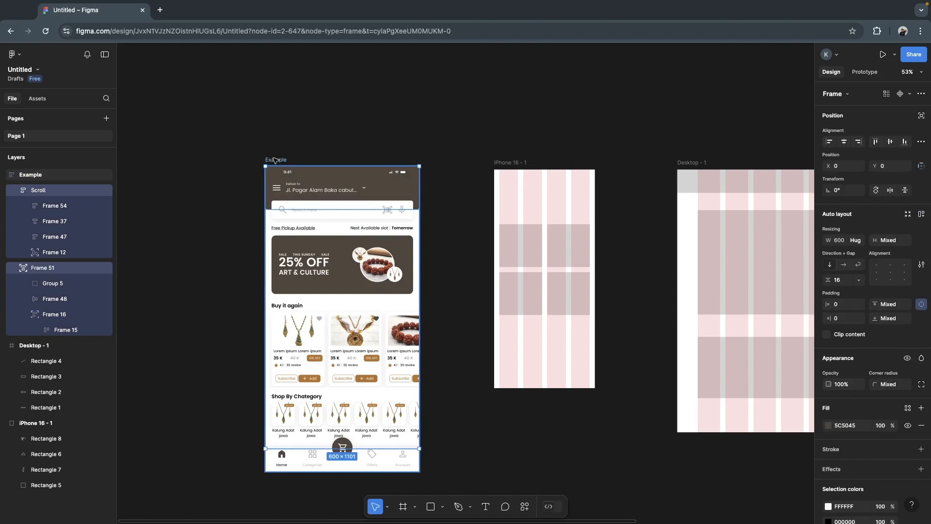
{"action": "left_click", "coordinate": [267, 132]}
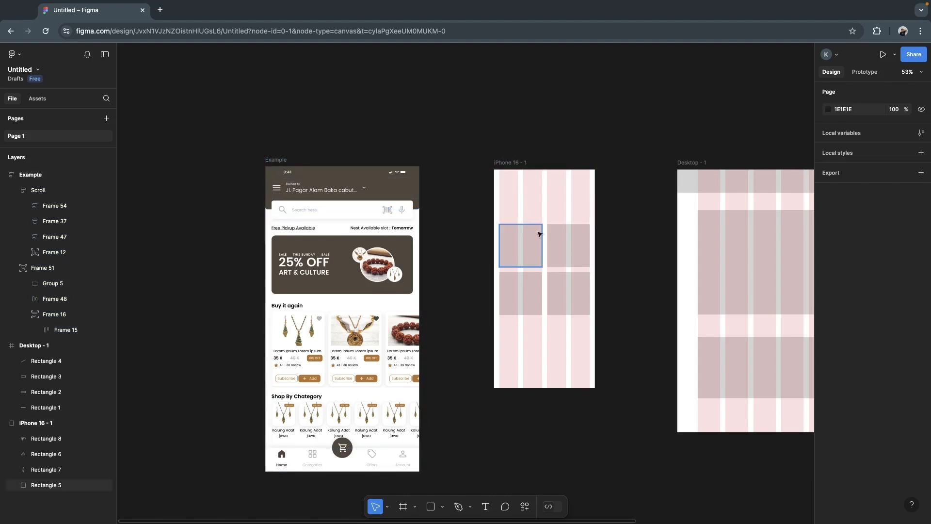
- Check the spacing between the two upper squares in the iPhone frame and the Example frame's layout properties
{"action": "scroll", "coordinate": [475, 216], "scroll_direction": "left", "scroll_amount": 2}
{"action": "left_click", "coordinate": [550, 241]}
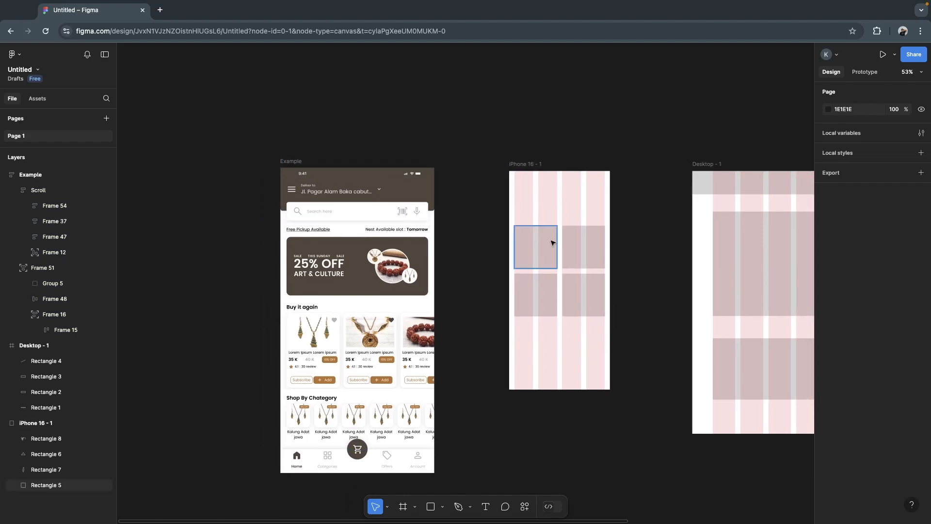
{"action": "left_click", "coordinate": [592, 246], "text": "shift"}
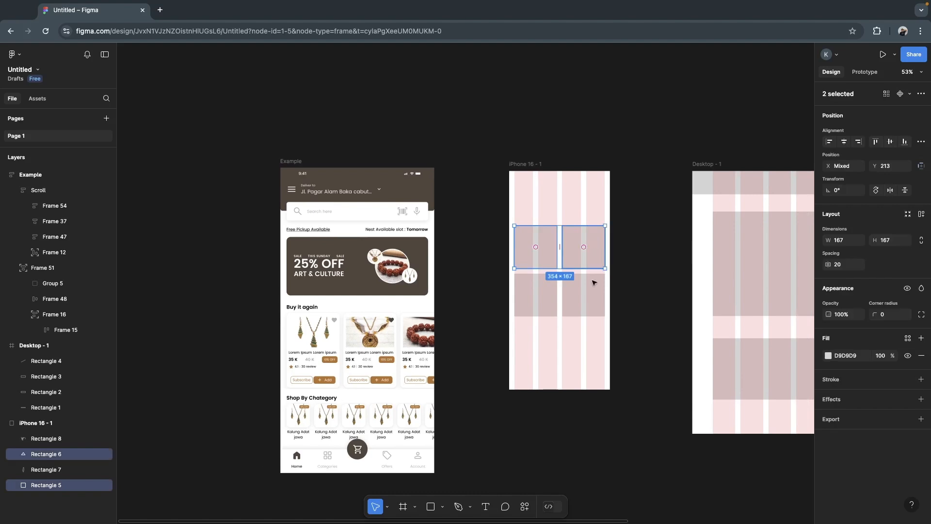
{"action": "left_click", "coordinate": [463, 263]}
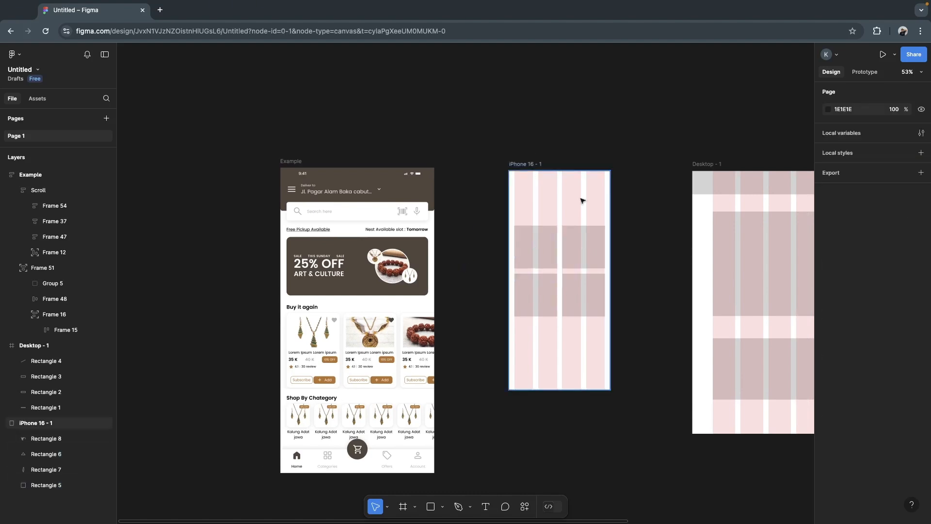
{"action": "left_click", "coordinate": [291, 162]}
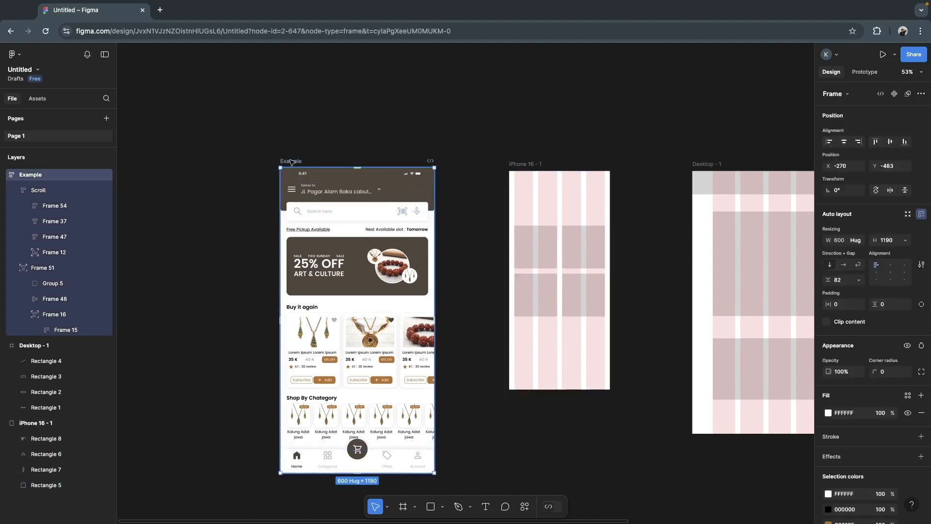
{"action": "key", "text": "Escape"}
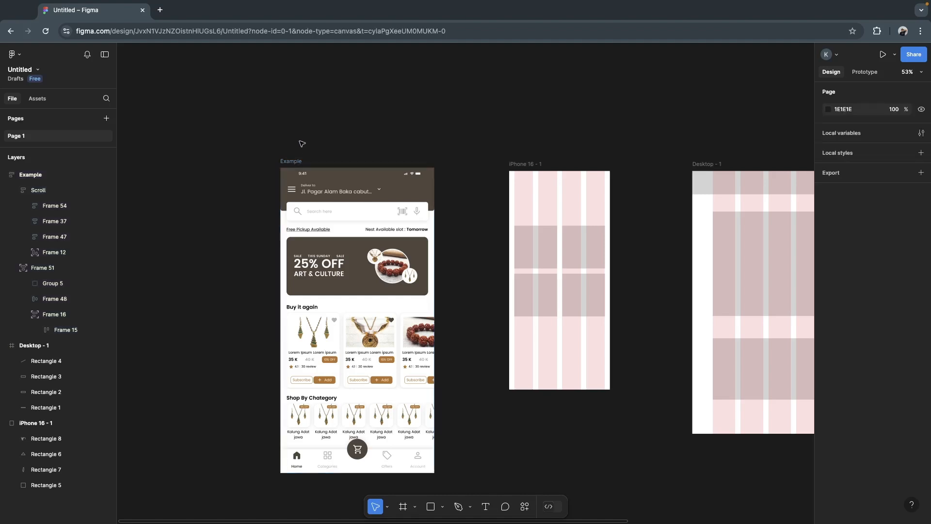
- Move the Scroll and Frame 51 layers out of the Example frame, placing them above and to the left of it
{"action": "left_click", "coordinate": [294, 161]}
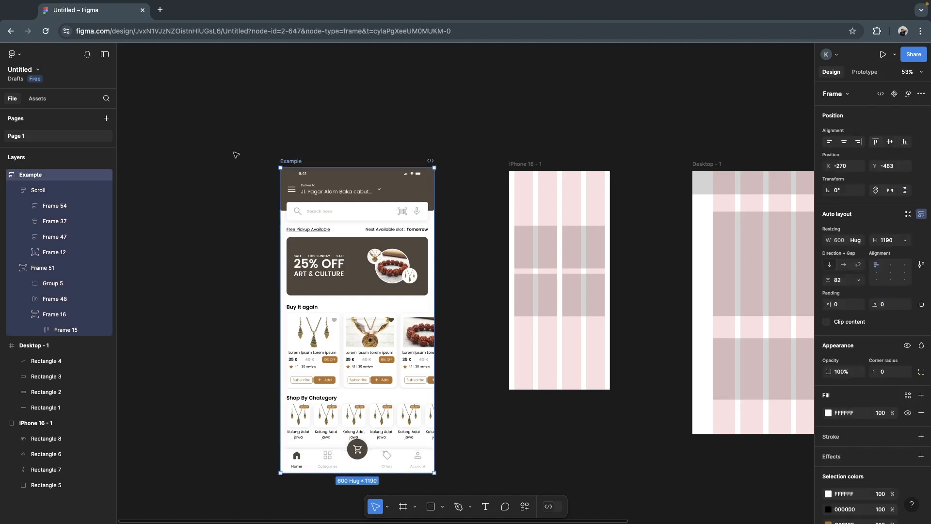
{"action": "key", "text": "Return"}
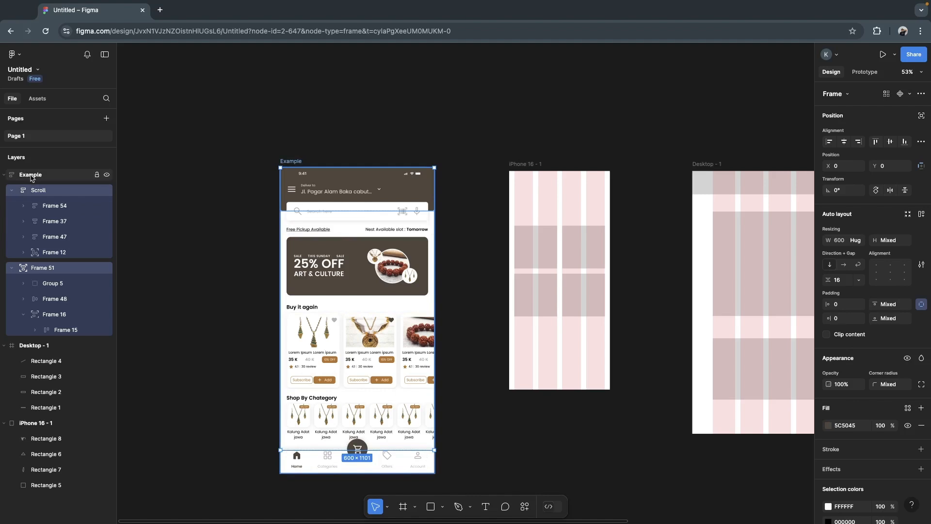
{"action": "left_click", "coordinate": [31, 177]}
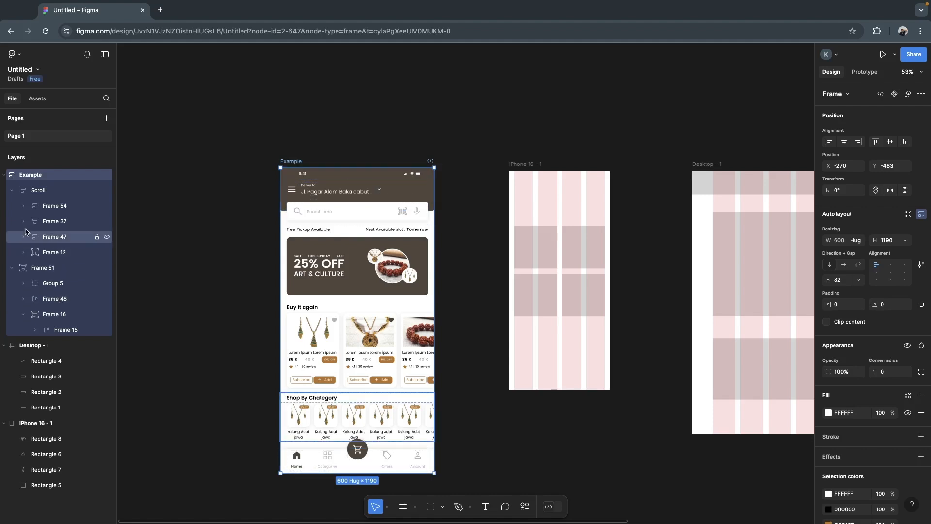
{"action": "key", "text": "Return"}
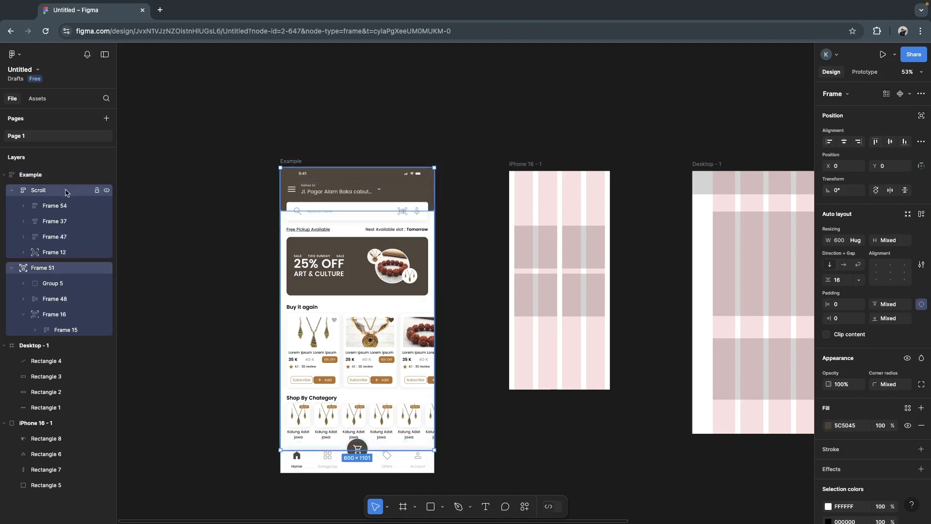
{"action": "left_click_drag", "start_coordinate": [360, 194], "coordinate": [235, 148]}
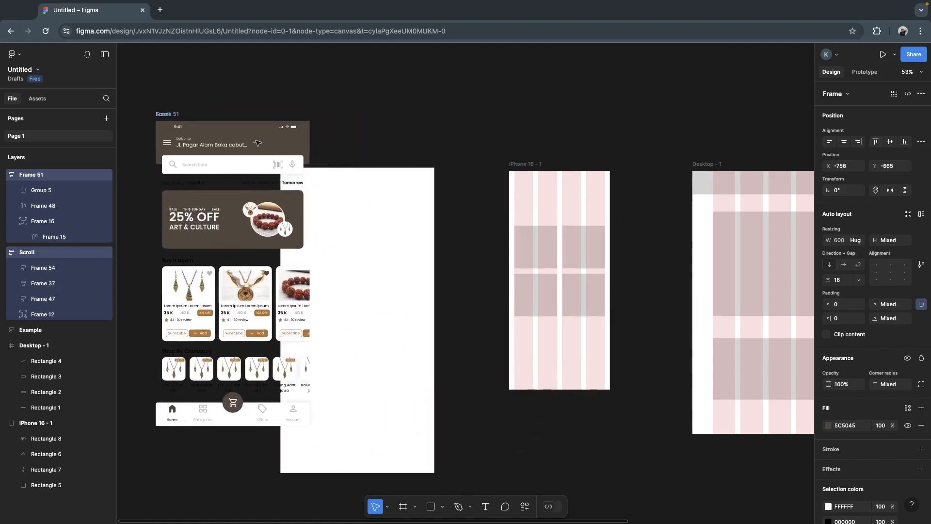
{"action": "scroll", "coordinate": [455, 262], "scroll_direction": "down", "scroll_amount": 5}
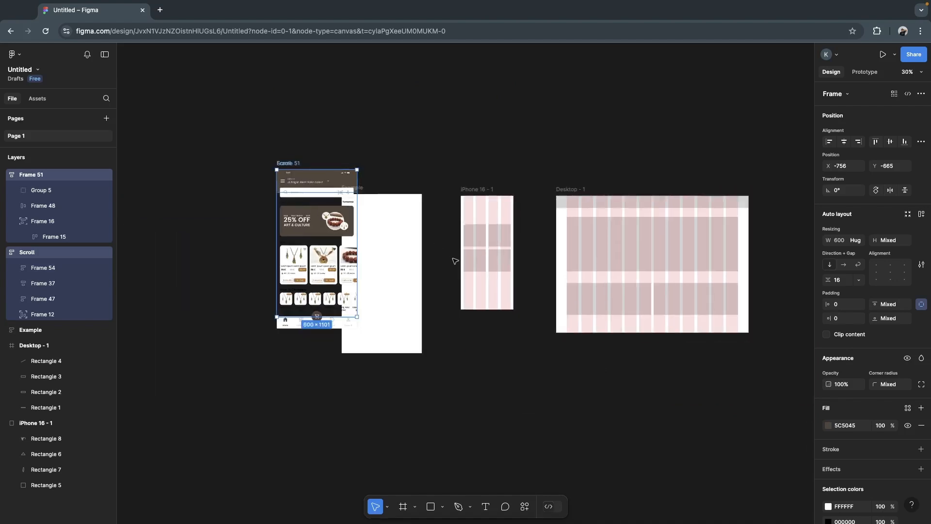
{"action": "scroll", "coordinate": [420, 167], "scroll_direction": "up", "scroll_amount": 2}
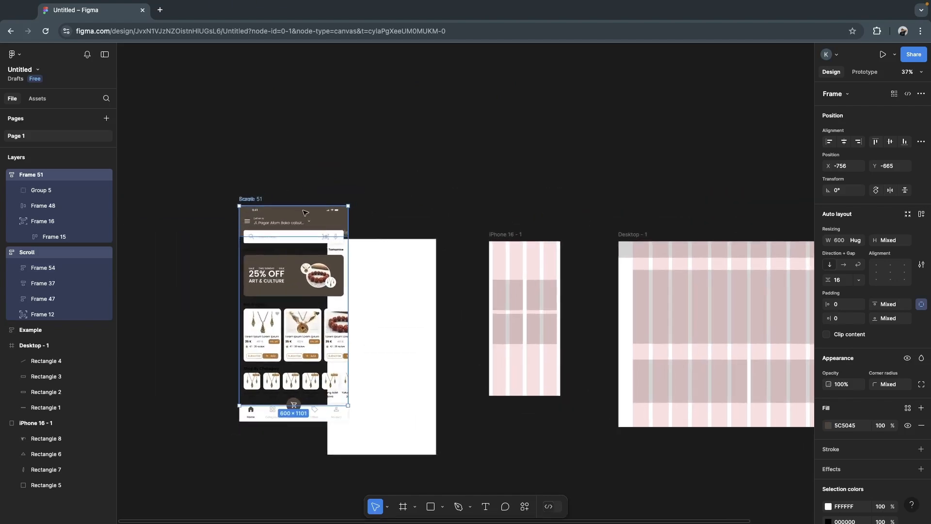
{"action": "left_click_drag", "start_coordinate": [304, 213], "coordinate": [278, 109]}
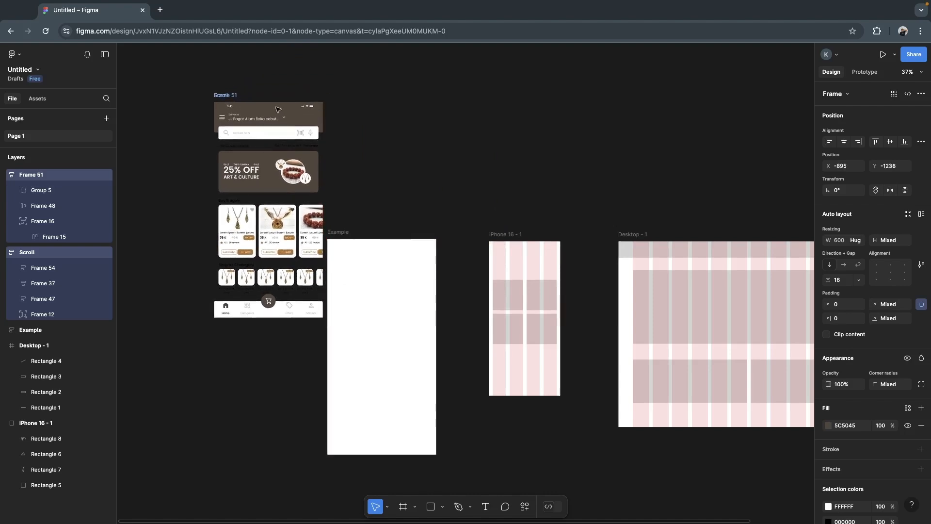
- Delete the four squares inside the iPhone 16 - 1 frame and remove the emptied Example frame
{"action": "left_click", "coordinate": [506, 293]}
{"action": "left_click", "coordinate": [500, 236]}
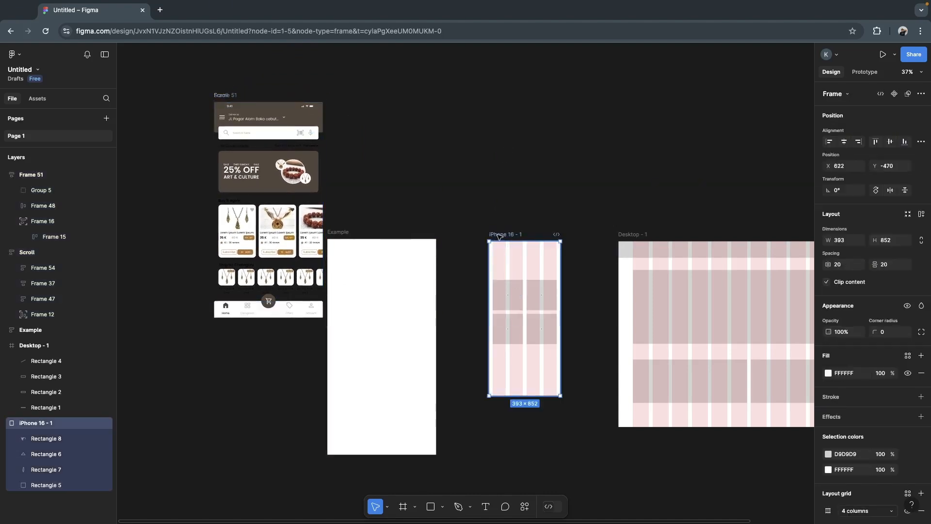
{"action": "key", "text": "Return"}
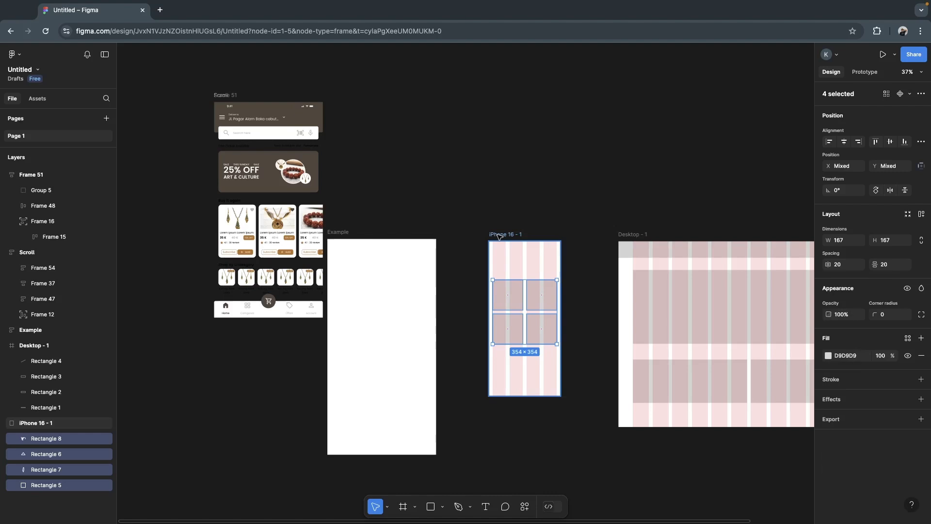
{"action": "key", "text": "Delete"}
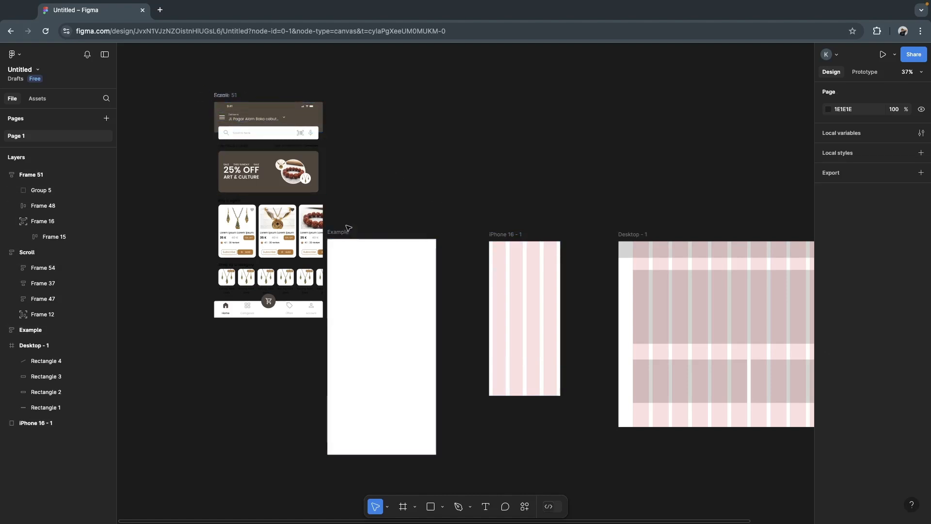
{"action": "left_click", "coordinate": [340, 232]}
{"action": "key", "text": "Delete"}
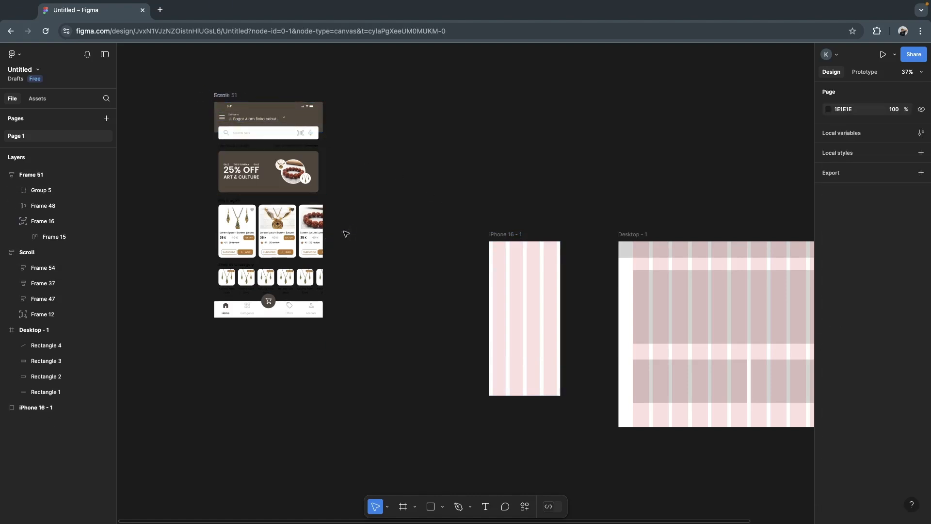
- Resize Frame 51 and Scroll together, undoing the first shrink and narrowing both to a width of about 593
{"action": "left_click_drag", "start_coordinate": [190, 80], "coordinate": [376, 351]}
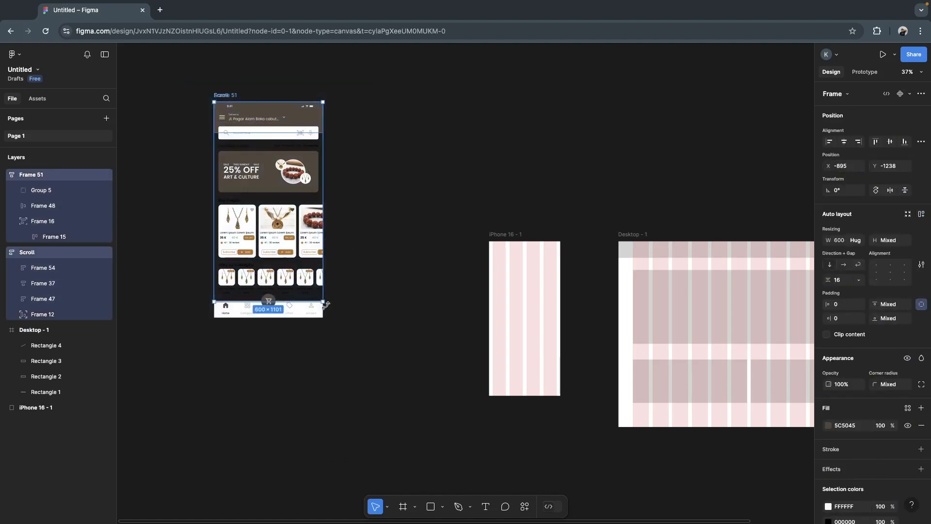
{"action": "left_click_drag", "start_coordinate": [322, 304], "coordinate": [303, 291]}
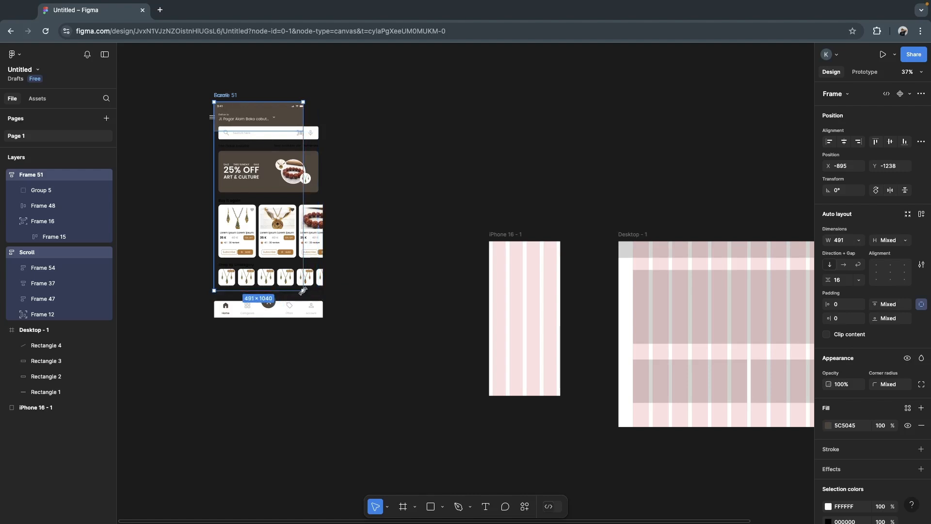
{"action": "key", "text": "super+z"}
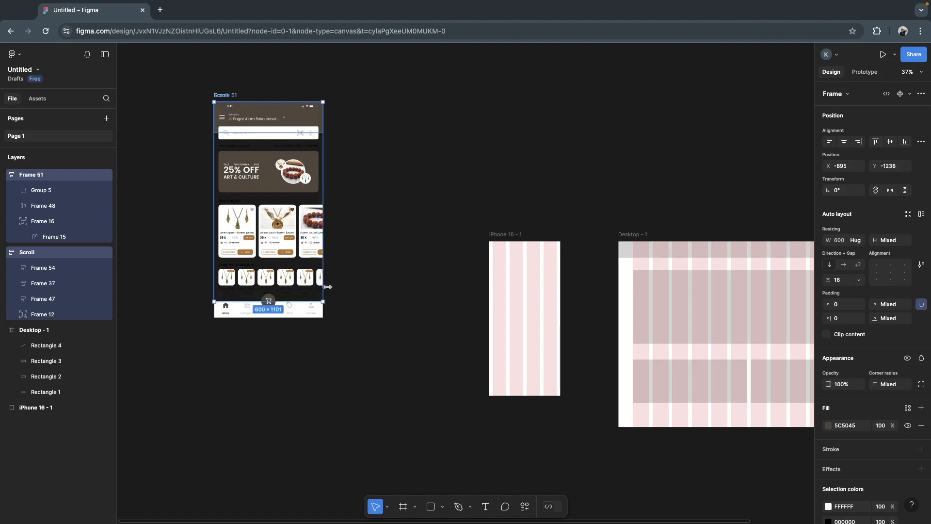
{"action": "mouse_move", "coordinate": [322, 276]}
{"action": "left_mouse_down"}
{"action": "mouse_move", "coordinate": [297, 275]}
{"action": "mouse_move", "coordinate": [322, 274]}
{"action": "left_mouse_up"}
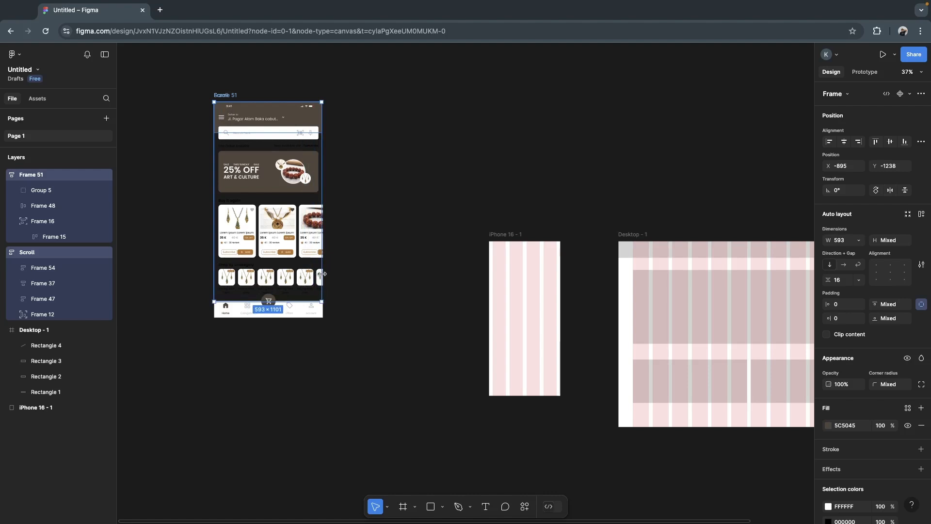
{"action": "left_click", "coordinate": [137, 231]}
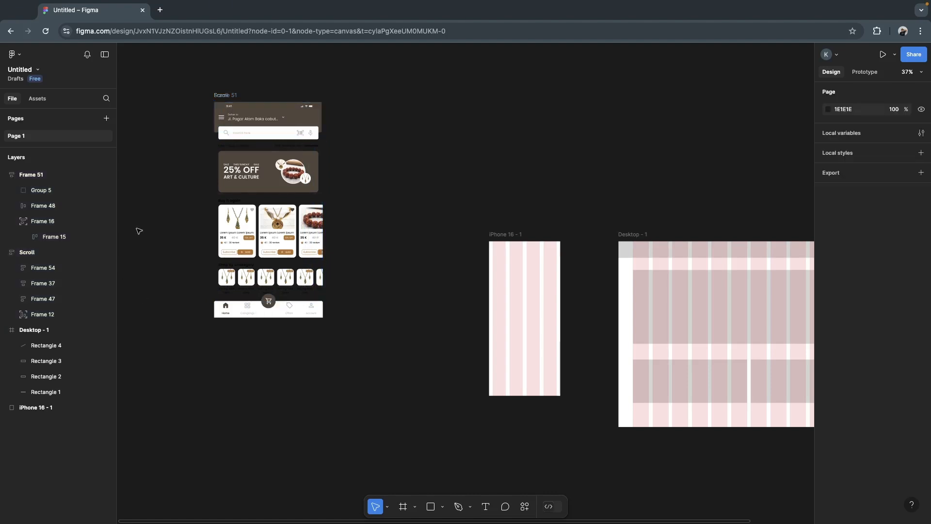
- Move the four child frames of Scroll out of it to empty canvas above the iPhone 16 - 1 frame
{"action": "left_click", "coordinate": [81, 205]}
{"action": "left_click", "coordinate": [45, 178]}
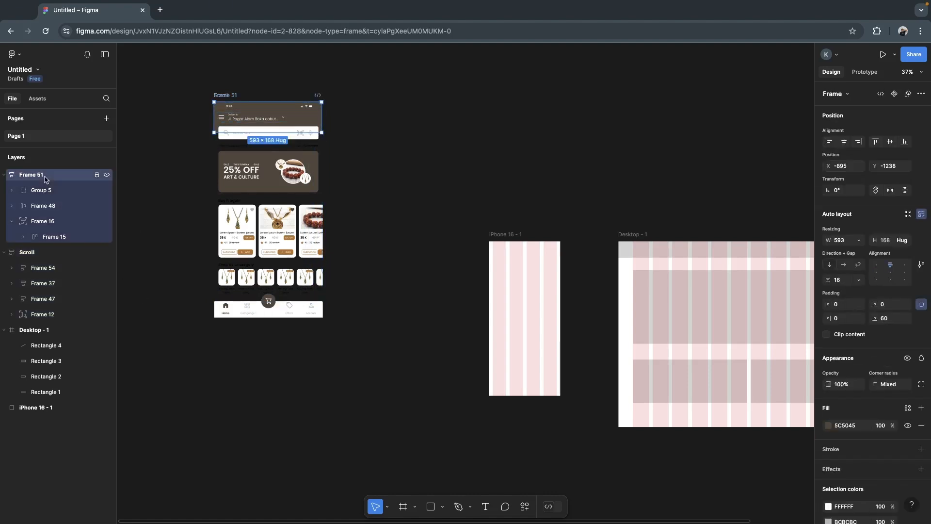
{"action": "left_click", "coordinate": [44, 257]}
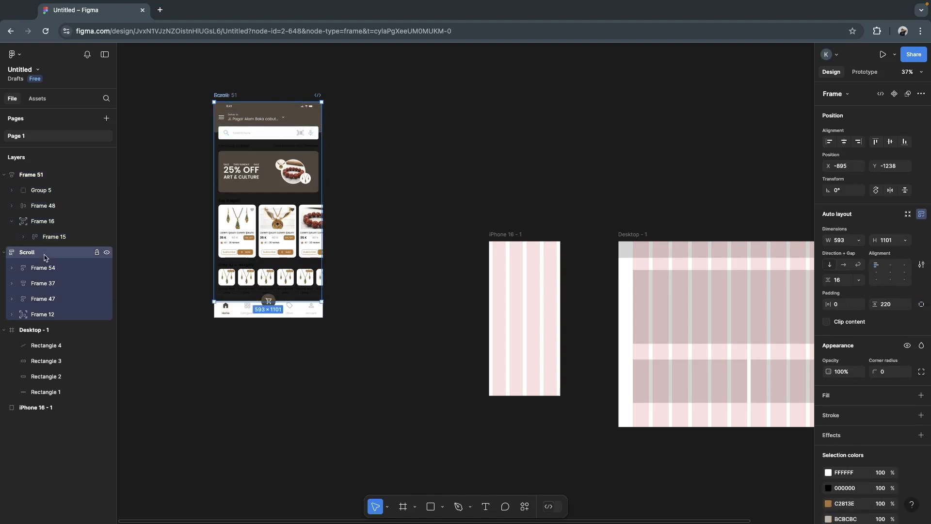
{"action": "left_click", "coordinate": [46, 272]}
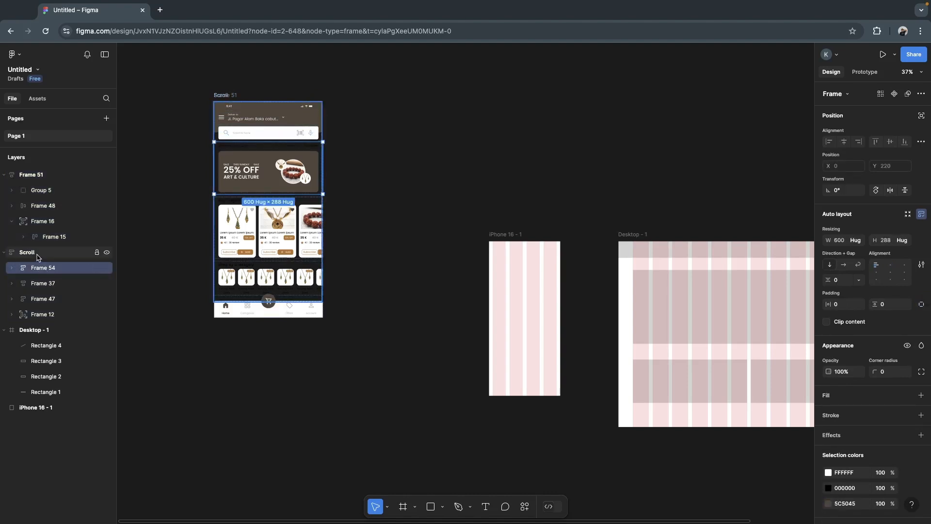
{"action": "left_click", "coordinate": [37, 257]}
{"action": "key", "text": "Return"}
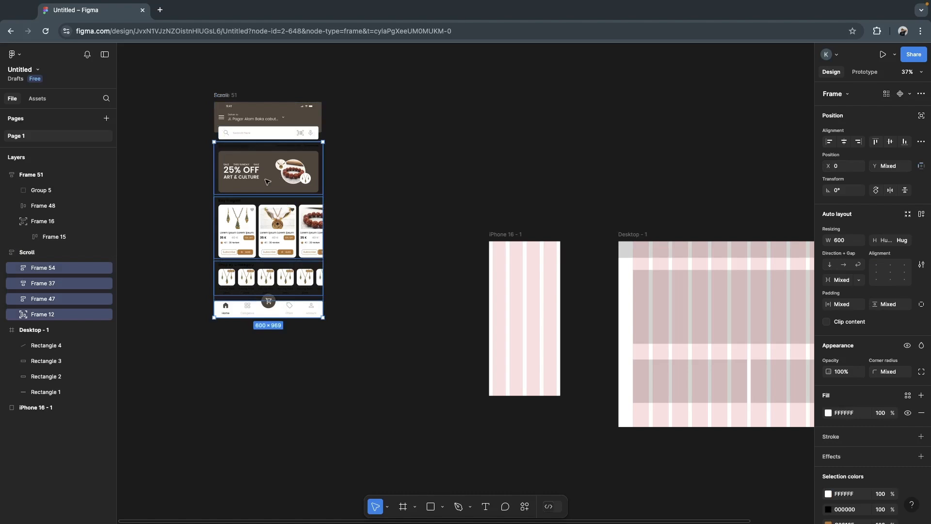
{"action": "left_click_drag", "start_coordinate": [267, 181], "coordinate": [433, 92]}
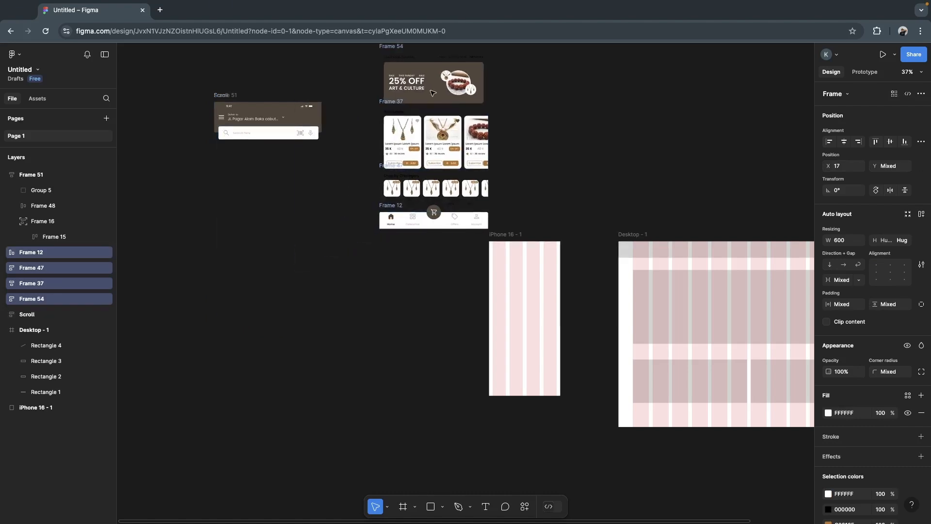
- Move Group 5, Frame 48 and Frame 16 out of Frame 51 to the empty canvas below it
{"action": "left_click", "coordinate": [71, 239]}
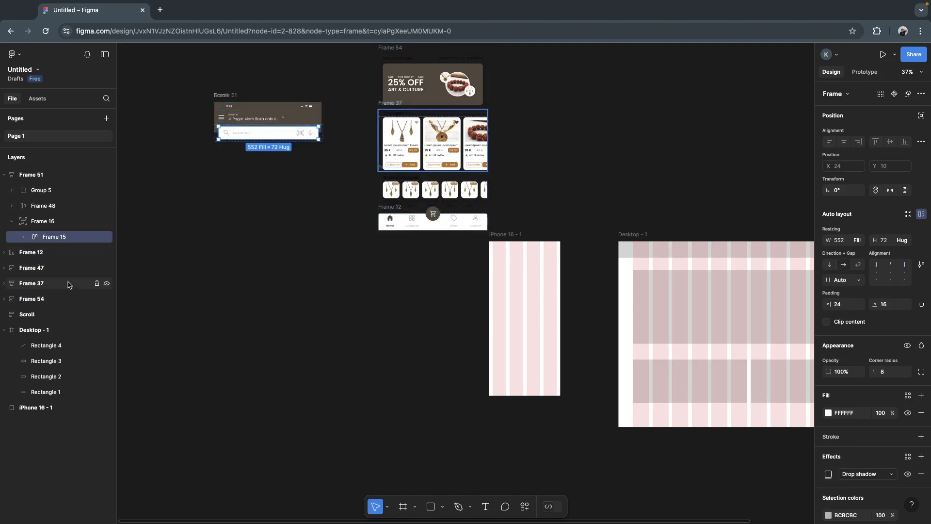
{"action": "left_click", "coordinate": [228, 94]}
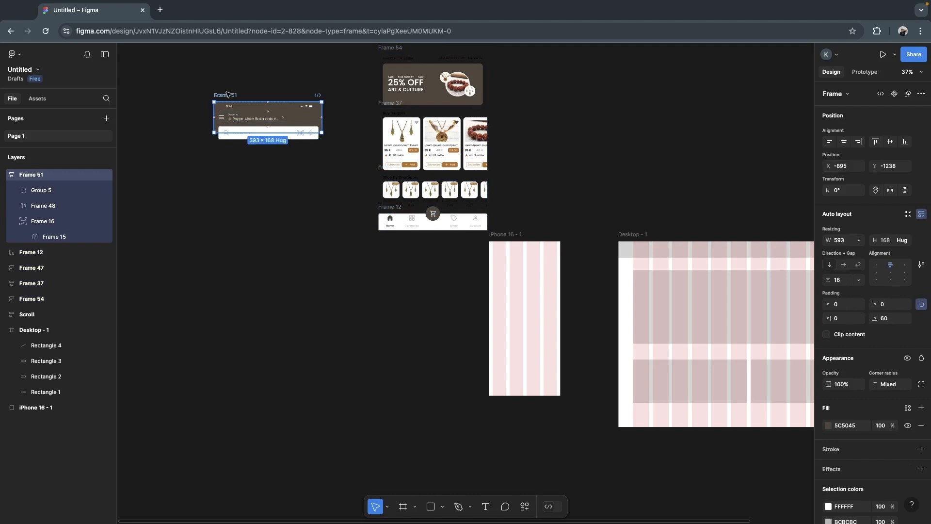
{"action": "key", "text": "Return"}
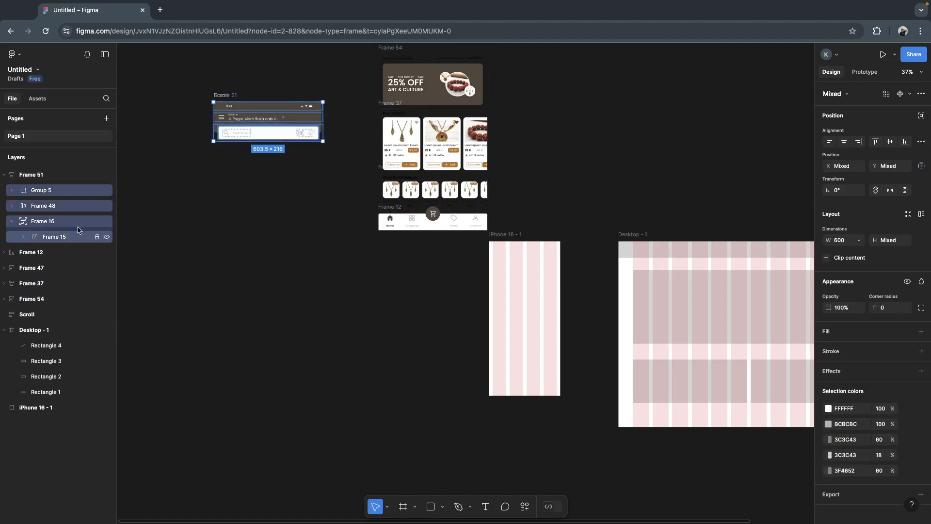
{"action": "left_click_drag", "start_coordinate": [263, 109], "coordinate": [190, 198]}
- Move the emptied Scroll frame away from Frame 51 and delete it
{"action": "left_click", "coordinate": [224, 101]}
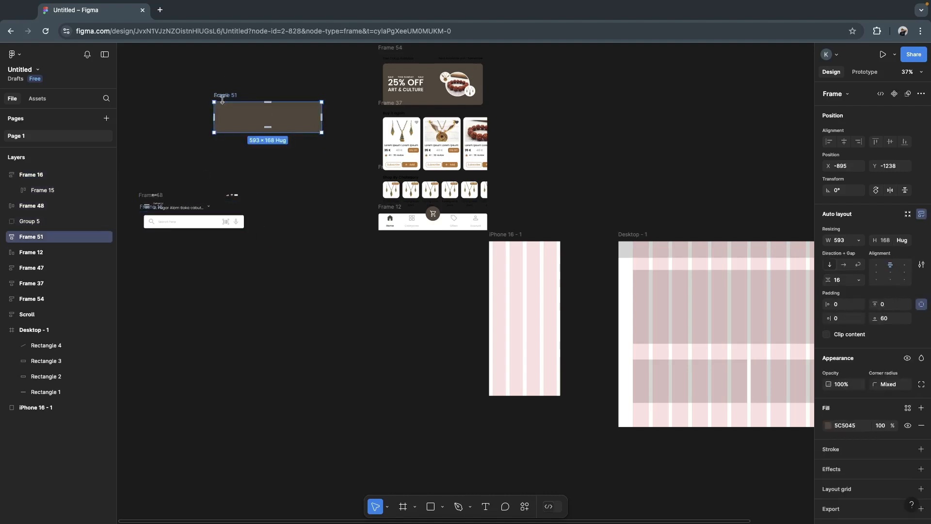
{"action": "left_click", "coordinate": [270, 228]}
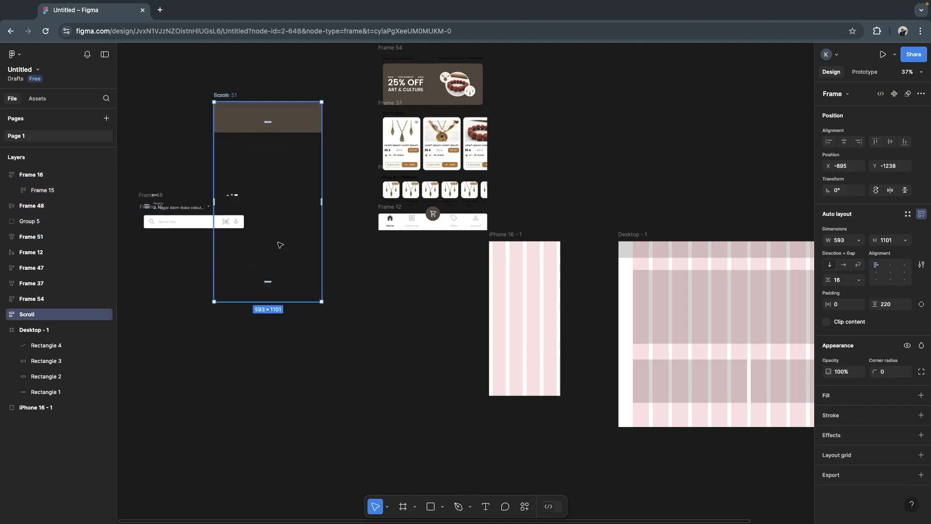
{"action": "left_click_drag", "start_coordinate": [278, 151], "coordinate": [233, 354]}
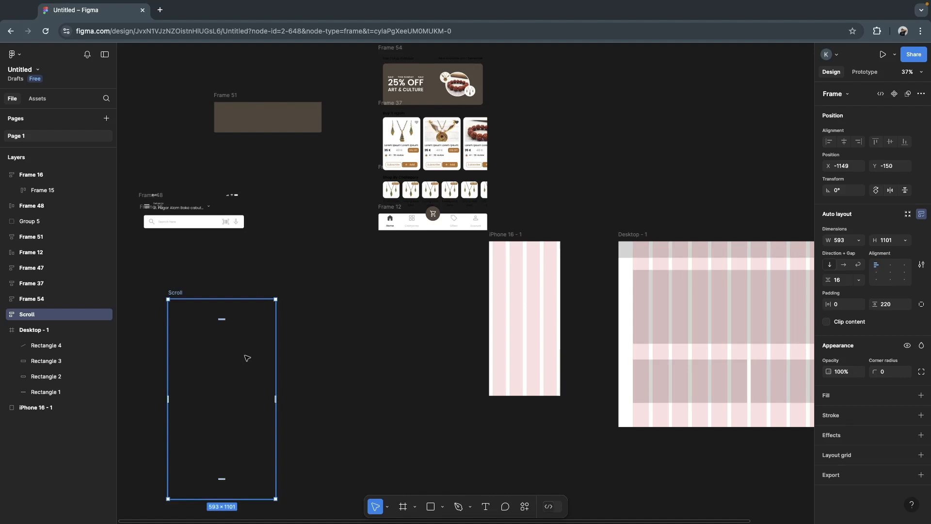
{"action": "key", "text": "Delete"}
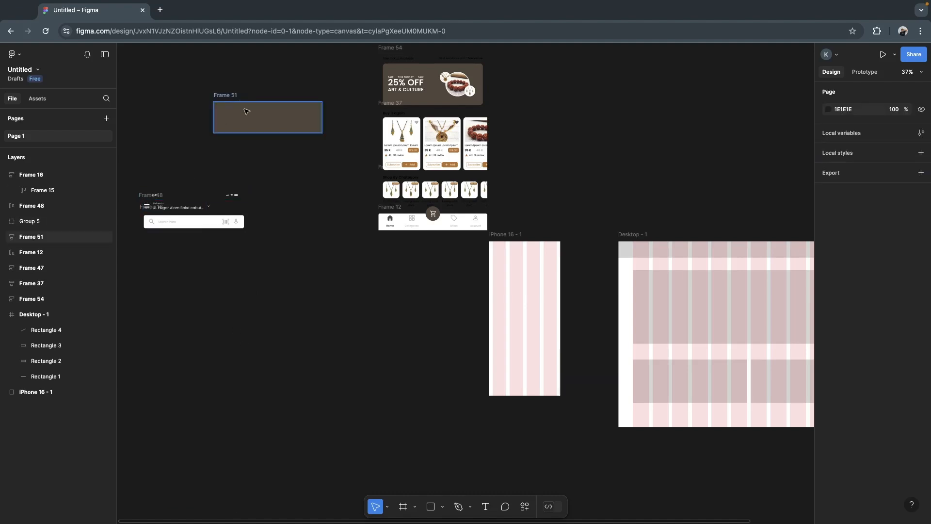
- Move the iPhone 16 - 1 frame below Frame 12 and paste a copy of the Example frame to its left
{"action": "left_click_drag", "start_coordinate": [515, 234], "coordinate": [413, 287]}
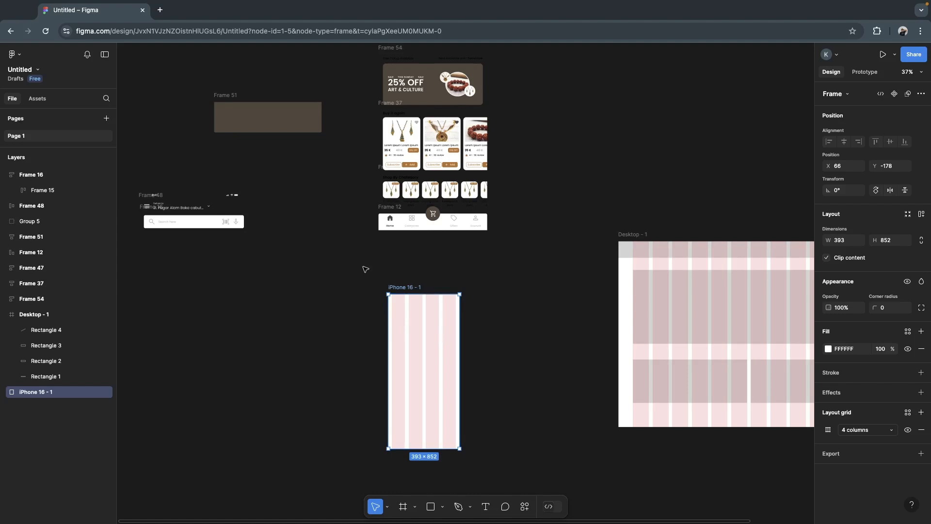
{"action": "left_click", "coordinate": [552, 163]}
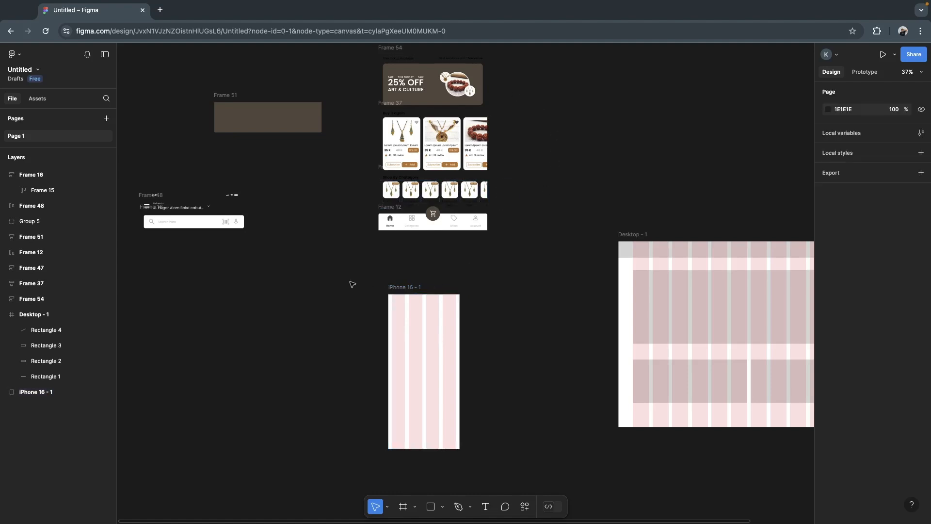
{"action": "scroll", "coordinate": [352, 285], "scroll_direction": "left", "scroll_amount": 8}
{"action": "scroll", "coordinate": [353, 284], "scroll_direction": "down", "scroll_amount": 2}
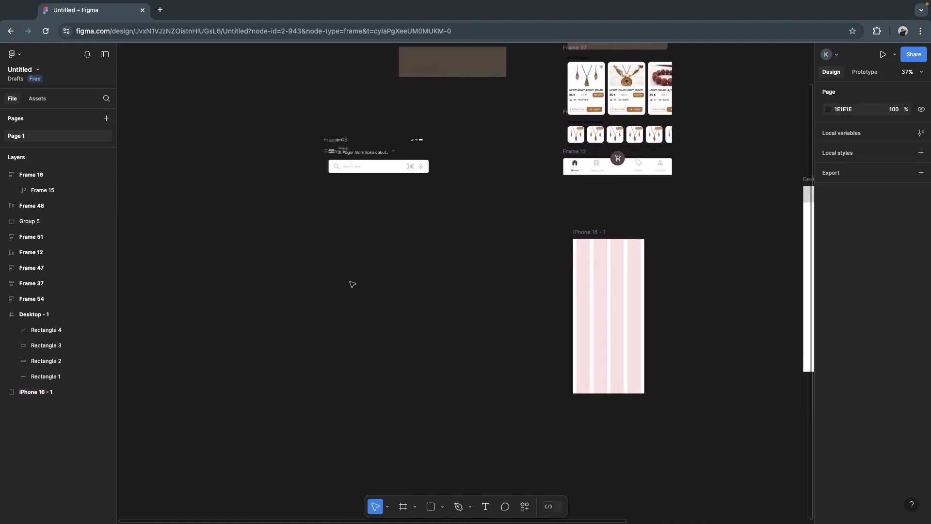
{"action": "key", "text": "ctrl+v"}
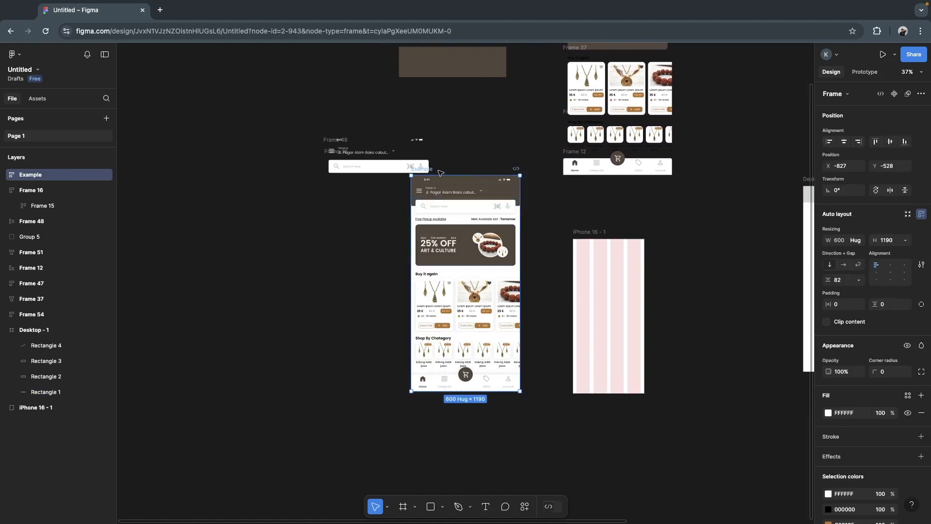
{"action": "left_click_drag", "start_coordinate": [440, 172], "coordinate": [335, 253]}
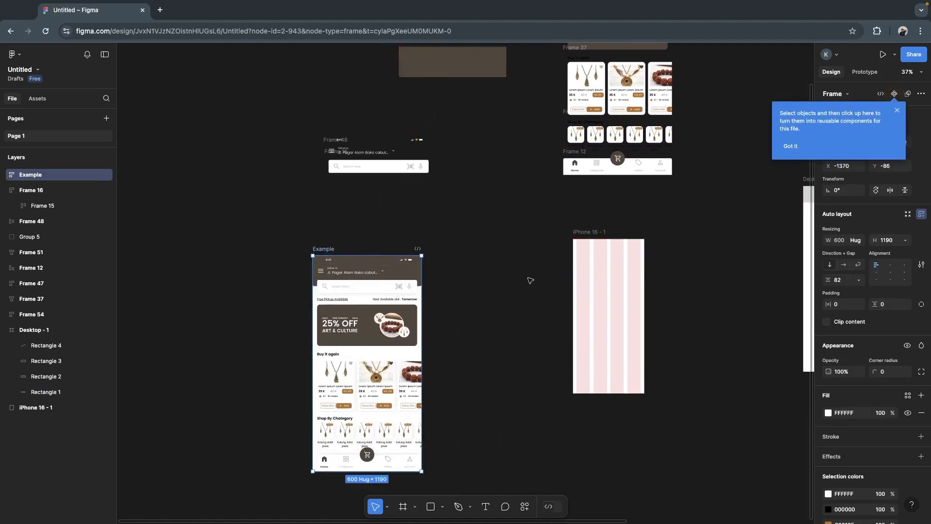
{"action": "left_click", "coordinate": [499, 272]}
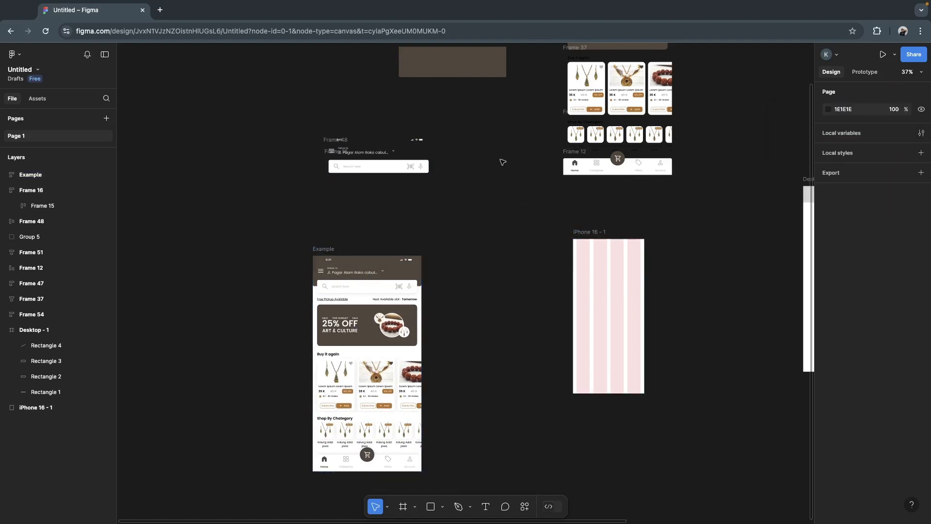
- Place Frame 51 at the top of the iPhone 16 - 1 frame and resize it to 393 wide and about 116 high
{"action": "scroll", "coordinate": [502, 160], "scroll_direction": "up", "scroll_amount": 2}
{"action": "scroll", "coordinate": [502, 160], "scroll_direction": "right", "scroll_amount": 2}
{"action": "left_click", "coordinate": [441, 97]}
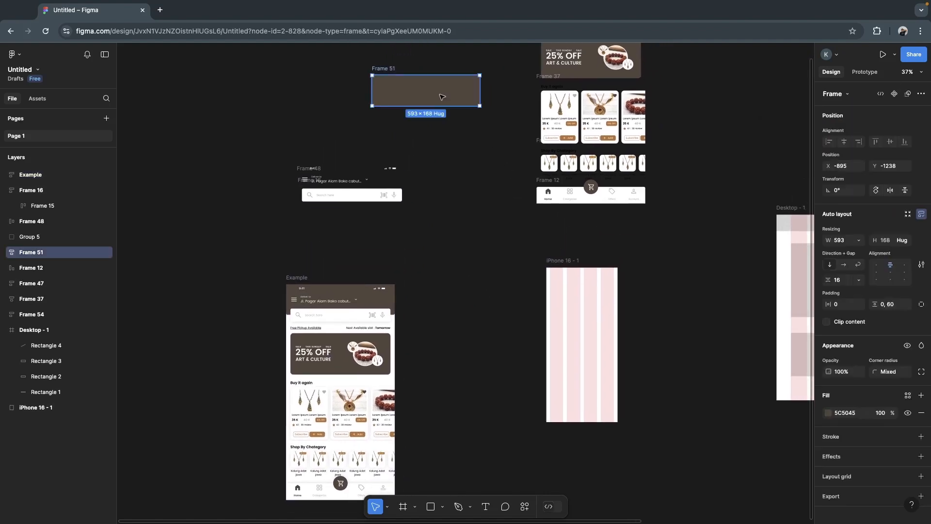
{"action": "left_click_drag", "start_coordinate": [442, 97], "coordinate": [577, 289]}
{"action": "left_click_drag", "start_coordinate": [651, 282], "coordinate": [619, 280]}
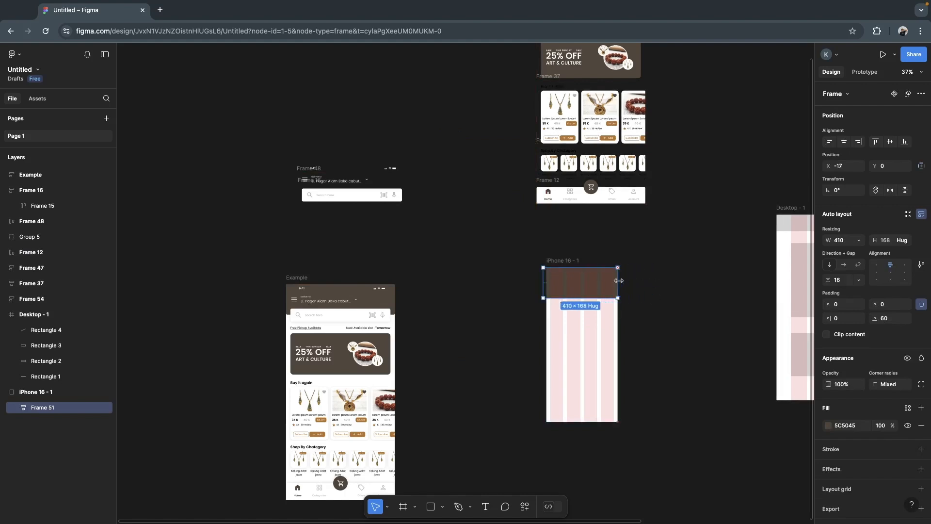
{"action": "left_click_drag", "start_coordinate": [548, 281], "coordinate": [578, 288]}
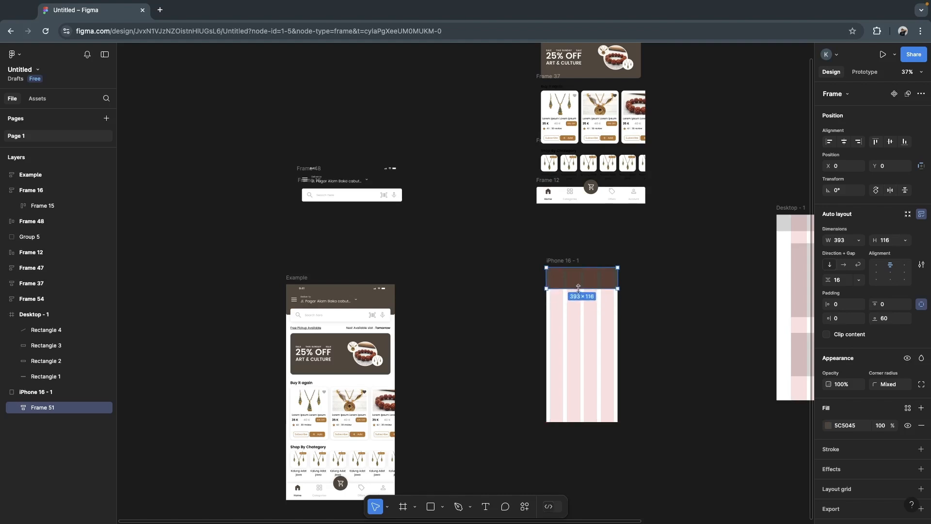
{"action": "left_click", "coordinate": [461, 217]}
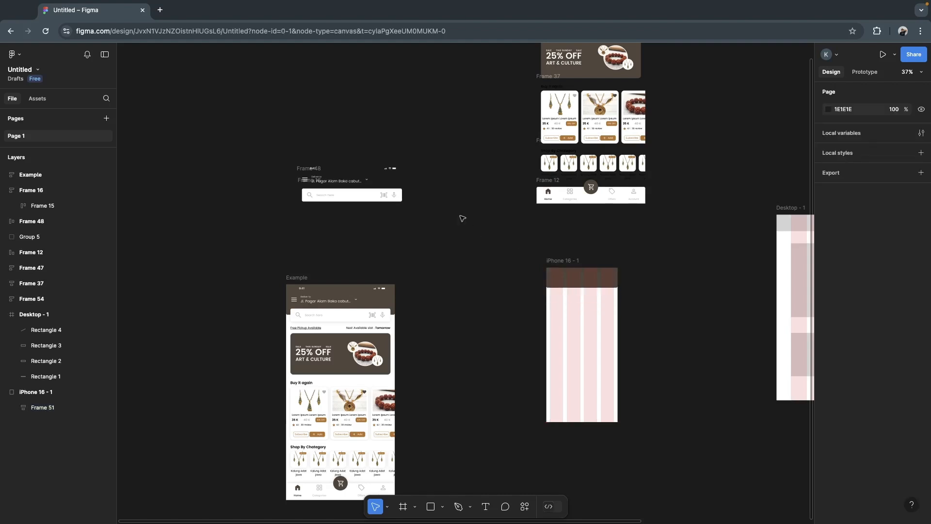
- Move Frame 48 off Group 5, and fit Group 5 across the top of the iPhone 16 - 1 header at the phone frame's width
{"action": "left_click", "coordinate": [318, 170]}
{"action": "left_click_drag", "start_coordinate": [337, 167], "coordinate": [354, 243]}
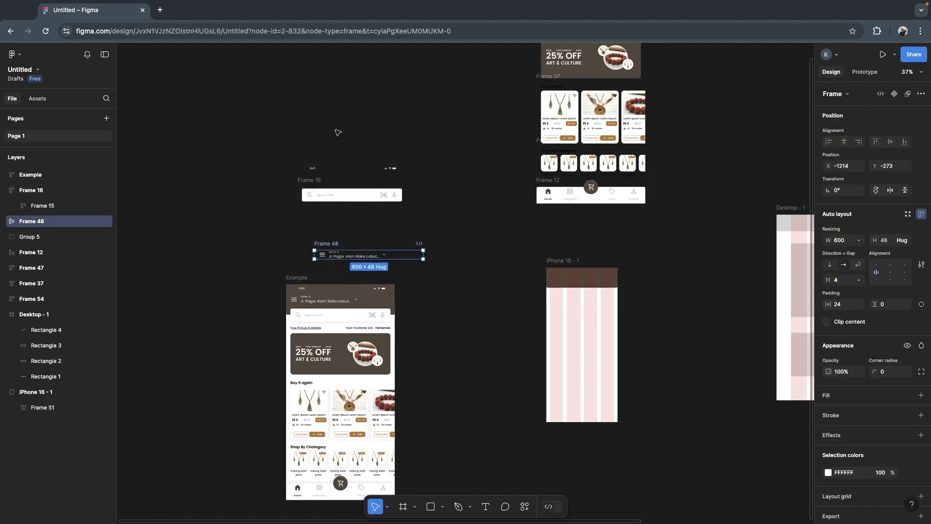
{"action": "left_click", "coordinate": [321, 168]}
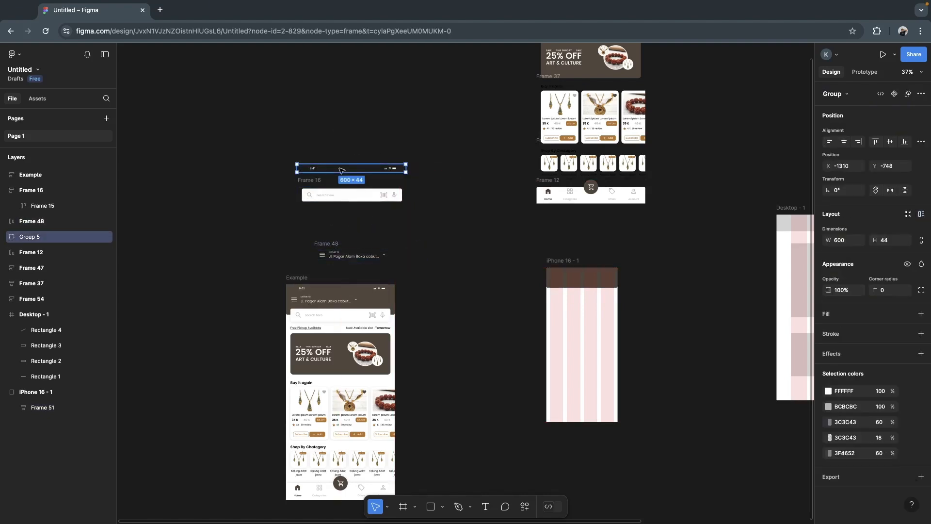
{"action": "left_click_drag", "start_coordinate": [342, 170], "coordinate": [580, 273]}
{"action": "scroll", "coordinate": [580, 272], "scroll_direction": "up", "scroll_amount": 5}
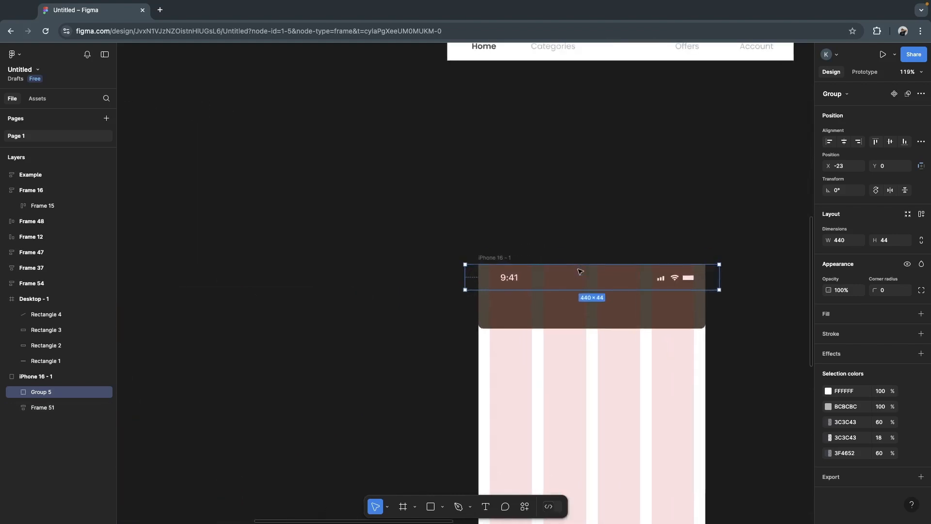
{"action": "left_click_drag", "start_coordinate": [721, 277], "coordinate": [705, 277]}
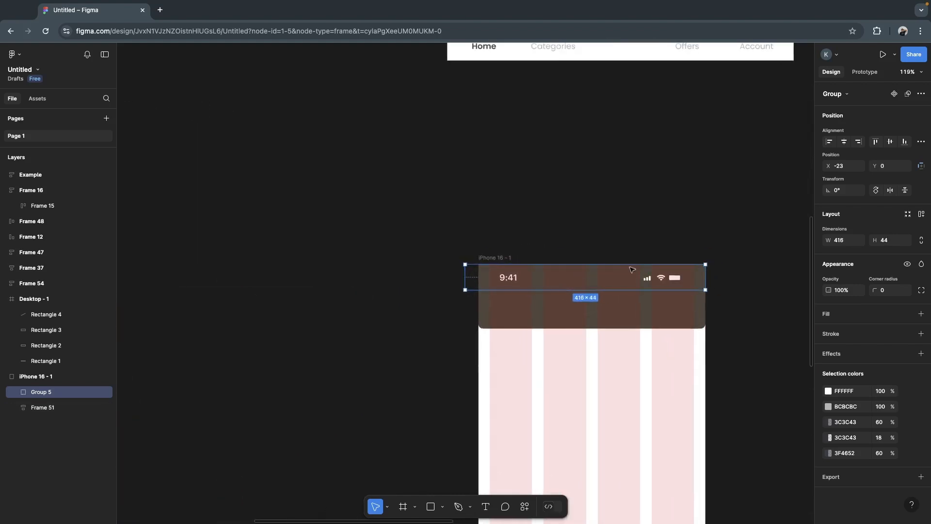
{"action": "left_click_drag", "start_coordinate": [465, 279], "coordinate": [480, 279]}
{"action": "left_click", "coordinate": [430, 287]}
- Place Frame 48 in the iPhone header below the status bar at X 0, Y 55, and narrow it to 393 wide
{"action": "scroll", "coordinate": [451, 278], "scroll_direction": "down", "scroll_amount": 6}
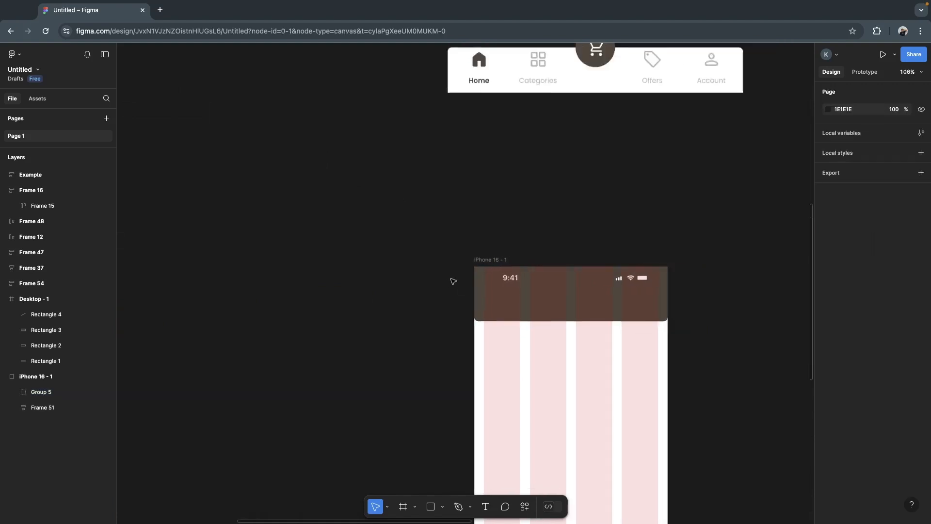
{"action": "left_click", "coordinate": [218, 251]}
{"action": "left_click_drag", "start_coordinate": [222, 251], "coordinate": [483, 281]}
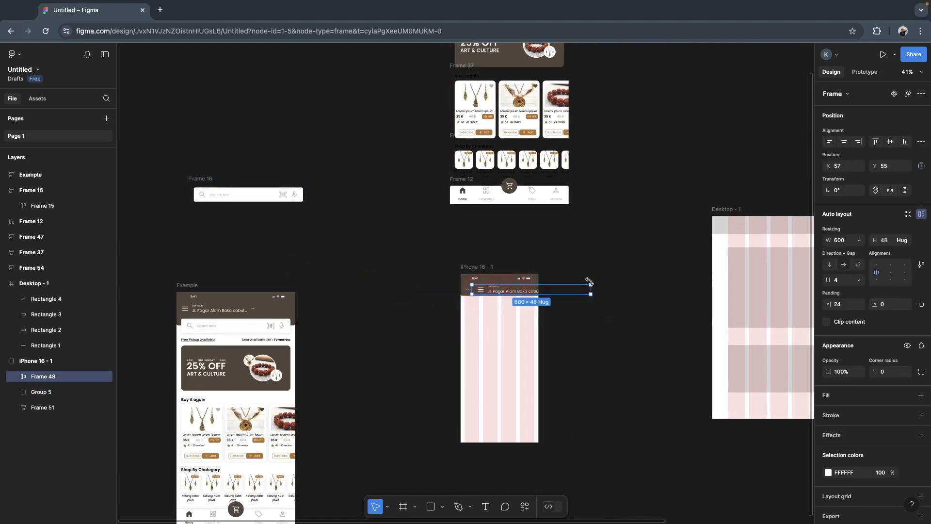
{"action": "left_click_drag", "start_coordinate": [592, 291], "coordinate": [545, 291]}
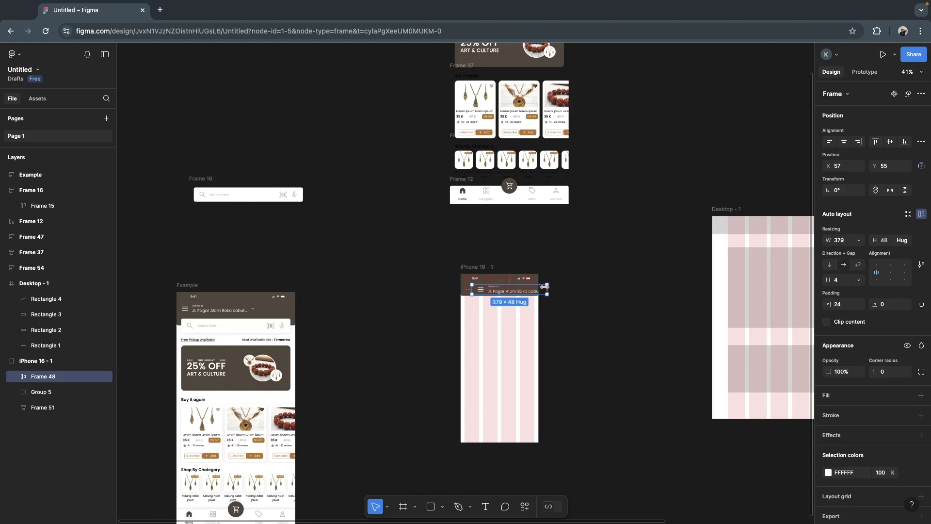
{"action": "left_click_drag", "start_coordinate": [470, 291], "coordinate": [461, 290]}
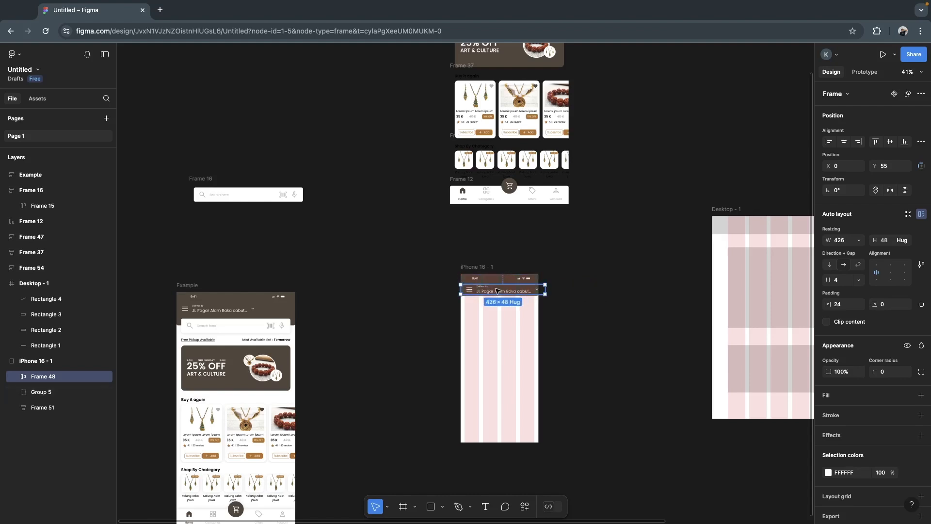
{"action": "scroll", "coordinate": [494, 291], "scroll_direction": "up", "scroll_amount": 5}
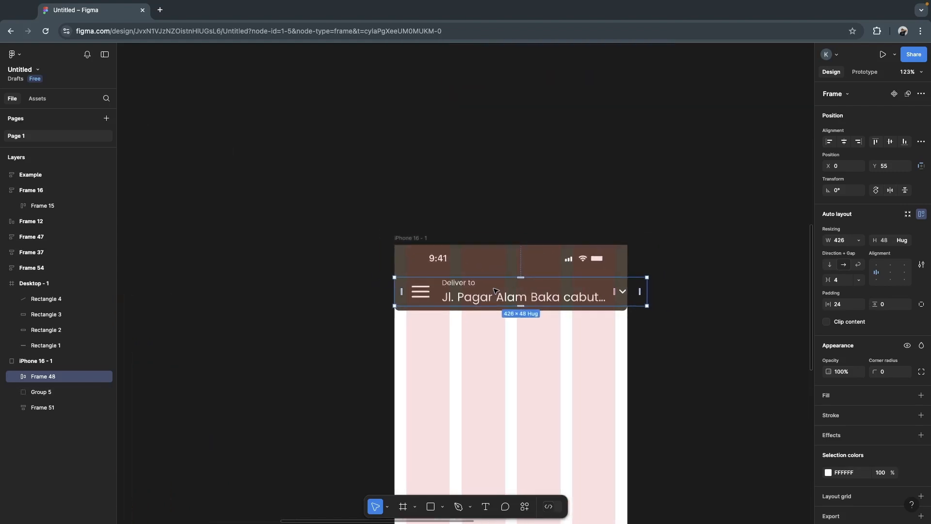
{"action": "left_click_drag", "start_coordinate": [675, 293], "coordinate": [652, 293]}
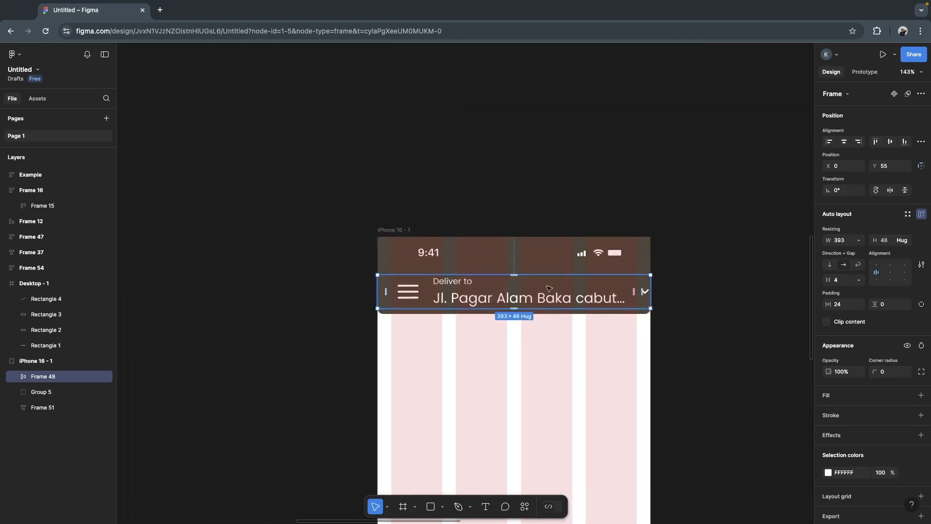
- Set the font size of the delivery address text in Frame 49 to 14
{"action": "double_click", "coordinate": [535, 298]}
{"action": "double_click", "coordinate": [536, 298]}
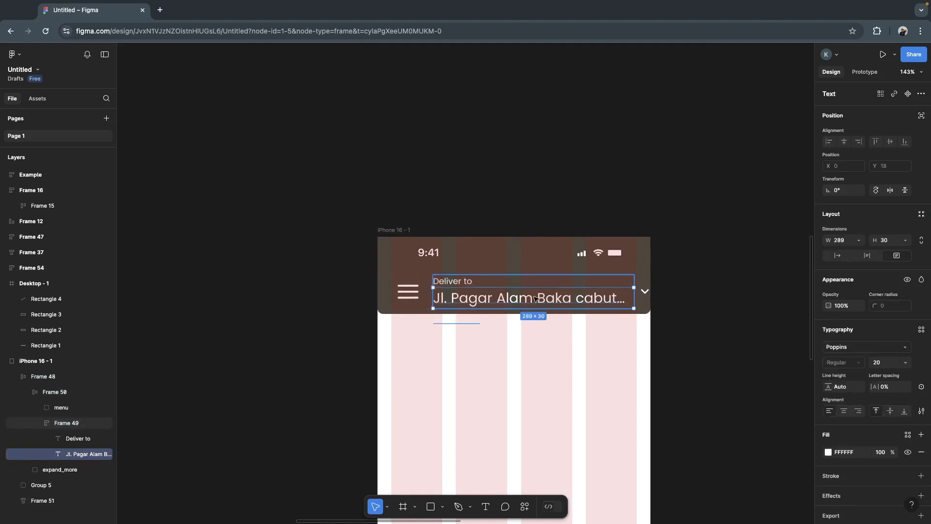
{"action": "left_click", "coordinate": [457, 282], "text": "shift"}
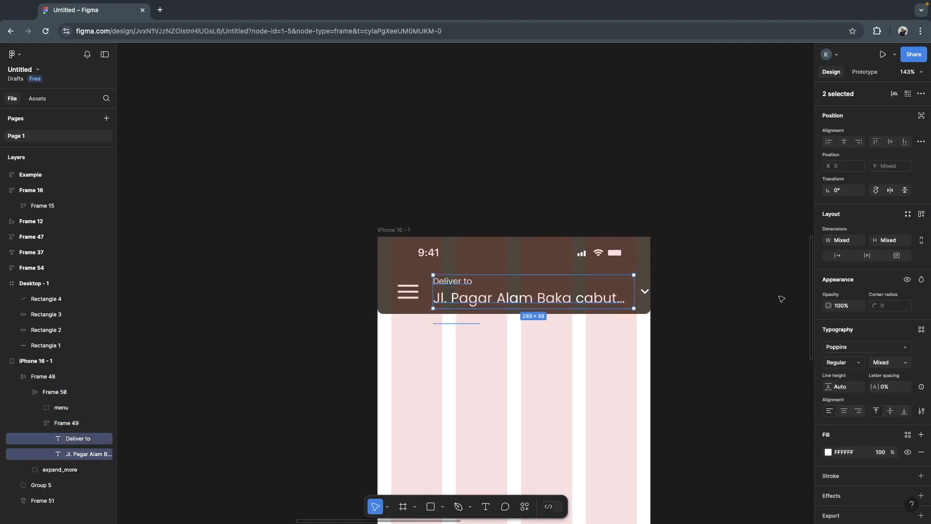
{"action": "left_click", "coordinate": [680, 307]}
{"action": "left_click", "coordinate": [543, 301]}
{"action": "double_click", "coordinate": [544, 300]}
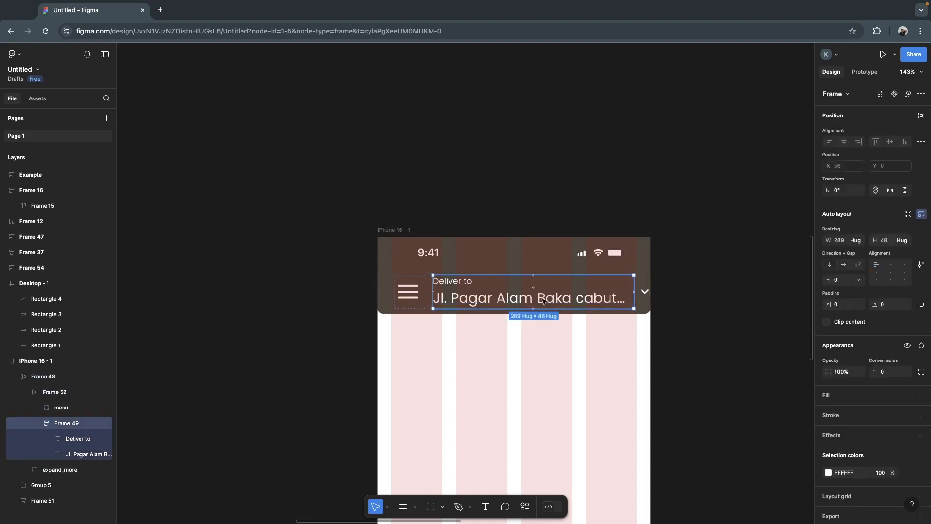
{"action": "double_click", "coordinate": [543, 301]}
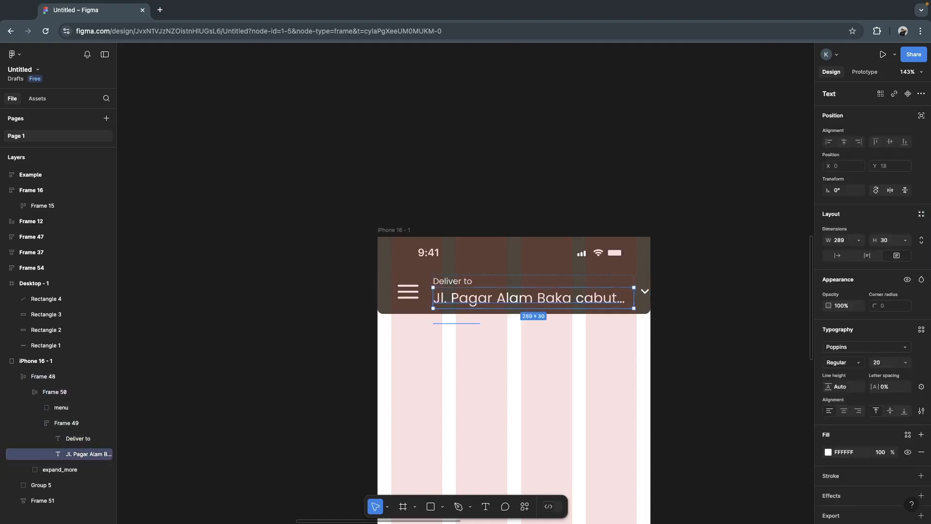
{"action": "left_click", "coordinate": [908, 365]}
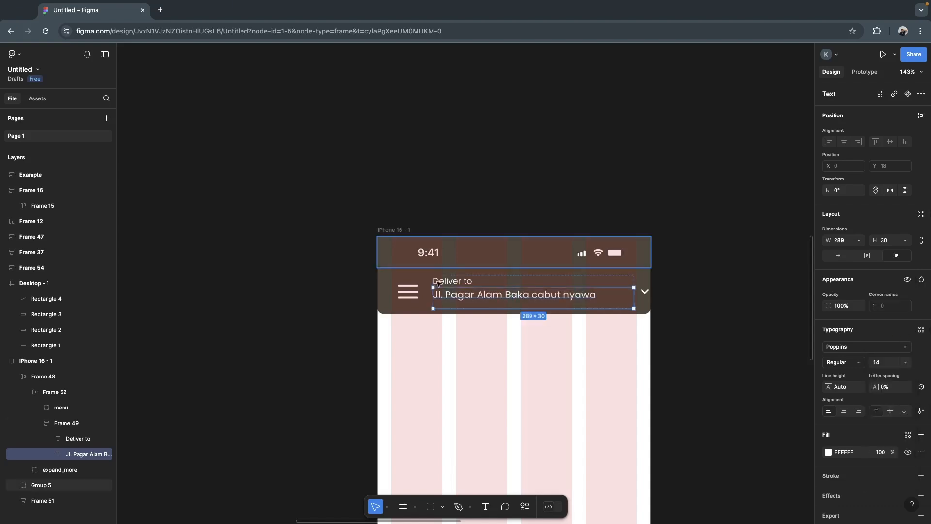
- Set the font size of the "Deliver to" label to 10
{"action": "left_click", "coordinate": [452, 285]}
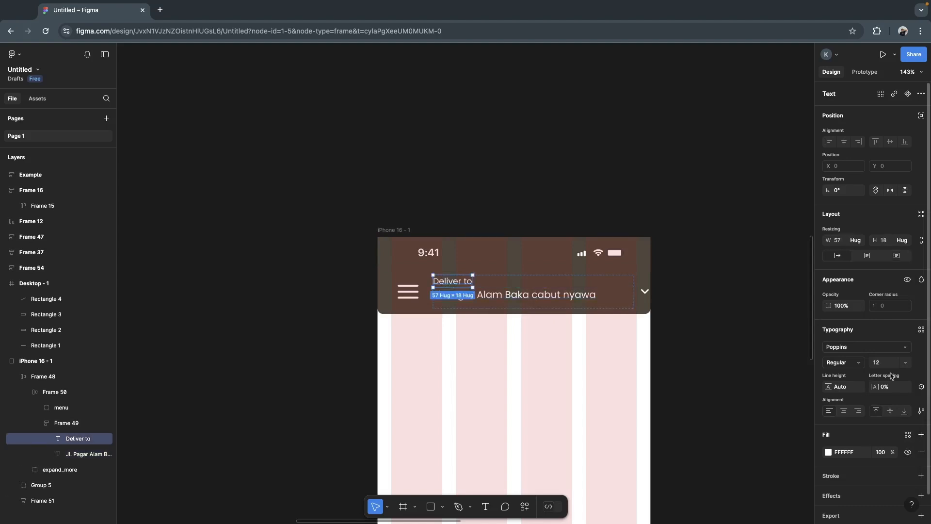
{"action": "left_click", "coordinate": [905, 367]}
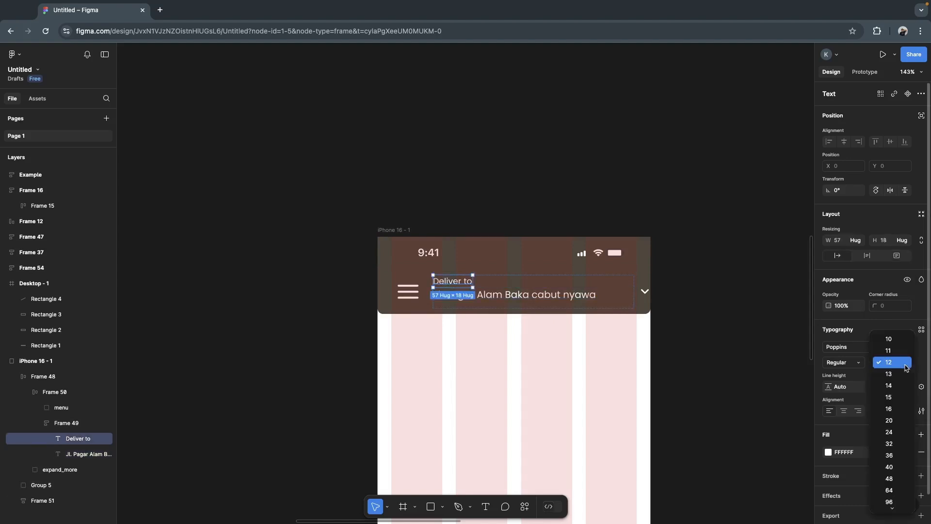
{"action": "left_click", "coordinate": [897, 334]}
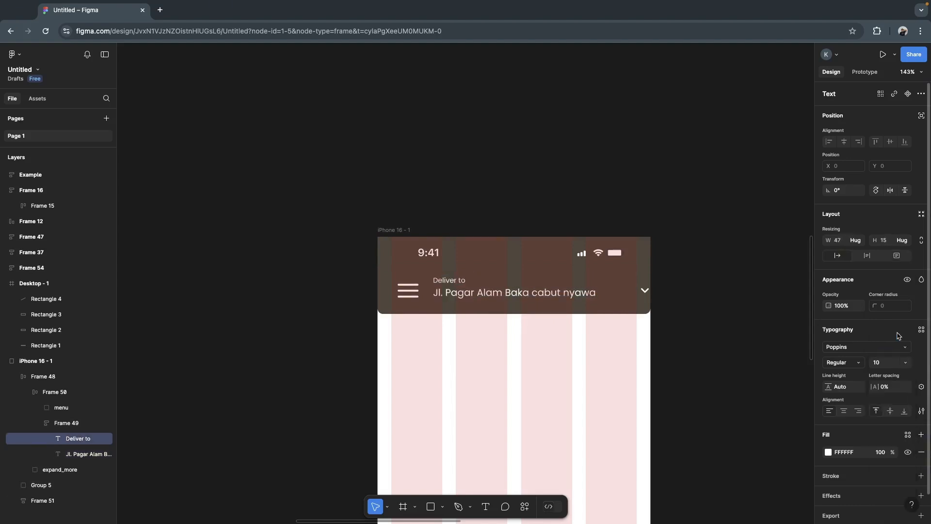
- Set the header's menu icon size to 20 × 20
{"action": "left_click", "coordinate": [413, 293]}
{"action": "left_click", "coordinate": [844, 242]}
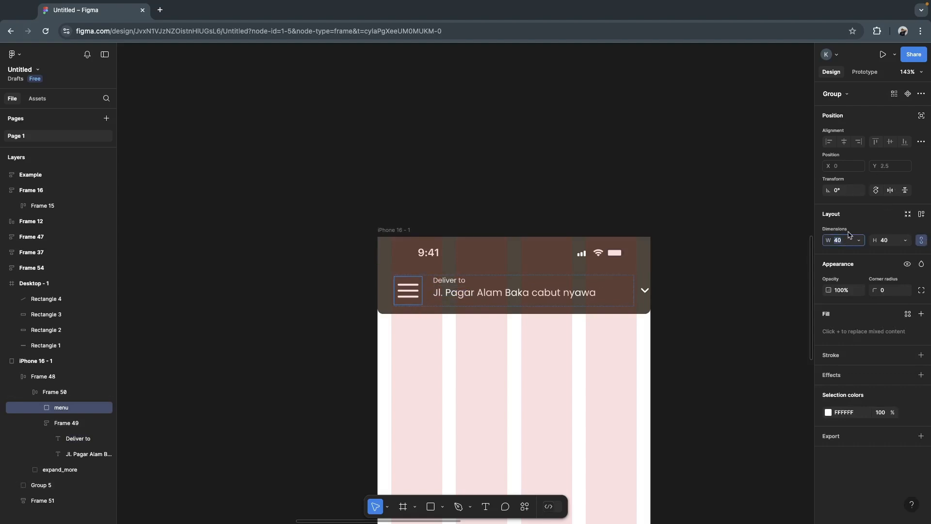
{"action": "type", "text": "2"}
{"action": "key", "text": "Return"}
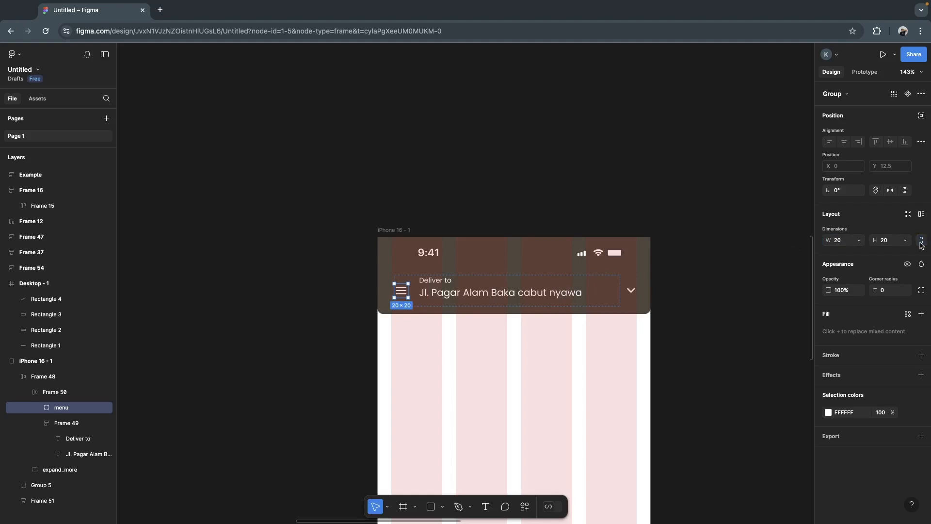
- Set the header's menu icon size to 30 × 30
{"action": "left_click", "coordinate": [920, 242]}
{"action": "left_click", "coordinate": [843, 243]}
{"action": "type", "text": "30"}
{"action": "key", "text": "Return"}
- Try a width of 20 on the menu icon with its aspect ratio unlocked, undo it and lock the ratio again
{"action": "left_click", "coordinate": [921, 240]}
{"action": "left_click", "coordinate": [847, 242]}
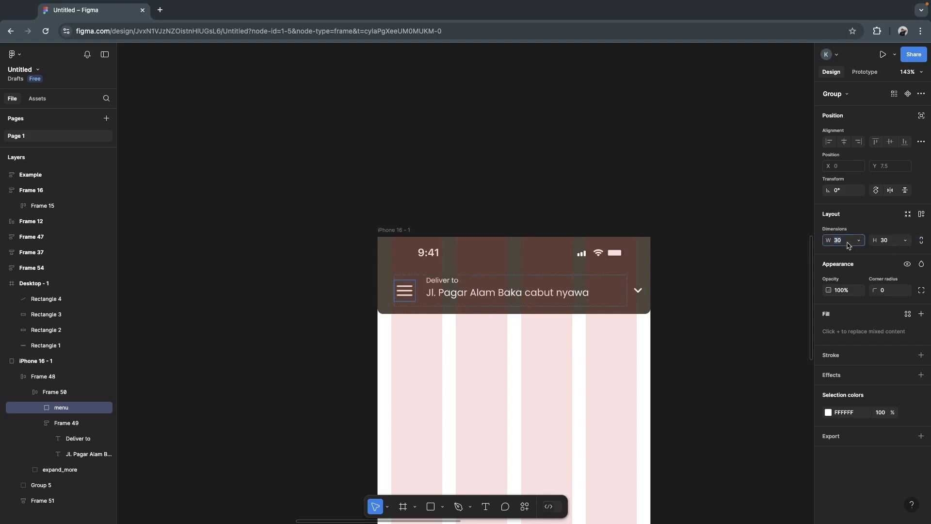
{"action": "type", "text": "2"}
{"action": "key", "text": "Return"}
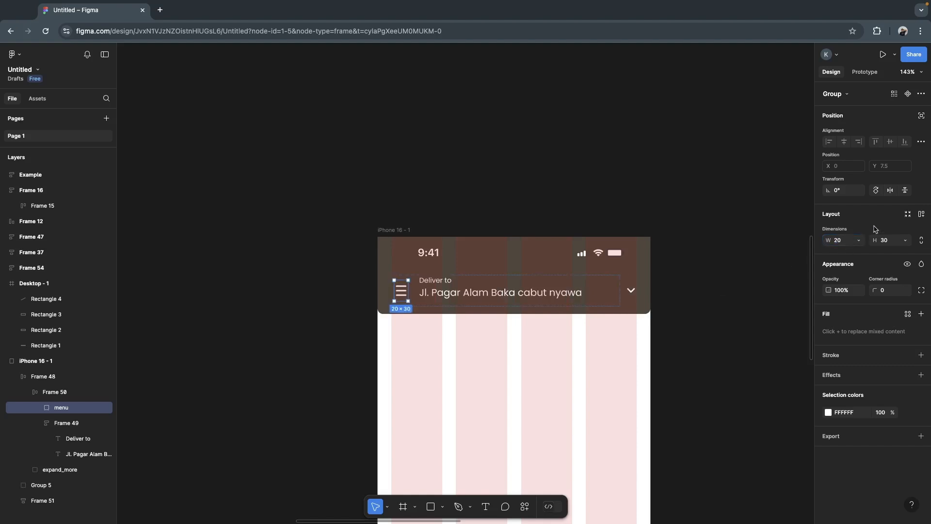
{"action": "key", "text": "ctrl+z"}
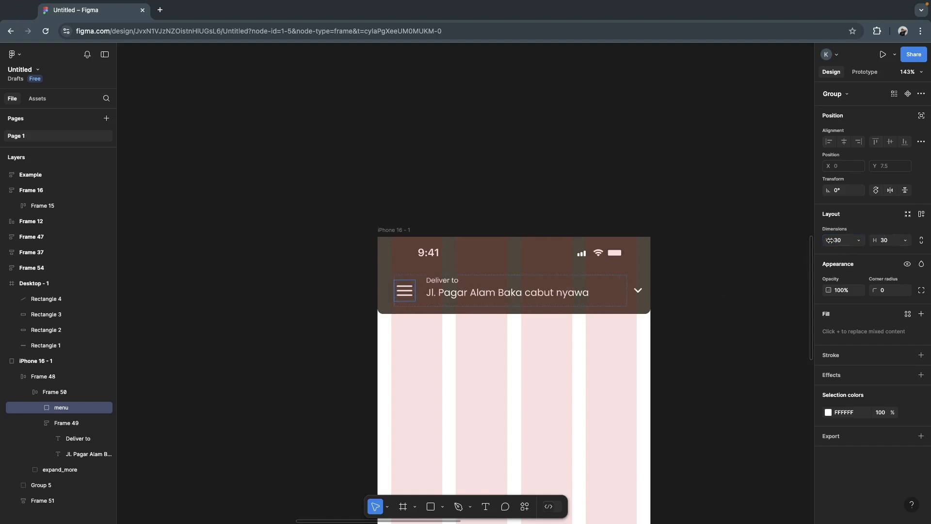
{"action": "left_click", "coordinate": [922, 240]}
{"action": "left_click", "coordinate": [688, 275]}
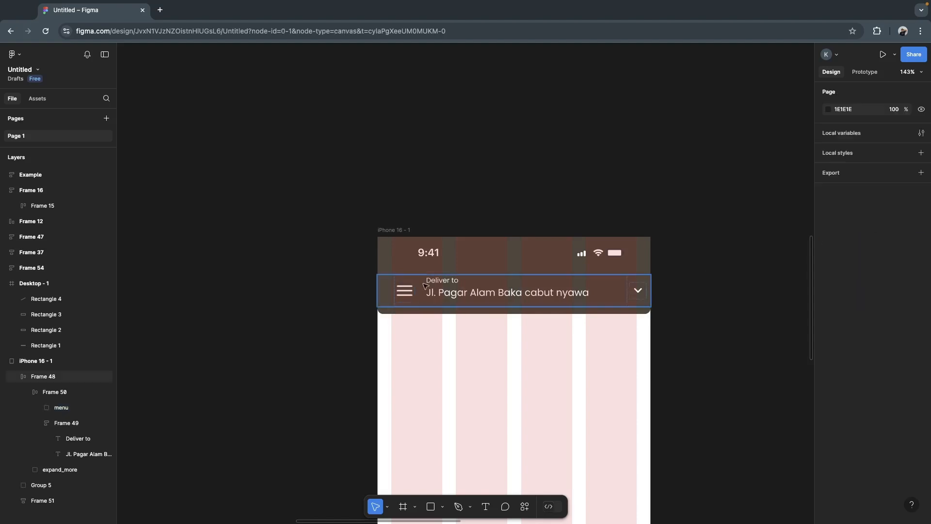
- Set the expand_more arrow icon in the header to 16 × 16
{"action": "left_click", "coordinate": [449, 284]}
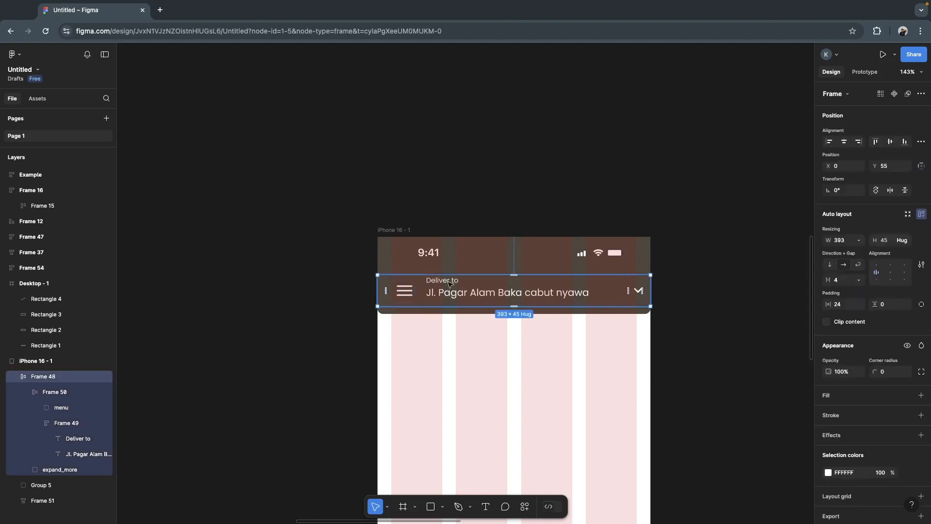
{"action": "left_click", "coordinate": [639, 290]}
{"action": "left_click", "coordinate": [838, 241]}
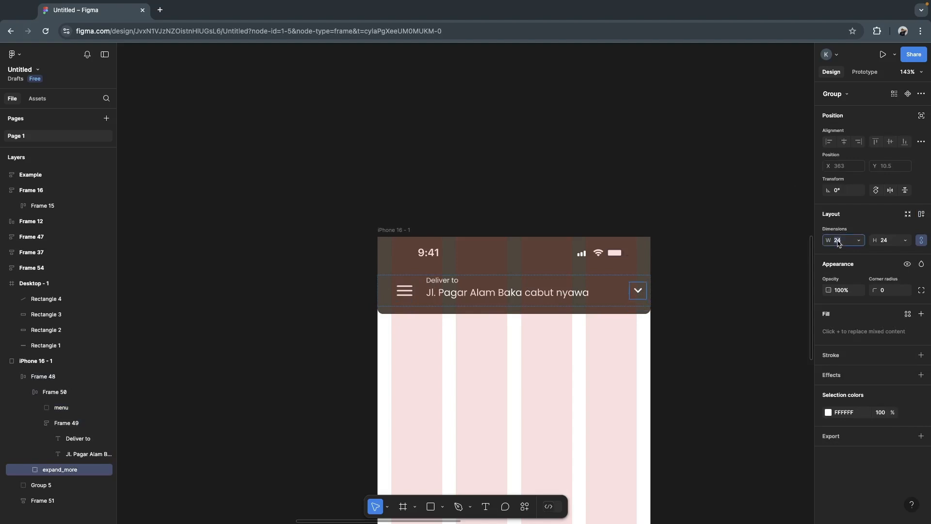
{"action": "type", "text": "16"}
{"action": "key", "text": "Return"}
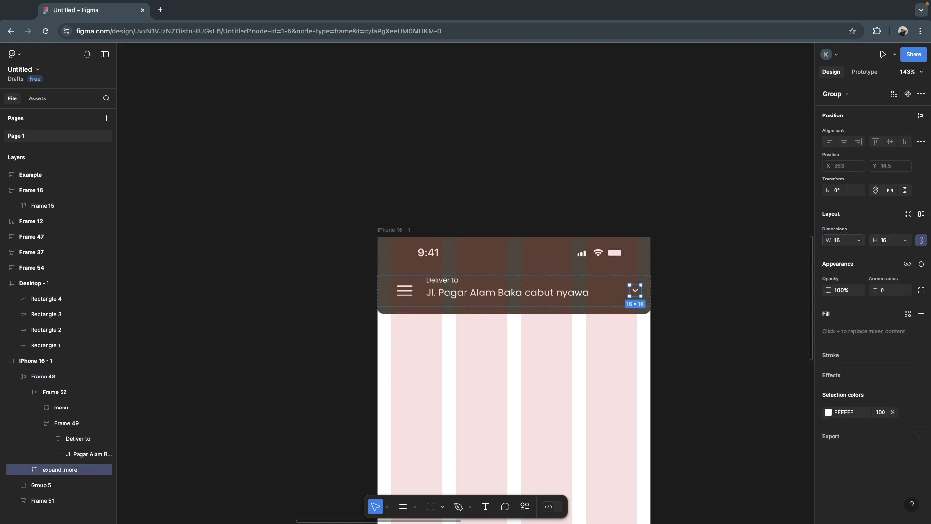
{"action": "left_click", "coordinate": [748, 299]}
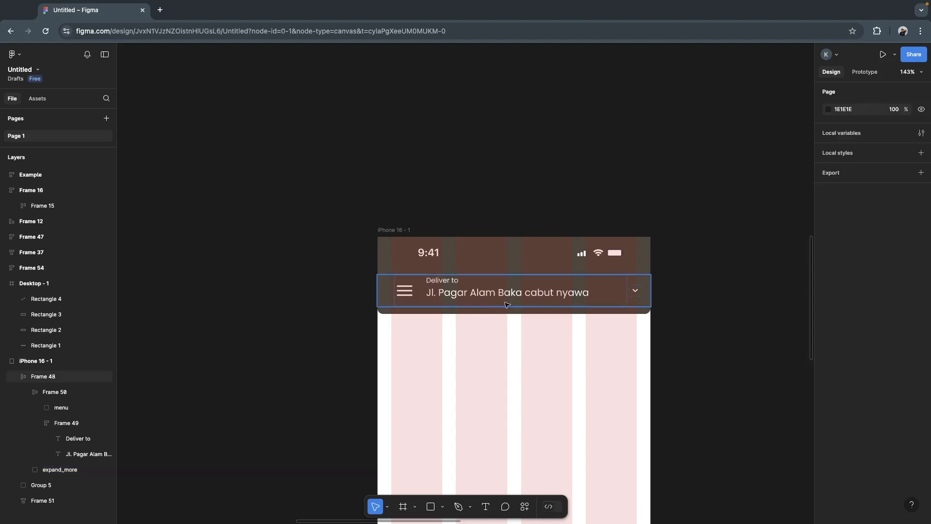
- Move Frame 48 up to Y 44, directly beneath the status bar in the iPhone header
{"action": "scroll", "coordinate": [689, 291], "scroll_direction": "down", "scroll_amount": 3}
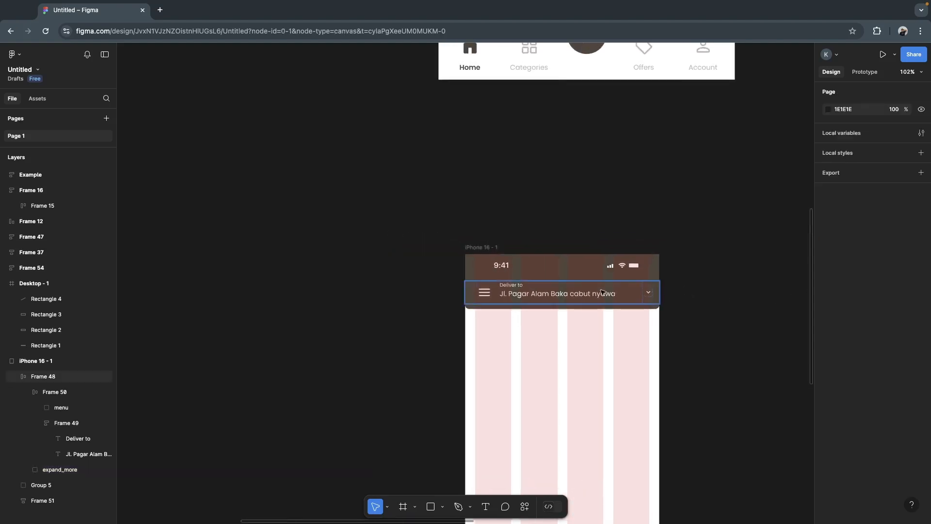
{"action": "left_click", "coordinate": [564, 299]}
{"action": "left_click_drag", "start_coordinate": [577, 296], "coordinate": [577, 290]}
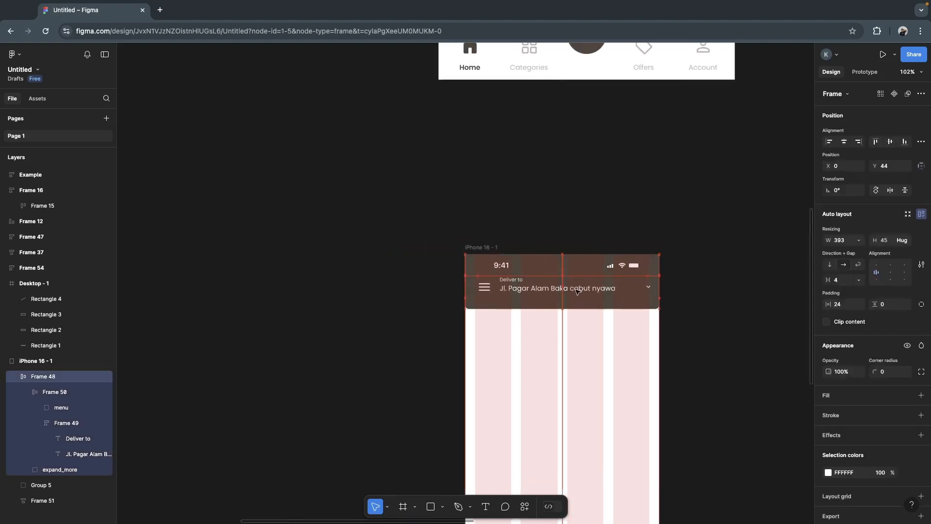
{"action": "left_click", "coordinate": [722, 284]}
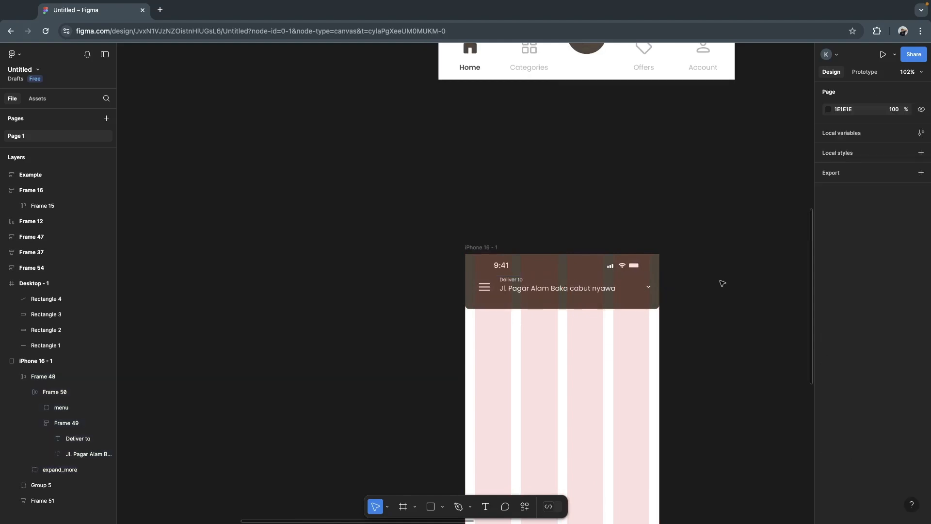
- Move the search bar frame (Frame 16) across the canvas to the empty area just above the iPhone 16 frame
{"action": "scroll", "coordinate": [471, 387], "scroll_direction": "left", "scroll_amount": 10}
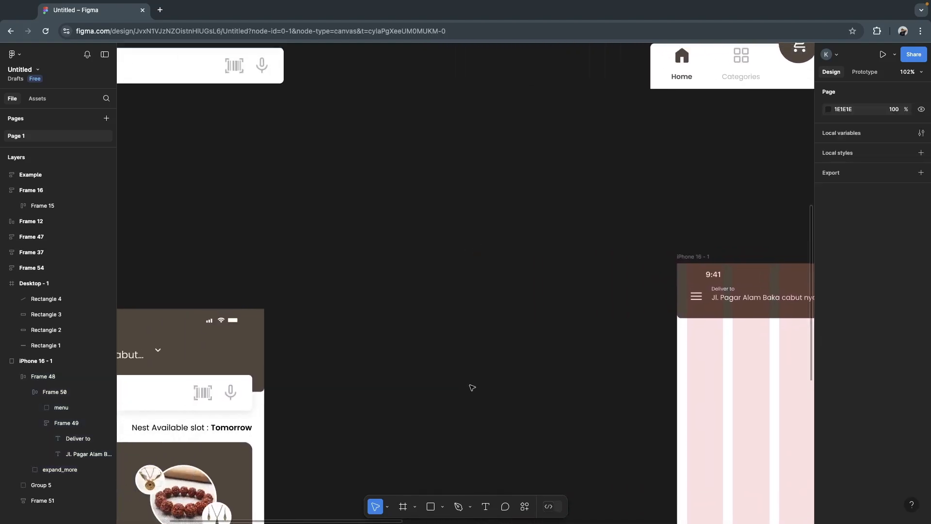
{"action": "scroll", "coordinate": [472, 388], "scroll_direction": "up", "scroll_amount": 5}
{"action": "scroll", "coordinate": [472, 387], "scroll_direction": "right", "scroll_amount": 4}
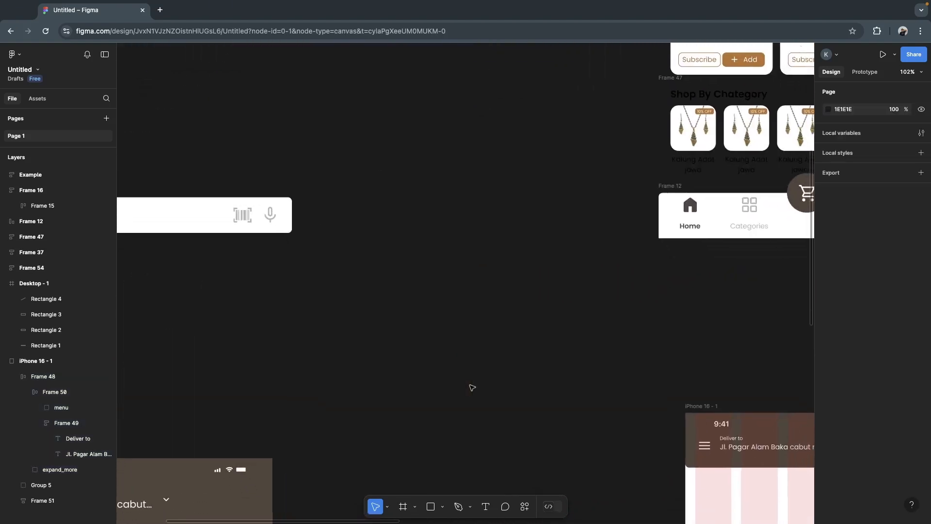
{"action": "left_click", "coordinate": [200, 193]}
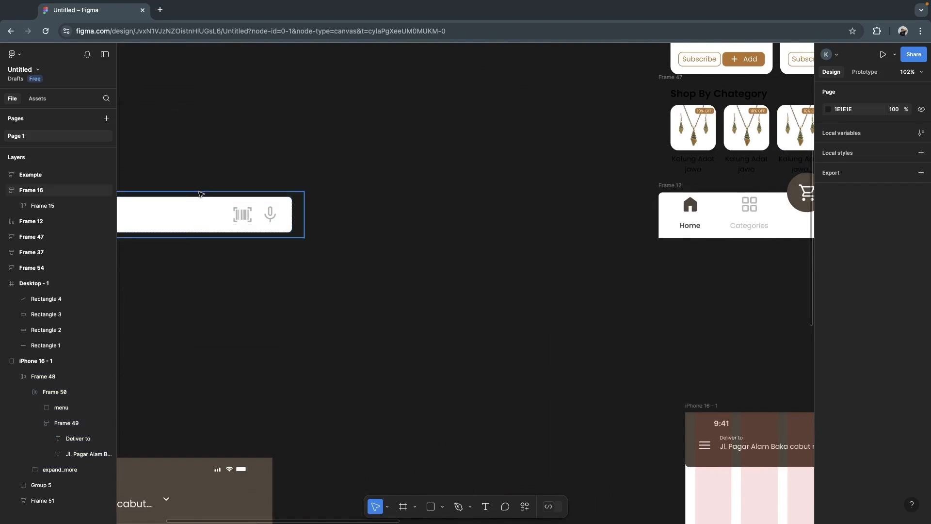
{"action": "left_click_drag", "start_coordinate": [262, 230], "coordinate": [664, 341]}
{"action": "scroll", "coordinate": [689, 343], "scroll_direction": "right", "scroll_amount": 4}
{"action": "scroll", "coordinate": [689, 343], "scroll_direction": "down", "scroll_amount": 4}
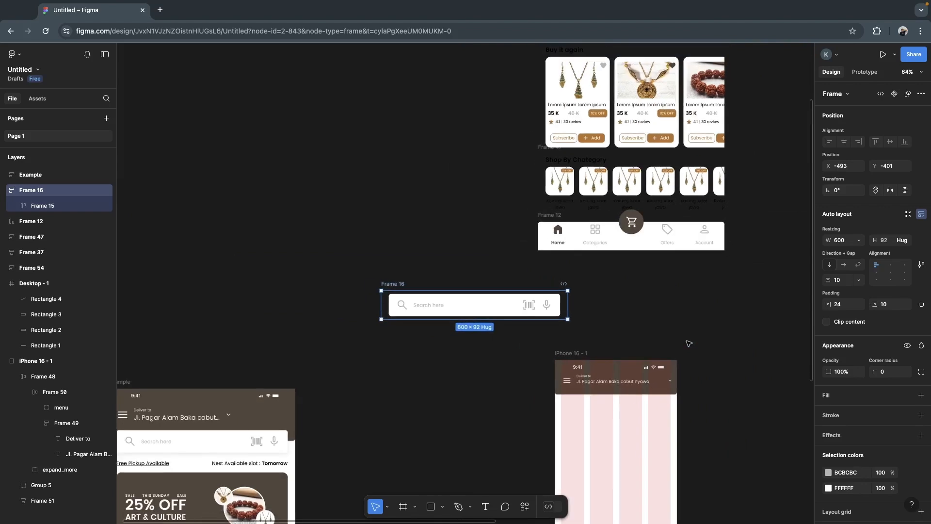
{"action": "scroll", "coordinate": [689, 343], "scroll_direction": "up", "scroll_amount": 3}
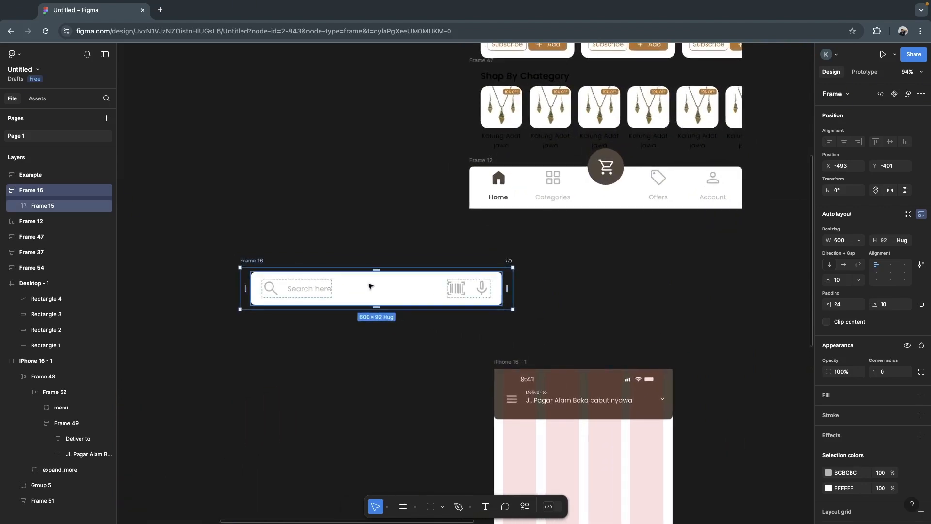
{"action": "left_click_drag", "start_coordinate": [393, 297], "coordinate": [536, 318]}
- Set the search icon inside the search bar to 20 × 20 with its proportions locked
{"action": "double_click", "coordinate": [409, 312]}
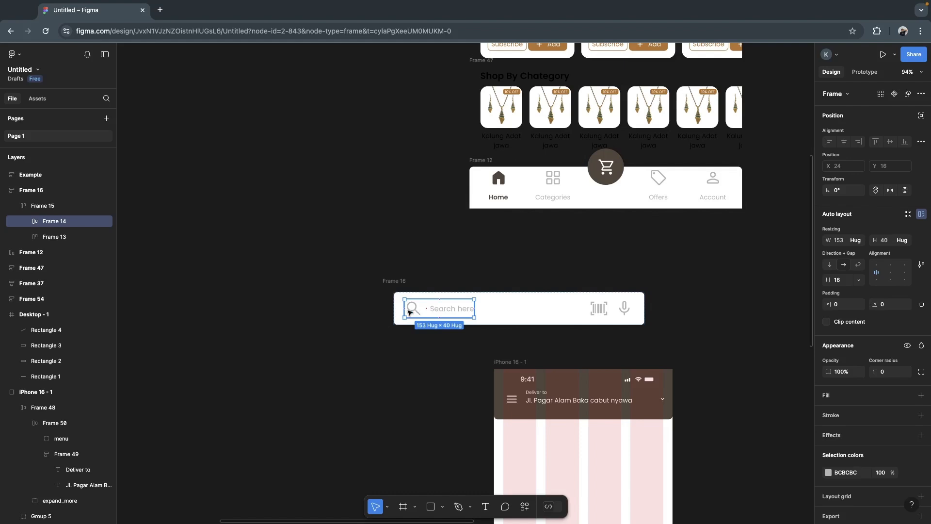
{"action": "double_click", "coordinate": [413, 310]}
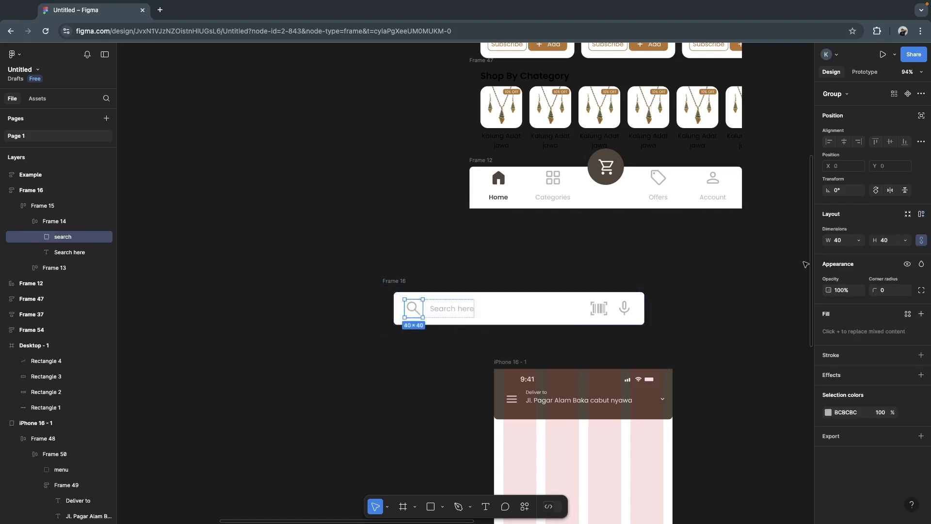
{"action": "left_click", "coordinate": [843, 241]}
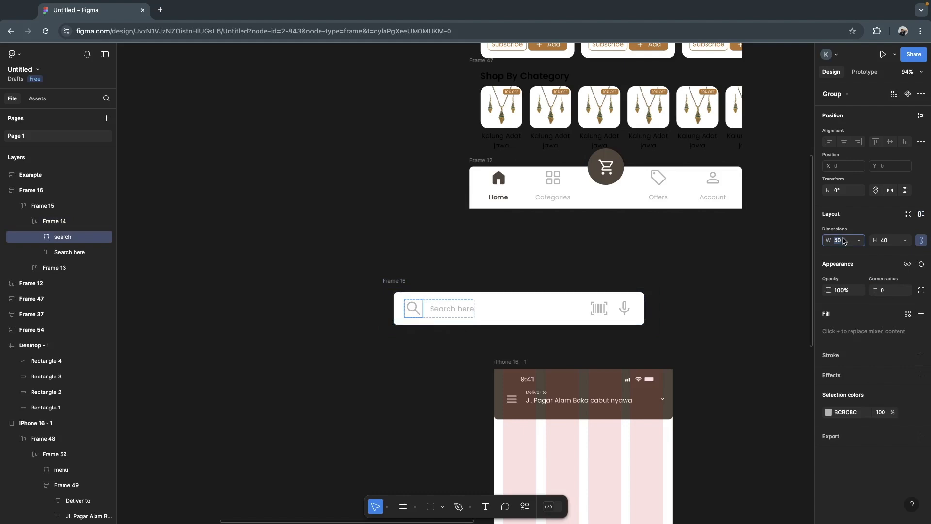
{"action": "type", "text": "20"}
- Resize the barcode_scanner and keyboard_voice icons in the search bar together to 20 × 20
{"action": "left_click", "coordinate": [601, 311]}
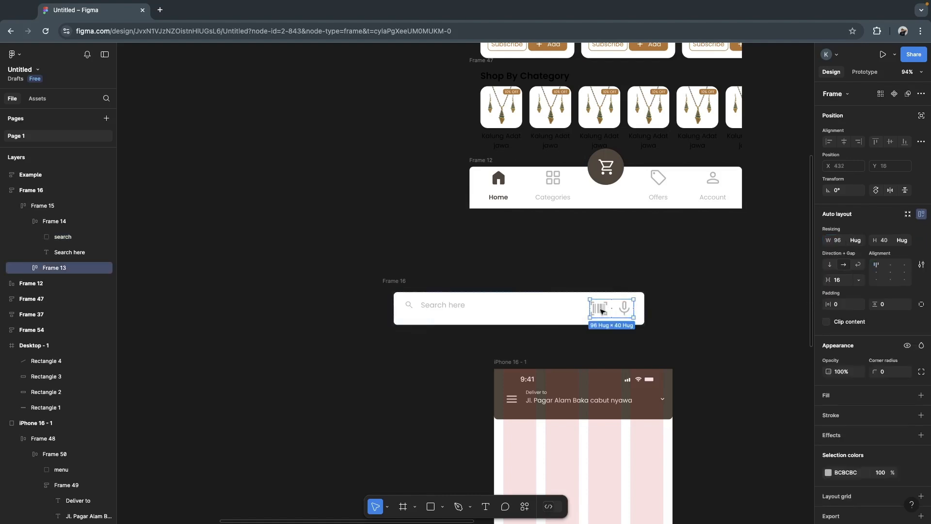
{"action": "key", "text": "Return"}
{"action": "left_click", "coordinate": [843, 241]}
{"action": "type", "text": "20"}
{"action": "key", "text": "Return"}
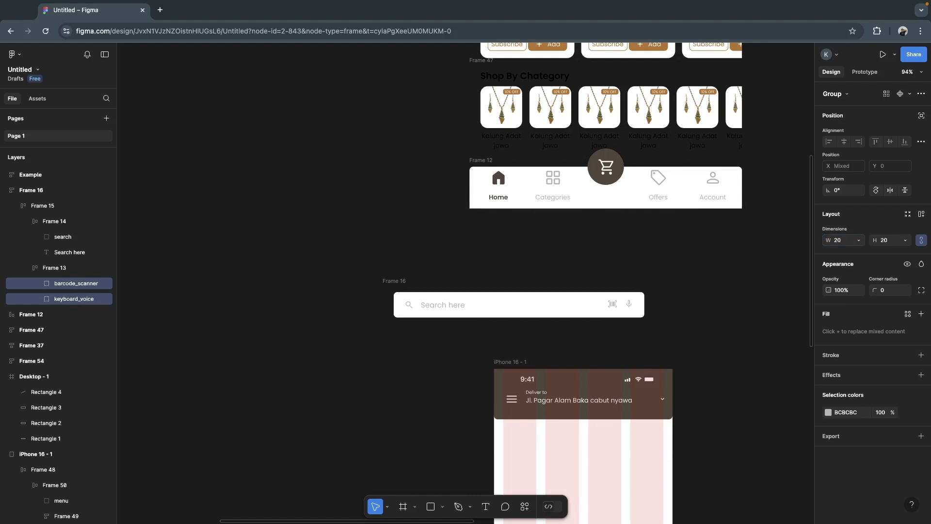
{"action": "left_click", "coordinate": [654, 305]}
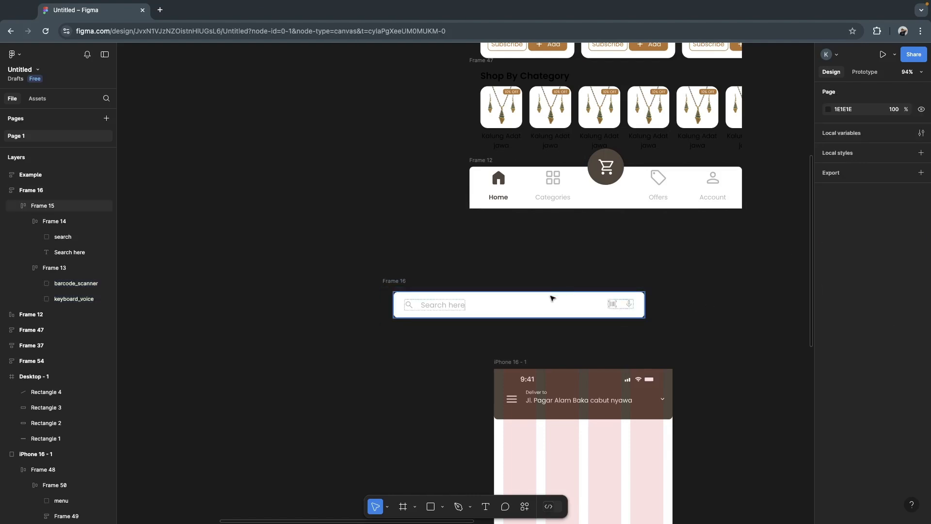
- Set the font size of the "Search here" placeholder text to 10
{"action": "double_click", "coordinate": [447, 305]}
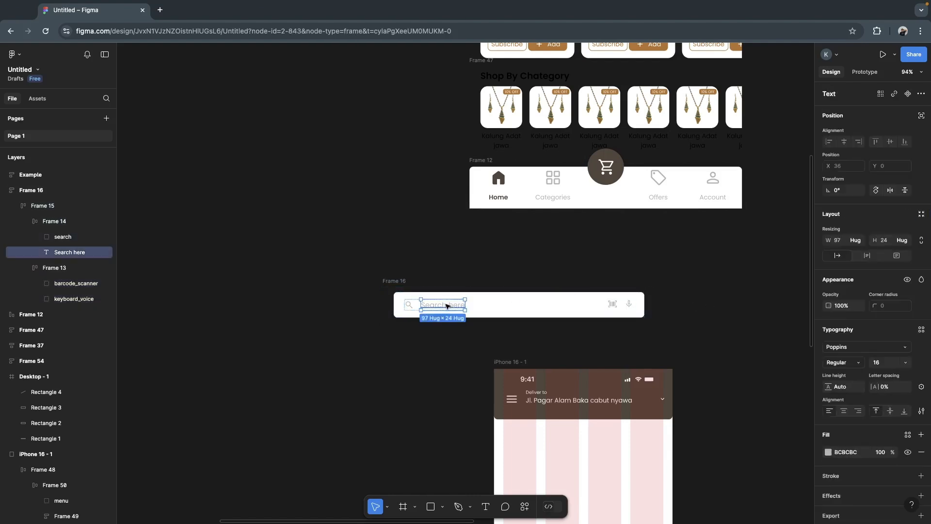
{"action": "left_click", "coordinate": [885, 365]}
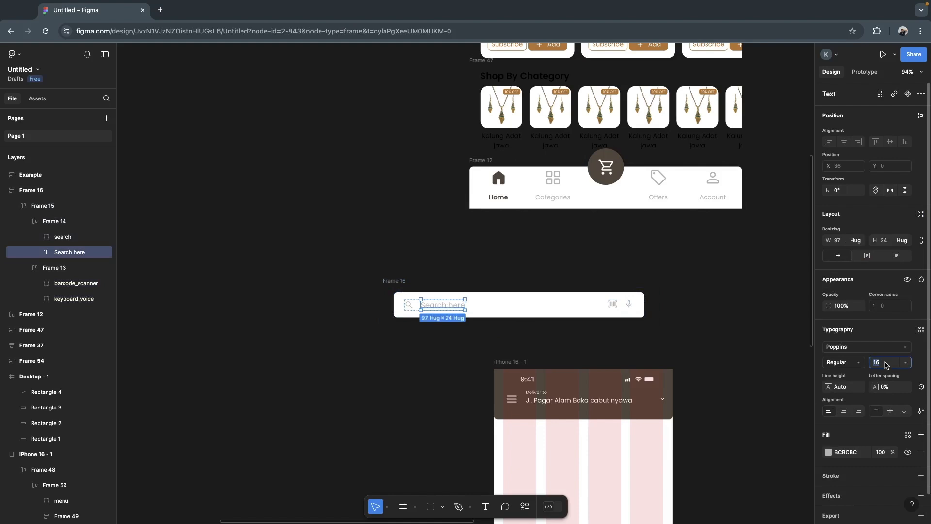
{"action": "type", "text": "10"}
{"action": "key", "text": "Return"}
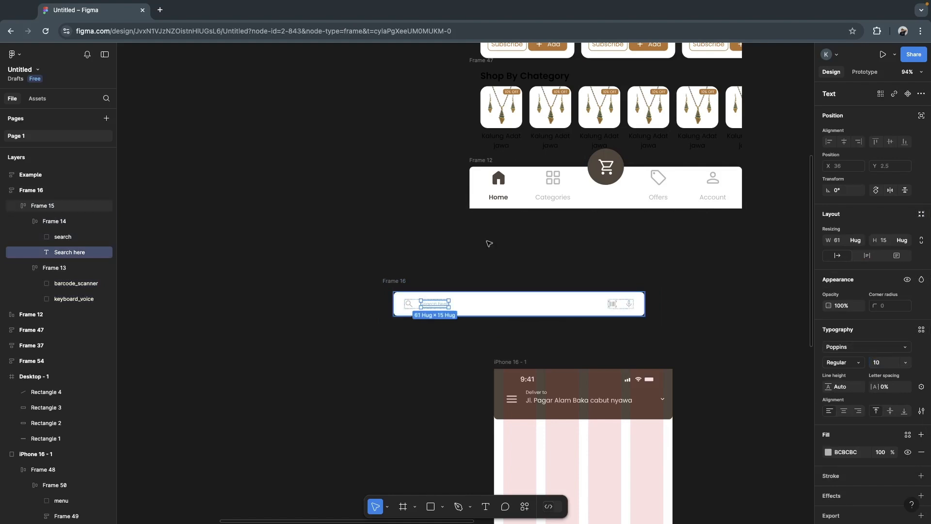
- Move Frame 16 directly above the iPhone frame and narrow it to about 431 wide
{"action": "left_click", "coordinate": [419, 274]}
{"action": "left_click", "coordinate": [401, 281]}
{"action": "left_click_drag", "start_coordinate": [401, 281], "coordinate": [499, 298]}
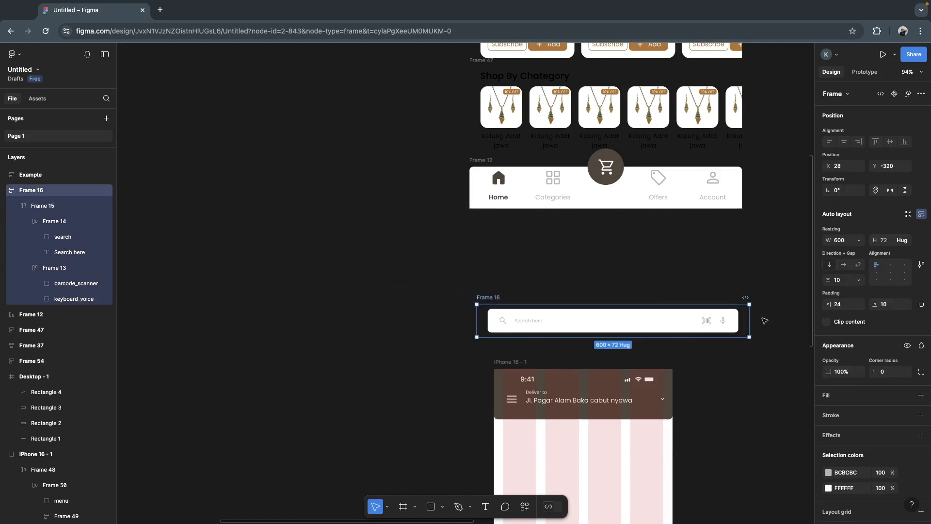
{"action": "left_click_drag", "start_coordinate": [748, 320], "coordinate": [671, 320]}
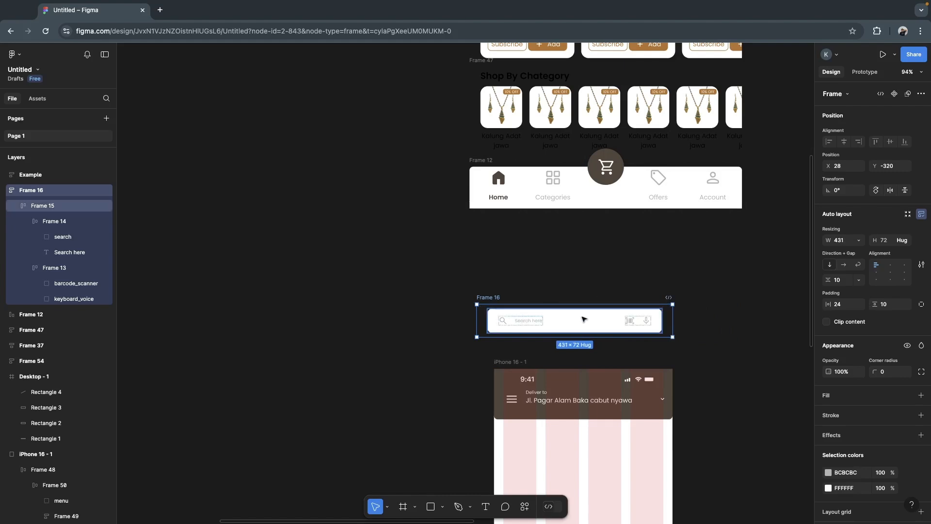
- Place Frame 16 over the header's lower edge at Y 81 and fit it to the iPhone frame's 393 width
{"action": "left_click_drag", "start_coordinate": [588, 318], "coordinate": [593, 423]}
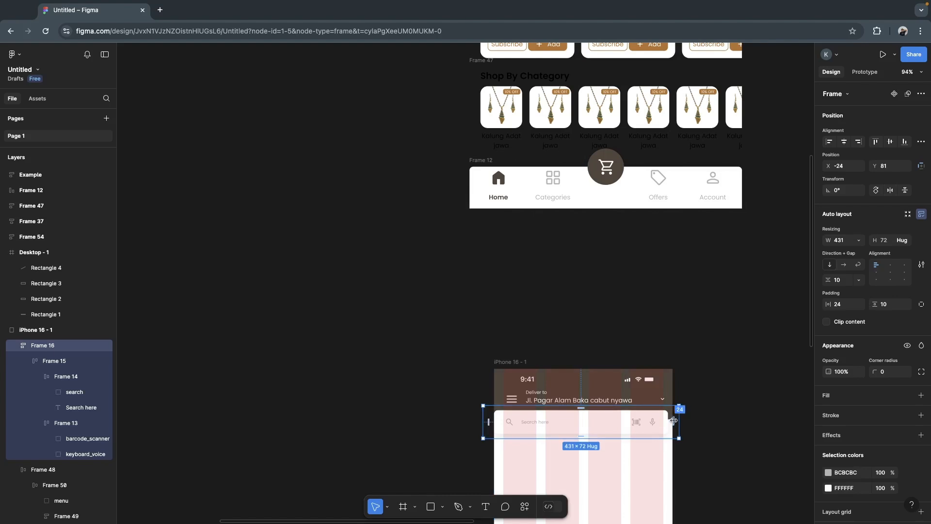
{"action": "left_click_drag", "start_coordinate": [679, 420], "coordinate": [673, 420]}
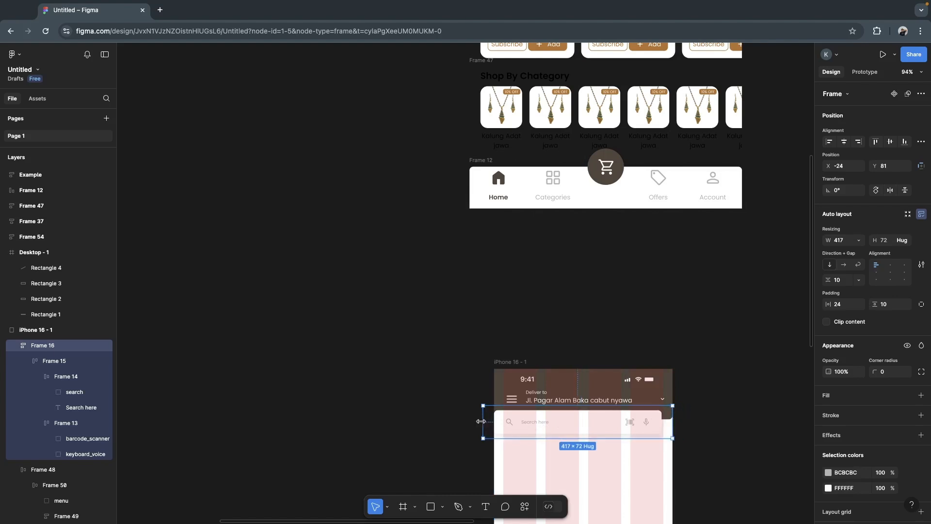
{"action": "left_click_drag", "start_coordinate": [490, 422], "coordinate": [502, 422]}
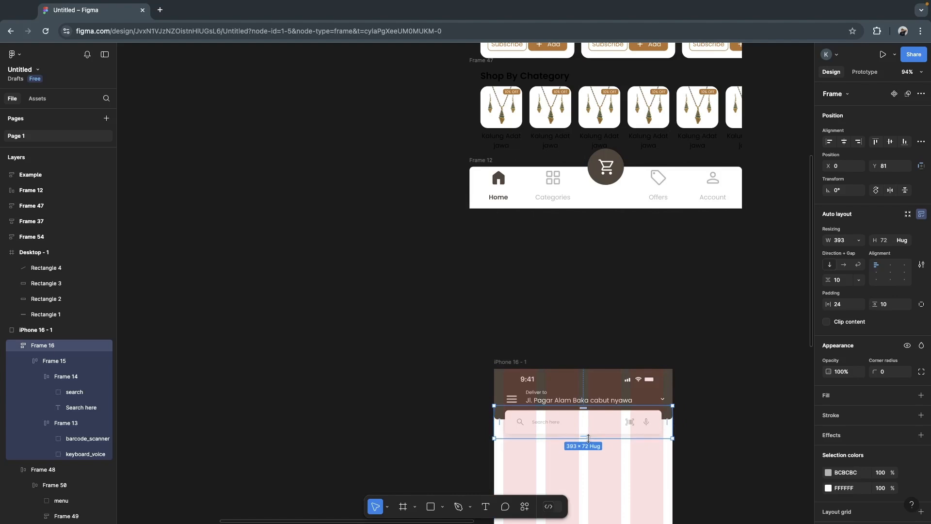
- Move Frame 16 back out of the iPhone frame onto the empty canvas just above it
{"action": "scroll", "coordinate": [588, 438], "scroll_direction": "up", "scroll_amount": 3}
{"action": "scroll", "coordinate": [588, 438], "scroll_direction": "up", "scroll_amount": 3}
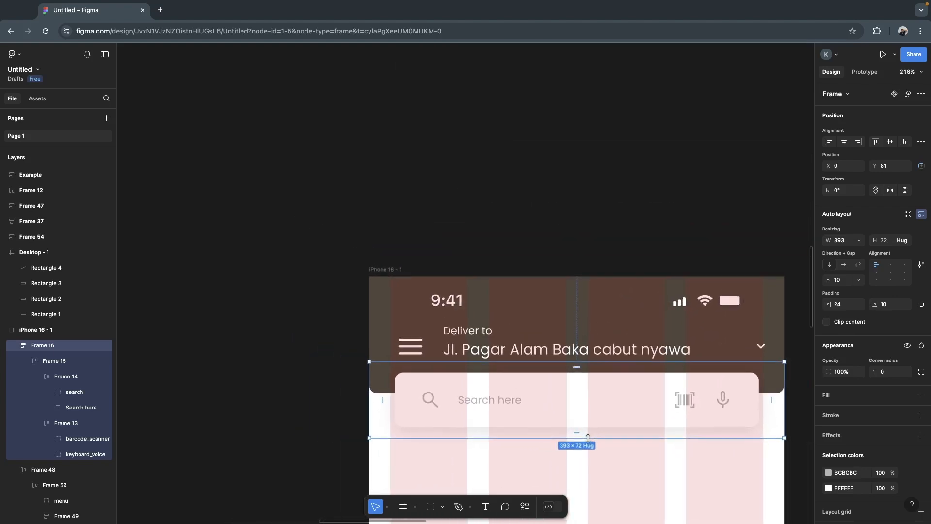
{"action": "scroll", "coordinate": [589, 440], "scroll_direction": "down", "scroll_amount": 1}
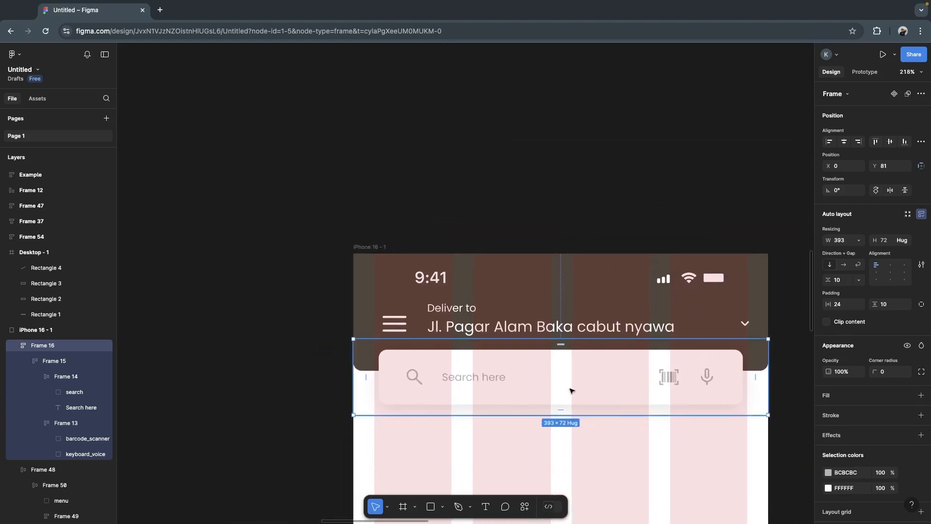
{"action": "left_click_drag", "start_coordinate": [565, 392], "coordinate": [561, 183]}
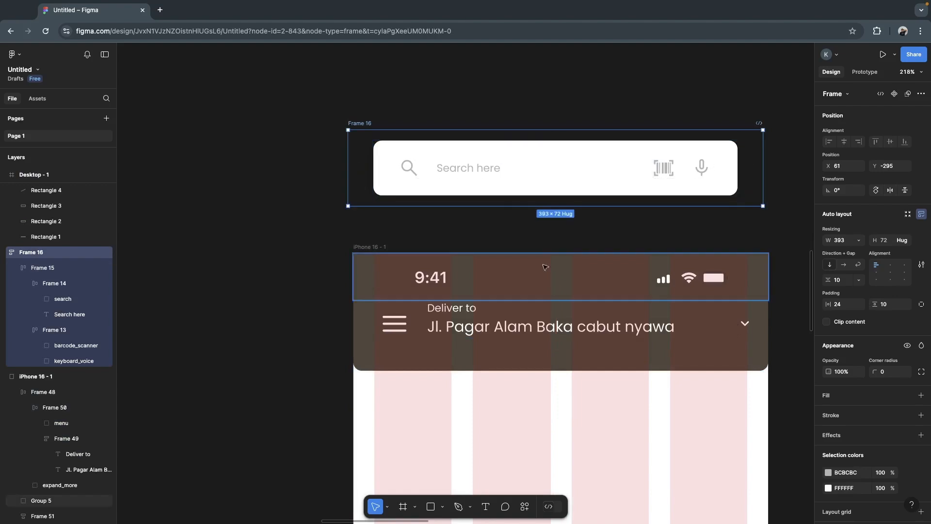
{"action": "left_click", "coordinate": [410, 167], "text": "ctrl"}
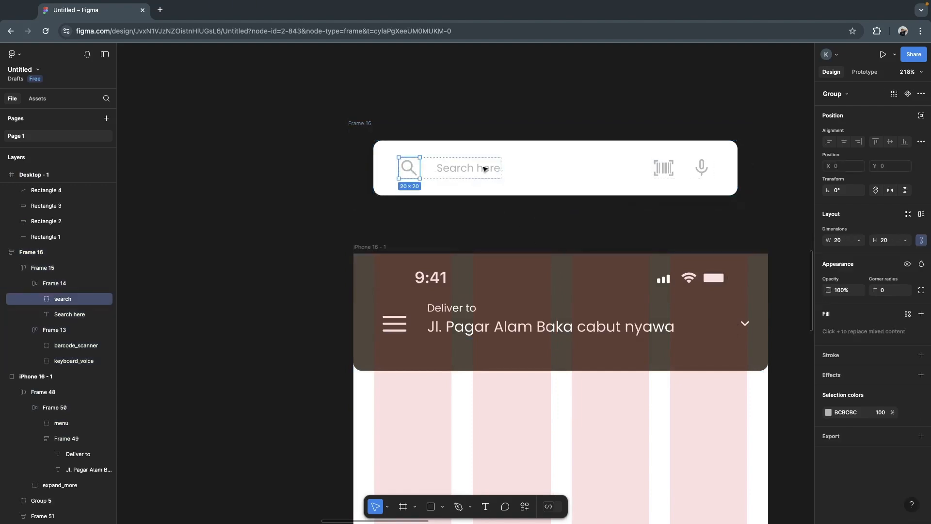
{"action": "left_click", "coordinate": [348, 222]}
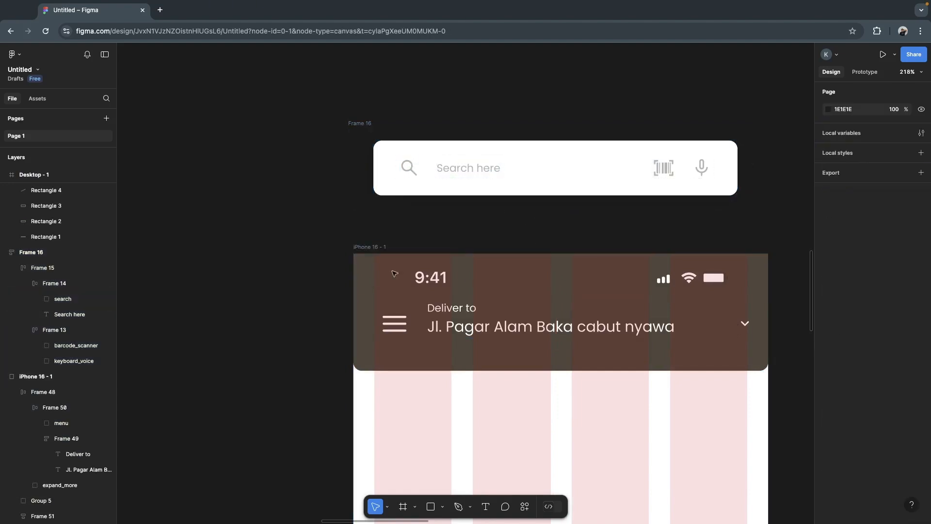
- Draw a rectangle about 353 × 33 across the column grid beneath the header and fill it with FFFFFF
{"action": "left_click", "coordinate": [430, 507]}
{"action": "mouse_move", "coordinate": [374, 389]}
{"action": "left_mouse_down"}
{"action": "mouse_move", "coordinate": [571, 395]}
{"action": "mouse_move", "coordinate": [721, 409]}
{"action": "mouse_move", "coordinate": [744, 414]}
{"action": "mouse_move", "coordinate": [748, 425]}
{"action": "left_mouse_up"}
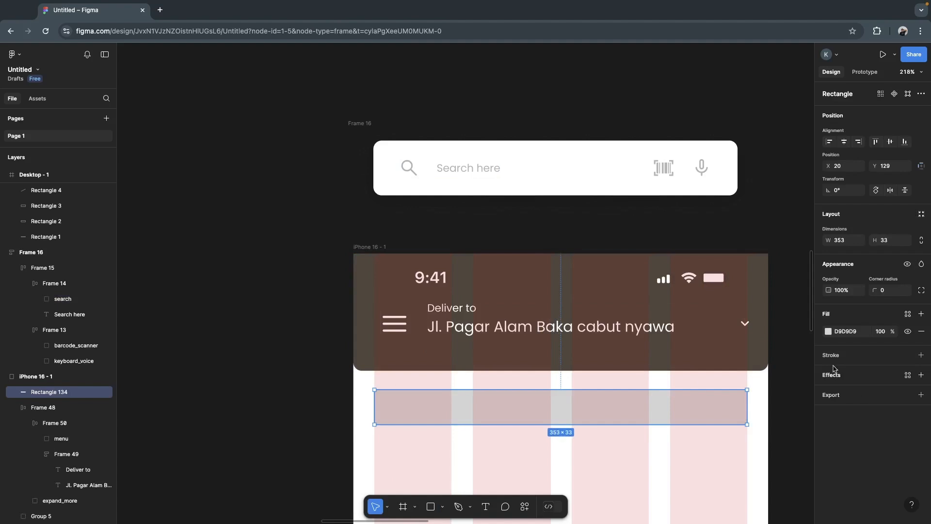
{"action": "left_click", "coordinate": [839, 332]}
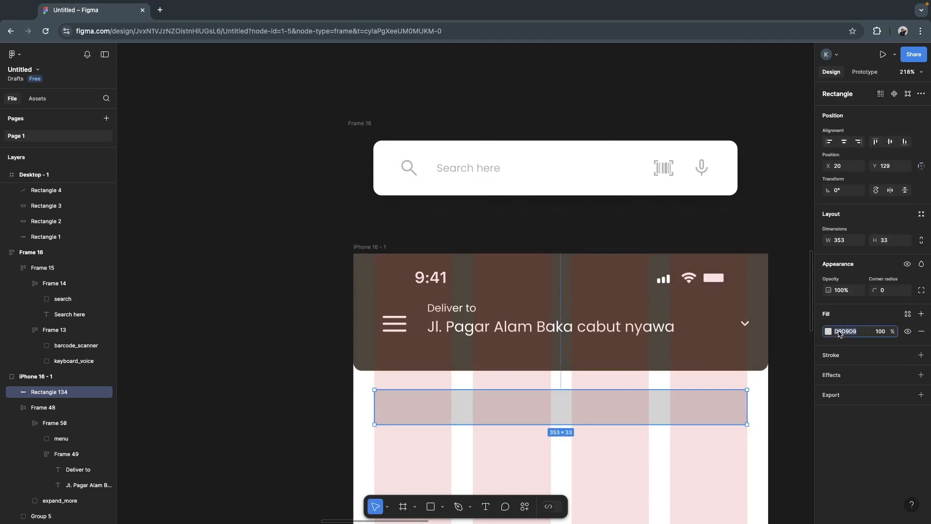
{"action": "type", "text": "fff"}
{"action": "key", "text": "Return"}
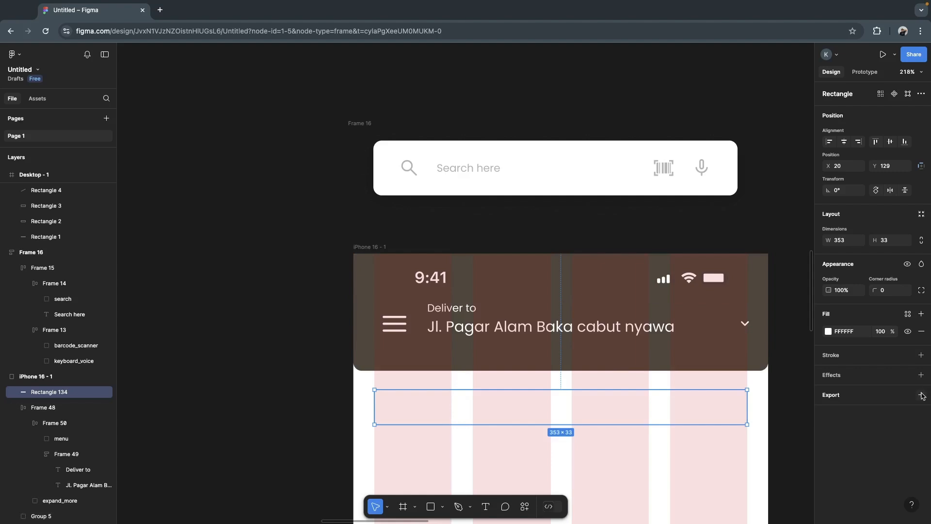
- Add a drop shadow to the new white rectangle with Y offset 1 and blur 2
{"action": "left_click", "coordinate": [921, 376]}
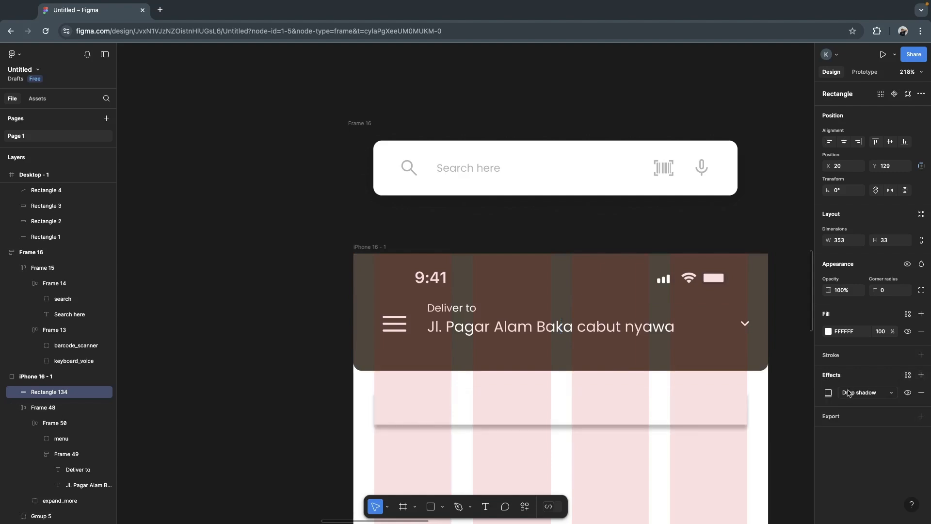
{"action": "left_click", "coordinate": [828, 393]}
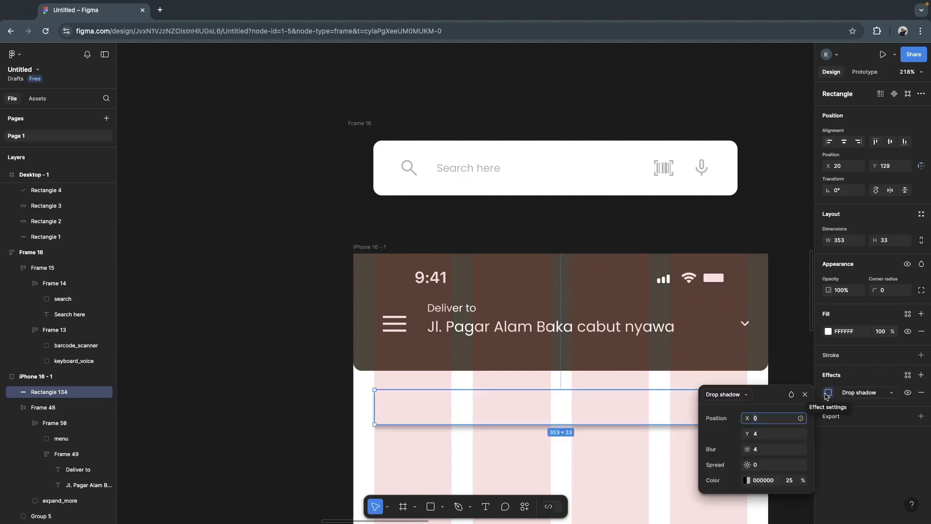
{"action": "left_click", "coordinate": [762, 434]}
{"action": "type", "text": "1"}
{"action": "left_click", "coordinate": [760, 450]}
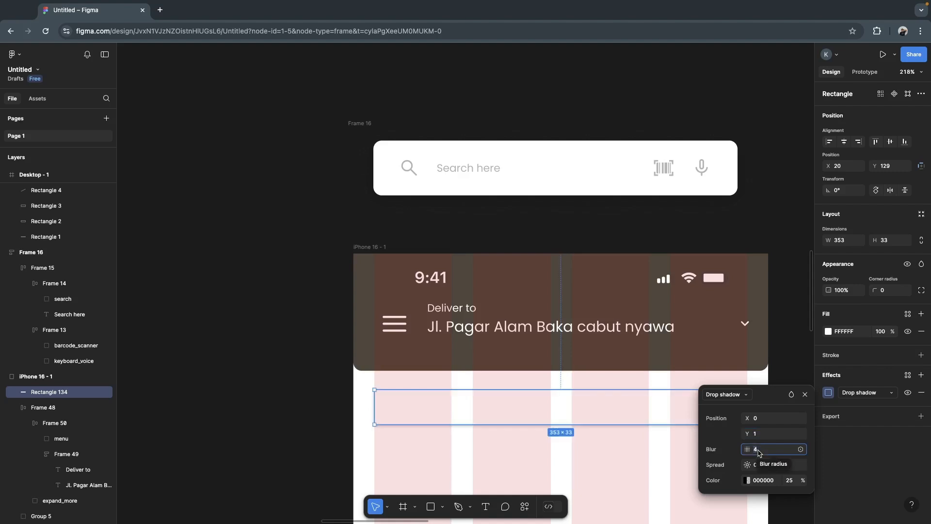
{"action": "type", "text": "2"}
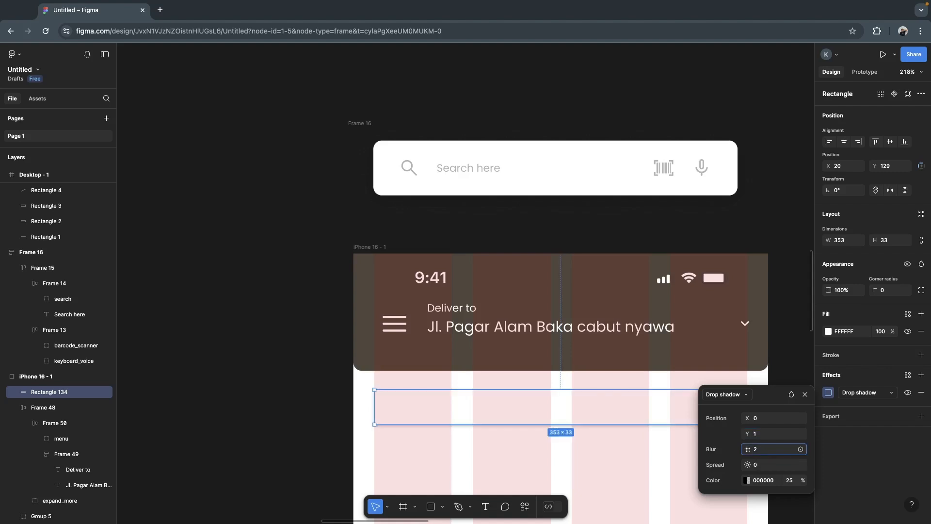
{"action": "left_click", "coordinate": [672, 447]}
- Raise the rectangle to overlap the header's lower edge at Y 89, heighten it to 43 and keep its sides on the column grid edges
{"action": "left_click", "coordinate": [709, 412]}
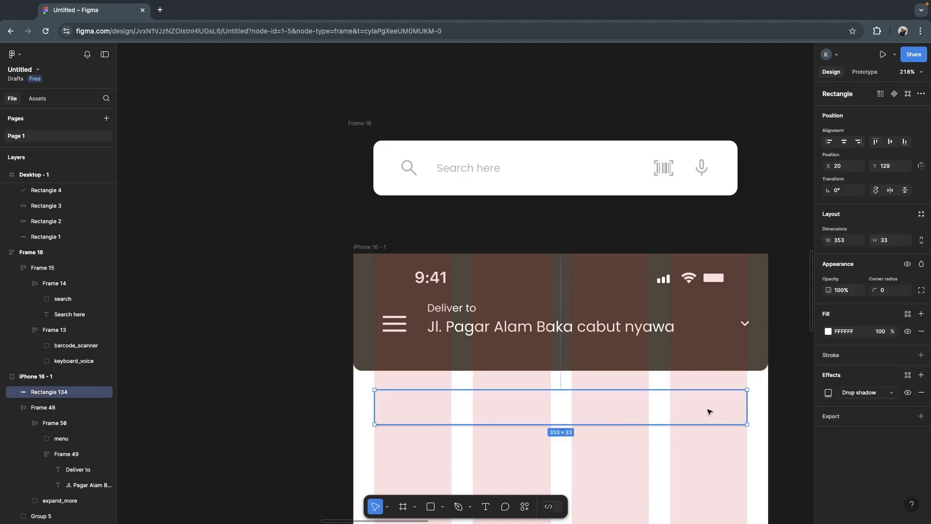
{"action": "left_click_drag", "start_coordinate": [712, 413], "coordinate": [711, 378]}
{"action": "left_click_drag", "start_coordinate": [576, 388], "coordinate": [604, 379]}
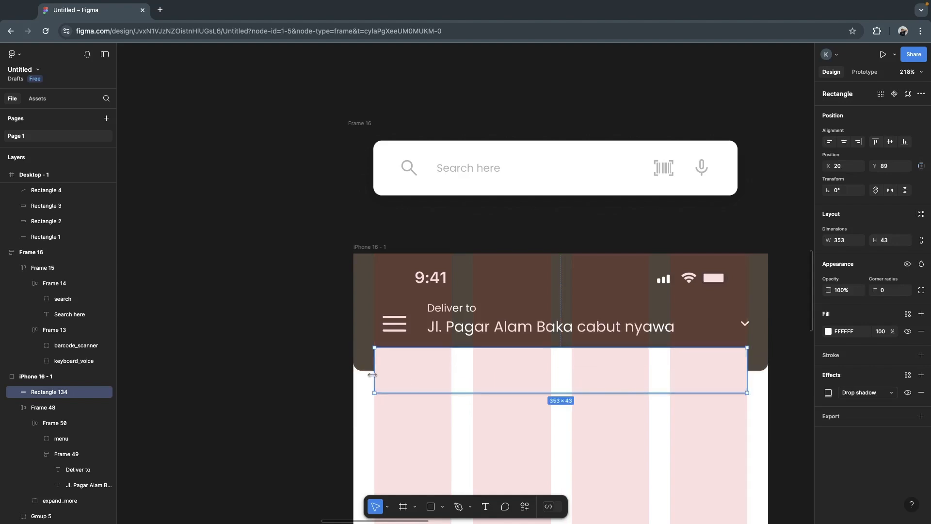
{"action": "mouse_move", "coordinate": [372, 373]}
{"action": "left_mouse_down"}
{"action": "mouse_move", "coordinate": [393, 374]}
{"action": "mouse_move", "coordinate": [373, 376]}
{"action": "left_mouse_up"}
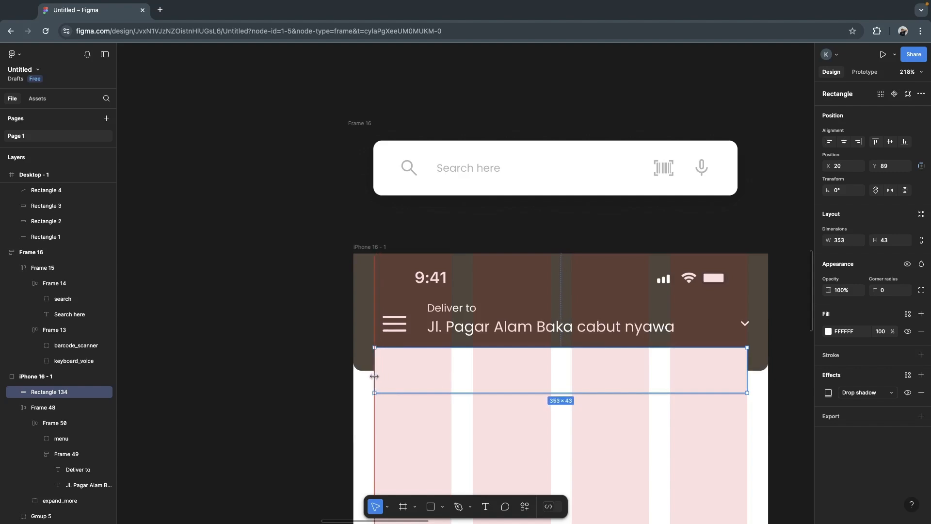
{"action": "mouse_move", "coordinate": [745, 372]}
{"action": "left_mouse_down"}
{"action": "mouse_move", "coordinate": [731, 373]}
{"action": "mouse_move", "coordinate": [747, 373]}
{"action": "left_mouse_up"}
- Round the search bar rectangle's corners with a radius of 5
{"action": "left_click", "coordinate": [883, 291]}
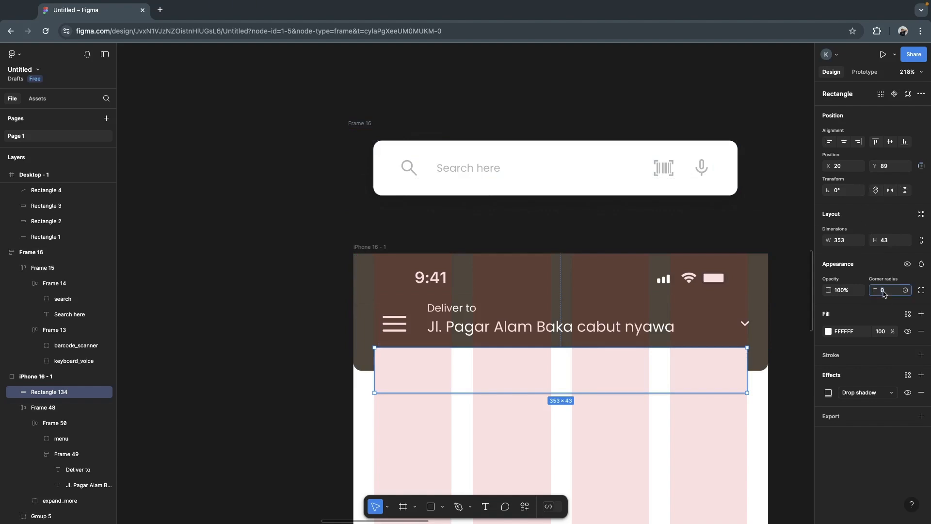
{"action": "type", "text": "5"}
{"action": "key", "text": "Return"}
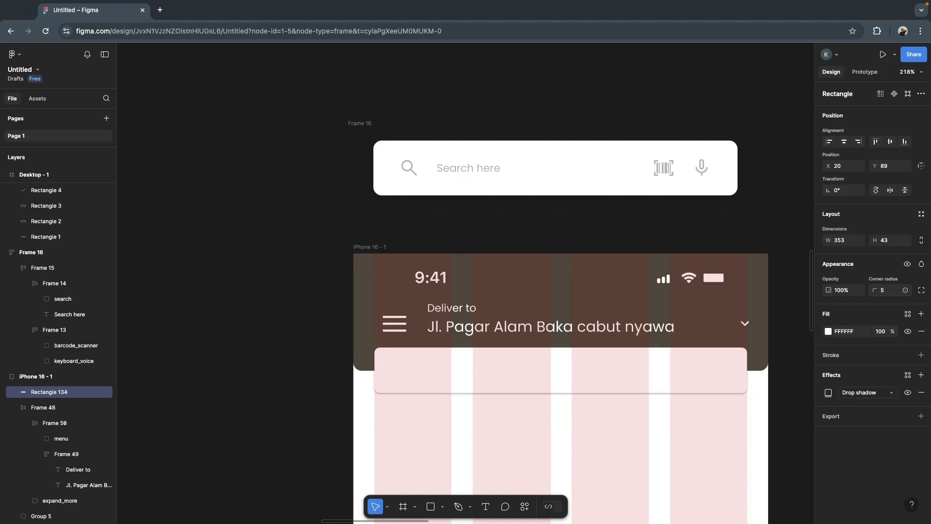
{"action": "left_click", "coordinate": [792, 305]}
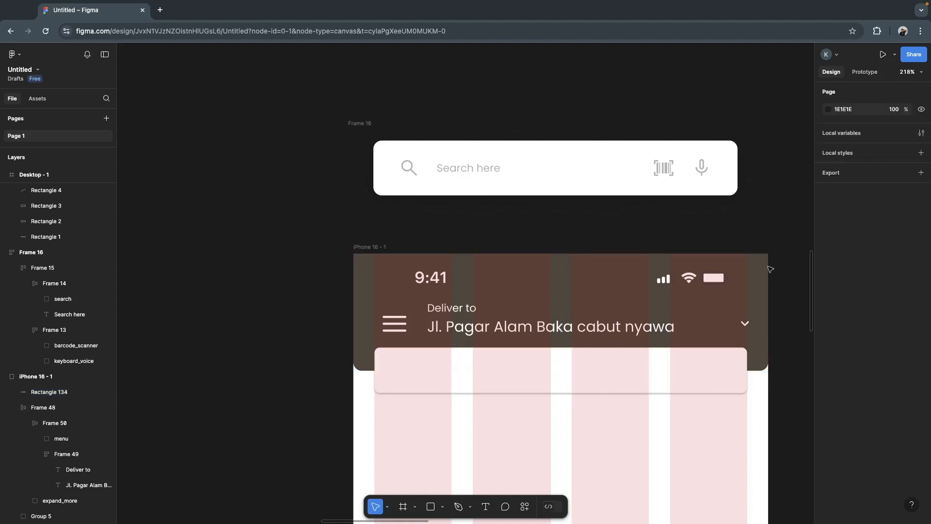
- Move Frame 13 with the barcode and microphone icons from Frame 16 onto the rectangle's right end at X 304, Y 101
{"action": "left_click", "coordinate": [666, 172], "text": "ctrl"}
{"action": "left_click", "coordinate": [685, 170]}
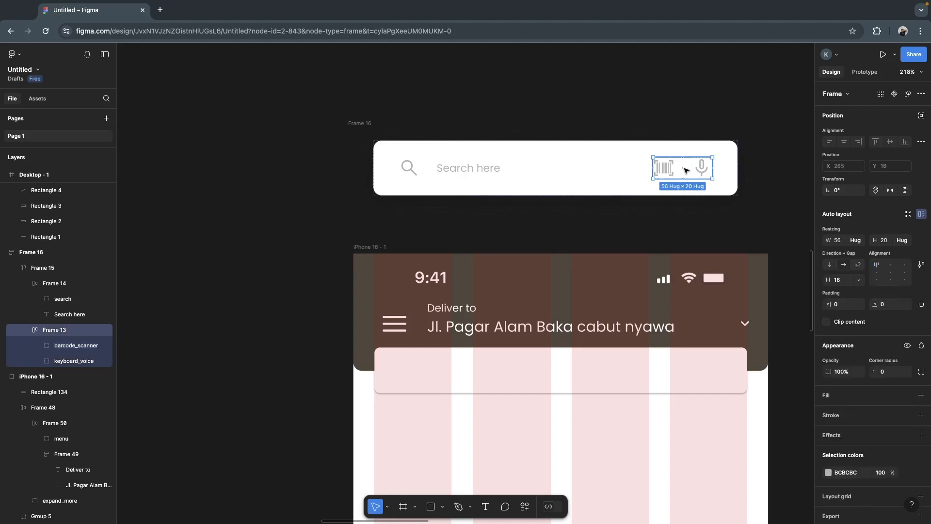
{"action": "left_click_drag", "start_coordinate": [685, 169], "coordinate": [709, 370]}
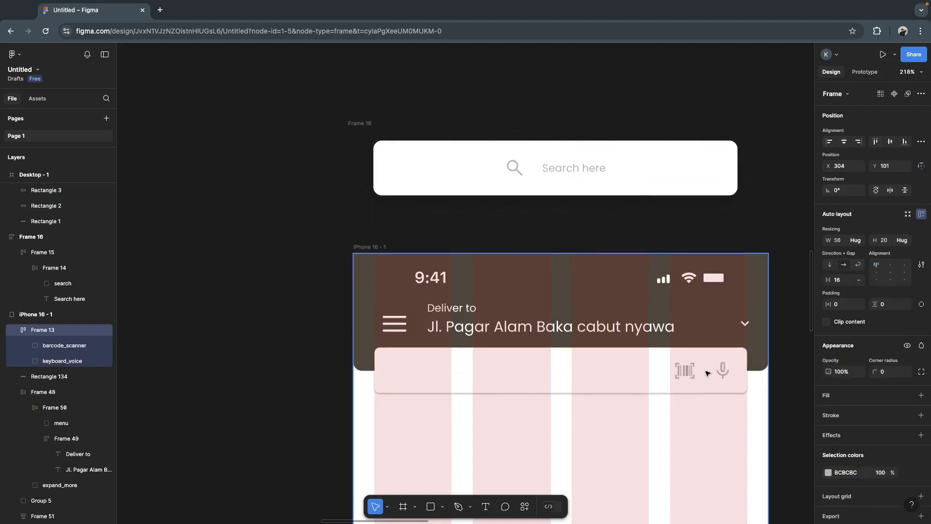
- Try to move the search icon and text onto the new bar and reorder Rectangle 134 above Frame 13, and undo both changes
{"action": "left_click", "coordinate": [537, 167]}
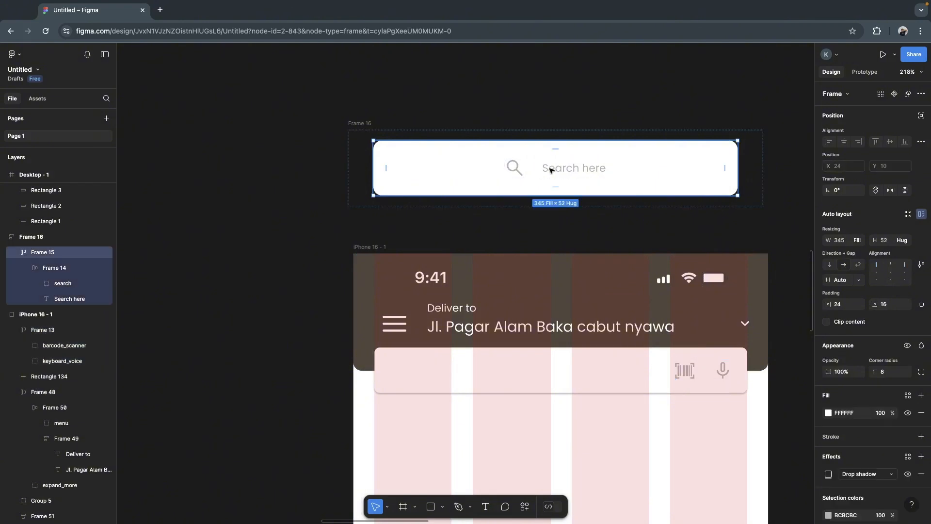
{"action": "double_click", "coordinate": [528, 172]}
{"action": "left_click", "coordinate": [551, 172]}
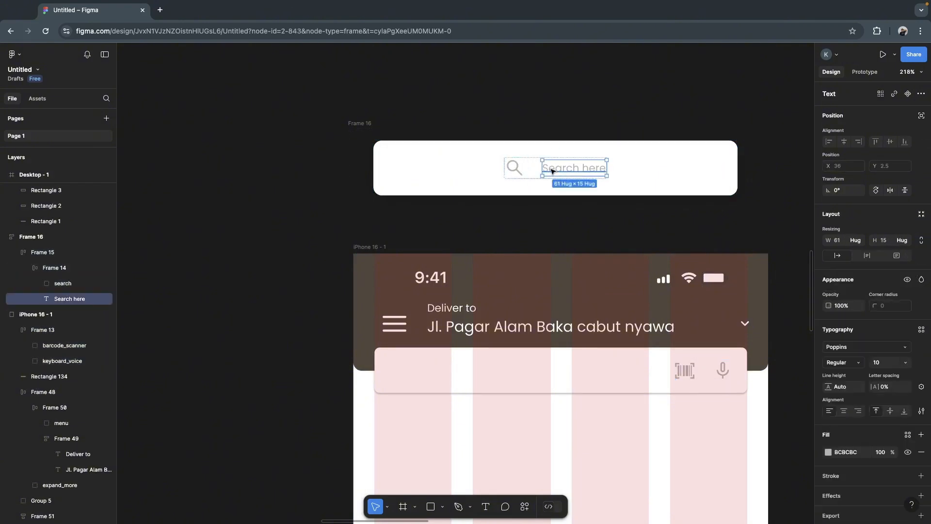
{"action": "left_click_drag", "start_coordinate": [535, 171], "coordinate": [457, 372]}
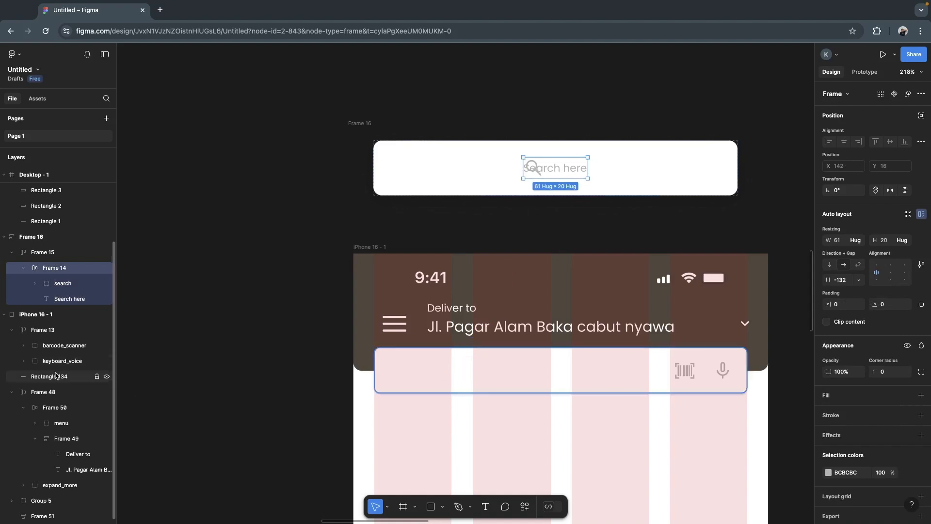
{"action": "left_click_drag", "start_coordinate": [57, 377], "coordinate": [57, 324]}
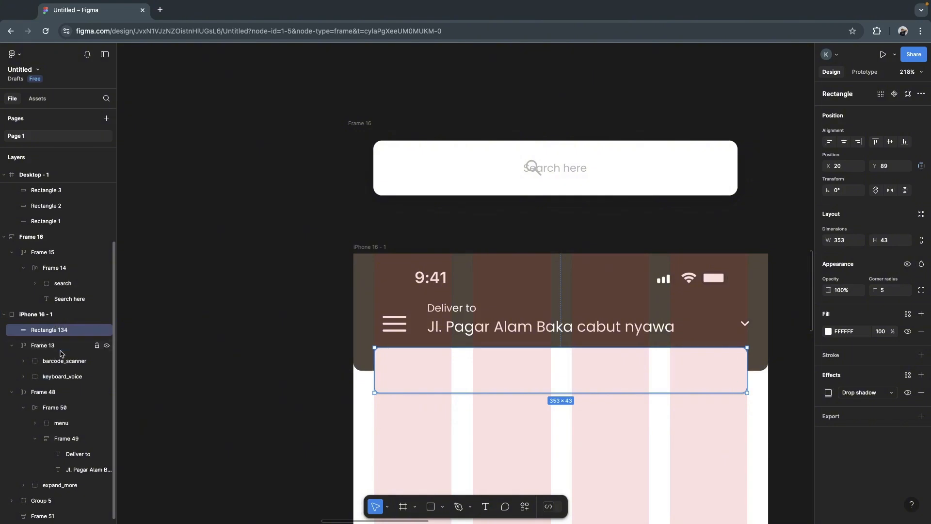
{"action": "key", "text": "super+z"}
{"action": "key", "text": "super+z"}
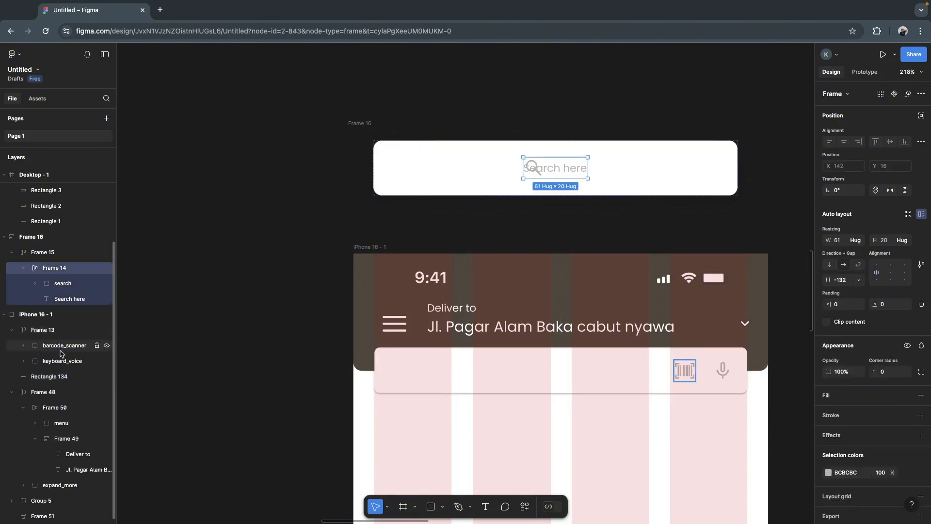
{"action": "key", "text": "super+z"}
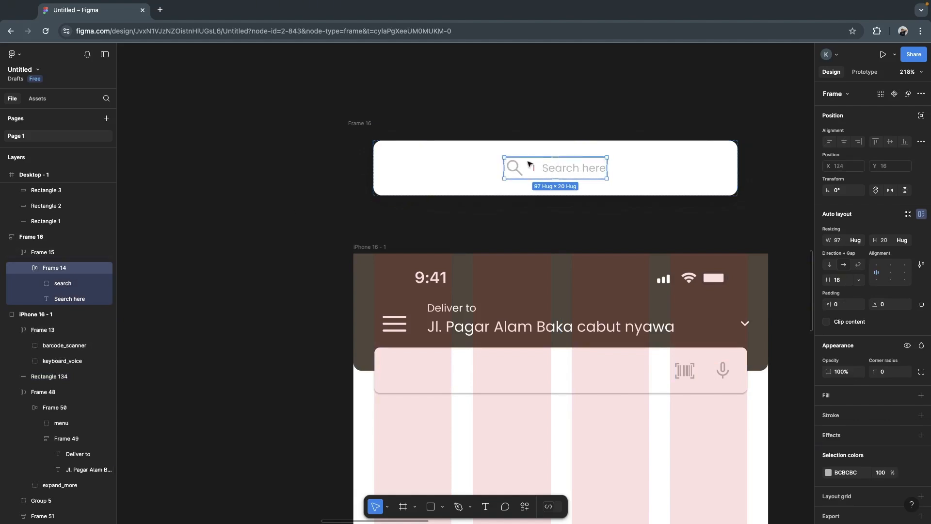
- Try to place Frame 14 with the search icon and text in the iPhone frame, and undo the placement
{"action": "left_click_drag", "start_coordinate": [565, 164], "coordinate": [535, 380]}
{"action": "left_click", "coordinate": [548, 224]}
{"action": "double_click", "coordinate": [546, 266]}
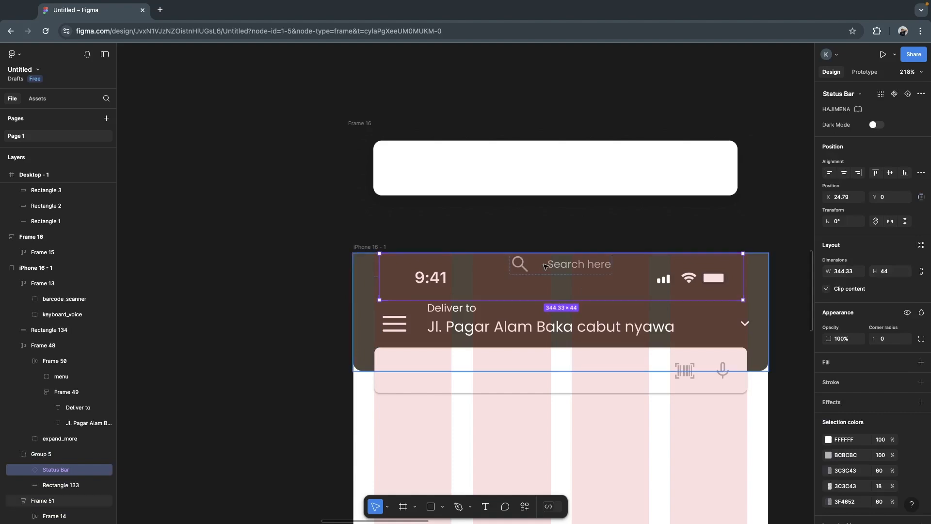
{"action": "key", "text": "super+z"}
{"action": "key", "text": "super+z"}
{"action": "key", "text": "super+z"}
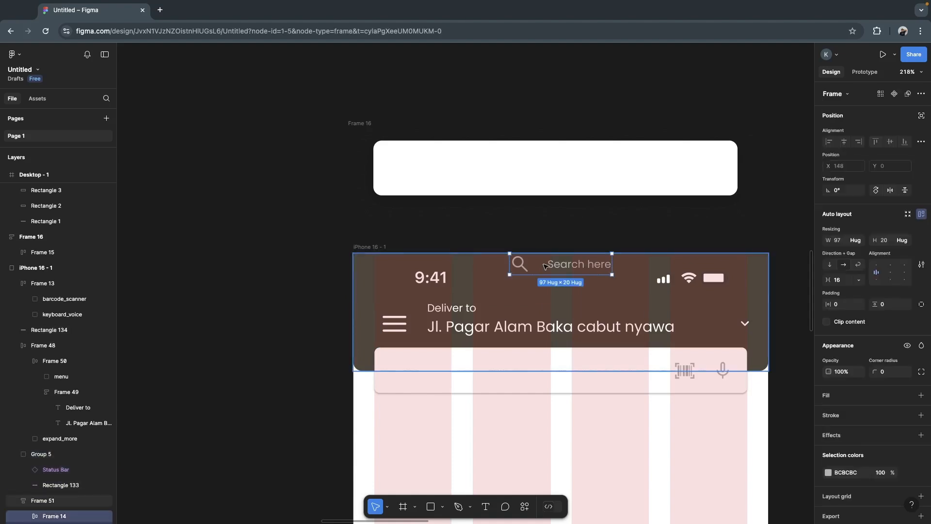
{"action": "key", "text": "super+z"}
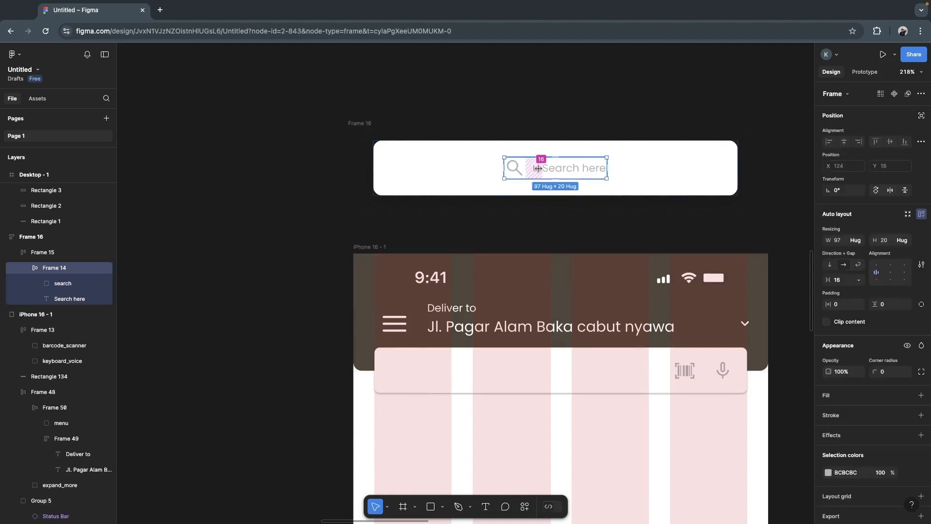
- Move Frame 14 with the search icon and "Search here" text onto the new bar's left end at X 41, Y 101
{"action": "left_click_drag", "start_coordinate": [590, 168], "coordinate": [476, 326]}
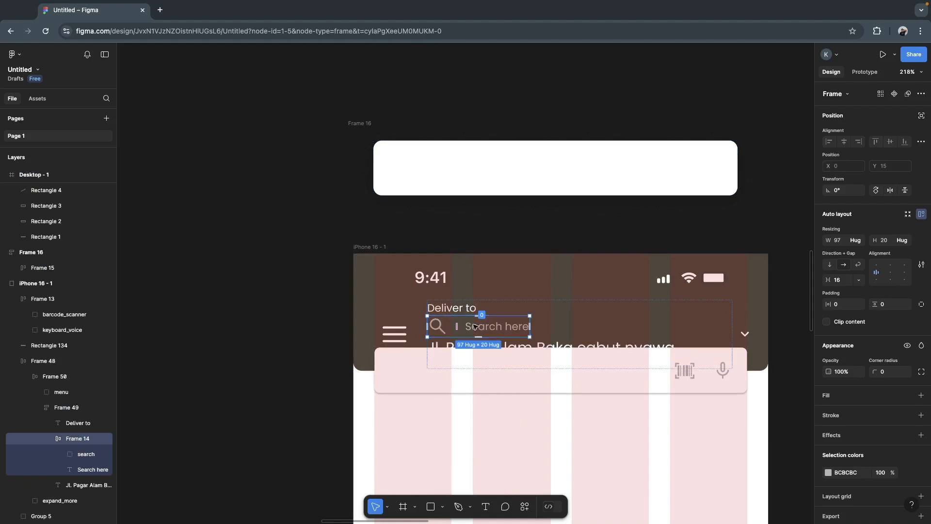
{"action": "key", "text": "ctrl+z"}
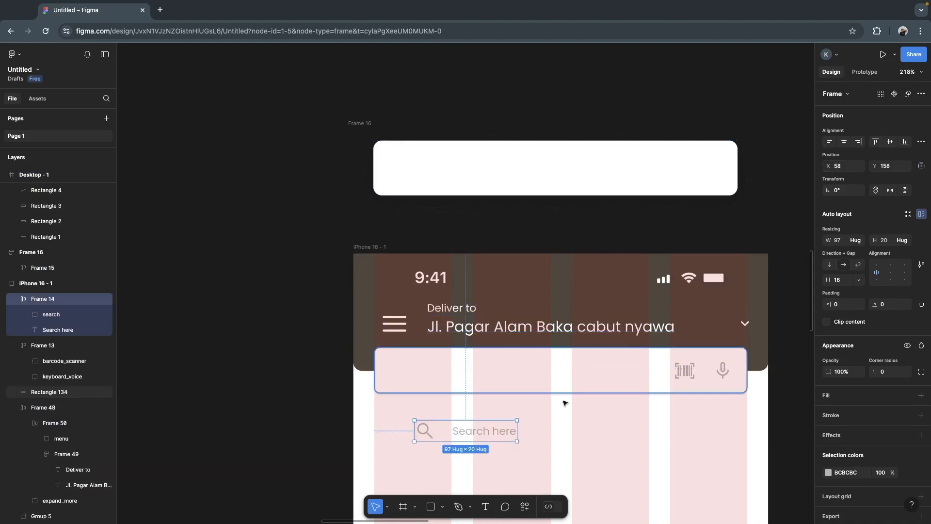
{"action": "left_click", "coordinate": [587, 431]}
{"action": "left_click", "coordinate": [481, 431]}
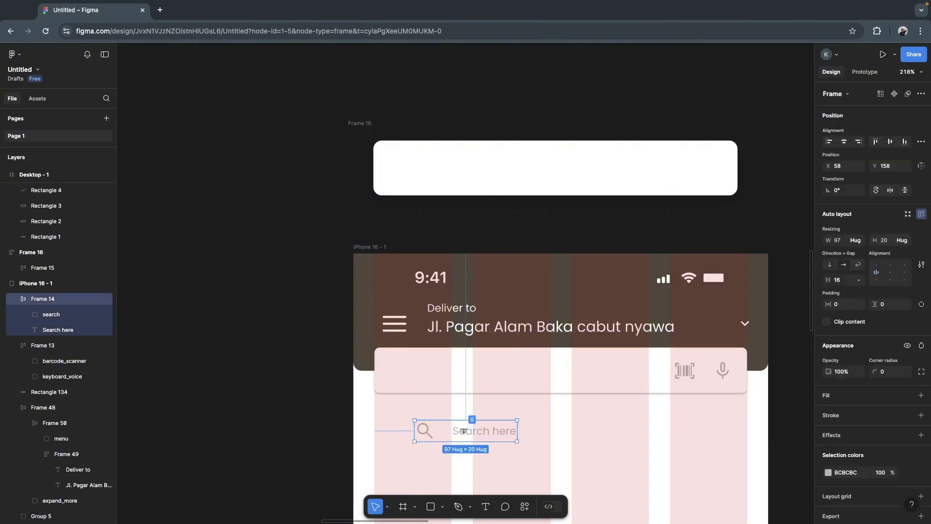
{"action": "left_click_drag", "start_coordinate": [478, 433], "coordinate": [463, 375]}
{"action": "left_click", "coordinate": [526, 443]}
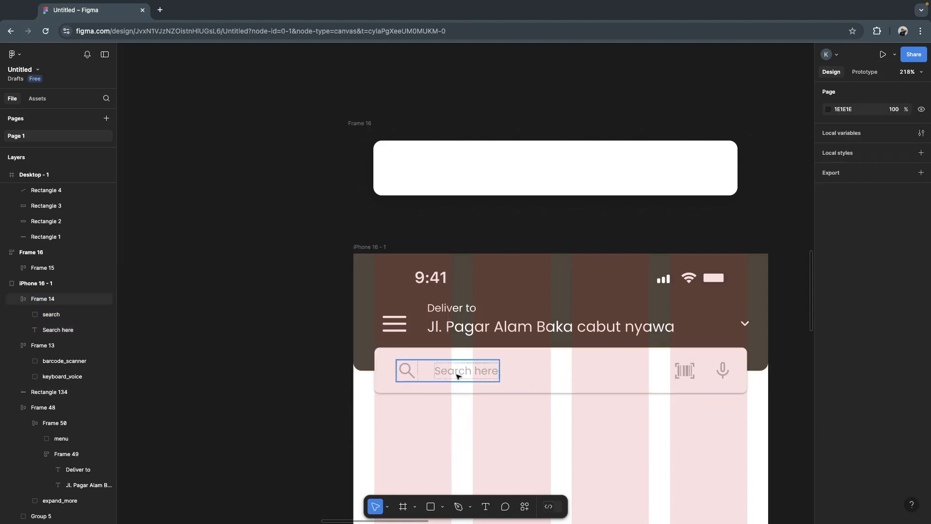
- Nudge Frame 14 left and shift it together with Frame 13 so the pair is centred in the search bar, starting at X 36
{"action": "left_click", "coordinate": [455, 374]}
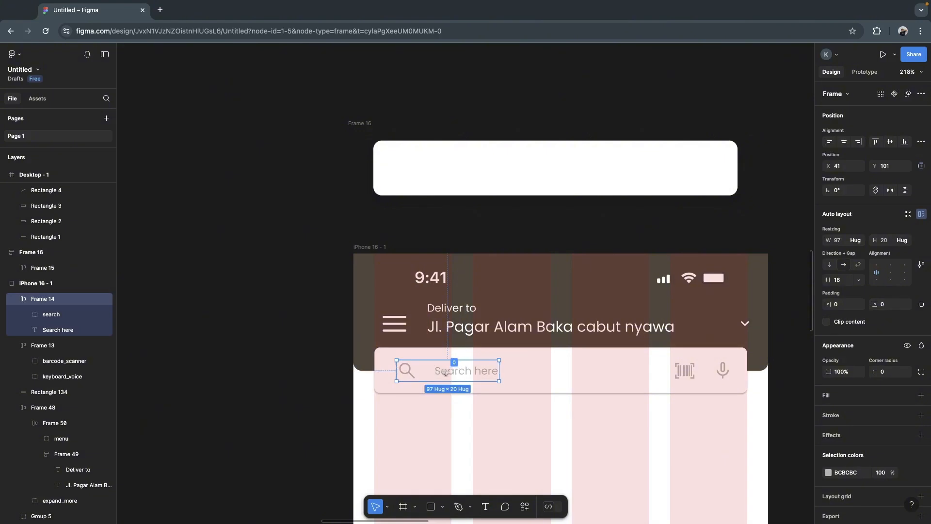
{"action": "mouse_move", "coordinate": [458, 373]}
{"action": "left_mouse_down"}
{"action": "mouse_move", "coordinate": [444, 373]}
{"action": "mouse_move", "coordinate": [455, 375]}
{"action": "left_mouse_up"}
{"action": "left_click", "coordinate": [705, 371]}
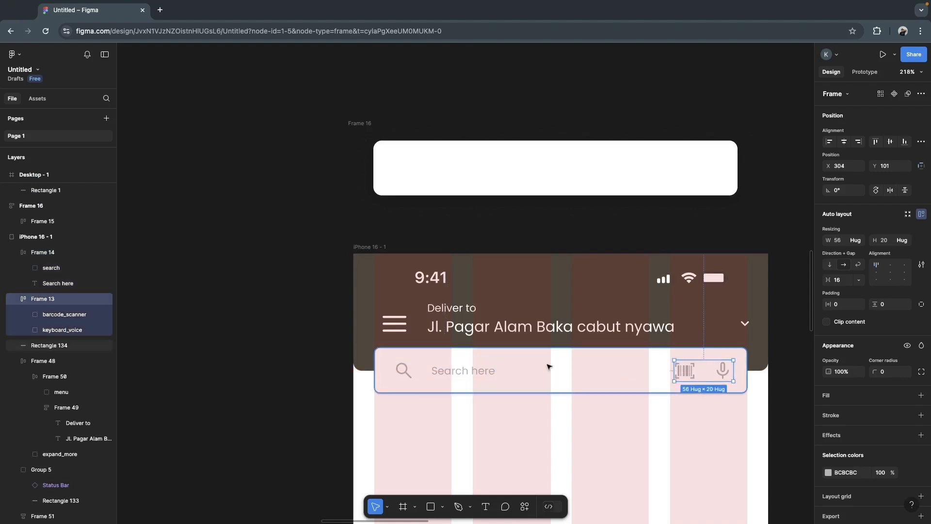
{"action": "left_click", "coordinate": [464, 374], "text": "shift"}
{"action": "left_click_drag", "start_coordinate": [587, 372], "coordinate": [584, 372]}
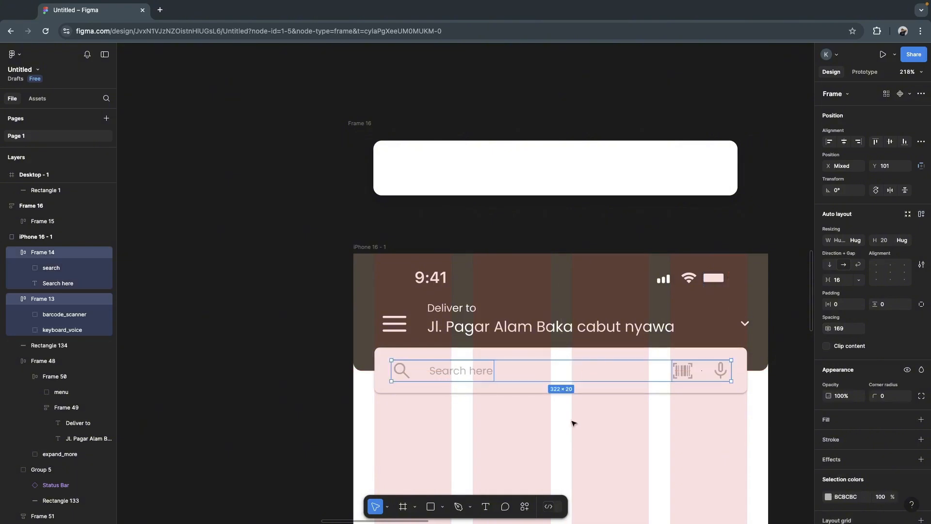
{"action": "left_click", "coordinate": [501, 466]}
{"action": "left_click", "coordinate": [441, 371]}
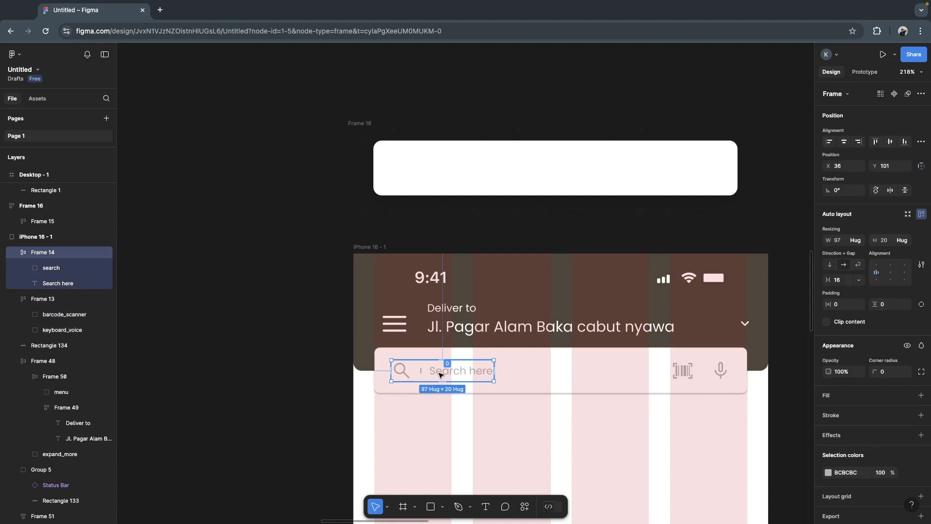
{"action": "left_click", "coordinate": [699, 371], "text": "shift"}
{"action": "left_click_drag", "start_coordinate": [634, 372], "coordinate": [634, 372]}
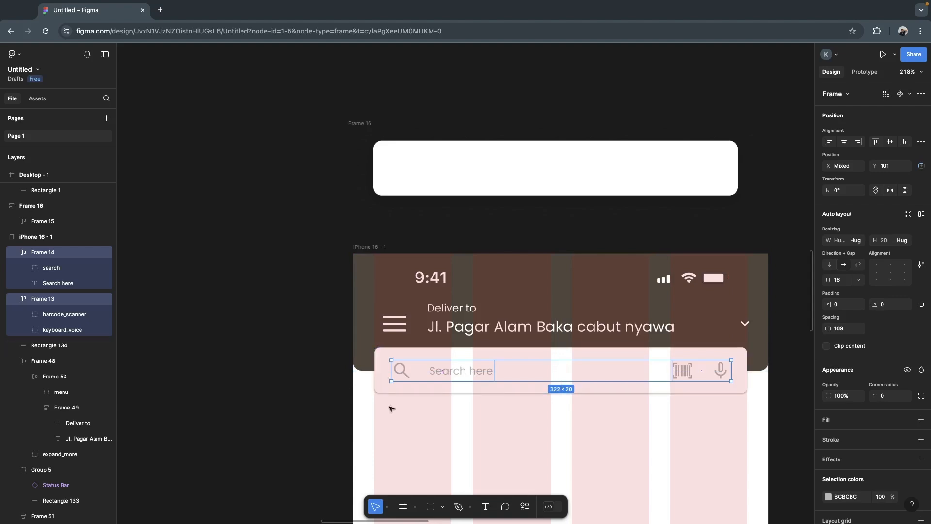
{"action": "left_click", "coordinate": [291, 405]}
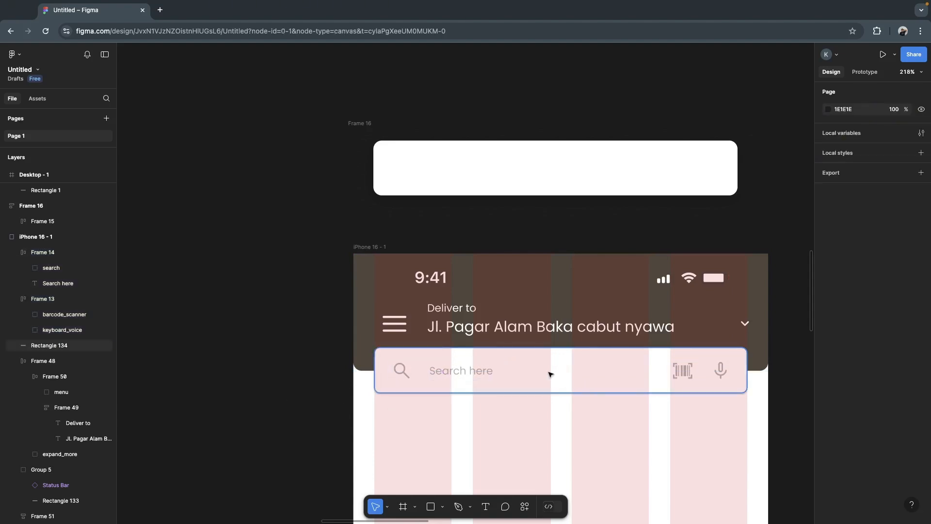
- Move Frame 54 with the pickup text and 25% OFF banner between the Example and iPhone frames at X -612, Y -60
{"action": "scroll", "coordinate": [333, 305], "scroll_direction": "down", "scroll_amount": 5}
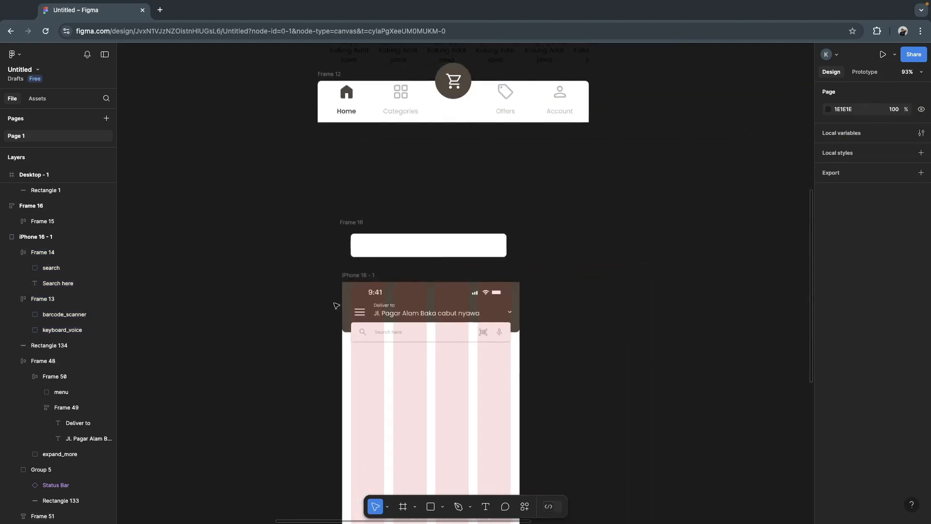
{"action": "scroll", "coordinate": [336, 305], "scroll_direction": "left", "scroll_amount": 10}
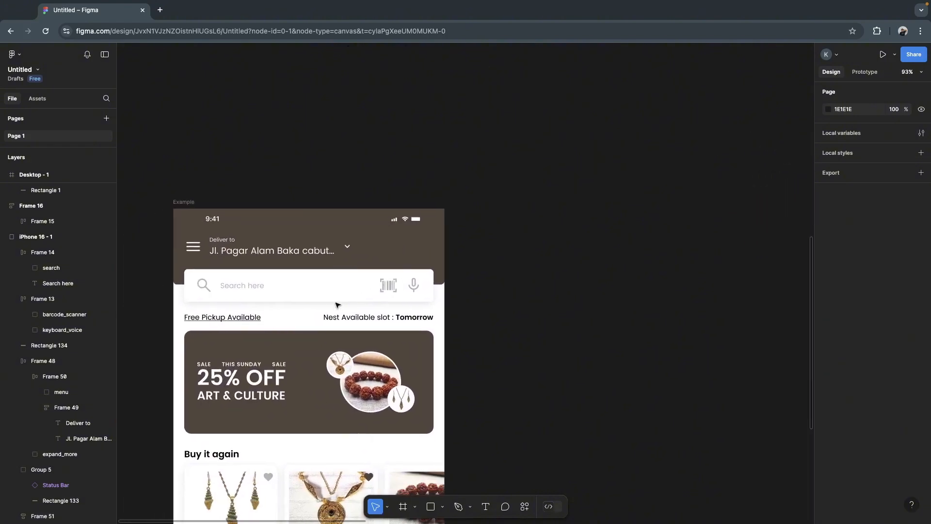
{"action": "scroll", "coordinate": [338, 305], "scroll_direction": "right", "scroll_amount": 5}
{"action": "scroll", "coordinate": [338, 305], "scroll_direction": "down", "scroll_amount": 5}
{"action": "scroll", "coordinate": [337, 305], "scroll_direction": "right", "scroll_amount": 1}
{"action": "left_click", "coordinate": [453, 219]}
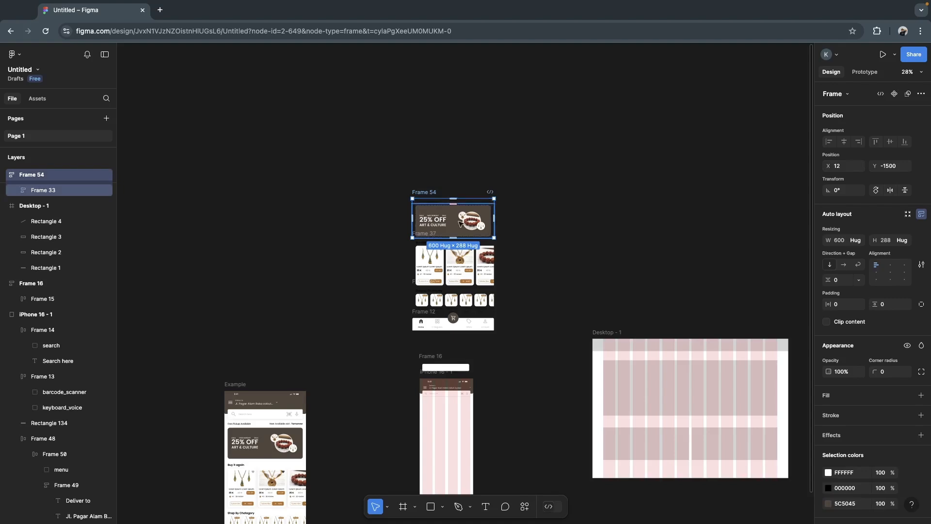
{"action": "left_click_drag", "start_coordinate": [453, 222], "coordinate": [344, 415]}
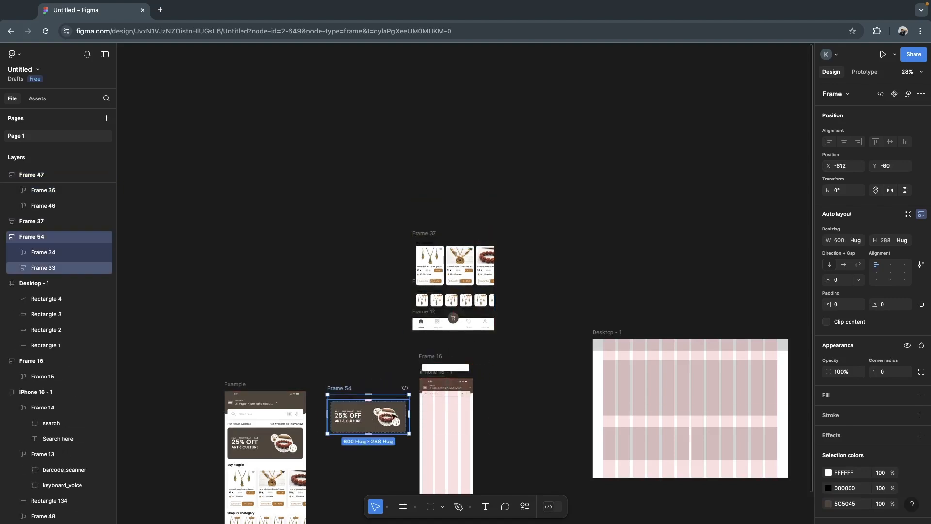
{"action": "scroll", "coordinate": [393, 417], "scroll_direction": "up", "scroll_amount": 5}
{"action": "scroll", "coordinate": [391, 416], "scroll_direction": "up", "scroll_amount": 3}
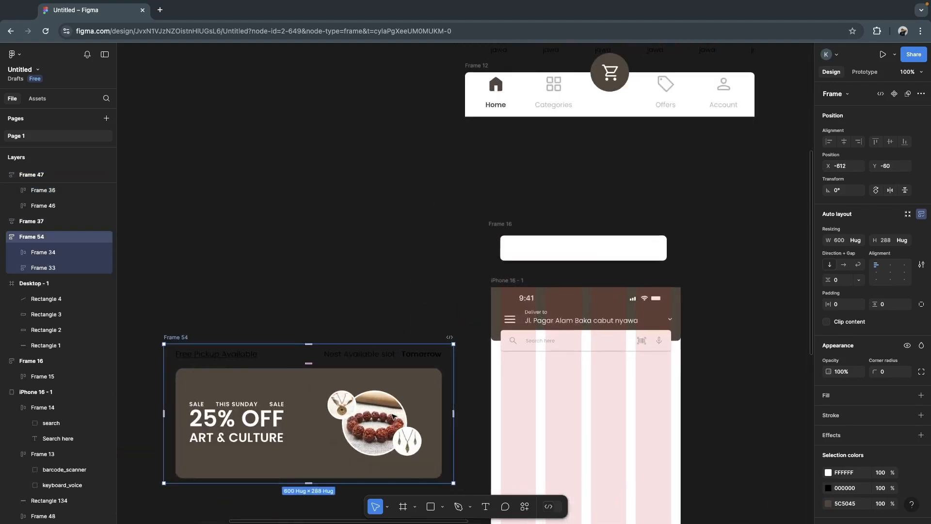
- Move the "Free Pickup Available" and "Nest Available slot : Tomorrow" texts from Frame 54 into the iPhone frame below the search bar
{"action": "left_click", "coordinate": [372, 289]}
{"action": "double_click", "coordinate": [361, 354]}
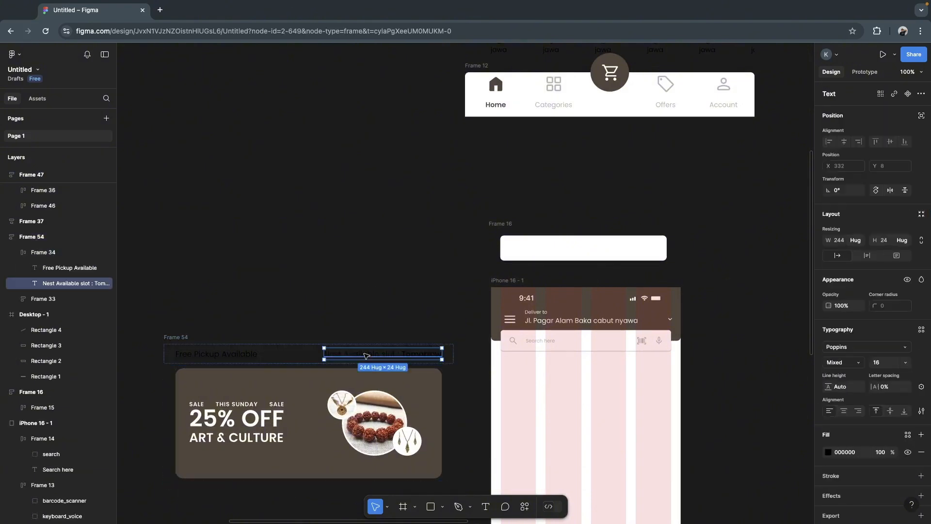
{"action": "left_click", "coordinate": [221, 357], "text": "shift"}
{"action": "left_click_drag", "start_coordinate": [234, 356], "coordinate": [522, 392]}
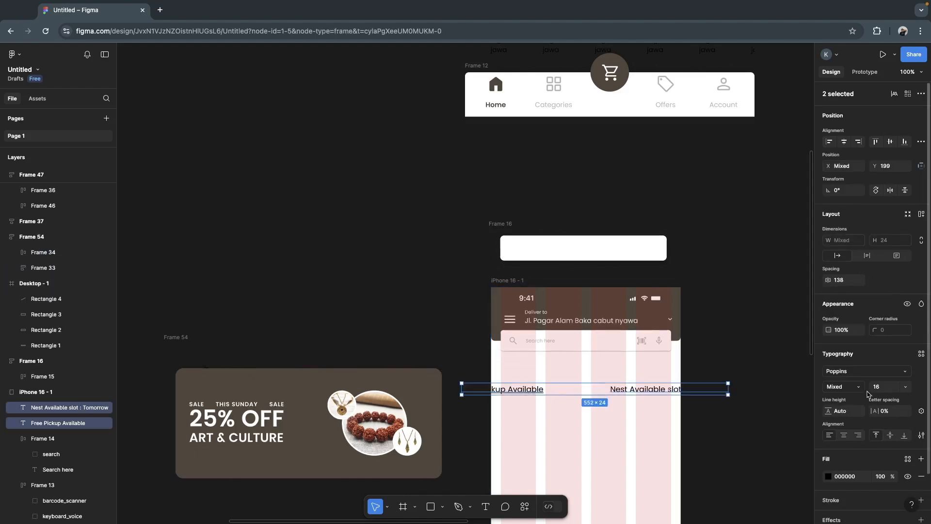
- Set the font size of both pickup texts to 10
{"action": "left_click", "coordinate": [885, 391]}
{"action": "type", "text": "10"}
{"action": "key", "text": "Return"}
{"action": "left_click", "coordinate": [696, 401]}
- Move the "Nest Available slot : Tomorrow" text closer to the pickup text, to X 133, Y 199 in the iPhone frame
{"action": "left_click_drag", "start_coordinate": [650, 390], "coordinate": [596, 389]}
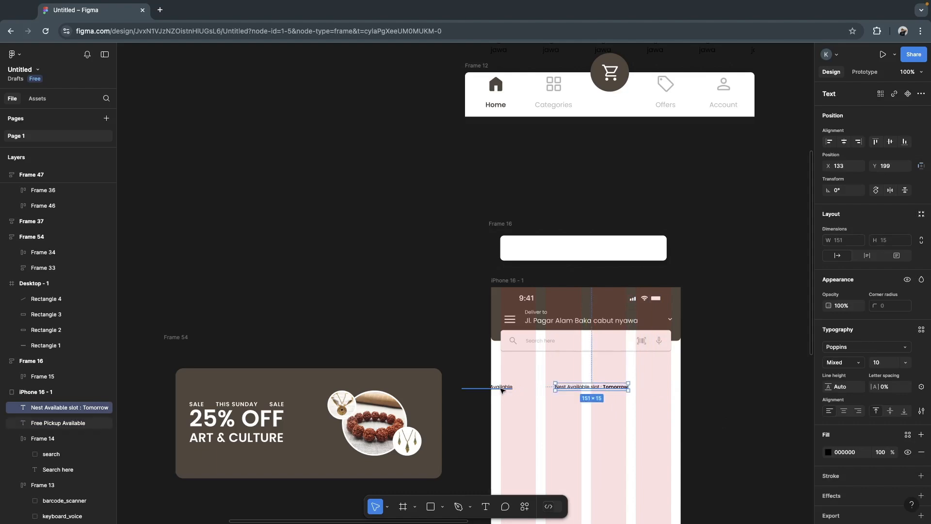
{"action": "left_click", "coordinate": [473, 416]}
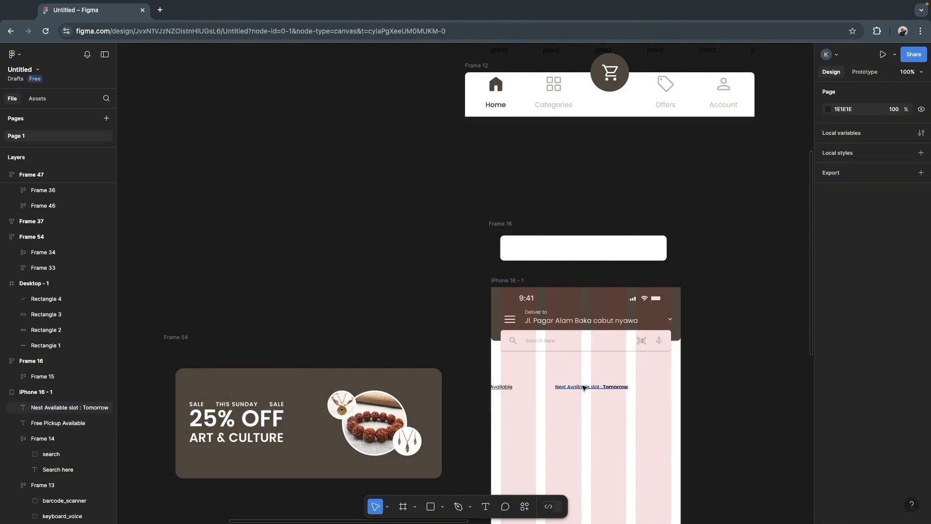
{"action": "left_click", "coordinate": [585, 388]}
{"action": "mouse_move", "coordinate": [585, 388]}
{"action": "left_mouse_down"}
{"action": "mouse_move", "coordinate": [588, 374]}
{"action": "mouse_move", "coordinate": [579, 399]}
{"action": "mouse_move", "coordinate": [584, 389]}
{"action": "left_mouse_up"}
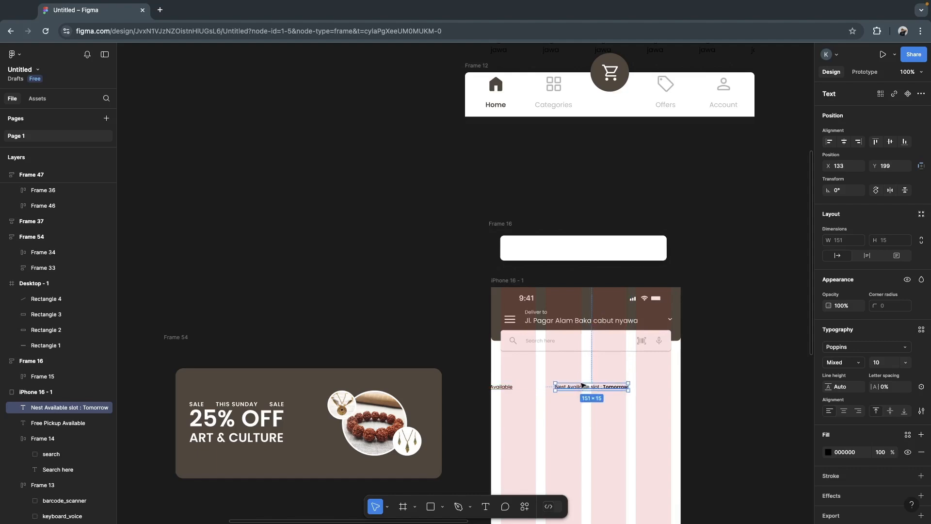
- Align the pickup text with the first grid column and the "Nest Available slot : Tomorrow" text with the last, at X 222, Y 189
{"action": "left_click", "coordinate": [507, 388], "text": "shift"}
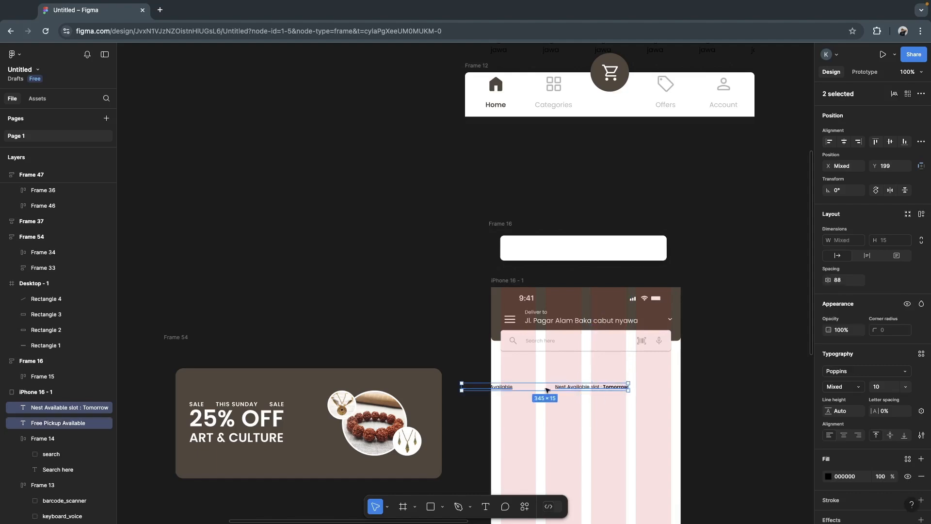
{"action": "left_click_drag", "start_coordinate": [543, 390], "coordinate": [583, 385]}
{"action": "left_click", "coordinate": [709, 397]}
{"action": "left_click", "coordinate": [641, 384]}
{"action": "left_click_drag", "start_coordinate": [645, 384], "coordinate": [645, 384]}
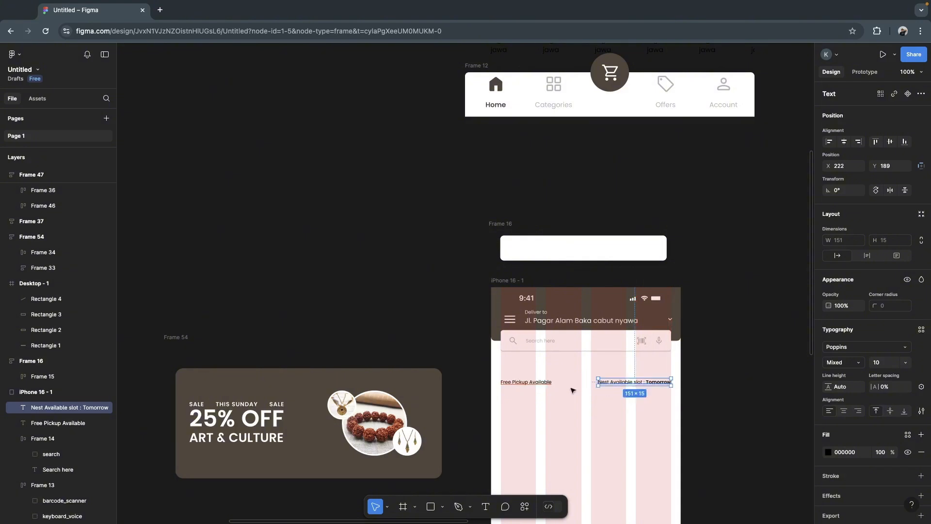
- Move both pickup texts up together beneath the search bar to Y 162, within the outer grid columns
{"action": "left_click", "coordinate": [538, 384], "text": "shift"}
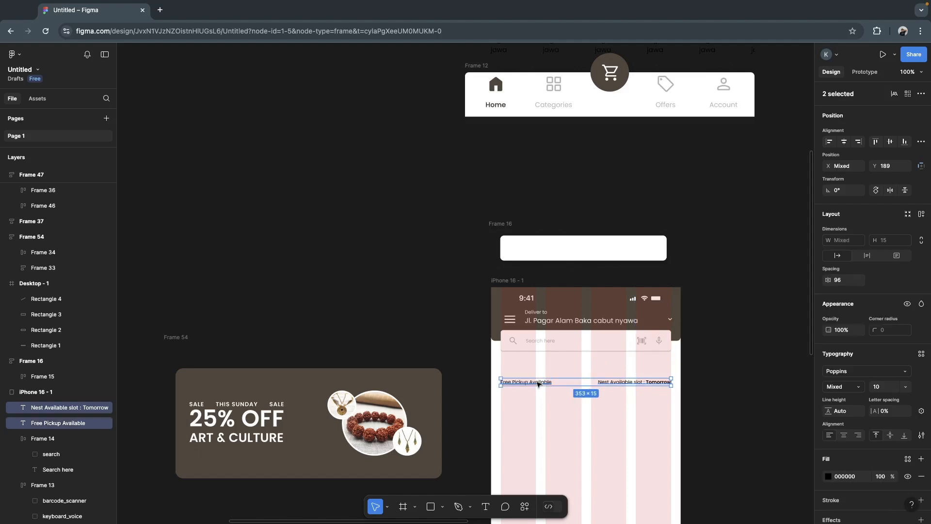
{"action": "left_click_drag", "start_coordinate": [571, 383], "coordinate": [573, 367]}
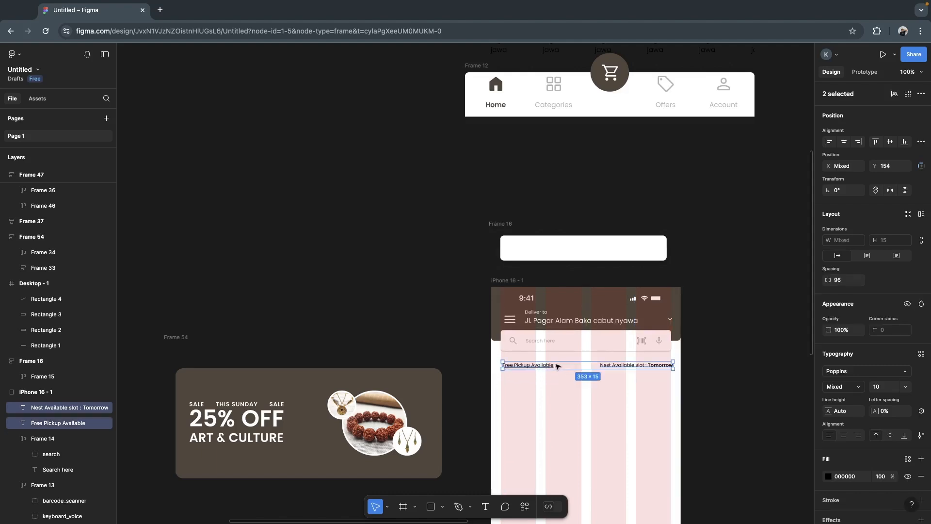
{"action": "left_click_drag", "start_coordinate": [561, 368], "coordinate": [563, 371]}
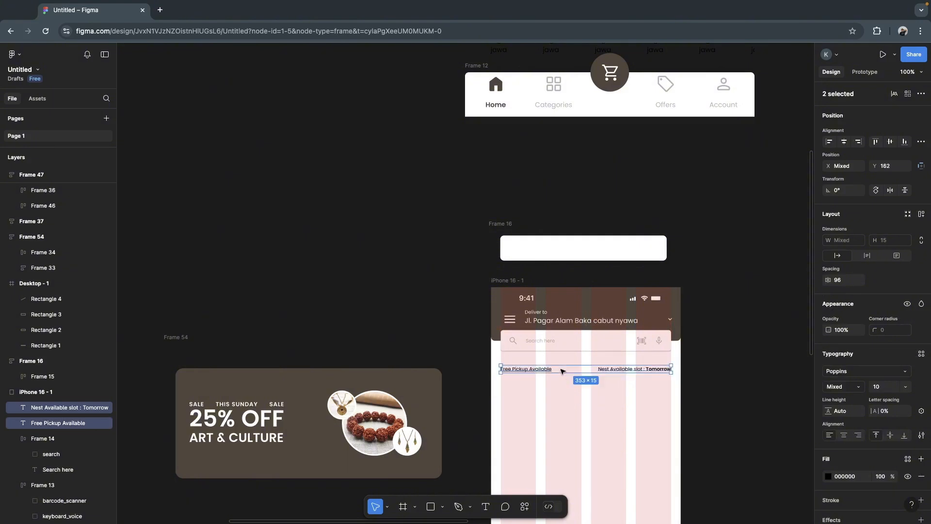
- Pull Frame 17 with the "25% OFF ART & CULTURE" text out of the banner onto the empty canvas above it
{"action": "left_click", "coordinate": [390, 328]}
{"action": "double_click", "coordinate": [239, 438]}
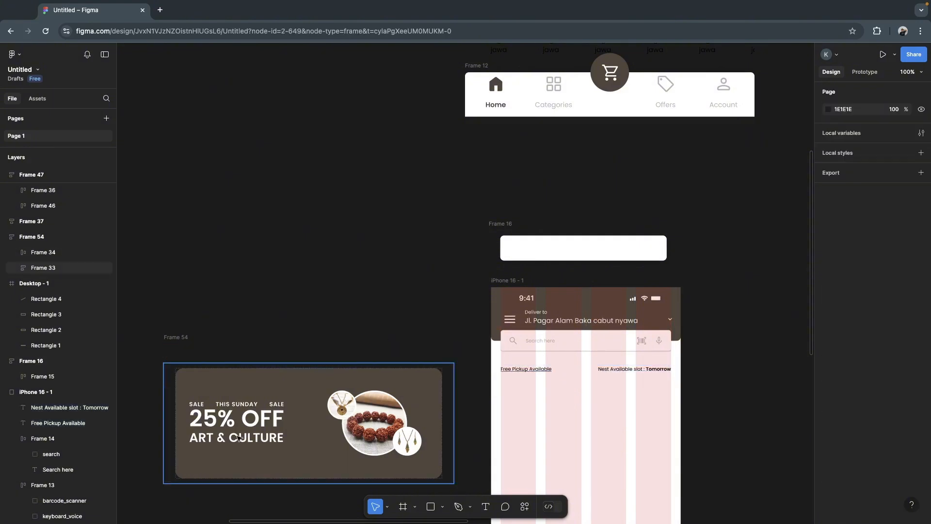
{"action": "double_click", "coordinate": [236, 427]}
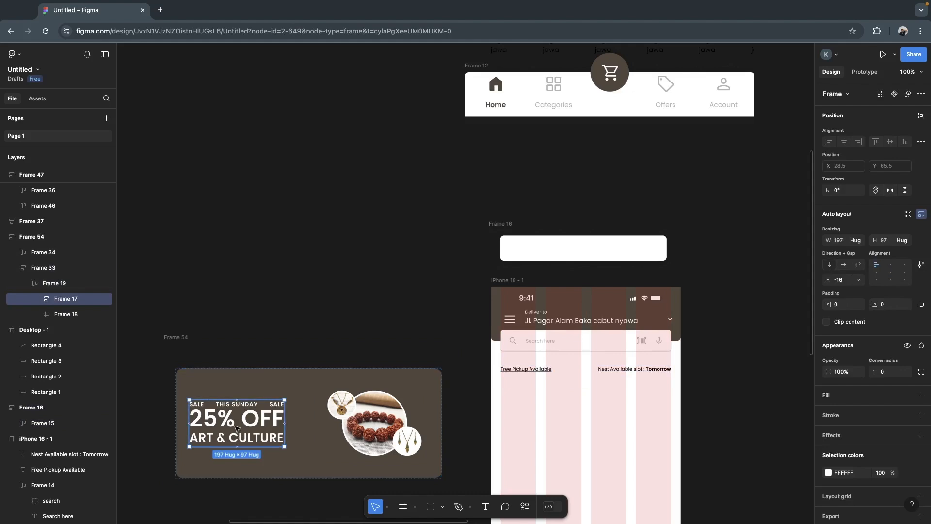
{"action": "left_click_drag", "start_coordinate": [230, 423], "coordinate": [277, 322]}
- Draw a 353 × 142 rectangle across the four grid columns below the pickup texts, at X 20, Y 231
{"action": "left_click", "coordinate": [397, 276]}
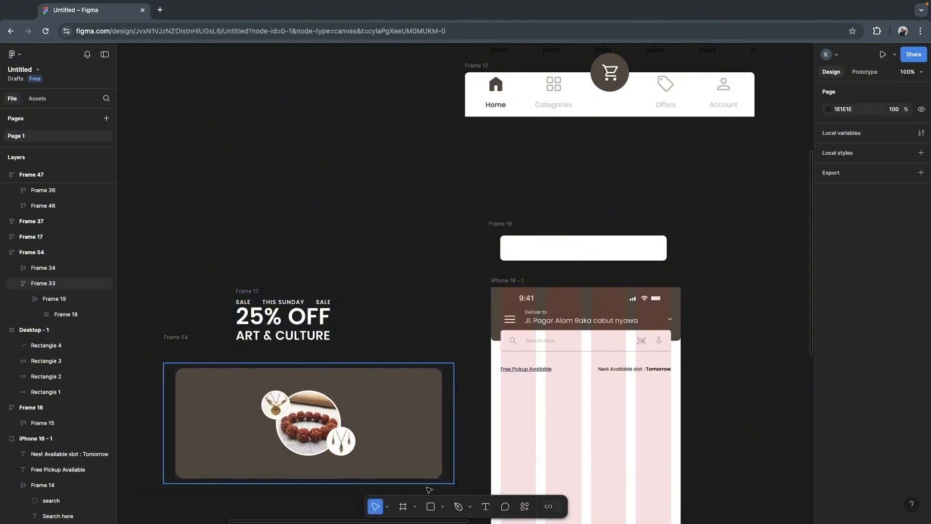
{"action": "left_click", "coordinate": [431, 509]}
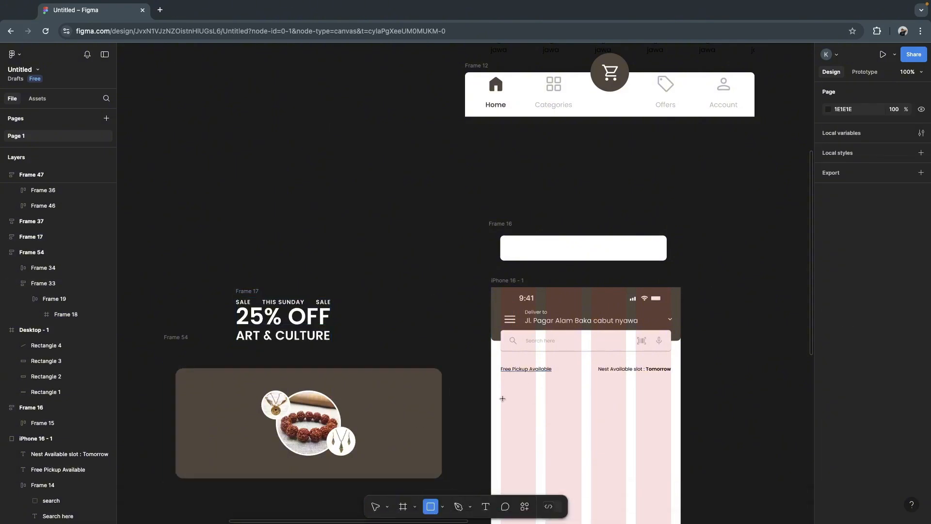
{"action": "mouse_move", "coordinate": [503, 398]}
{"action": "left_mouse_down"}
{"action": "mouse_move", "coordinate": [663, 446]}
{"action": "mouse_move", "coordinate": [672, 467]}
{"action": "left_mouse_up"}
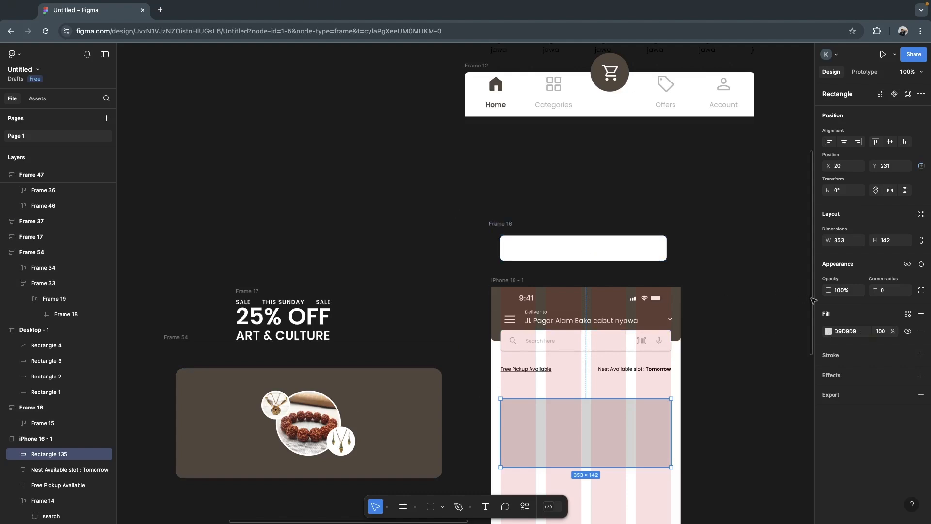
- Try to fill the new rectangle with the banner's sampled brown 5C5045, and undo the fill
{"action": "left_click", "coordinate": [829, 332]}
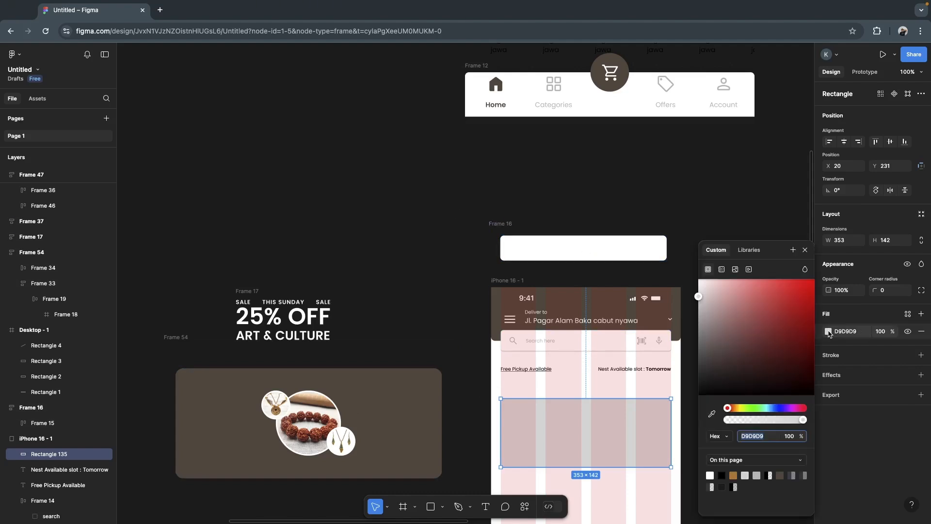
{"action": "left_click", "coordinate": [712, 415]}
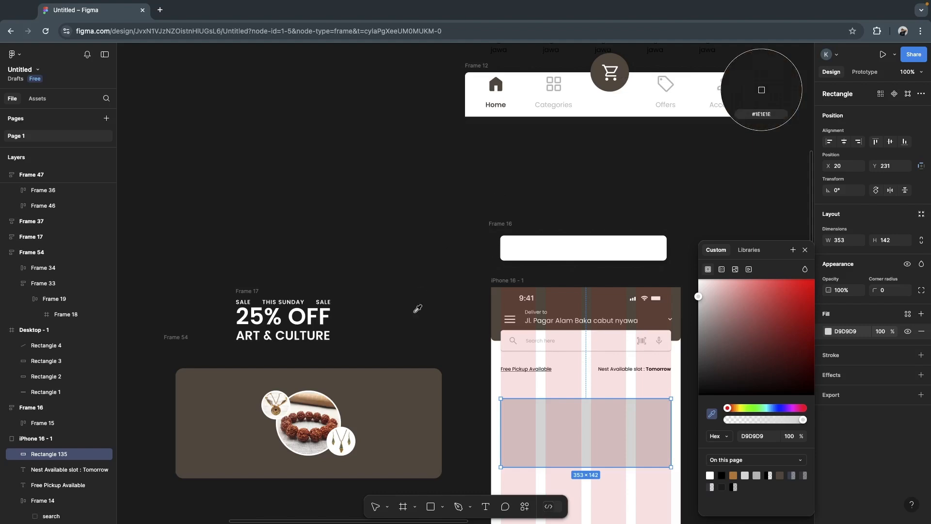
{"action": "left_click", "coordinate": [408, 380]}
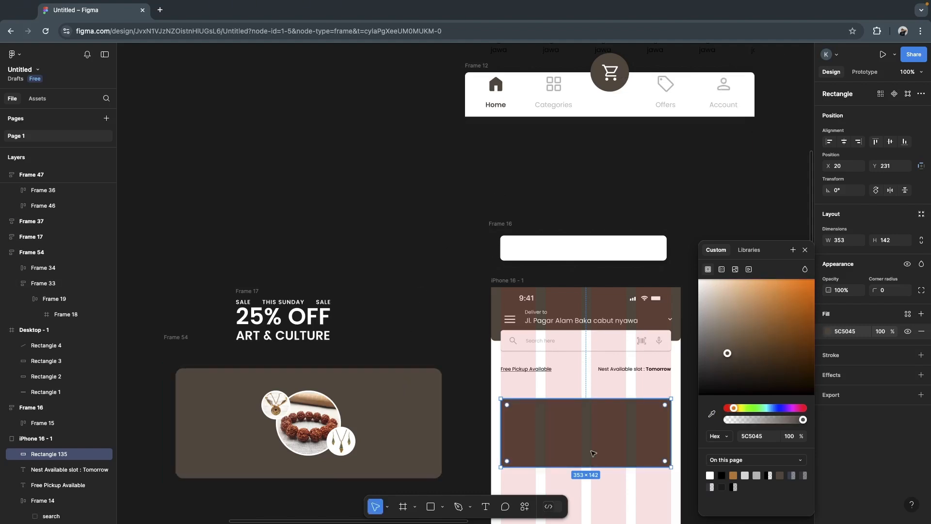
{"action": "left_click", "coordinate": [440, 324]}
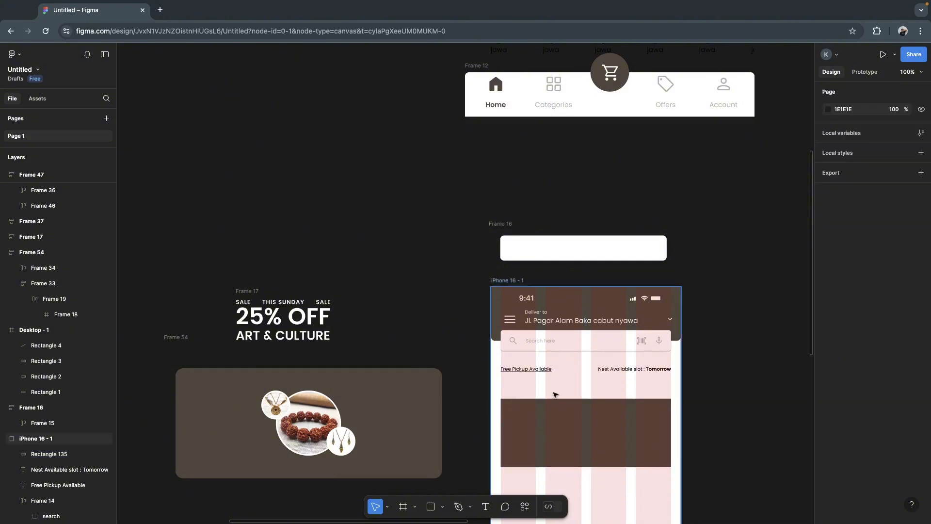
{"action": "key", "text": "ctrl+z"}
{"action": "key", "text": "ctrl+z"}
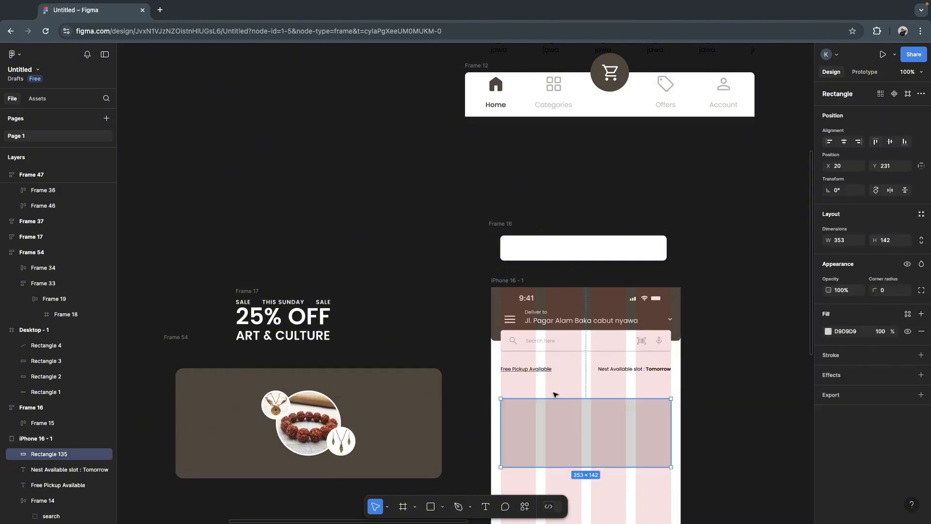
- Fill the new rectangle in the iPhone frame with brown 5C5045, sampled from the original banner
{"action": "left_click", "coordinate": [472, 394]}
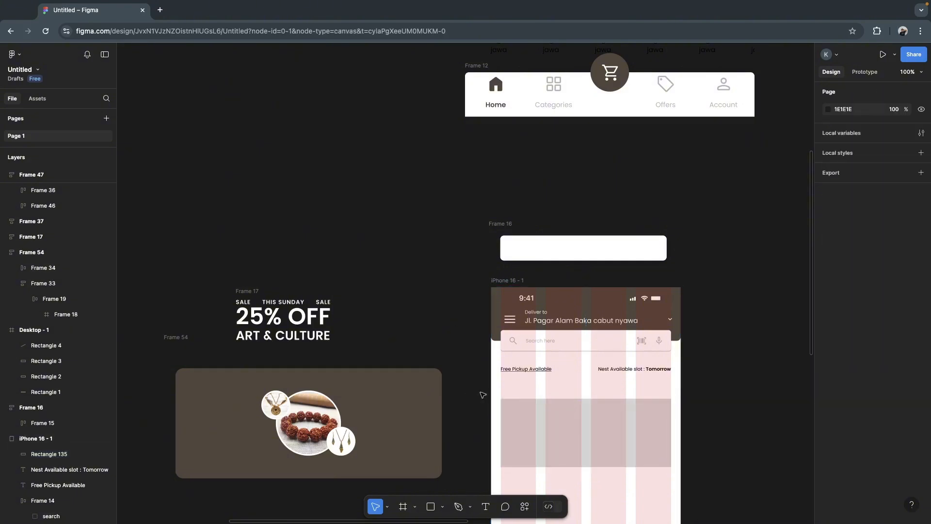
{"action": "left_click", "coordinate": [538, 419]}
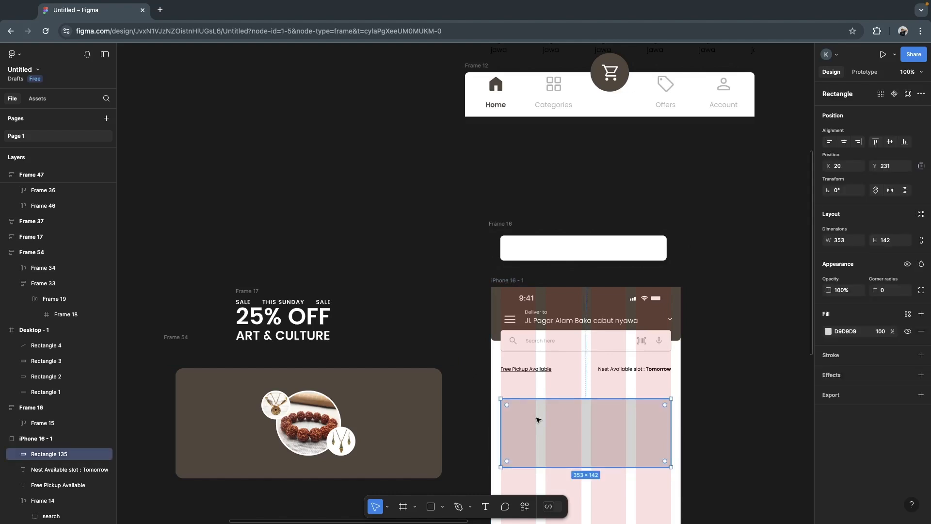
{"action": "left_click", "coordinate": [828, 331]}
{"action": "left_click", "coordinate": [711, 413]}
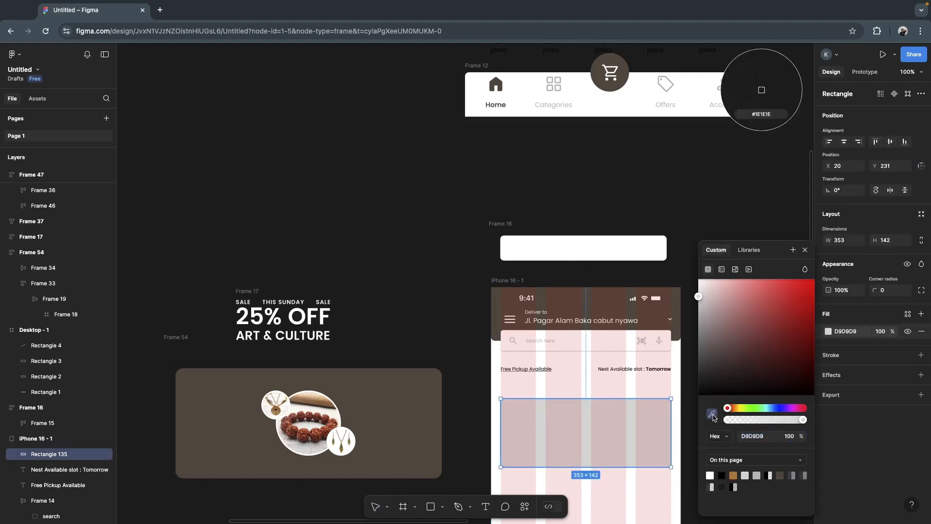
{"action": "left_click", "coordinate": [409, 391]}
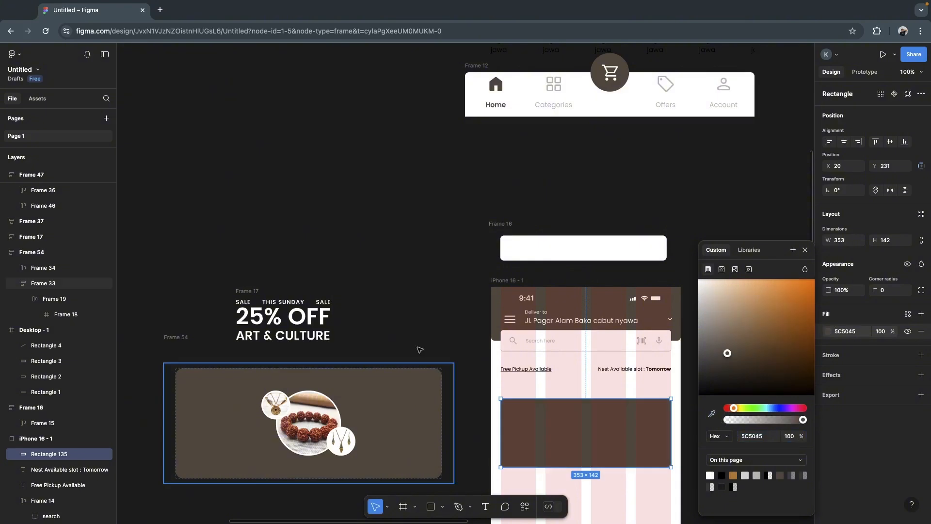
{"action": "left_click", "coordinate": [435, 324]}
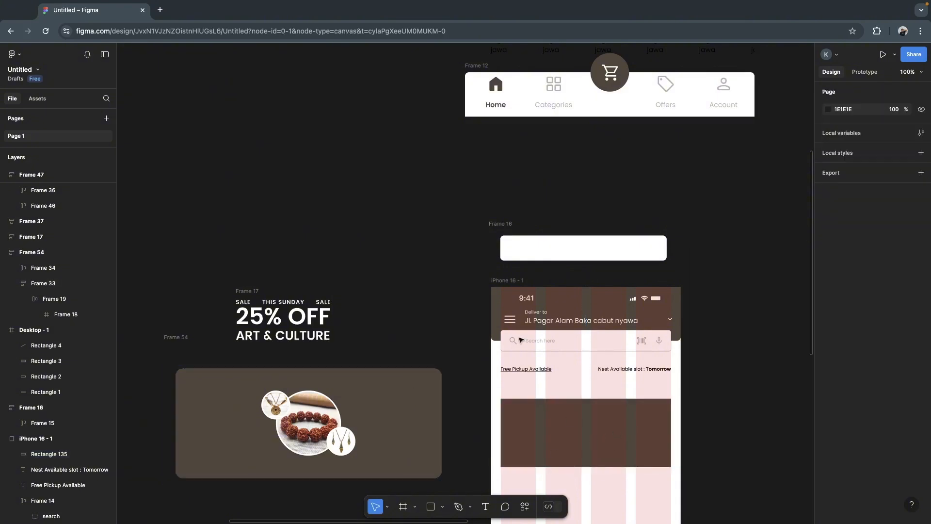
- Hide the 4-column layout grid of the iPhone 16 - 1 frame
{"action": "left_click", "coordinate": [499, 281]}
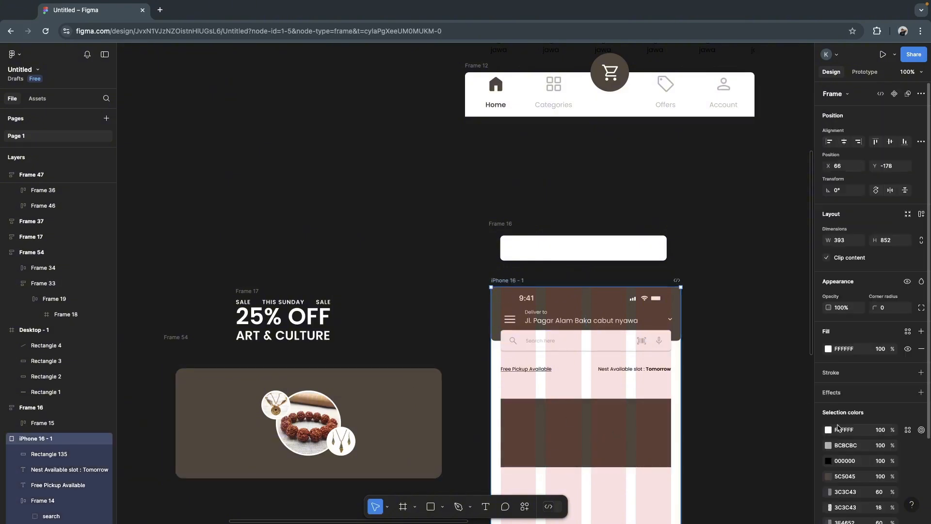
{"action": "scroll", "coordinate": [905, 371], "scroll_direction": "down", "scroll_amount": 2}
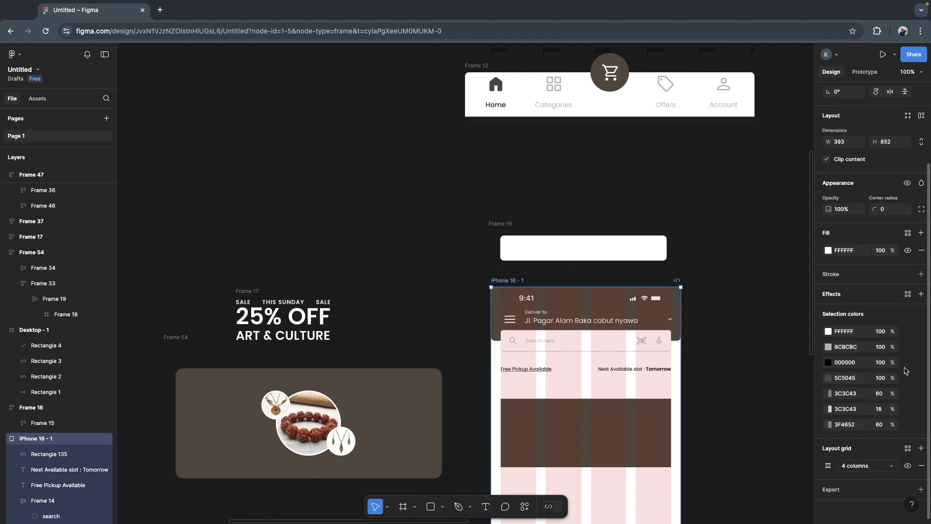
{"action": "left_click", "coordinate": [908, 466]}
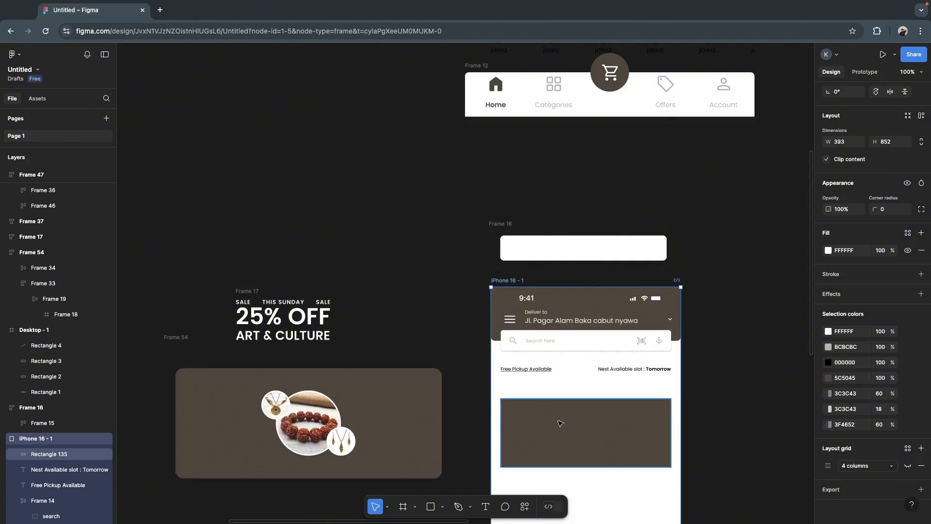
- Move Frame 33 with the brown banner and necklace images out of Frame 54 to X -620, Y -100
{"action": "left_click", "coordinate": [398, 404]}
{"action": "mouse_move", "coordinate": [398, 403]}
{"action": "left_mouse_down"}
{"action": "mouse_move", "coordinate": [472, 259]}
{"action": "mouse_move", "coordinate": [473, 421]}
{"action": "mouse_move", "coordinate": [388, 391]}
{"action": "left_mouse_up"}
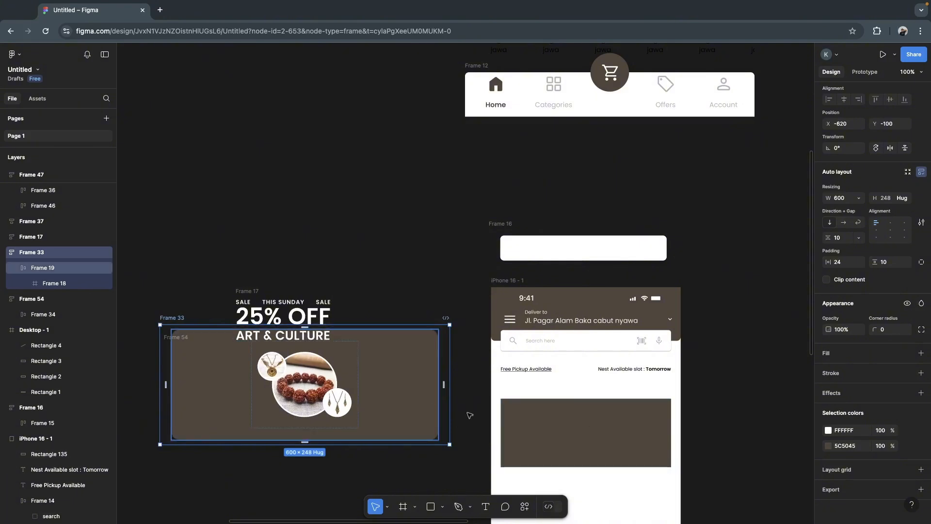
{"action": "left_click", "coordinate": [481, 371]}
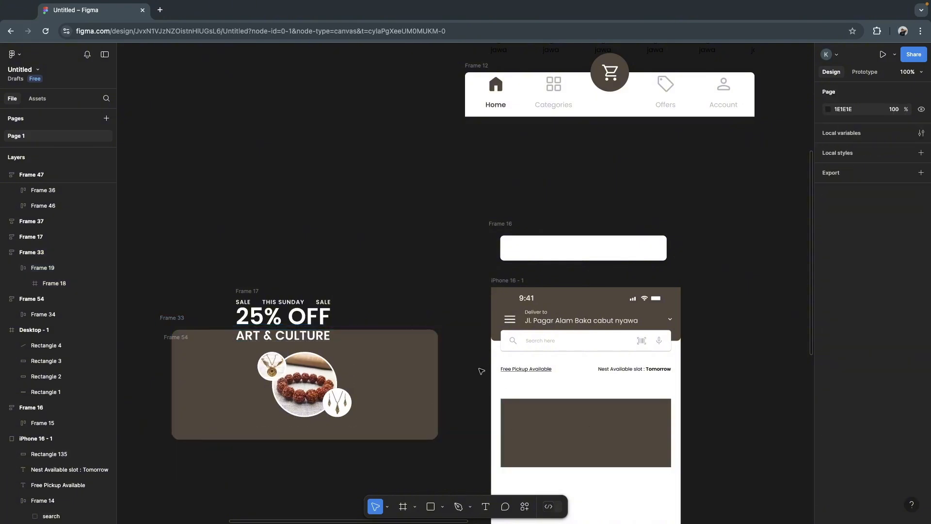
- Round the corners of the brown rectangle in the iPhone frame and check the corner radius of the search bar for comparison
{"action": "left_click", "coordinate": [566, 433]}
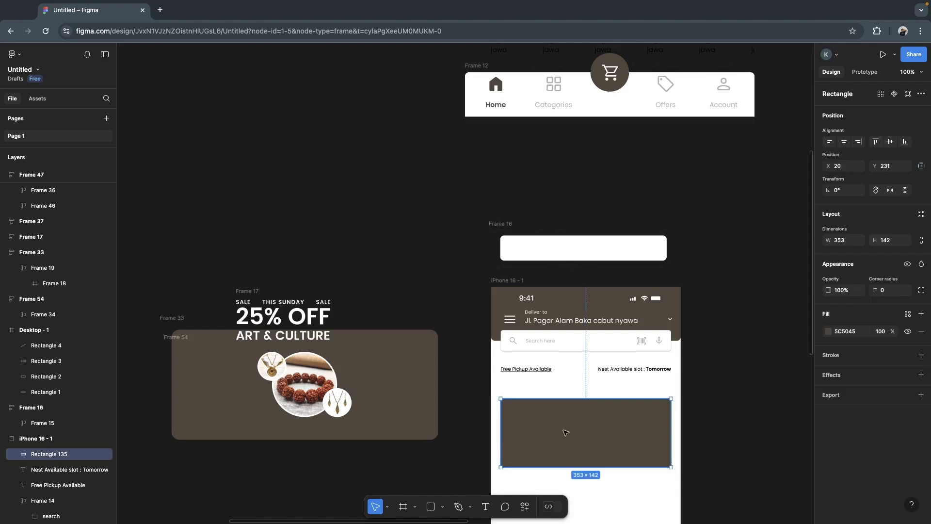
{"action": "left_click", "coordinate": [887, 291]}
{"action": "left_click", "coordinate": [774, 341]}
{"action": "left_click", "coordinate": [606, 437]}
{"action": "left_click", "coordinate": [738, 415]}
{"action": "left_click", "coordinate": [654, 419]}
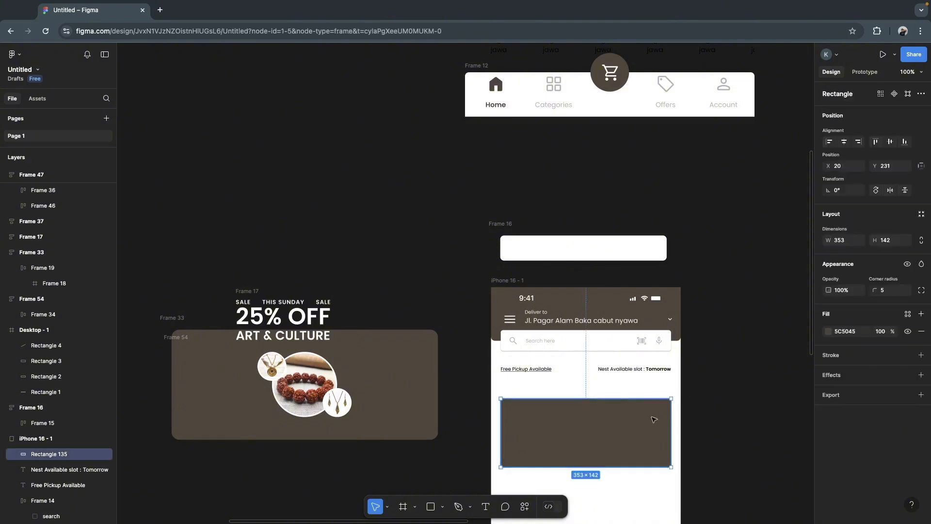
{"action": "left_click", "coordinate": [889, 294]}
{"action": "left_click", "coordinate": [716, 395]}
{"action": "left_click", "coordinate": [669, 338]}
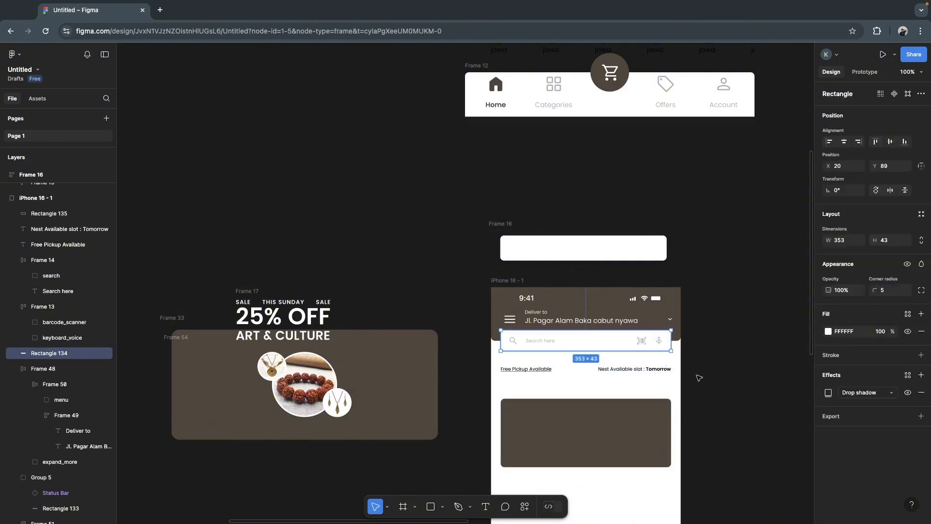
{"action": "left_click", "coordinate": [728, 346]}
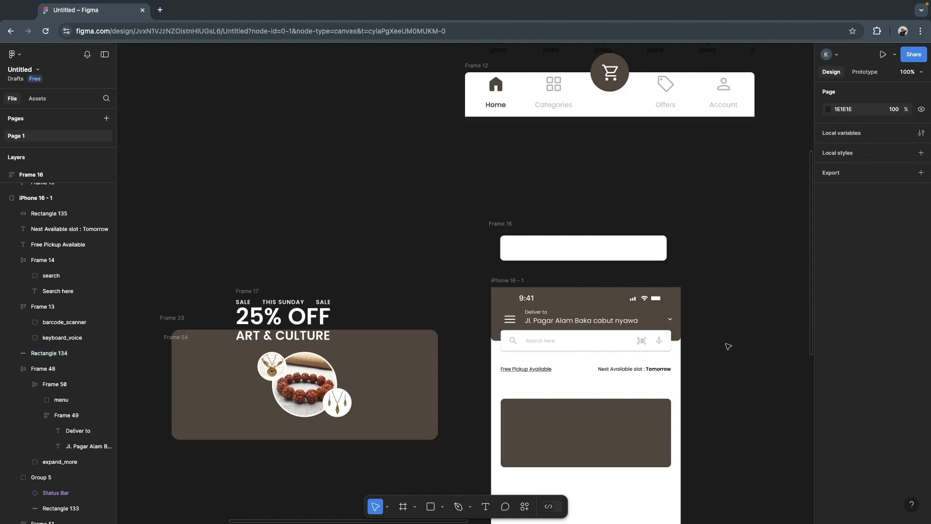
{"action": "left_click", "coordinate": [607, 428]}
- Show the 4-column layout grid of the iPhone 16 - 1 frame
{"action": "left_click", "coordinate": [513, 280]}
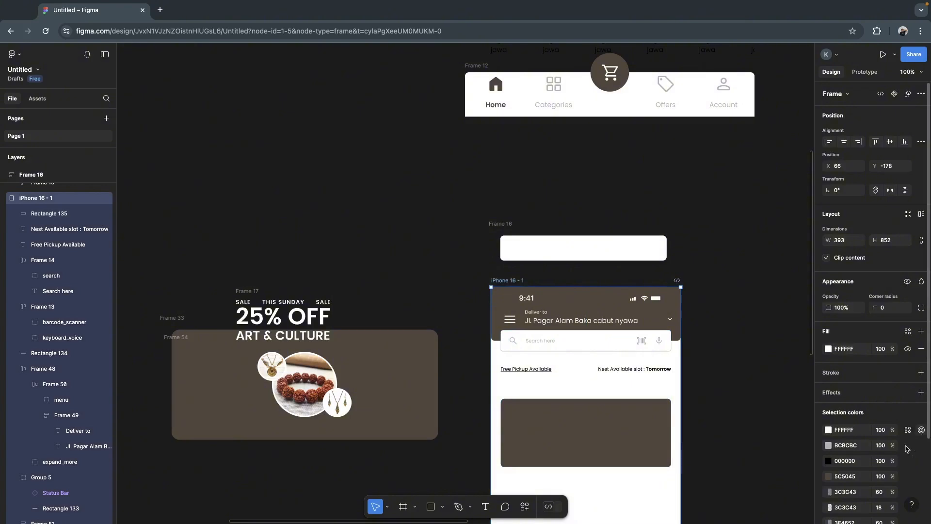
{"action": "scroll", "coordinate": [905, 449], "scroll_direction": "down", "scroll_amount": 2}
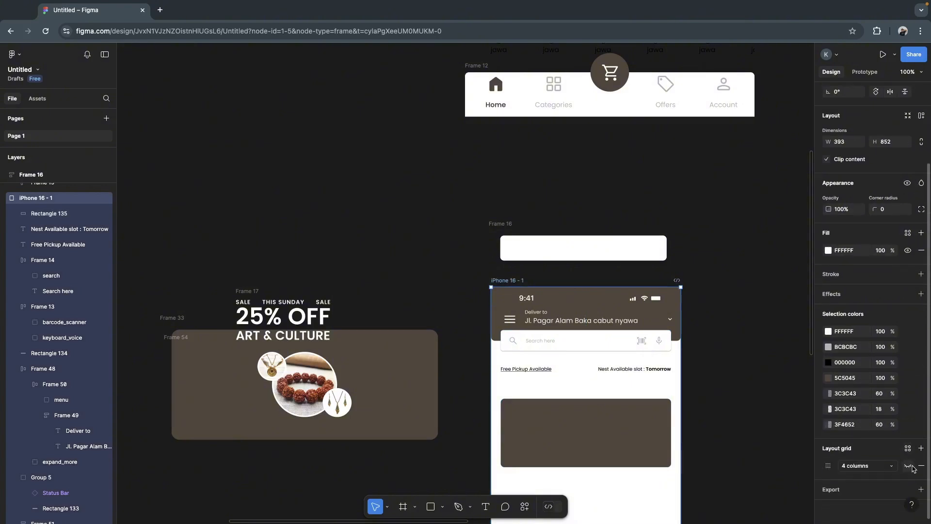
{"action": "left_click", "coordinate": [909, 465]}
{"action": "left_click", "coordinate": [767, 369]}
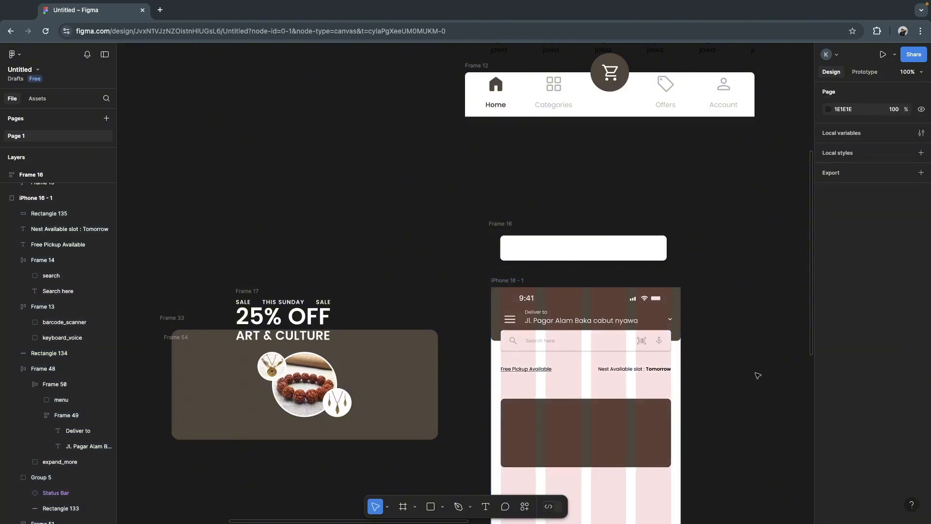
- Fit the brown rectangle's sides to the column grid at 353 wide and move it up to Y 189, just below the pickup texts
{"action": "left_click", "coordinate": [612, 428]}
{"action": "left_click_drag", "start_coordinate": [500, 435], "coordinate": [499, 436]}
{"action": "left_click_drag", "start_coordinate": [671, 429], "coordinate": [671, 429]}
{"action": "left_click", "coordinate": [728, 391]}
{"action": "left_click", "coordinate": [601, 436]}
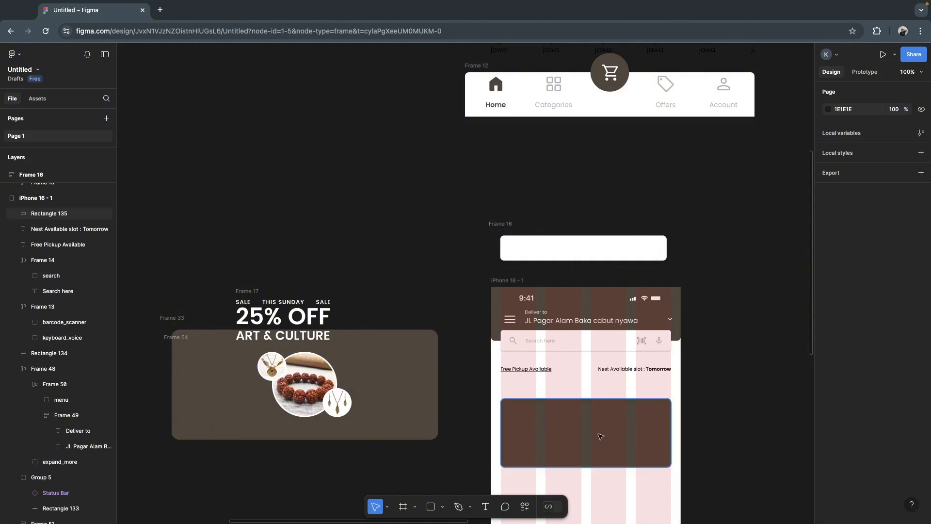
{"action": "left_click_drag", "start_coordinate": [601, 425], "coordinate": [602, 417]}
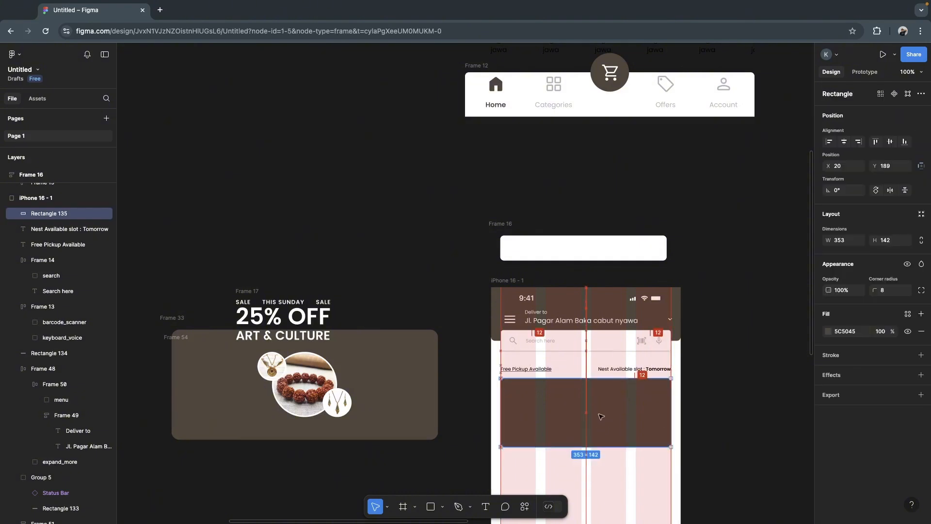
- Move the 25% OFF sale text block (Frame 17) onto the brown rectangle in the iPhone frame, at X 46, Y 211
{"action": "left_click", "coordinate": [329, 375]}
{"action": "left_click", "coordinate": [328, 375]}
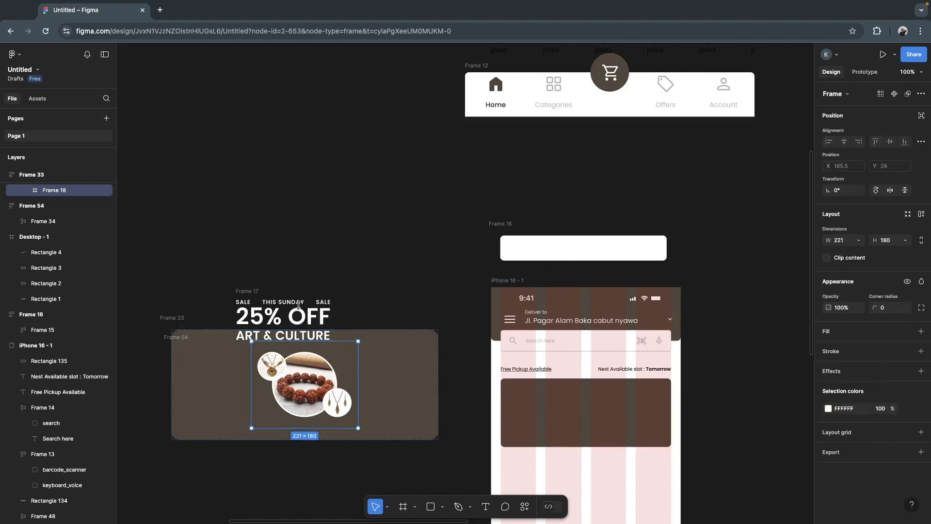
{"action": "left_click", "coordinate": [250, 293]}
{"action": "left_click_drag", "start_coordinate": [250, 293], "coordinate": [528, 386]}
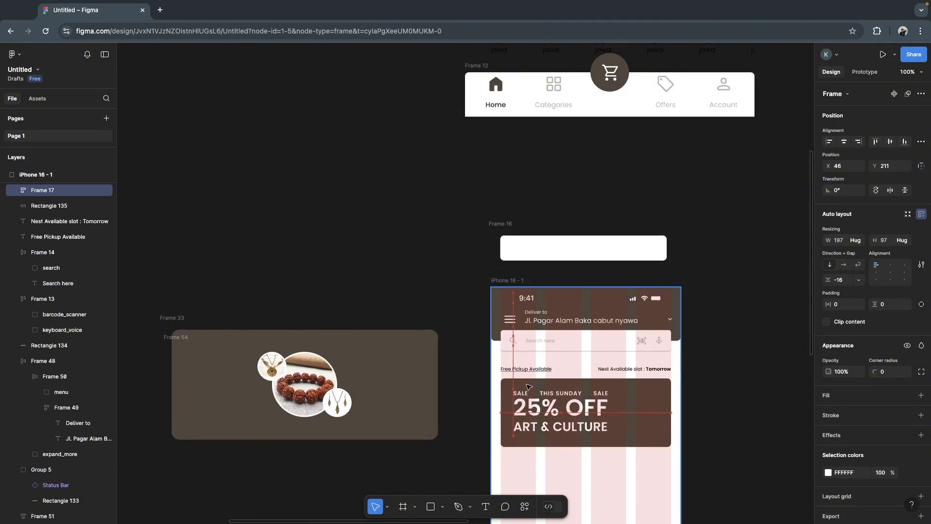
{"action": "left_click", "coordinate": [754, 411]}
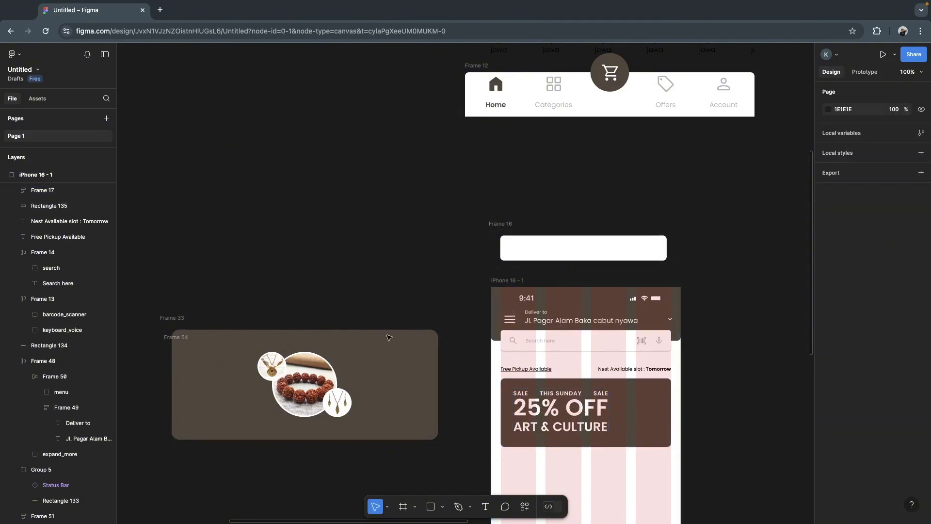
- Move the bracelet and necklace images (Frame 18) into the iPhone frame below the banner text, at X 120, Y 301
{"action": "left_click", "coordinate": [302, 374]}
{"action": "left_click_drag", "start_coordinate": [300, 376], "coordinate": [598, 478]}
{"action": "left_click", "coordinate": [539, 407]}
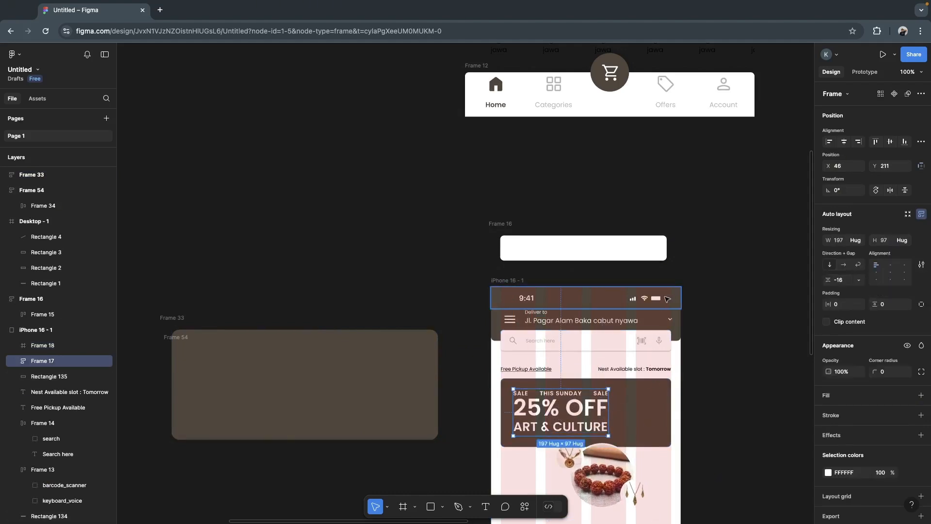
- Compare the dimensions and banner layout of the Example frame with those of the iPhone 16 - 1 frame
{"action": "scroll", "coordinate": [454, 272], "scroll_direction": "down", "scroll_amount": 5}
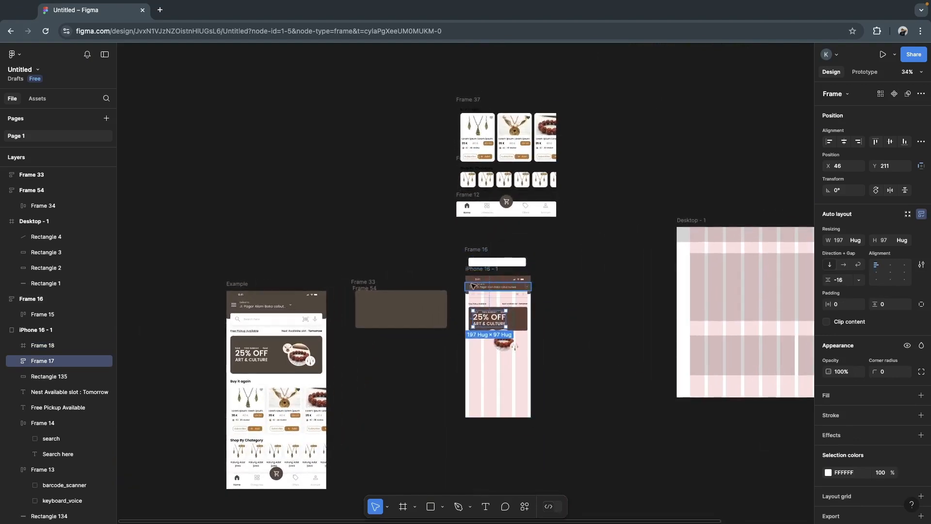
{"action": "left_click", "coordinate": [471, 273]}
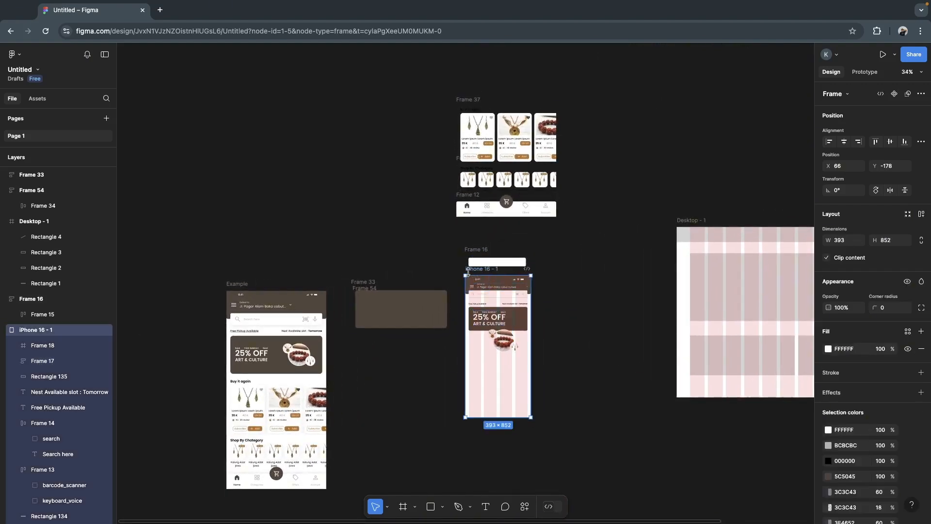
{"action": "left_click", "coordinate": [233, 286]}
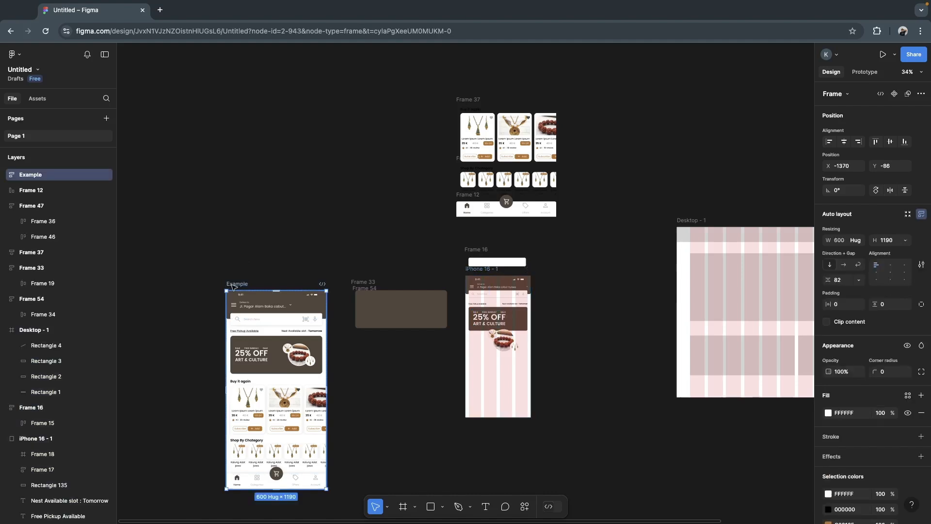
{"action": "left_click", "coordinate": [345, 221]}
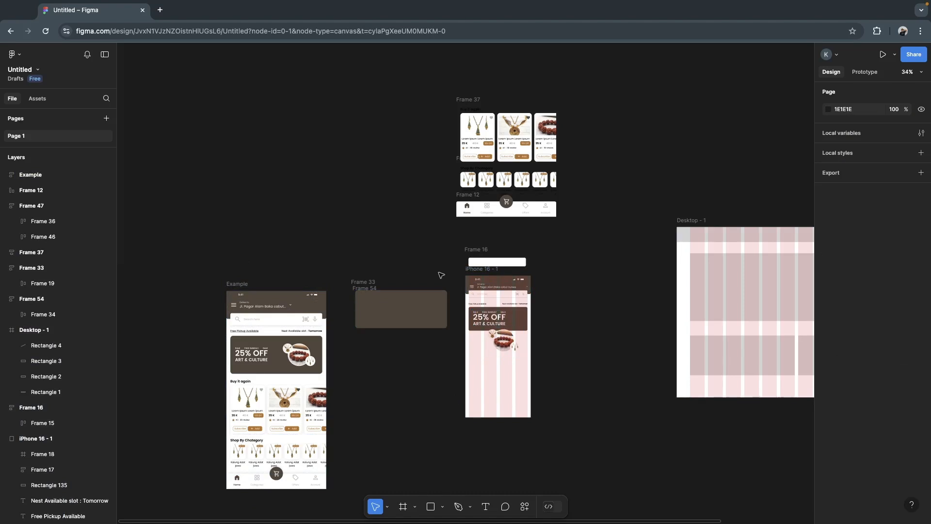
{"action": "left_click", "coordinate": [470, 274]}
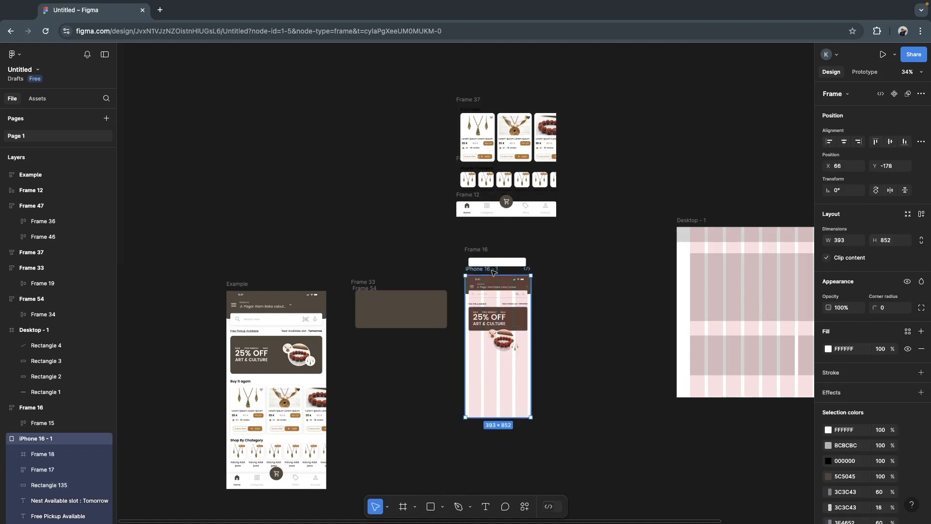
{"action": "scroll", "coordinate": [491, 272], "scroll_direction": "up", "scroll_amount": 5}
{"action": "scroll", "coordinate": [494, 273], "scroll_direction": "down", "scroll_amount": 3}
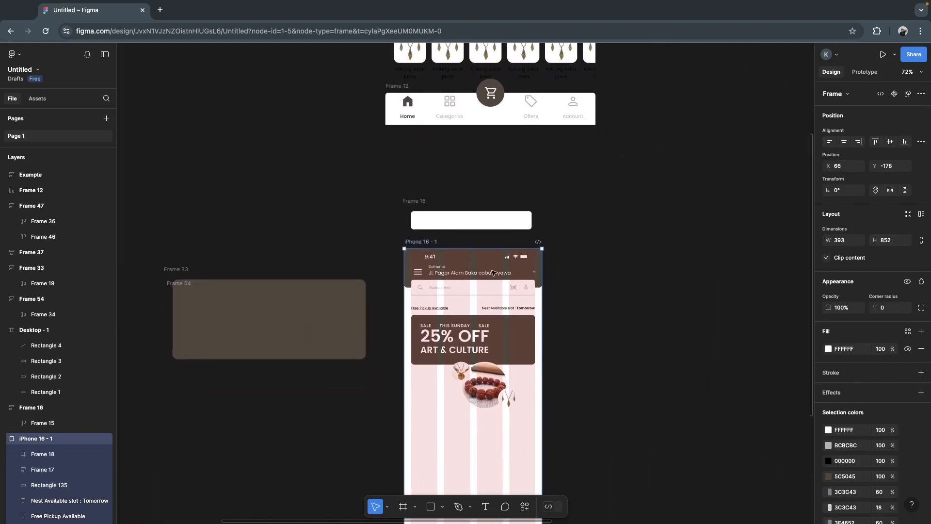
{"action": "scroll", "coordinate": [611, 310], "scroll_direction": "up", "scroll_amount": 5}
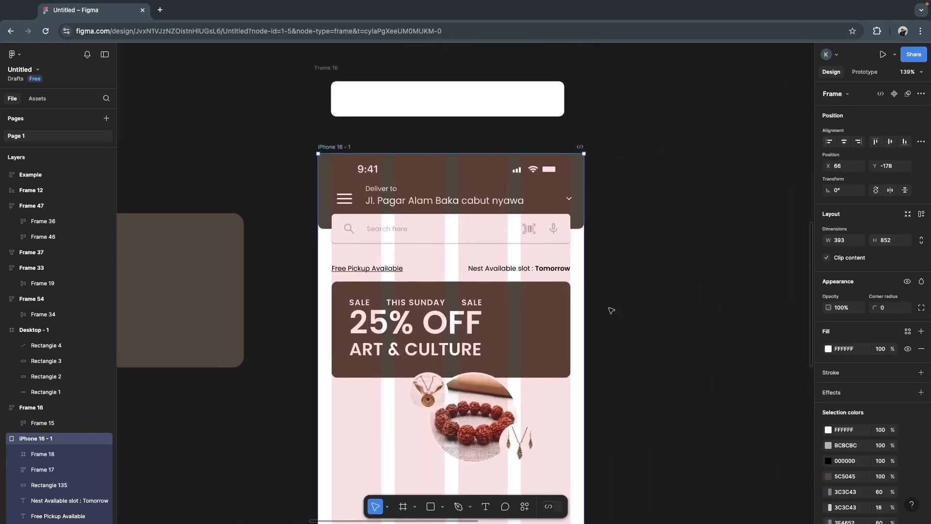
- Check the 25% OFF text's typography and shift the sale text block (Frame 17) to X 39, Y 211
{"action": "left_click", "coordinate": [488, 398]}
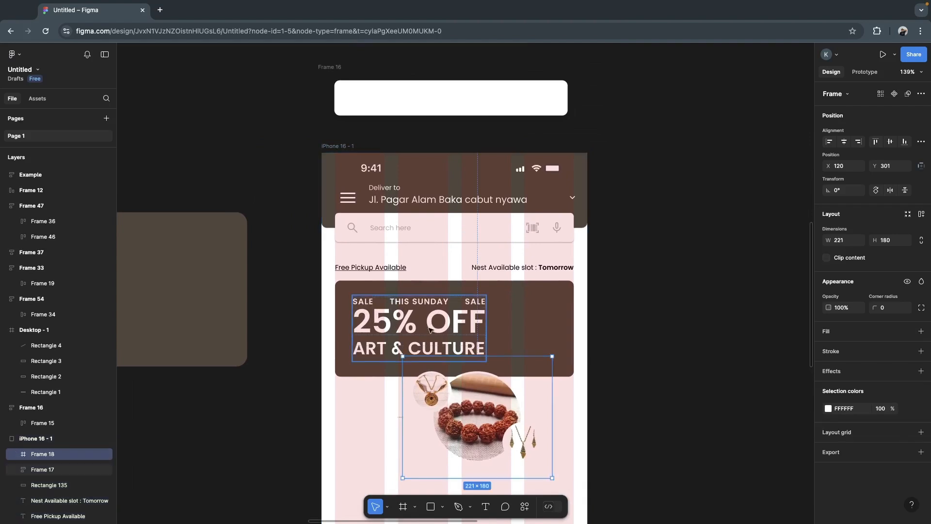
{"action": "double_click", "coordinate": [408, 324]}
{"action": "double_click", "coordinate": [437, 316]}
{"action": "left_click", "coordinate": [688, 332]}
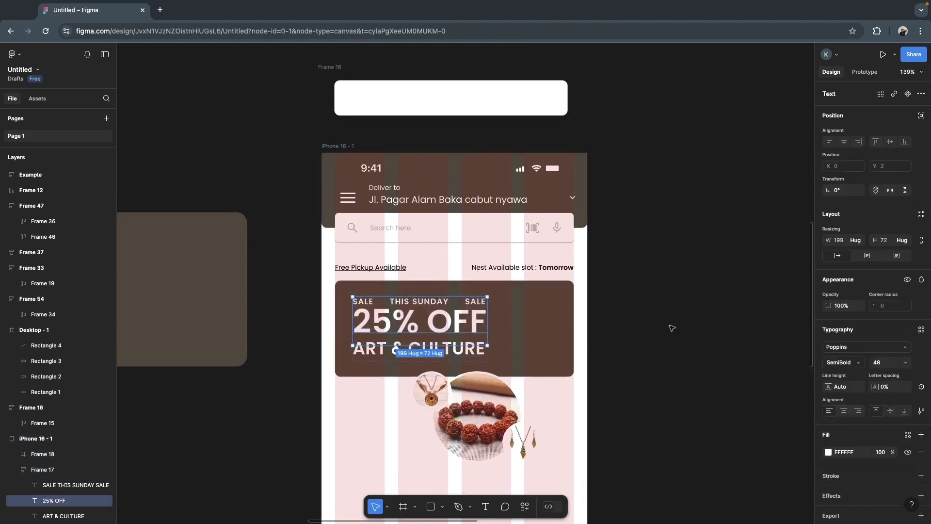
{"action": "left_click", "coordinate": [672, 329]}
{"action": "left_click", "coordinate": [460, 330]}
{"action": "left_click_drag", "start_coordinate": [460, 329], "coordinate": [454, 323]}
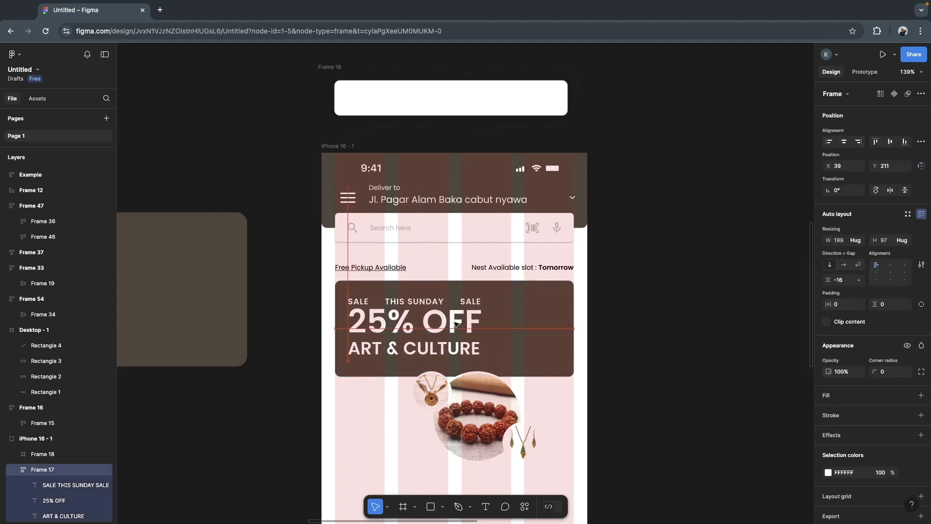
- Delete the large bracelet image from Frame 18 and move the necklace-and-earrings image (image 6) out of that frame
{"action": "double_click", "coordinate": [475, 405]}
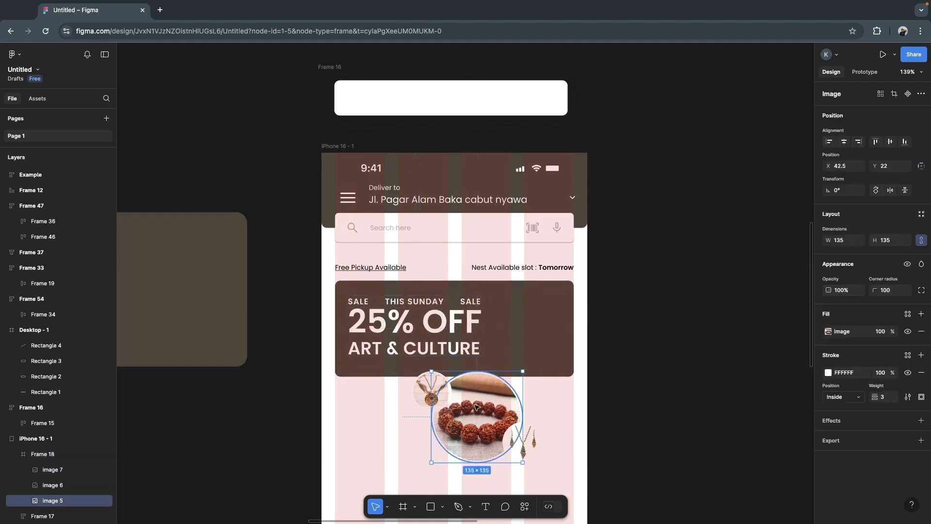
{"action": "key", "text": "Delete"}
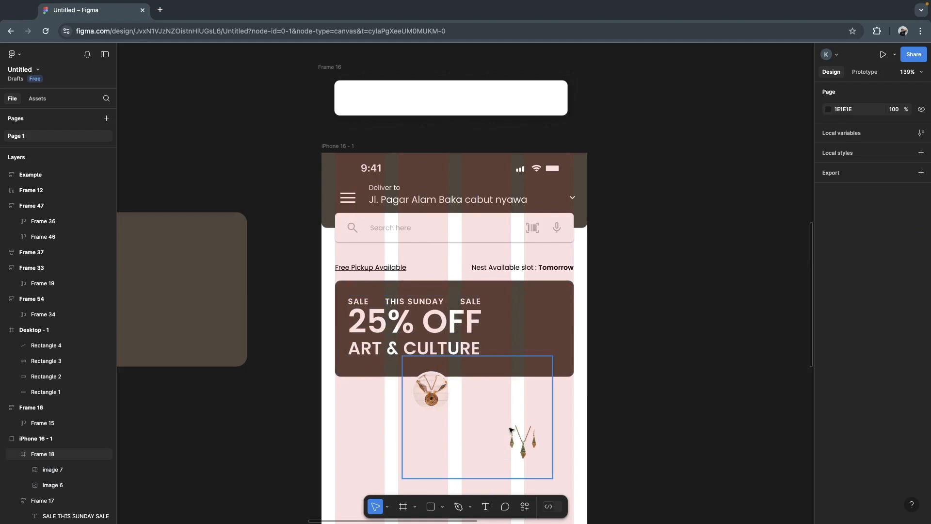
{"action": "left_click", "coordinate": [524, 439]}
{"action": "left_click_drag", "start_coordinate": [524, 438], "coordinate": [398, 432]}
- Move both small circular necklace images up onto the banner, taking image 7 out of Frame 18, and delete the emptied Frame 18
{"action": "left_click", "coordinate": [432, 398]}
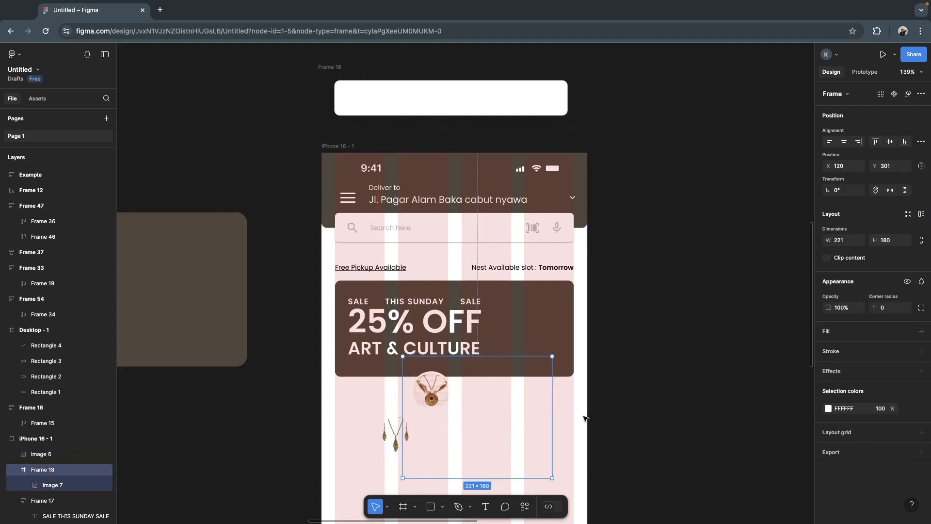
{"action": "left_click", "coordinate": [431, 397]}
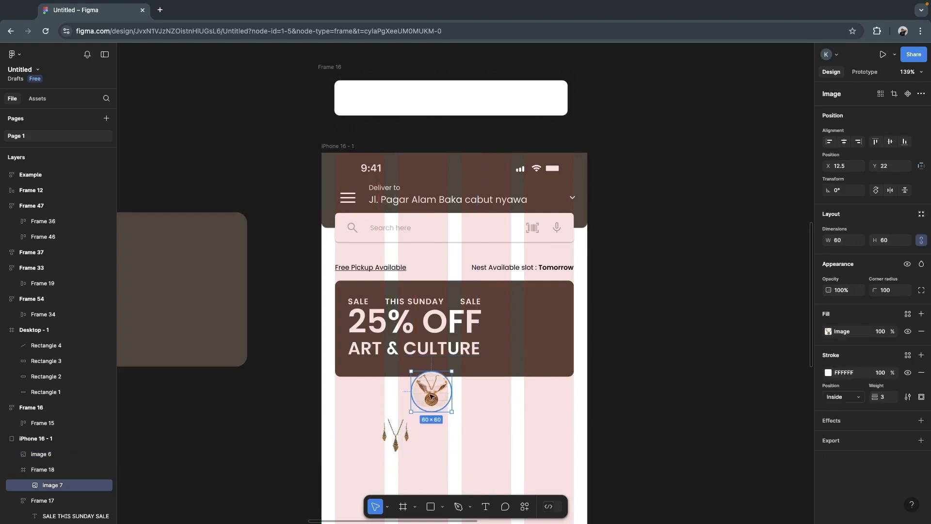
{"action": "left_click", "coordinate": [394, 431], "text": "shift"}
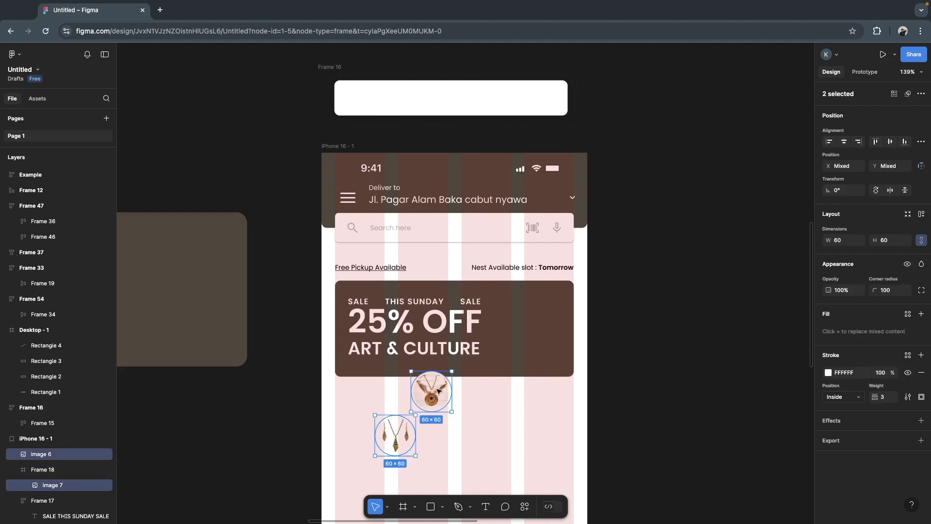
{"action": "left_click_drag", "start_coordinate": [437, 394], "coordinate": [495, 283]}
{"action": "left_click", "coordinate": [451, 426]}
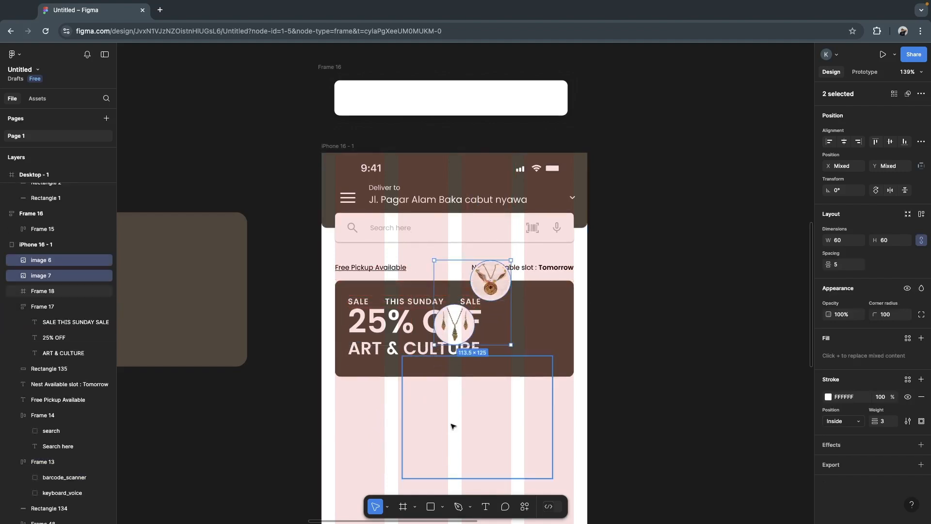
{"action": "key", "text": "Delete"}
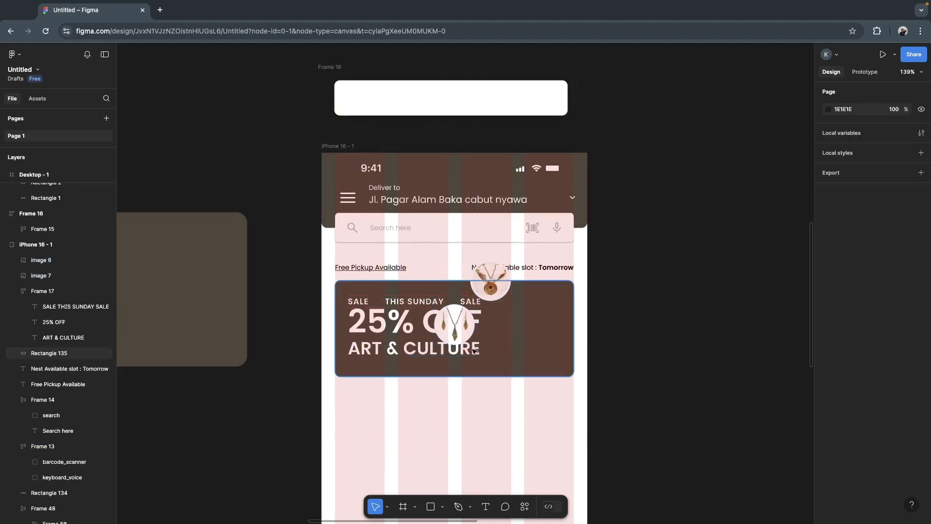
- Place the two circular images overlapping diagonally beside the sale text, image 7 at X 272, Y 209, and layer image 7 above image 6
{"action": "left_click_drag", "start_coordinate": [450, 331], "coordinate": [508, 357]}
{"action": "left_click_drag", "start_coordinate": [499, 288], "coordinate": [533, 320]}
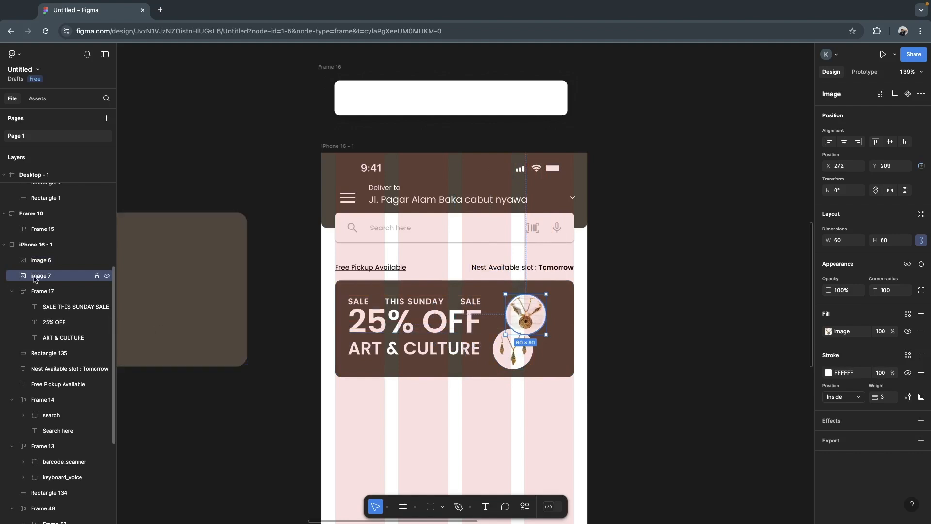
{"action": "left_click_drag", "start_coordinate": [37, 276], "coordinate": [36, 258]}
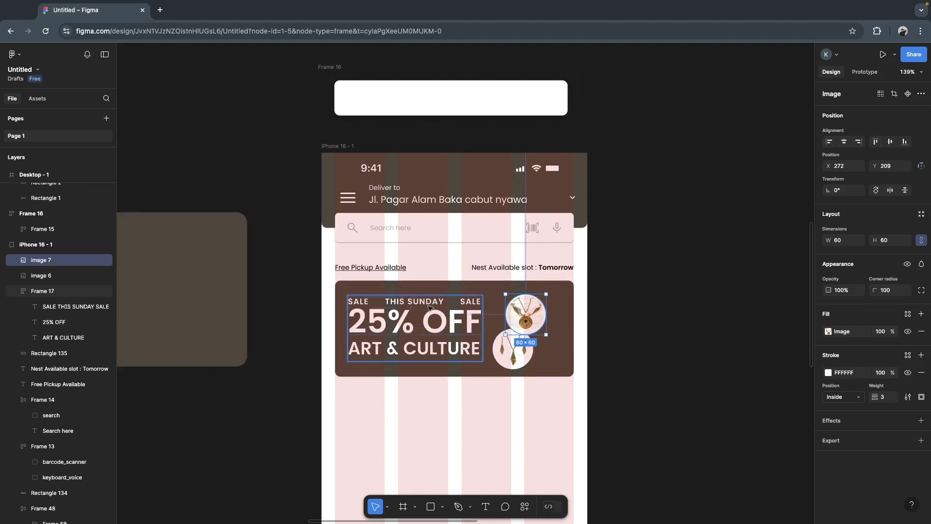
{"action": "left_click", "coordinate": [670, 350]}
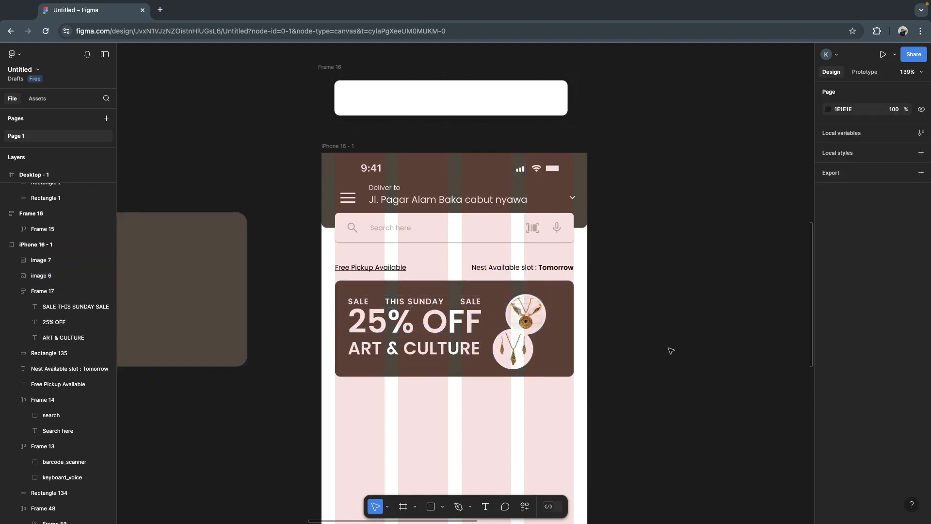
- Shift both circular images together slightly right and up, and move the sale text block to X 46, Y 211
{"action": "left_click", "coordinate": [518, 345]}
{"action": "left_click", "coordinate": [528, 319], "text": "shift"}
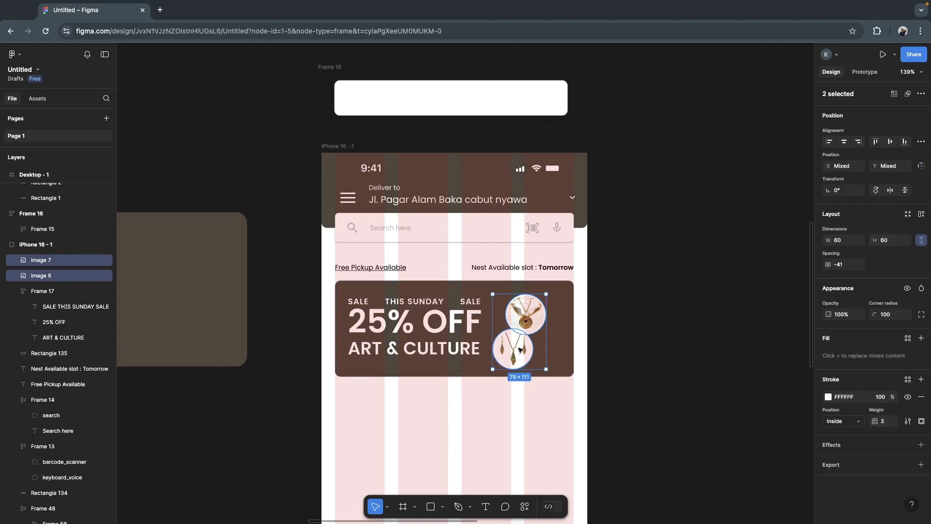
{"action": "left_click_drag", "start_coordinate": [518, 349], "coordinate": [525, 345]}
{"action": "left_click", "coordinate": [428, 343]}
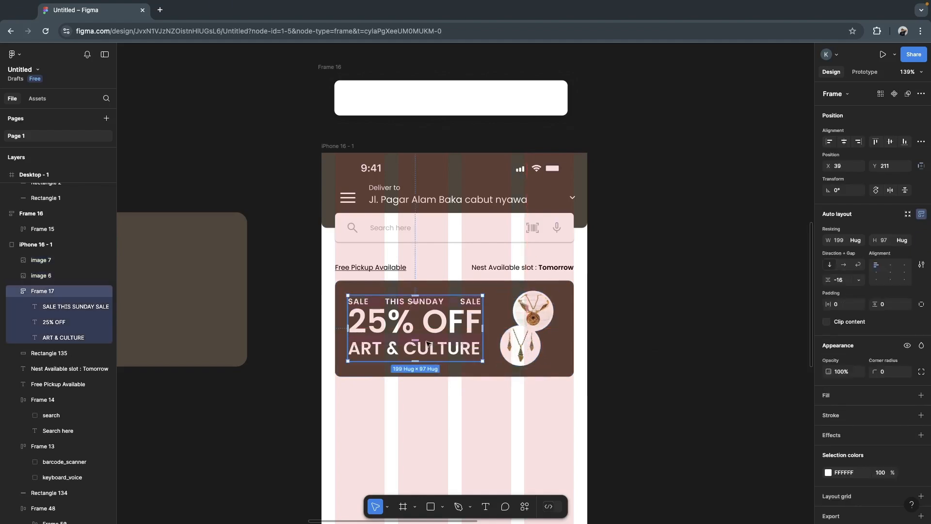
{"action": "left_click_drag", "start_coordinate": [428, 343], "coordinate": [431, 345]}
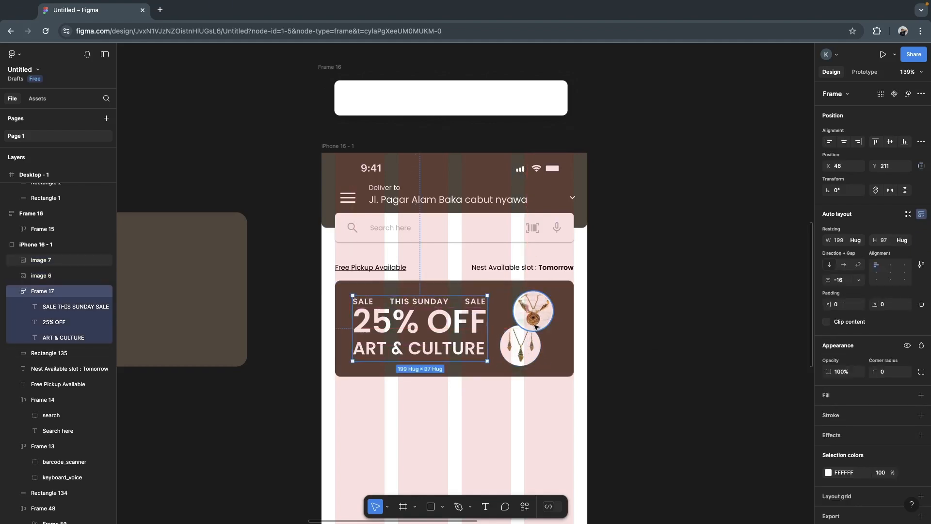
- Shift the sale text block and both circular images together slightly right to center them within the brown banner
{"action": "left_click", "coordinate": [534, 319]}
{"action": "left_click", "coordinate": [530, 341], "text": "shift"}
{"action": "left_click", "coordinate": [465, 332], "text": "shift"}
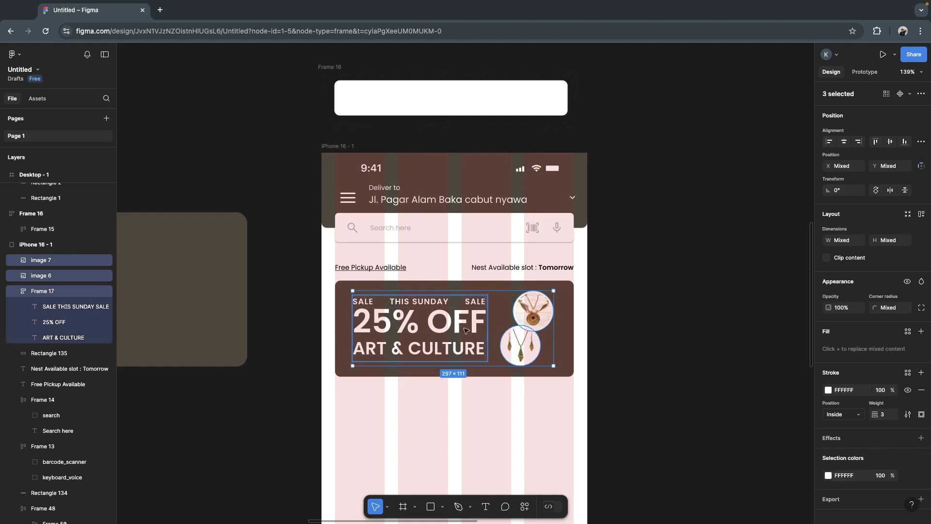
{"action": "left_click_drag", "start_coordinate": [461, 331], "coordinate": [469, 331]}
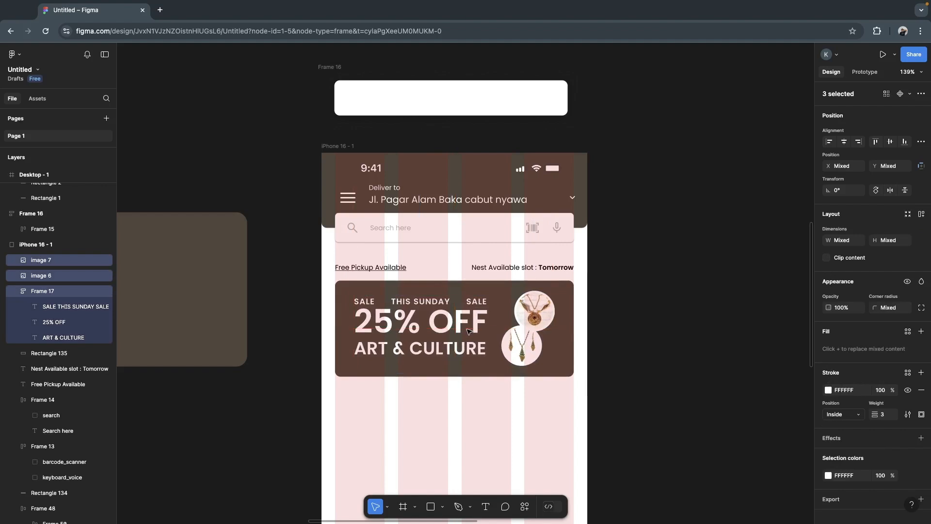
{"action": "left_click", "coordinate": [643, 348]}
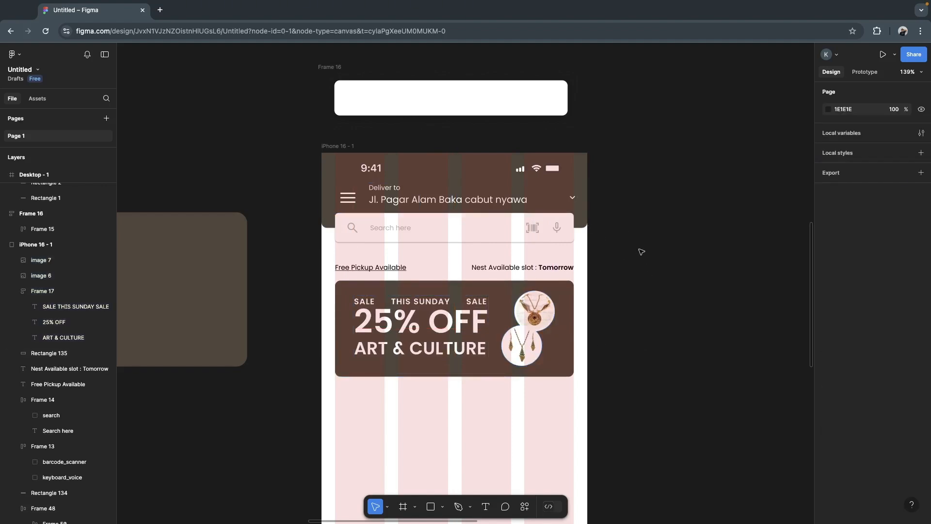
- Take the first product card, Frame 30, out of Frame 37 and place it on the empty canvas beside the iPhone 16 - 1 frame
{"action": "scroll", "coordinate": [641, 267], "scroll_direction": "down", "scroll_amount": 3}
{"action": "scroll", "coordinate": [640, 268], "scroll_direction": "down", "scroll_amount": 5}
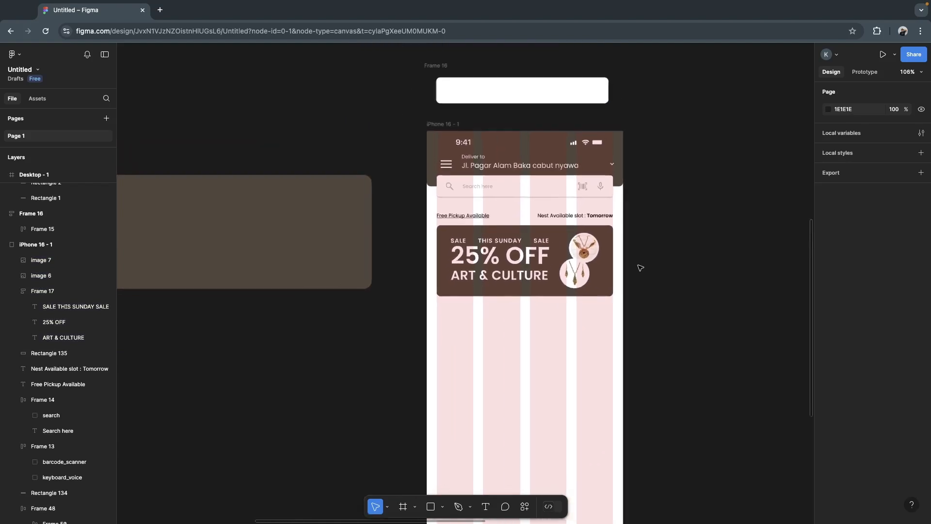
{"action": "scroll", "coordinate": [640, 267], "scroll_direction": "left", "scroll_amount": 10}
{"action": "scroll", "coordinate": [640, 268], "scroll_direction": "left", "scroll_amount": 2}
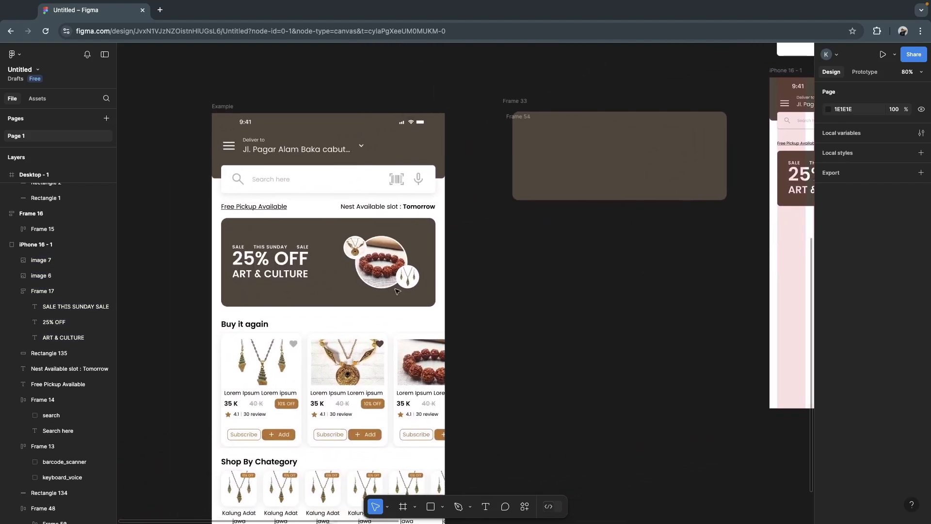
{"action": "left_click", "coordinate": [250, 329]}
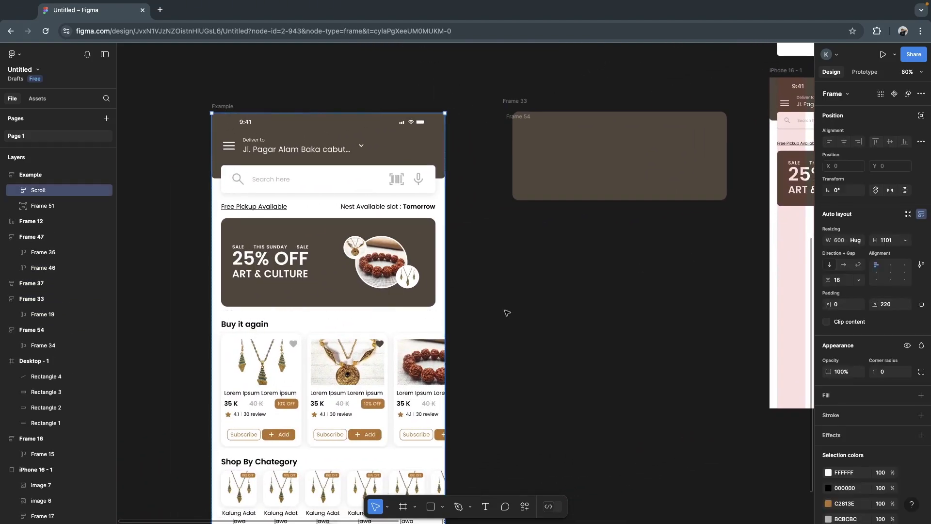
{"action": "scroll", "coordinate": [507, 312], "scroll_direction": "right", "scroll_amount": 10}
{"action": "scroll", "coordinate": [507, 313], "scroll_direction": "down", "scroll_amount": 5}
{"action": "scroll", "coordinate": [506, 313], "scroll_direction": "up", "scroll_amount": 3}
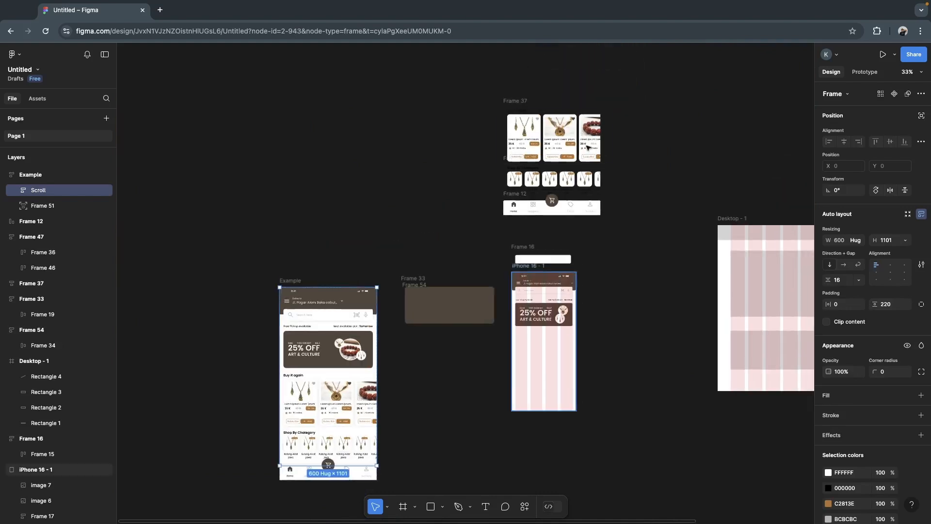
{"action": "double_click", "coordinate": [521, 147]}
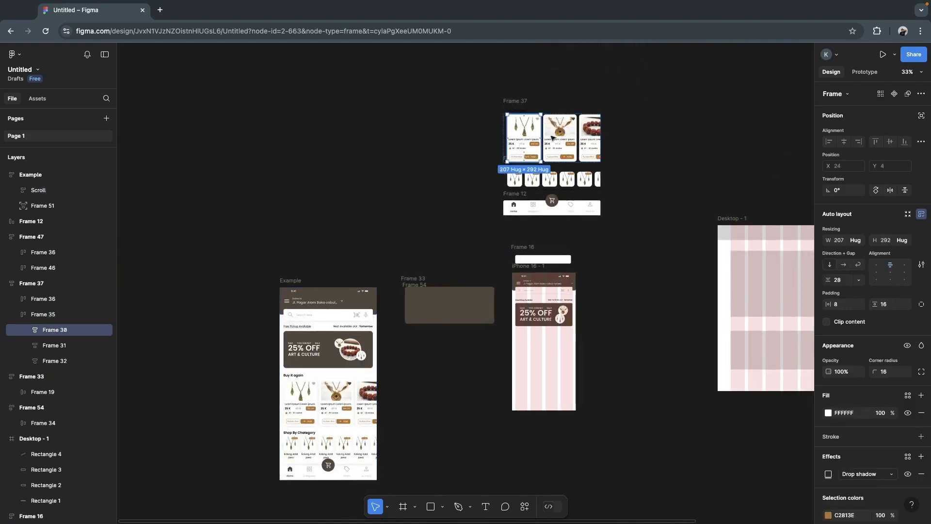
{"action": "left_click_drag", "start_coordinate": [529, 134], "coordinate": [482, 361]}
{"action": "scroll", "coordinate": [504, 371], "scroll_direction": "up", "scroll_amount": 5}
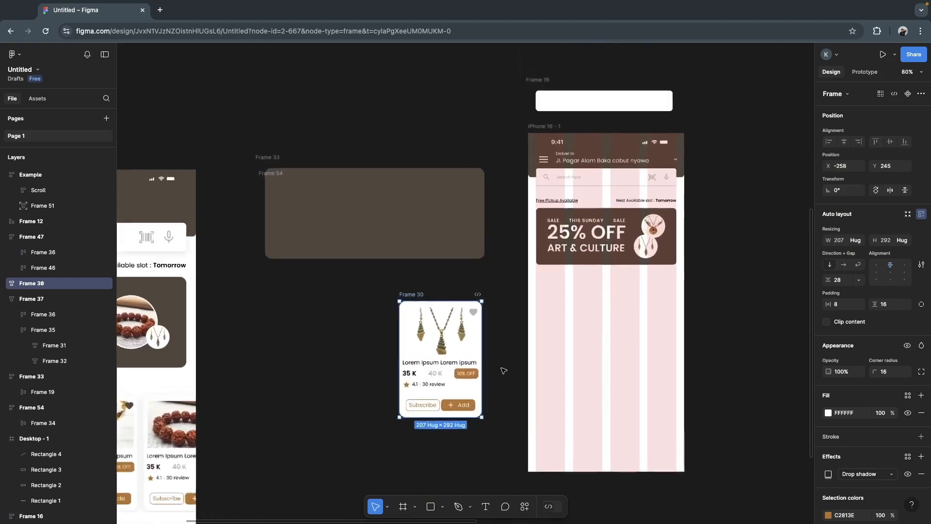
{"action": "left_click_drag", "start_coordinate": [442, 332], "coordinate": [626, 337]}
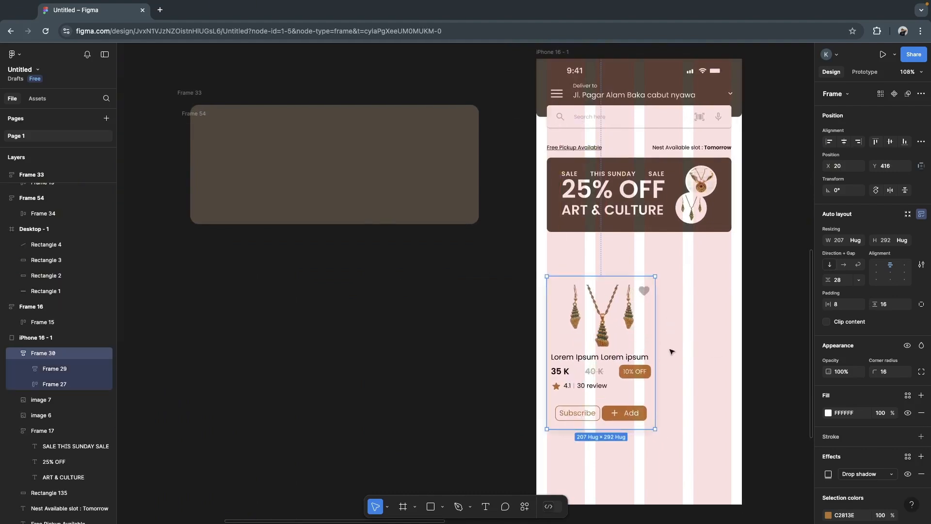
{"action": "left_click_drag", "start_coordinate": [654, 344], "coordinate": [633, 342]}
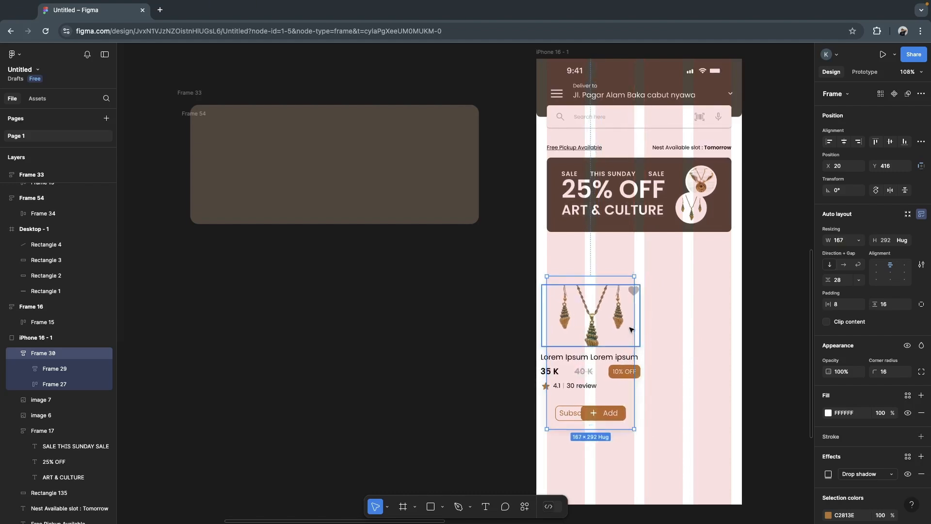
{"action": "double_click", "coordinate": [634, 330]}
{"action": "key", "text": "super+z"}
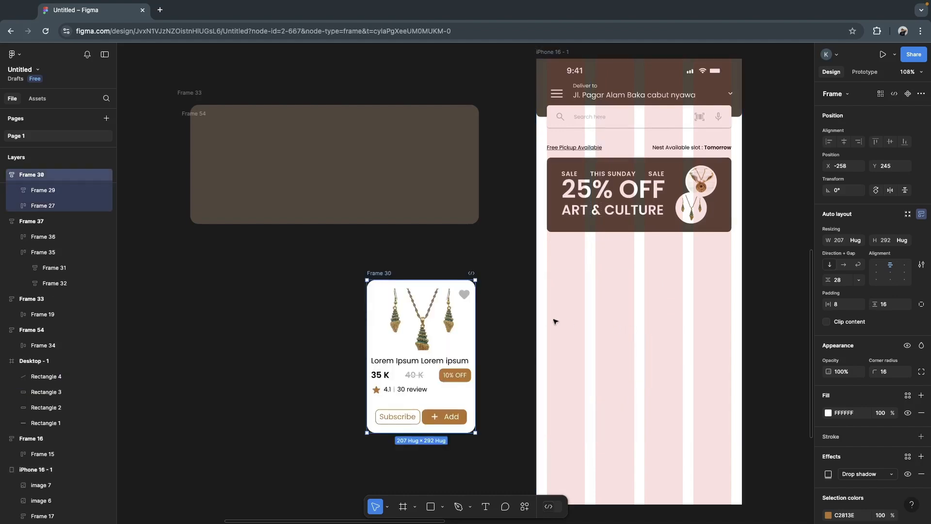
- Draw a rectangle about 167 × 203 spanning the first two grid columns below the promo banner, at X 20, Y 423
{"action": "left_click", "coordinate": [505, 338]}
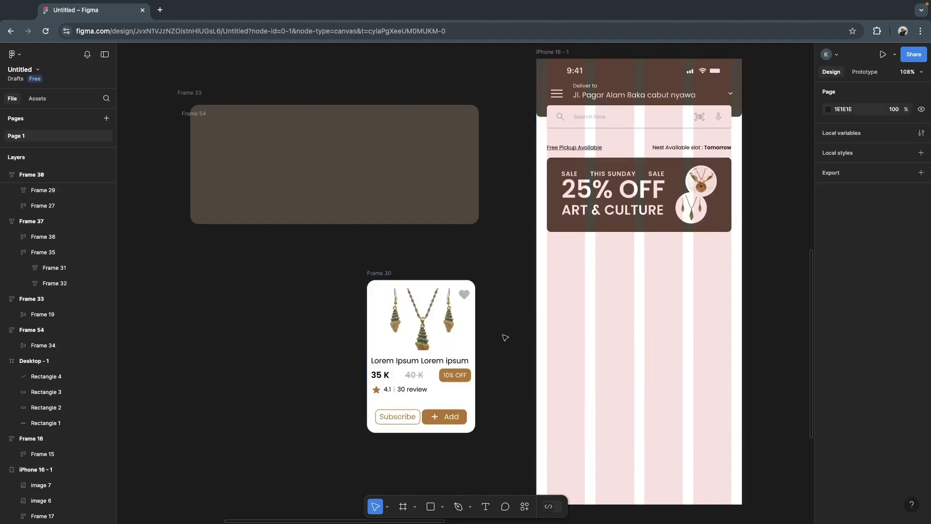
{"action": "left_click", "coordinate": [431, 506]}
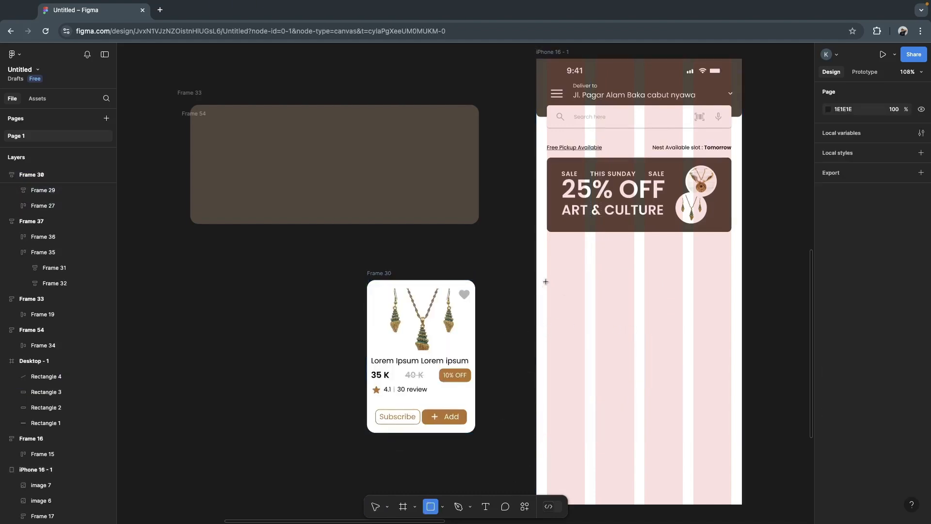
{"action": "left_click_drag", "start_coordinate": [549, 278], "coordinate": [635, 386]}
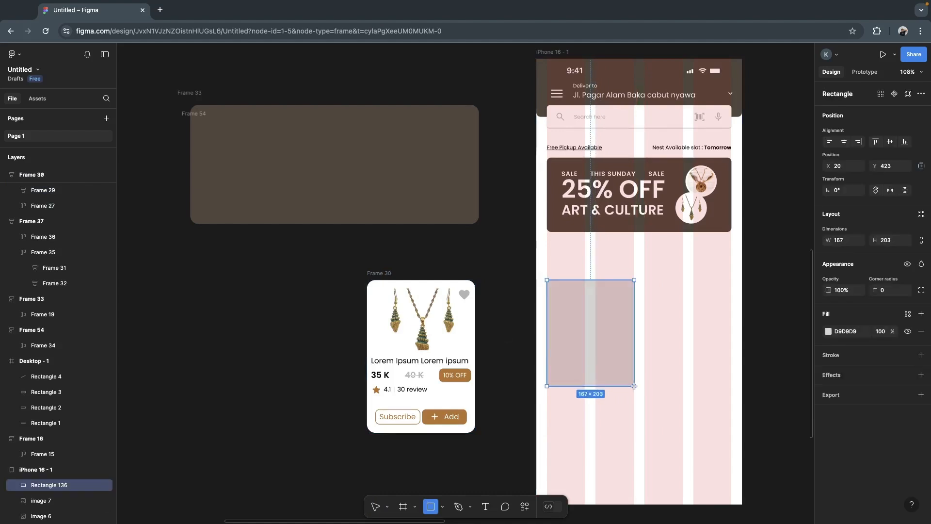
{"action": "left_click_drag", "start_coordinate": [545, 344], "coordinate": [546, 344]}
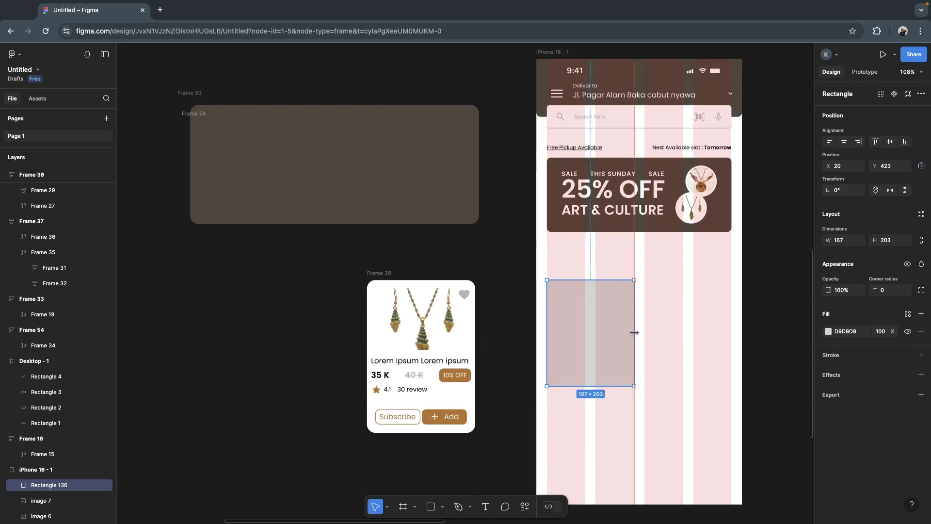
- Set the font size of the product card's Lorem Ipsum title to 12
{"action": "double_click", "coordinate": [438, 331]}
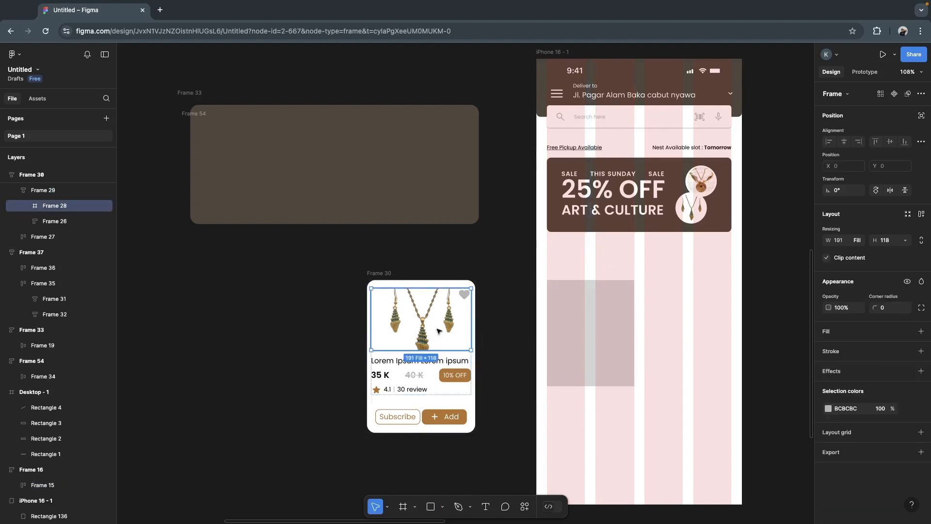
{"action": "left_click", "coordinate": [394, 365]}
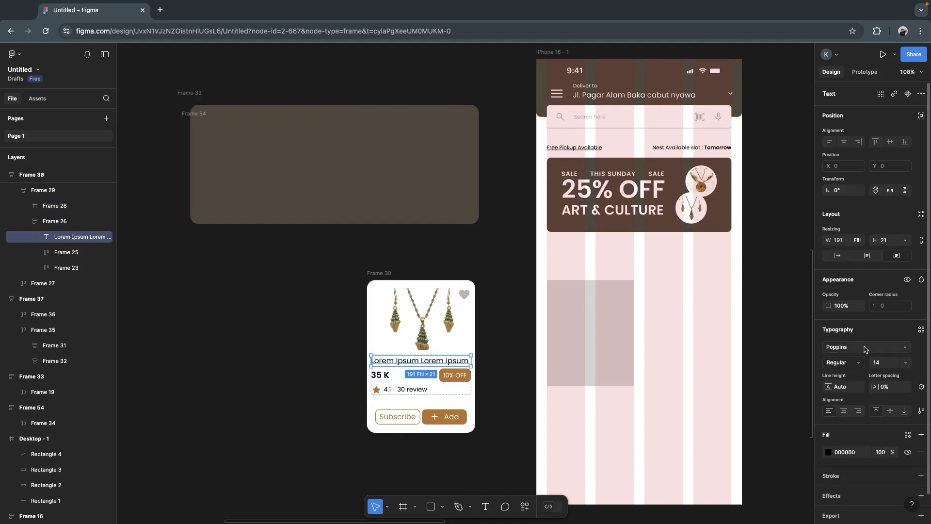
{"action": "left_click", "coordinate": [888, 364]}
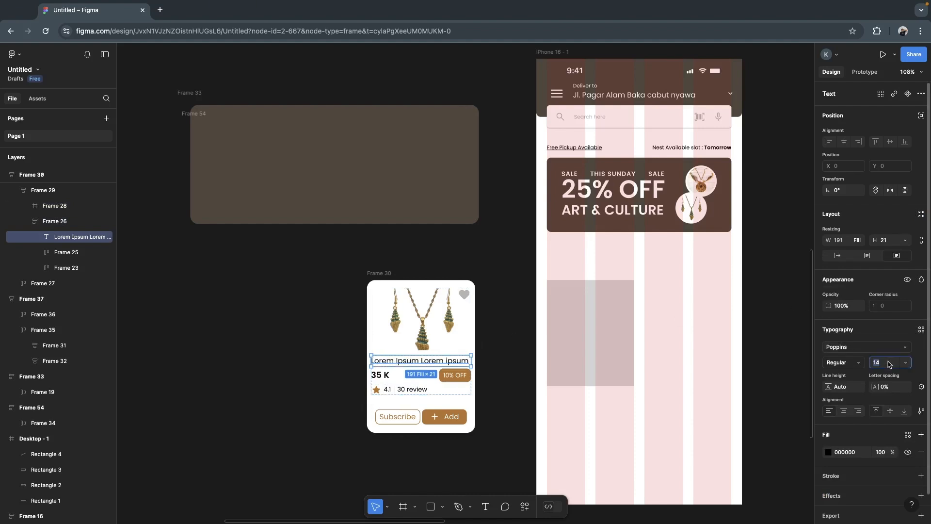
{"action": "type", "text": "12"}
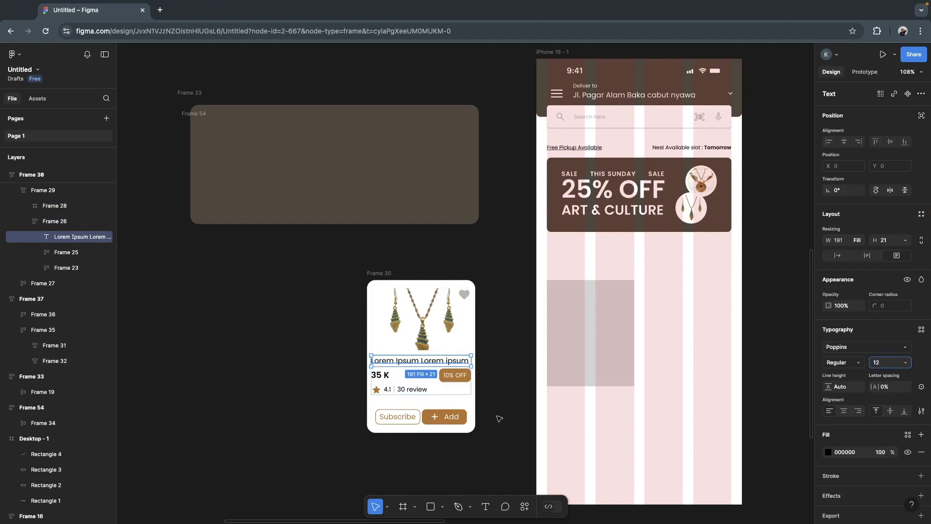
- Set the font size of both prices on the product card, 35 K and 40 K, to 14
{"action": "left_click", "coordinate": [386, 374]}
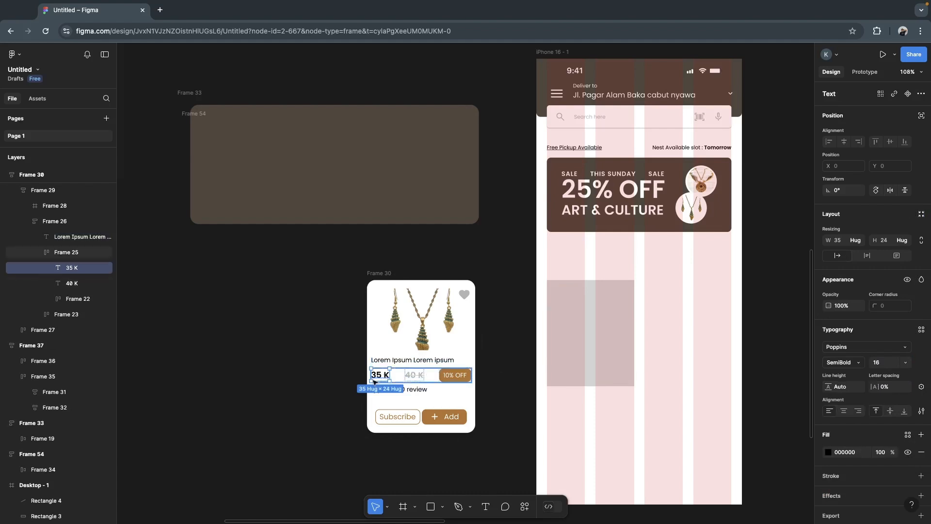
{"action": "left_click", "coordinate": [420, 376], "text": "shift"}
{"action": "left_click", "coordinate": [880, 365]}
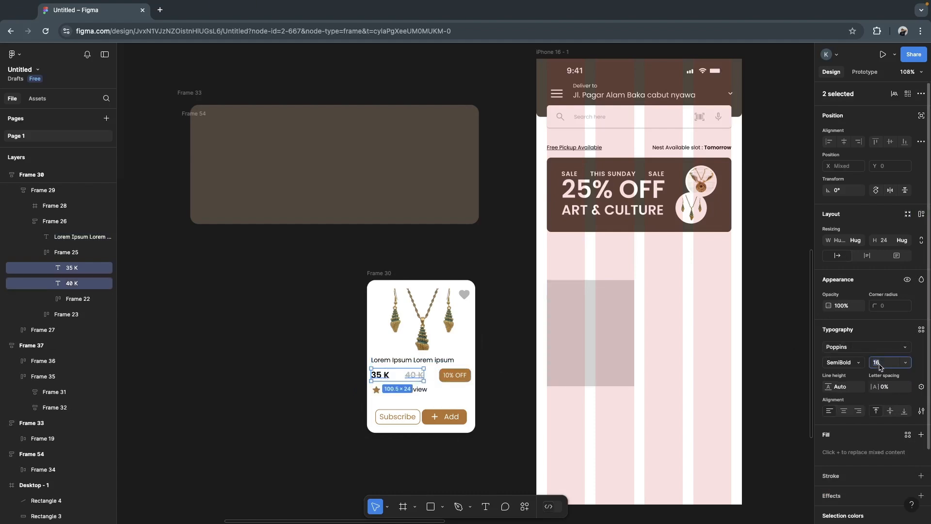
{"action": "type", "text": "14"}
{"action": "key", "text": "Return"}
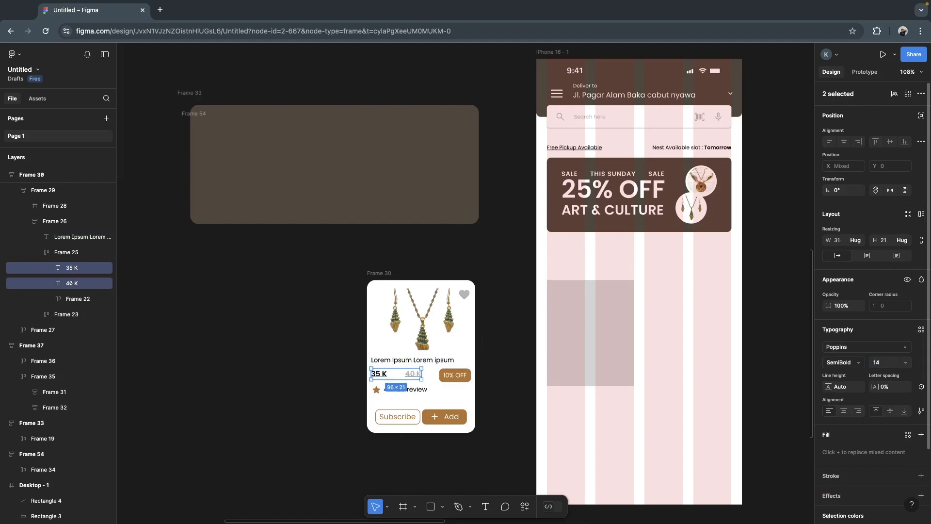
- Set the font size of the card's 4.1 rating and 30 review texts to 10
{"action": "left_click", "coordinate": [410, 391]}
{"action": "double_click", "coordinate": [409, 390]}
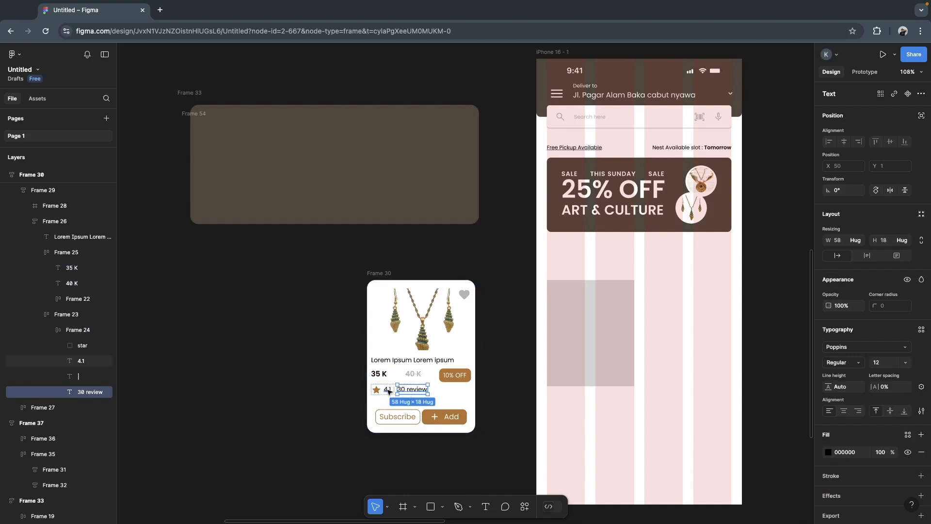
{"action": "left_click", "coordinate": [389, 390], "text": "shift"}
{"action": "left_click", "coordinate": [883, 365]}
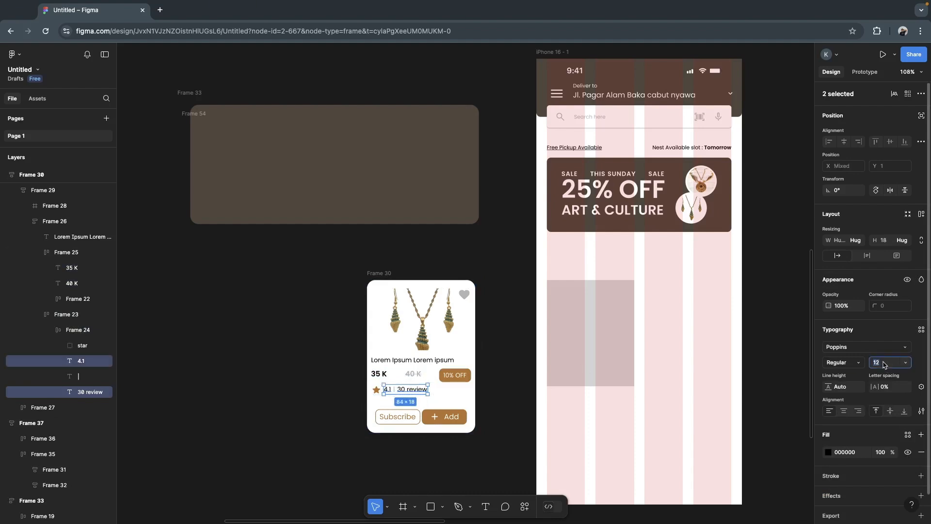
{"action": "type", "text": "1"}
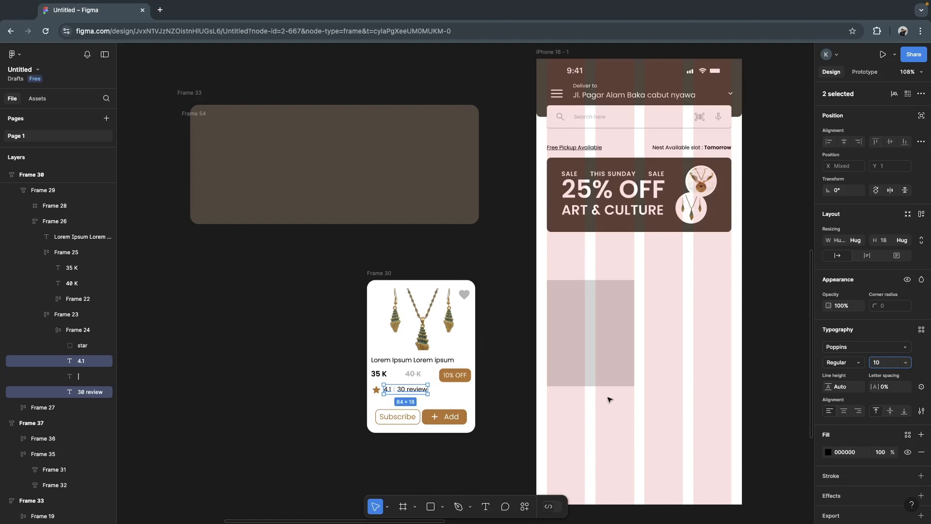
{"action": "left_click", "coordinate": [511, 391]}
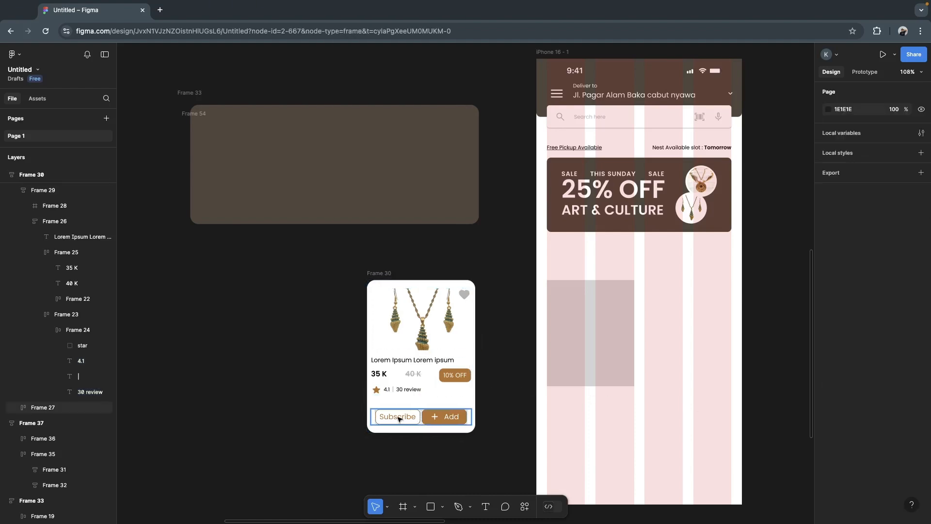
- Set the font size of the Add button's label on the product card to 12
{"action": "left_click", "coordinate": [412, 421]}
{"action": "double_click", "coordinate": [399, 418]}
{"action": "double_click", "coordinate": [398, 418]}
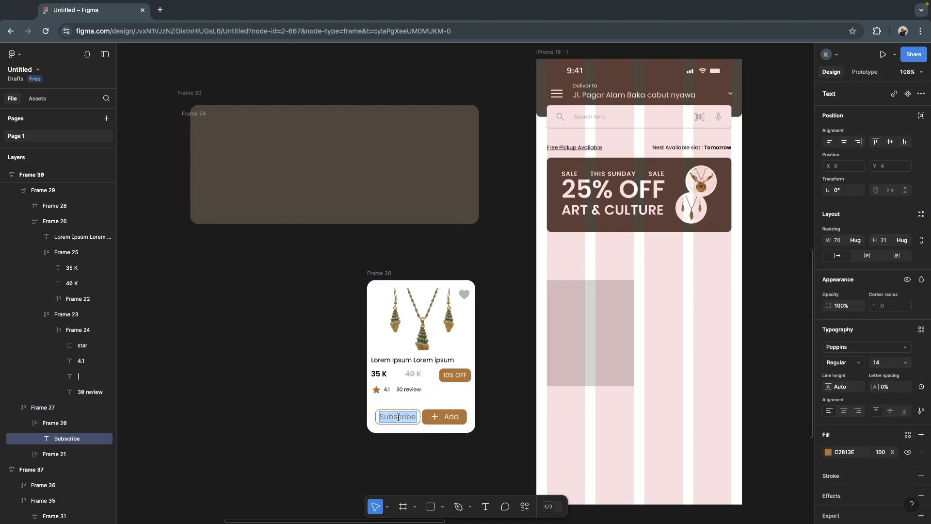
{"action": "double_click", "coordinate": [450, 416]}
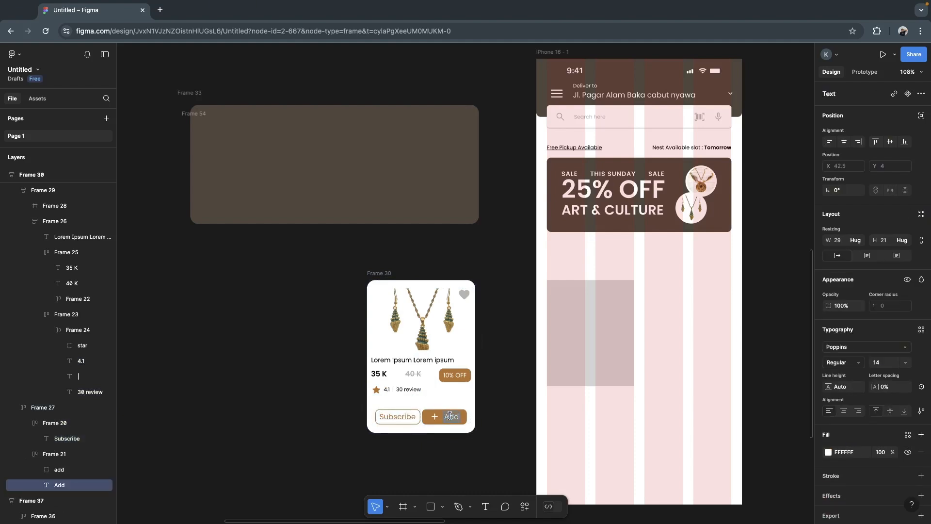
{"action": "left_click", "coordinate": [883, 364]}
{"action": "type", "text": "12"}
- Set the font size of the Subscribe button's label to 12, keeping its wording
{"action": "double_click", "coordinate": [398, 418]}
{"action": "type", "text": "12"}
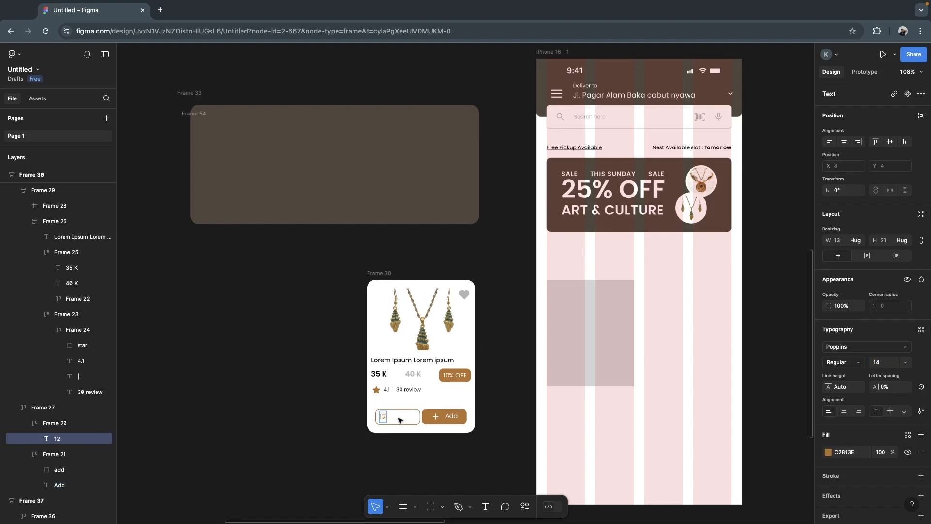
{"action": "key", "text": "ctrl+z"}
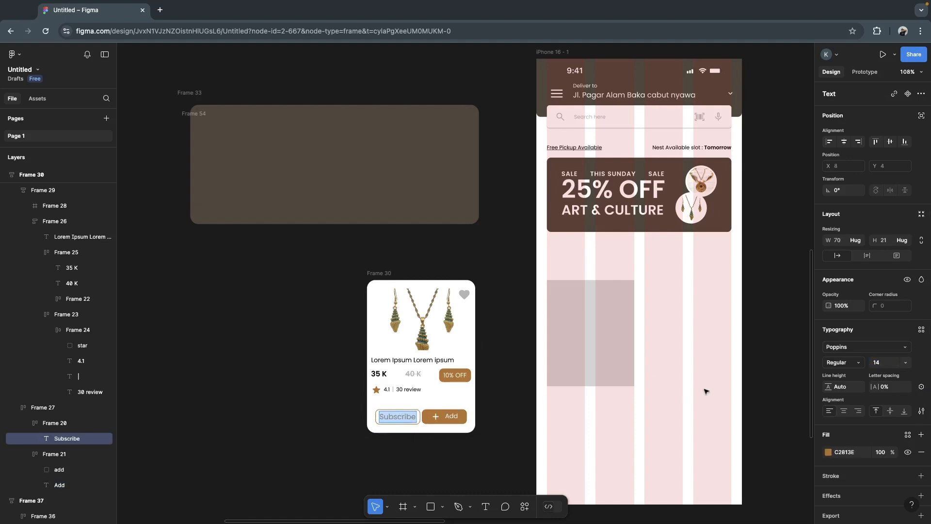
{"action": "left_click", "coordinate": [882, 363]}
{"action": "type", "text": "1"}
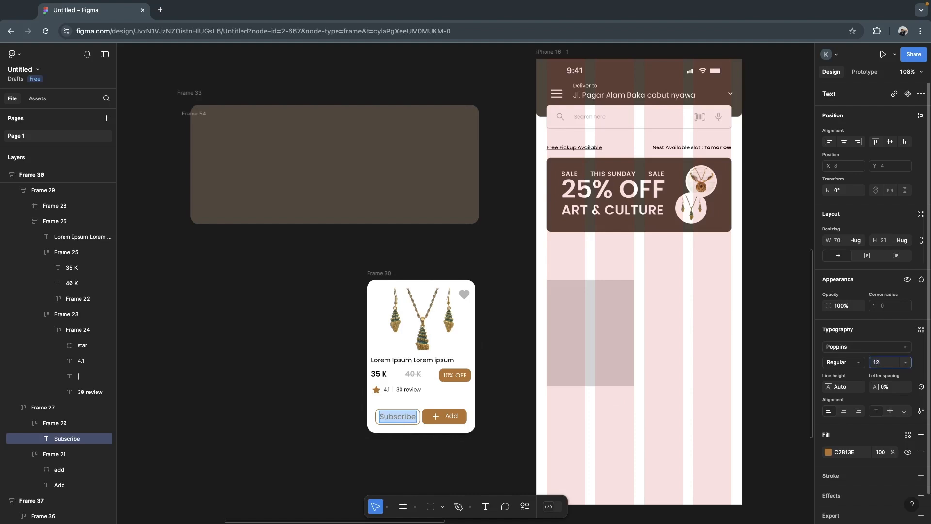
{"action": "key", "text": "Return"}
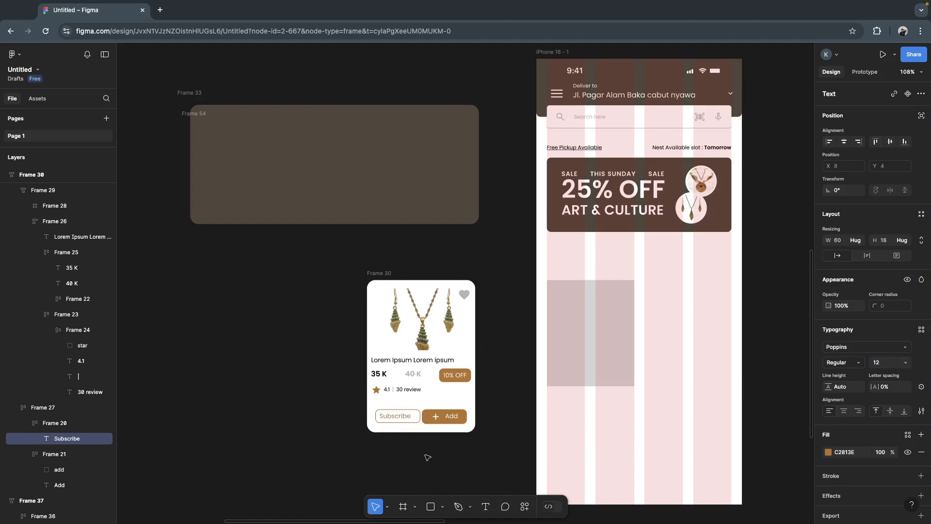
{"action": "left_click", "coordinate": [507, 386]}
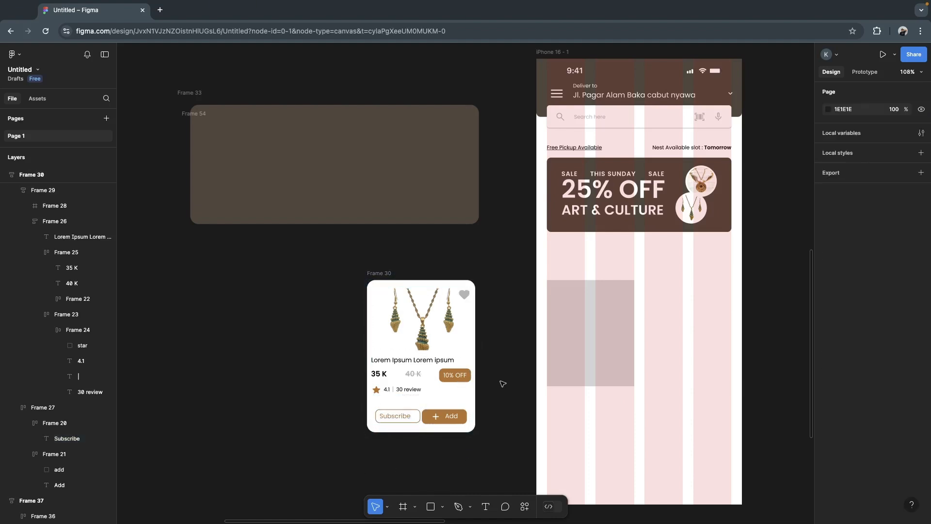
- Set the font size of the 10% OFF label inside the card's discount badge to 19
{"action": "double_click", "coordinate": [460, 376]}
{"action": "double_click", "coordinate": [460, 376]}
{"action": "double_click", "coordinate": [459, 376]}
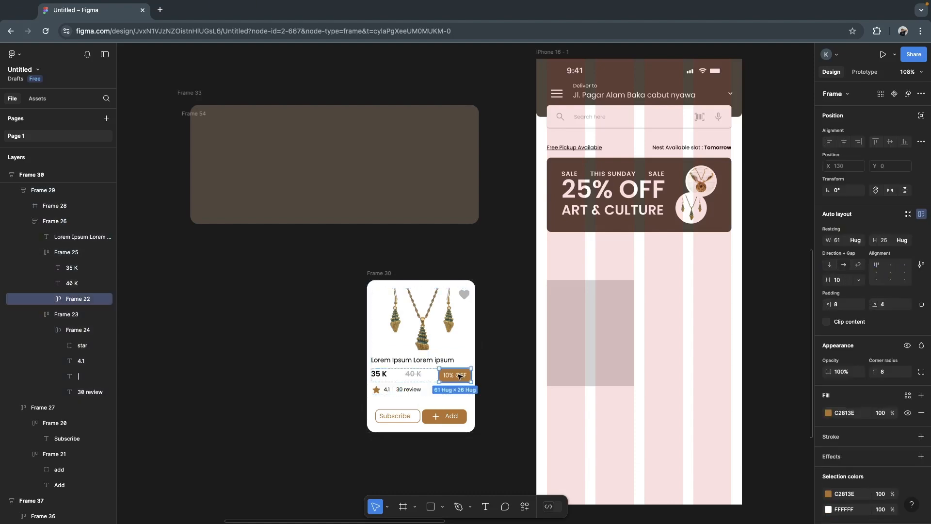
{"action": "double_click", "coordinate": [459, 375]}
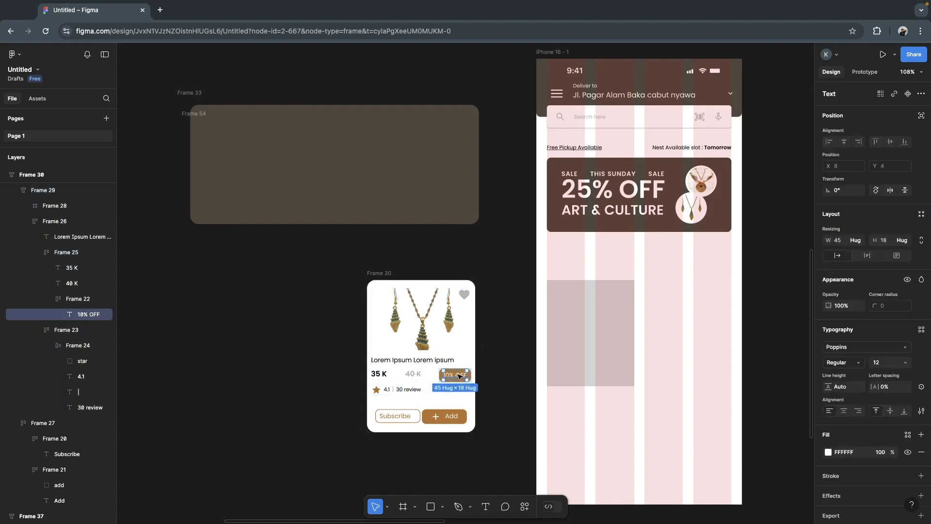
{"action": "left_click", "coordinate": [877, 365]}
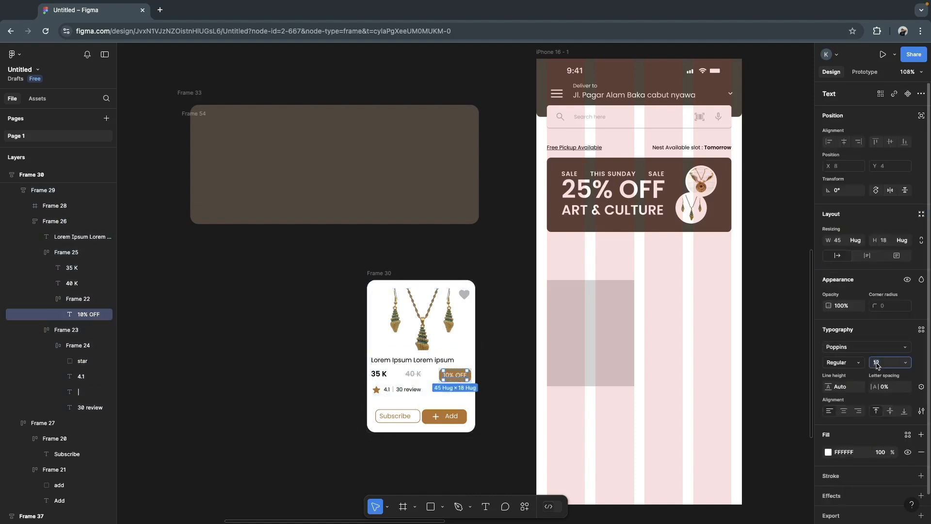
{"action": "key", "text": "Return"}
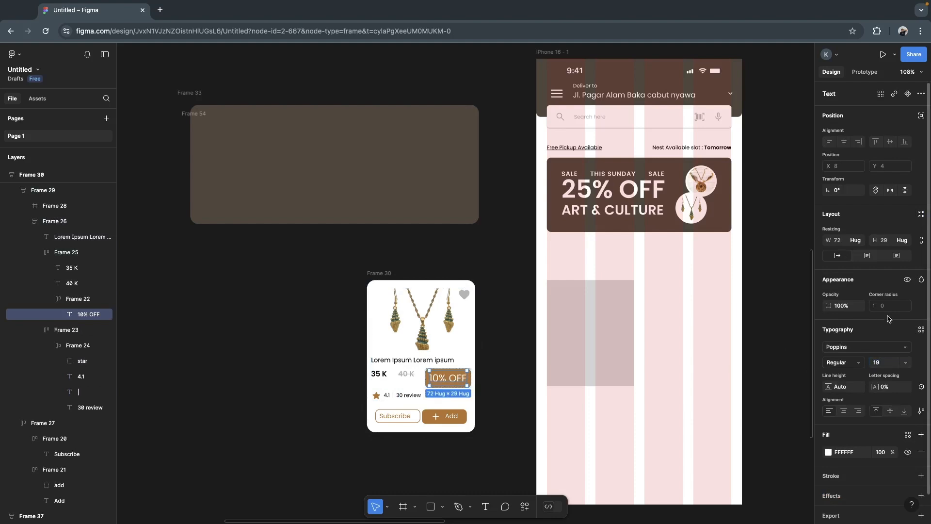
- Set the font size of the 10% OFF label in the product card's discount badge to 10
{"action": "type", "text": "10"}
{"action": "key", "text": "Return"}
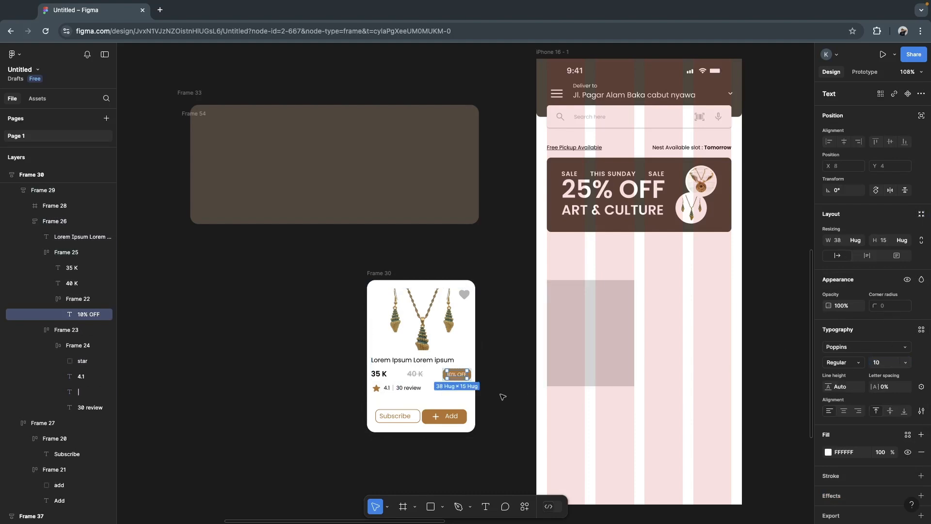
{"action": "left_click", "coordinate": [491, 395]}
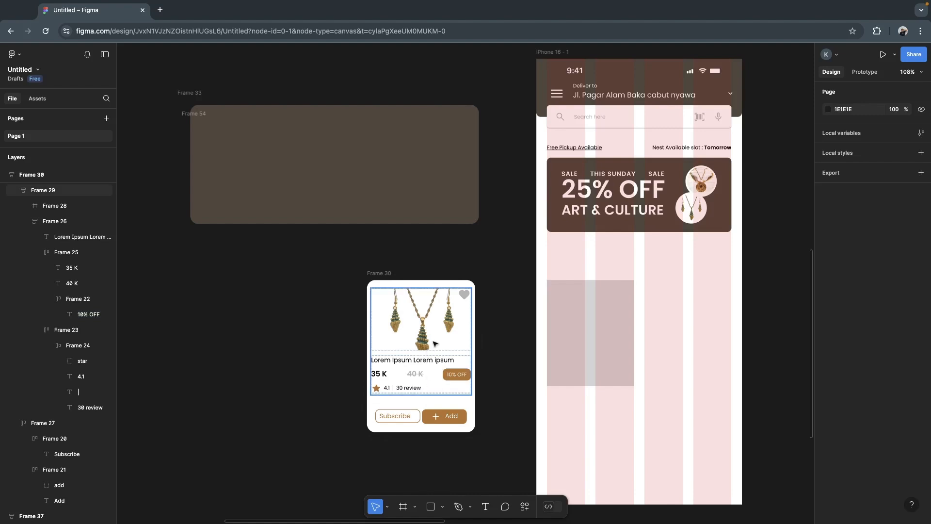
- Move the card's content frame with the necklace image and details onto the gray placeholder rectangle in the iPhone 16 frame
{"action": "left_click", "coordinate": [452, 332]}
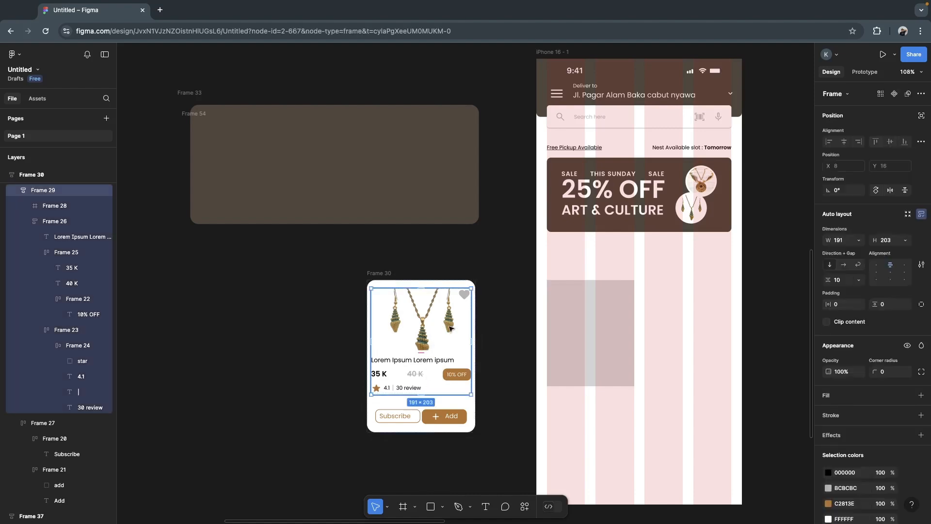
{"action": "left_click_drag", "start_coordinate": [464, 342], "coordinate": [601, 331]}
{"action": "left_click", "coordinate": [638, 381]}
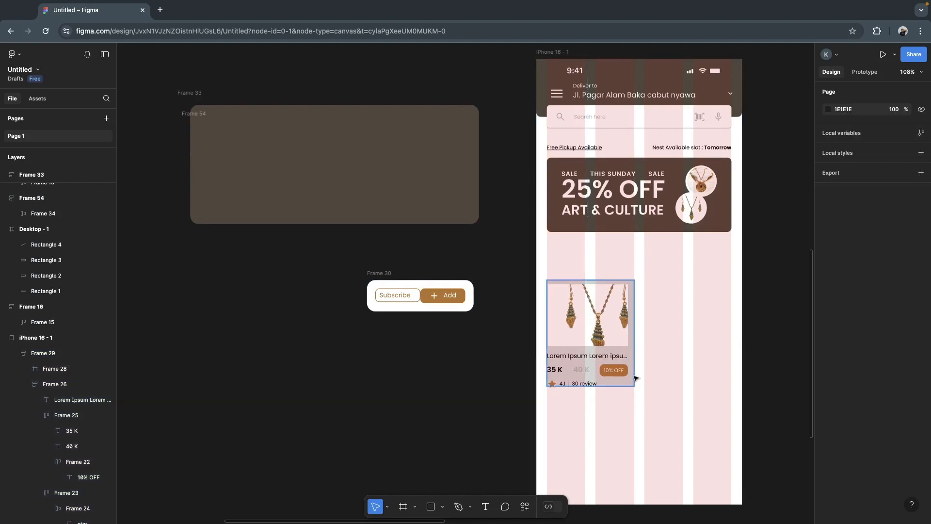
- Change the placeholder rectangle's fill to white (FFFFFF) by sampling a white area of the canvas
{"action": "left_click", "coordinate": [633, 376]}
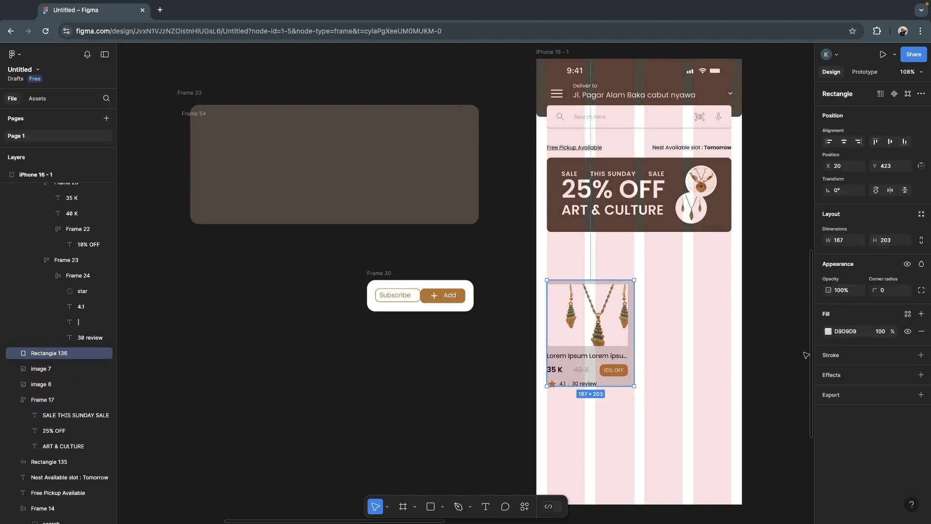
{"action": "scroll", "coordinate": [433, 349], "scroll_direction": "left", "scroll_amount": 2}
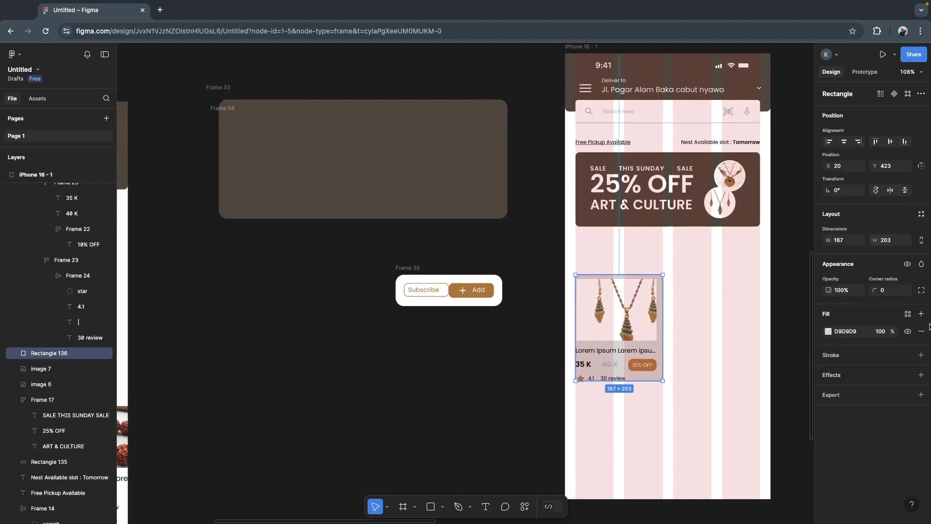
{"action": "left_click", "coordinate": [827, 332]}
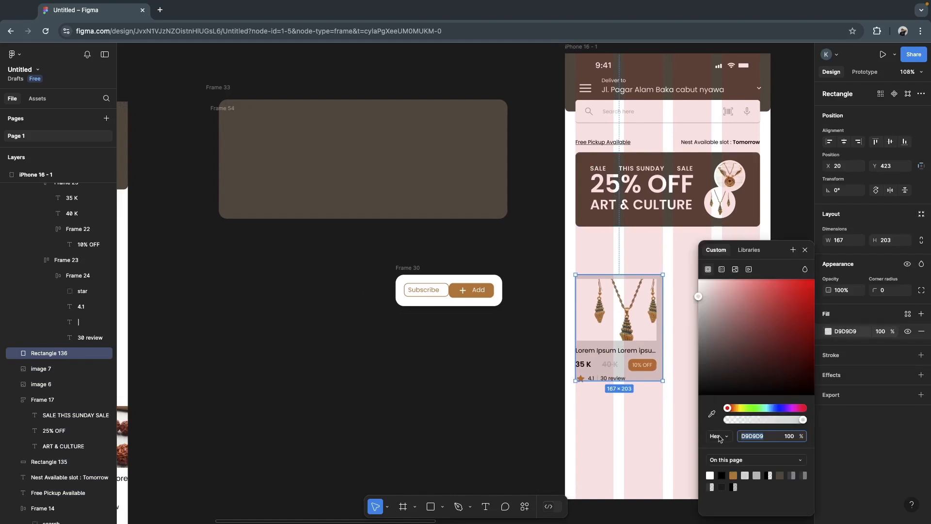
{"action": "left_click", "coordinate": [712, 414]}
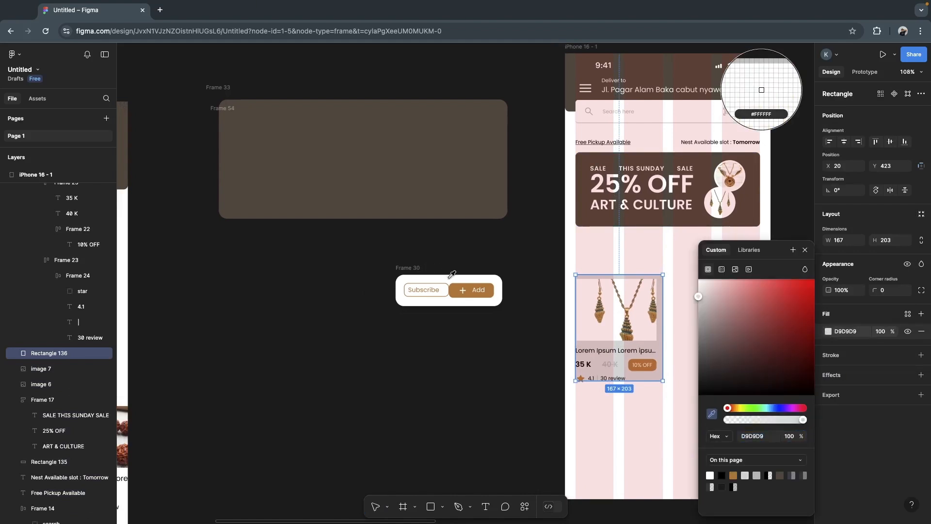
{"action": "left_click", "coordinate": [763, 89]}
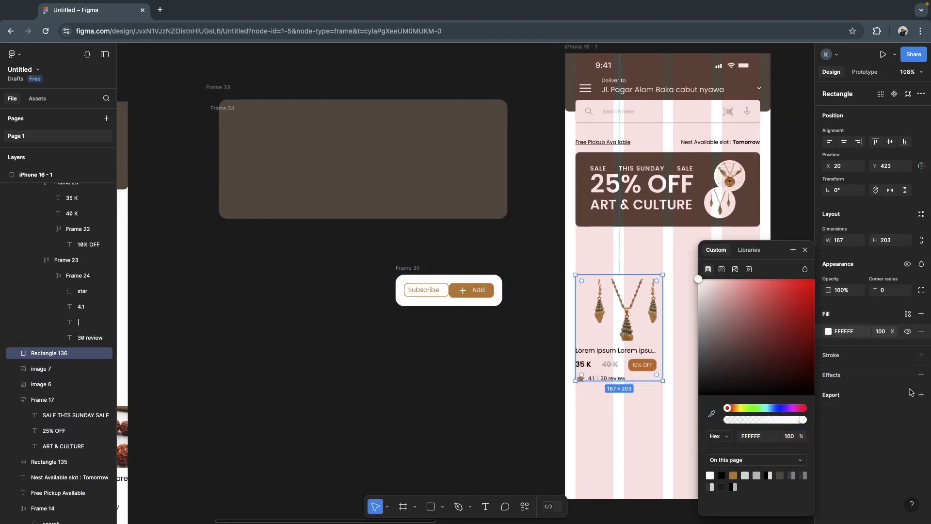
- Add a drop shadow to the card's background rectangle with Y 1, blur 3 and 10% opacity
{"action": "left_click", "coordinate": [921, 375]}
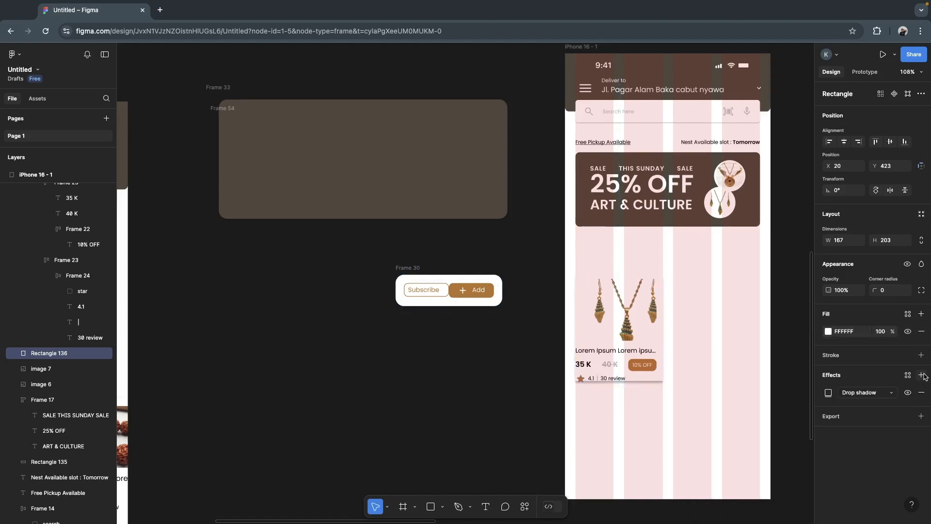
{"action": "left_click", "coordinate": [832, 392]}
{"action": "left_click", "coordinate": [762, 435]}
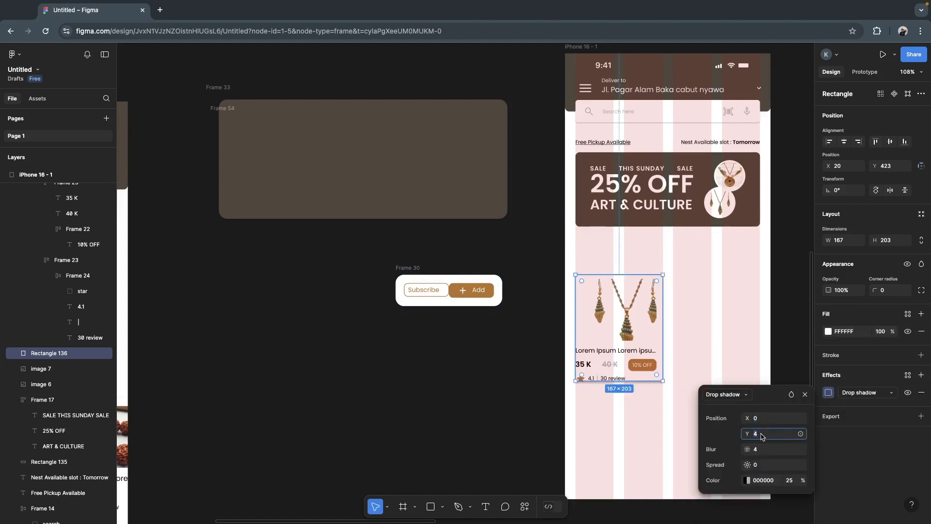
{"action": "type", "text": "1"}
{"action": "left_click", "coordinate": [762, 451]}
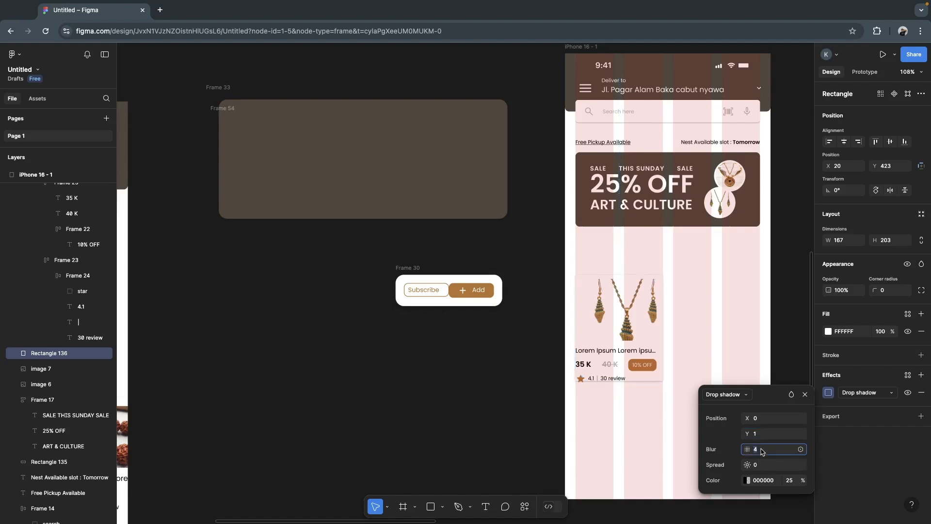
{"action": "type", "text": "4"}
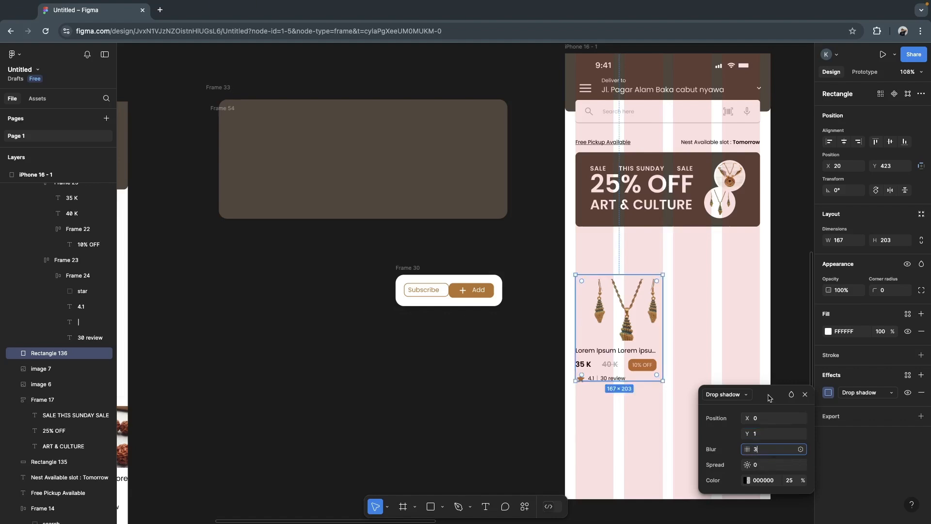
{"action": "left_click", "coordinate": [789, 481]}
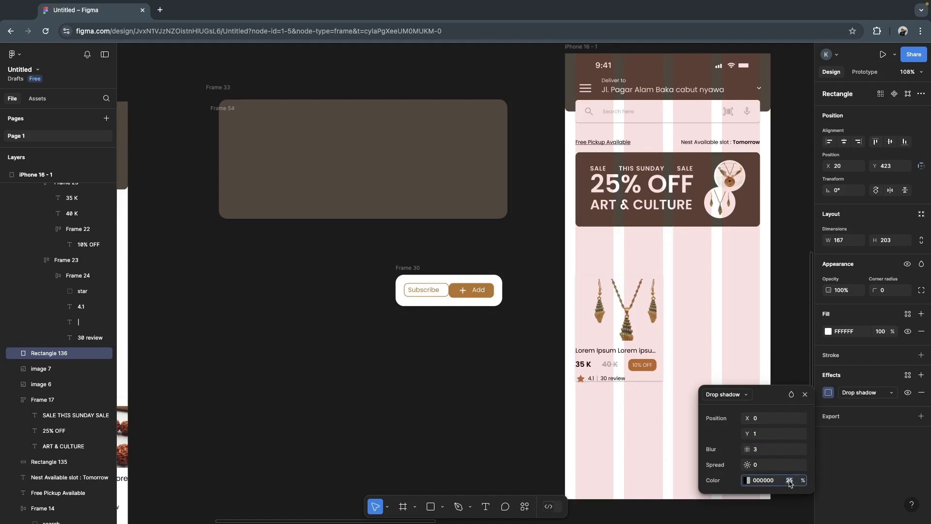
{"action": "type", "text": "10"}
{"action": "key", "text": "Return"}
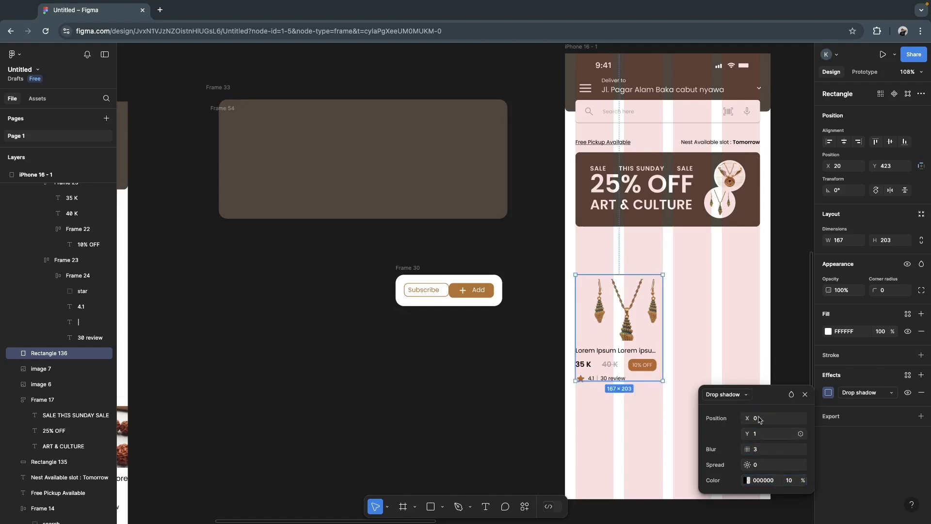
{"action": "left_click", "coordinate": [786, 341]}
- Separate the card's content frame from the necklace image and put its title, price and rating group back over the background rectangle
{"action": "left_click_drag", "start_coordinate": [602, 320], "coordinate": [572, 353]}
{"action": "double_click", "coordinate": [458, 372]}
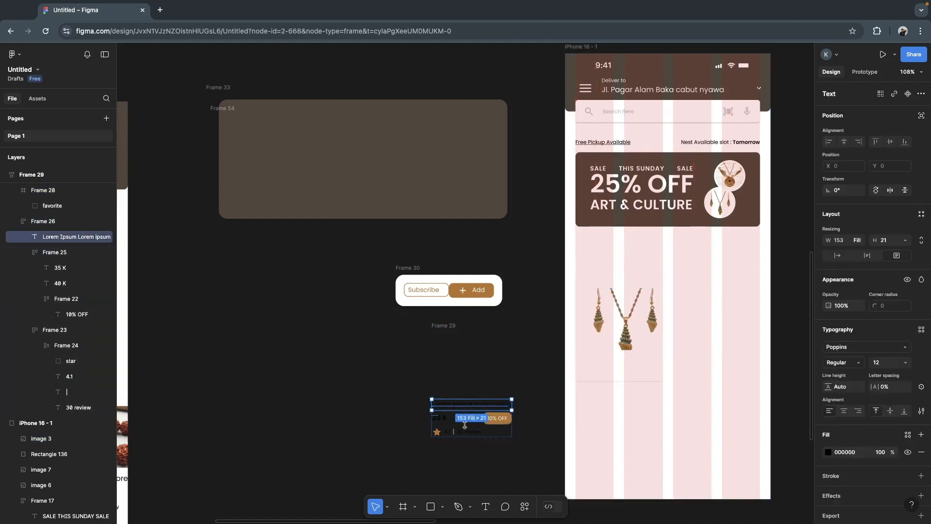
{"action": "left_click", "coordinate": [439, 431]}
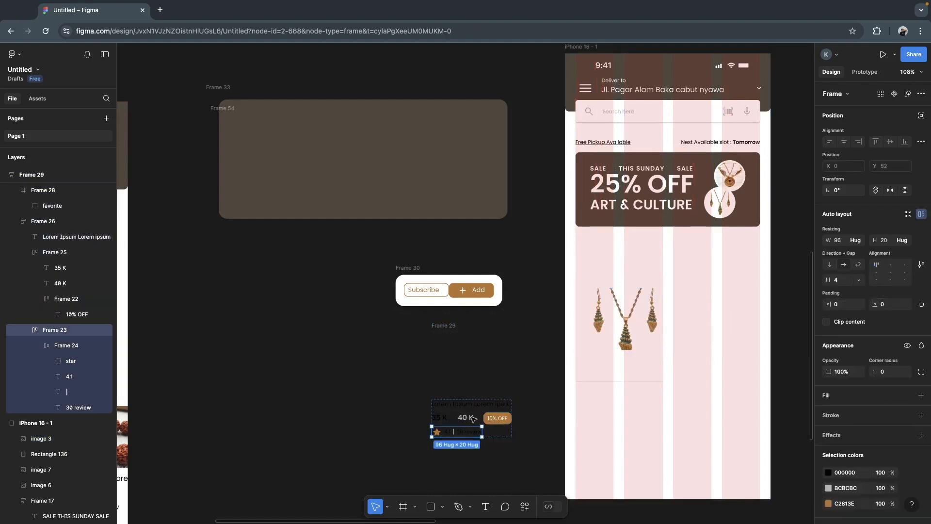
{"action": "left_click", "coordinate": [482, 386]}
{"action": "left_click", "coordinate": [480, 418]}
{"action": "left_click_drag", "start_coordinate": [480, 418], "coordinate": [625, 356]}
- Position the title, price and rating group inside the background rectangle at X 27, Y 544
{"action": "scroll", "coordinate": [635, 339], "scroll_direction": "up", "scroll_amount": 5}
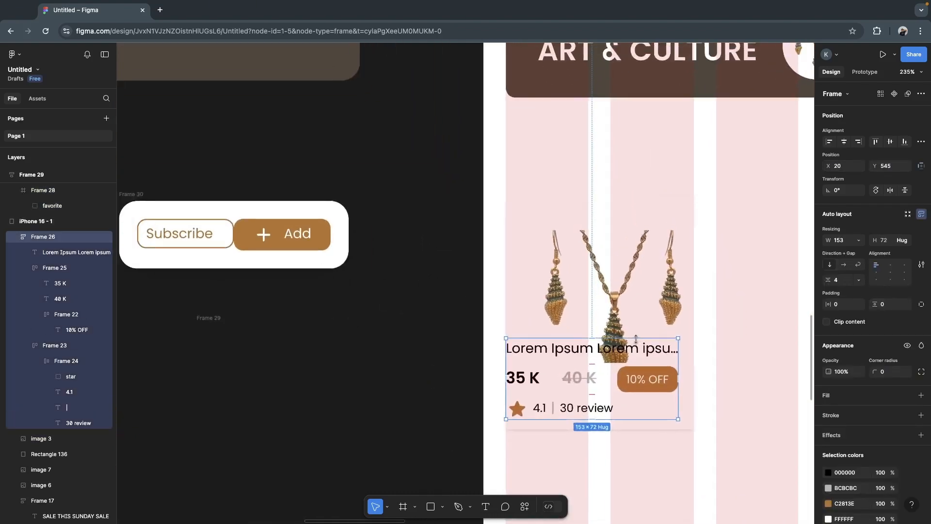
{"action": "scroll", "coordinate": [636, 339], "scroll_direction": "up", "scroll_amount": 3}
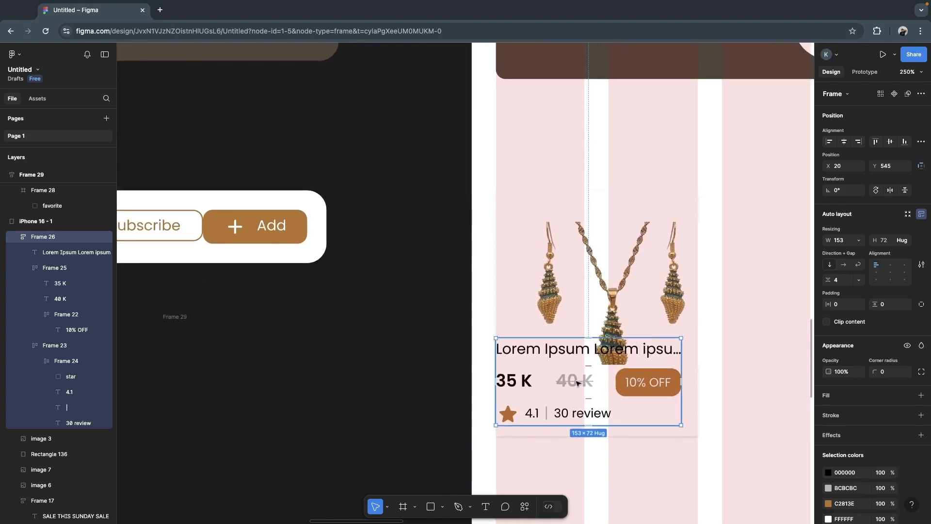
{"action": "left_click_drag", "start_coordinate": [577, 383], "coordinate": [586, 382]}
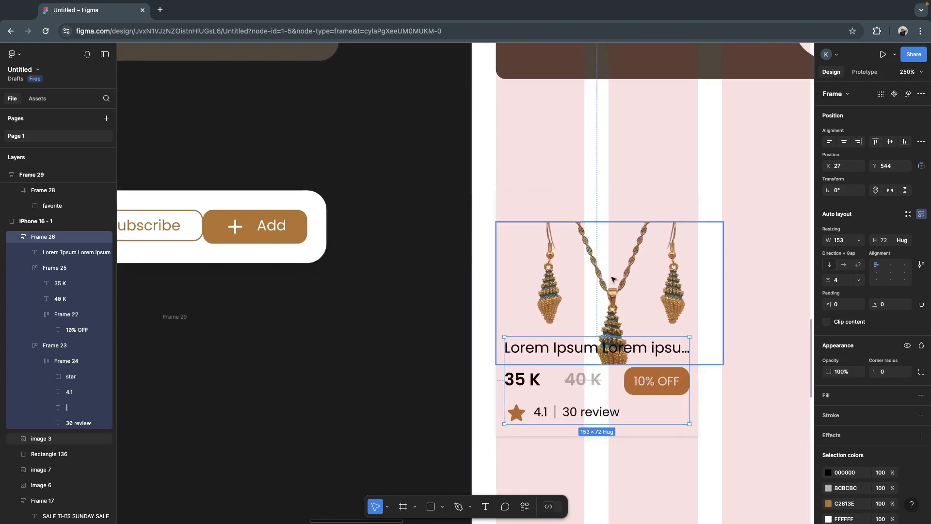
- Add a black inside stroke of weight 1 to the card's background rectangle
{"action": "left_click", "coordinate": [616, 281]}
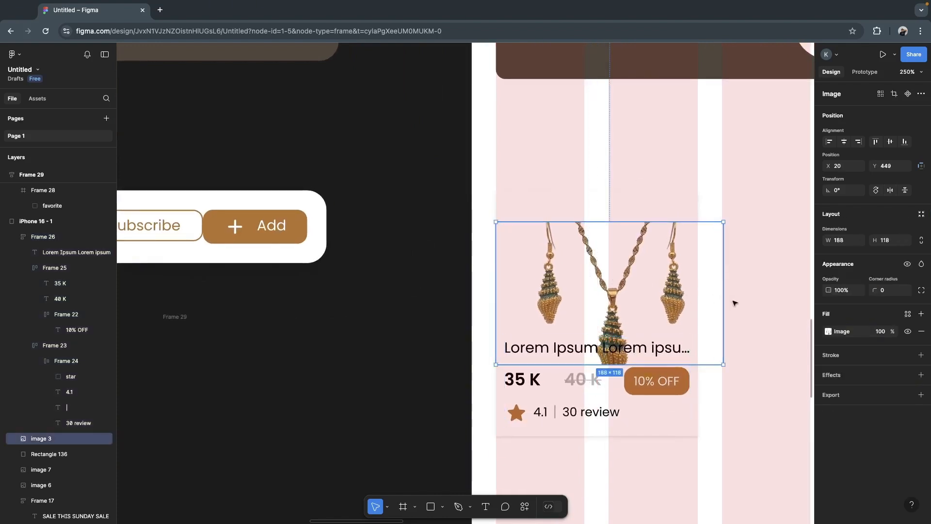
{"action": "left_click", "coordinate": [695, 436]}
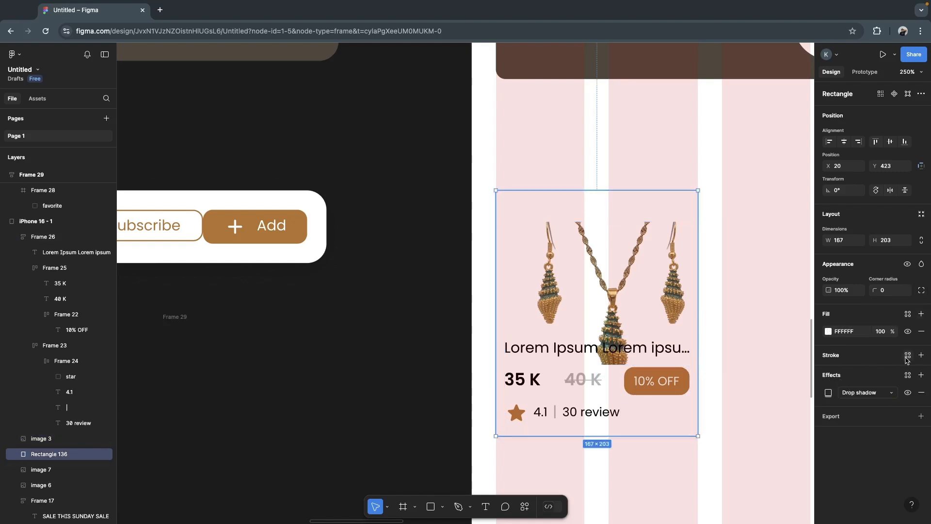
{"action": "left_click", "coordinate": [922, 355]}
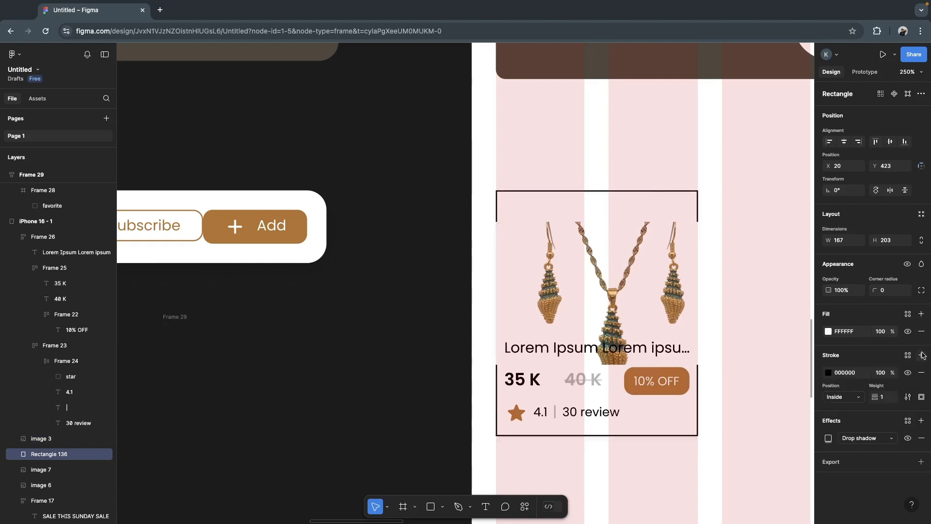
- Set the necklace image's fill to Crop and trim its width to 167 to match the background rectangle
{"action": "left_click", "coordinate": [709, 336]}
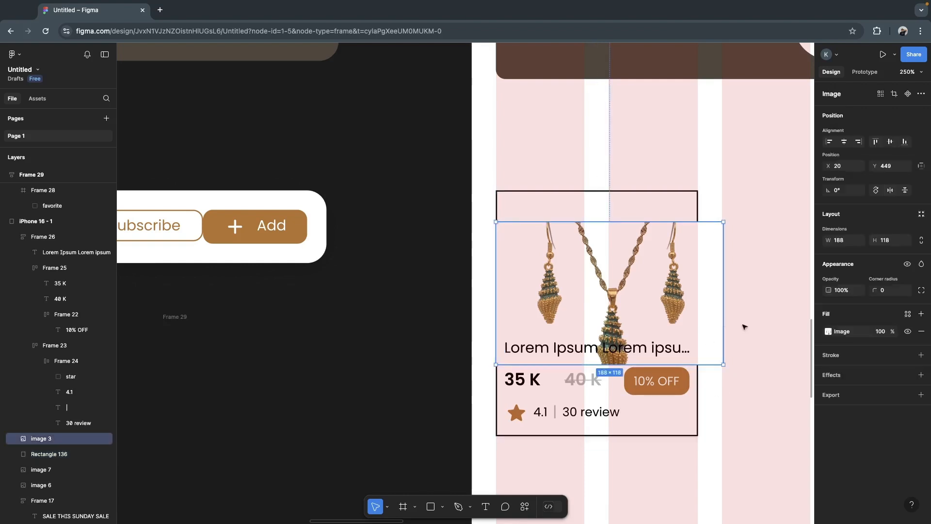
{"action": "left_click", "coordinate": [828, 331]}
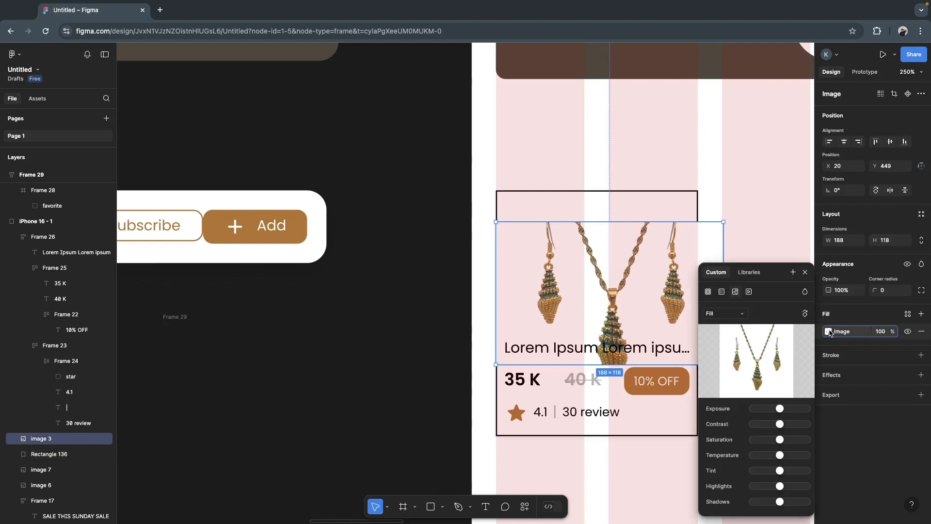
{"action": "left_click", "coordinate": [719, 318]}
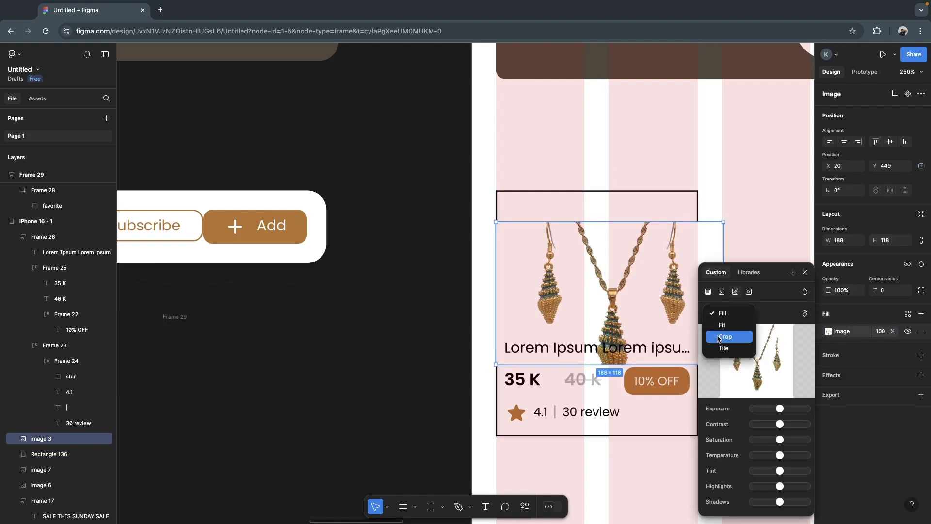
{"action": "left_click", "coordinate": [723, 336]}
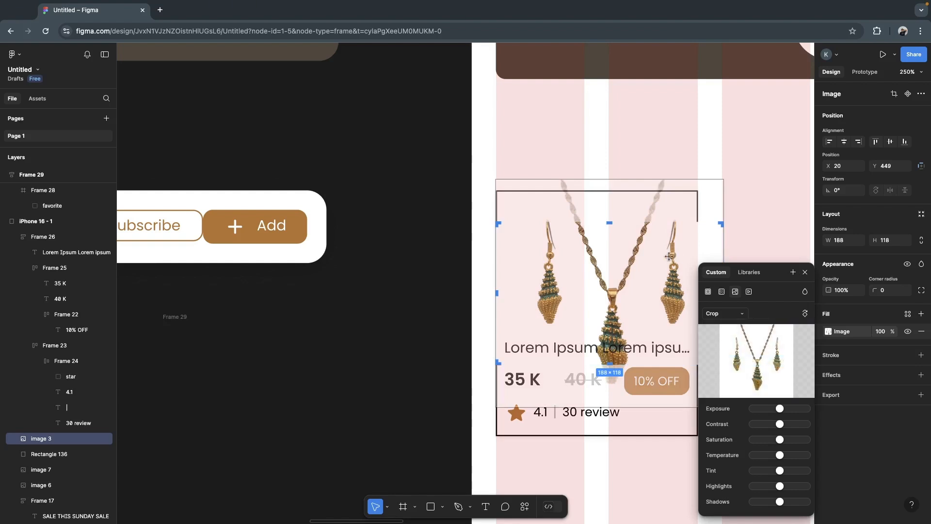
{"action": "scroll", "coordinate": [618, 257], "scroll_direction": "right", "scroll_amount": 3}
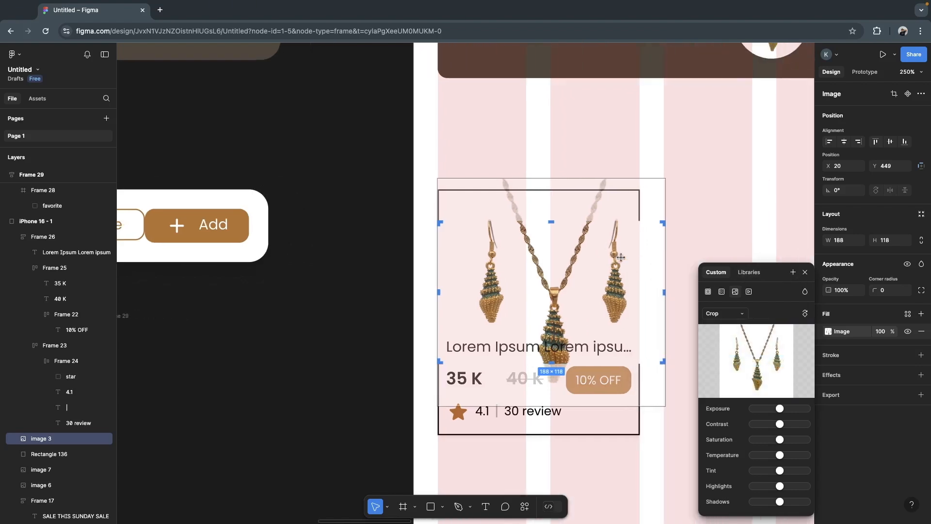
{"action": "left_click_drag", "start_coordinate": [656, 292], "coordinate": [634, 291]}
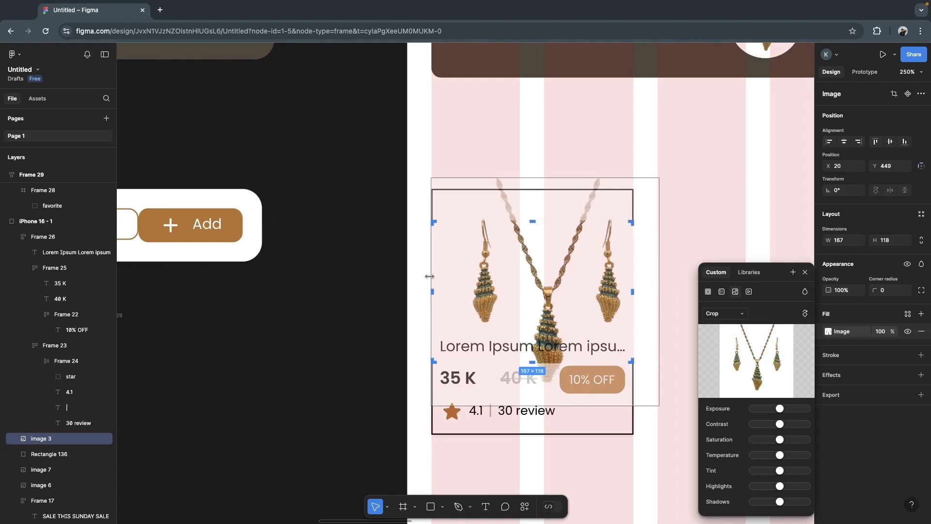
{"action": "left_click", "coordinate": [342, 306]}
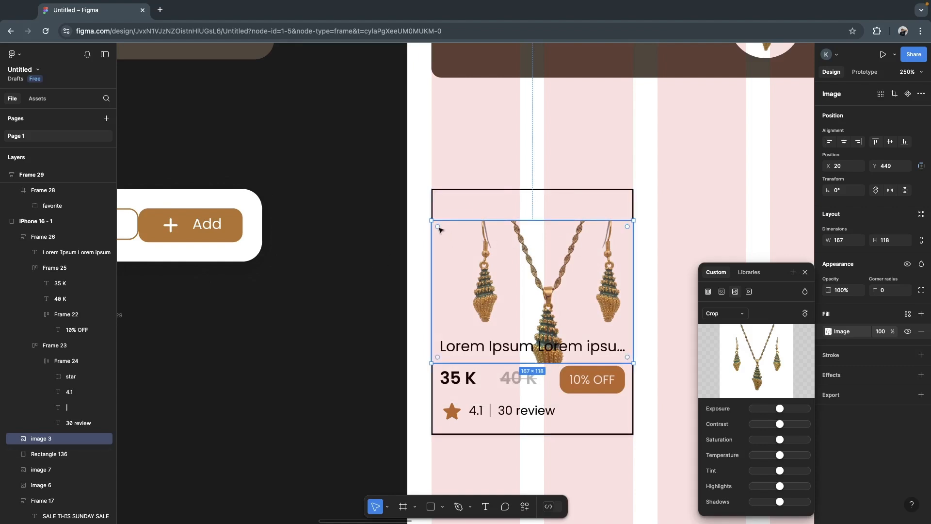
- Round the necklace image's corners with a radius of 8
{"action": "left_click_drag", "start_coordinate": [438, 227], "coordinate": [444, 234]}
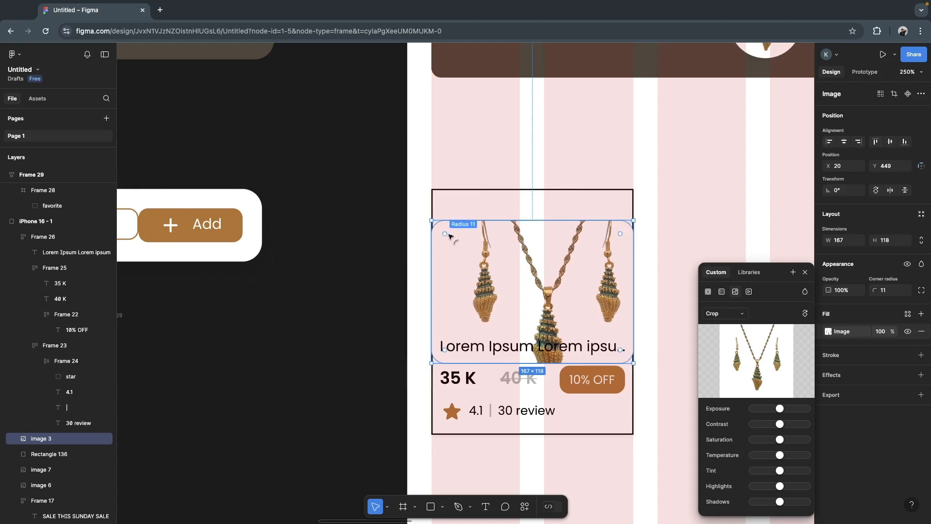
{"action": "left_click", "coordinate": [890, 291]}
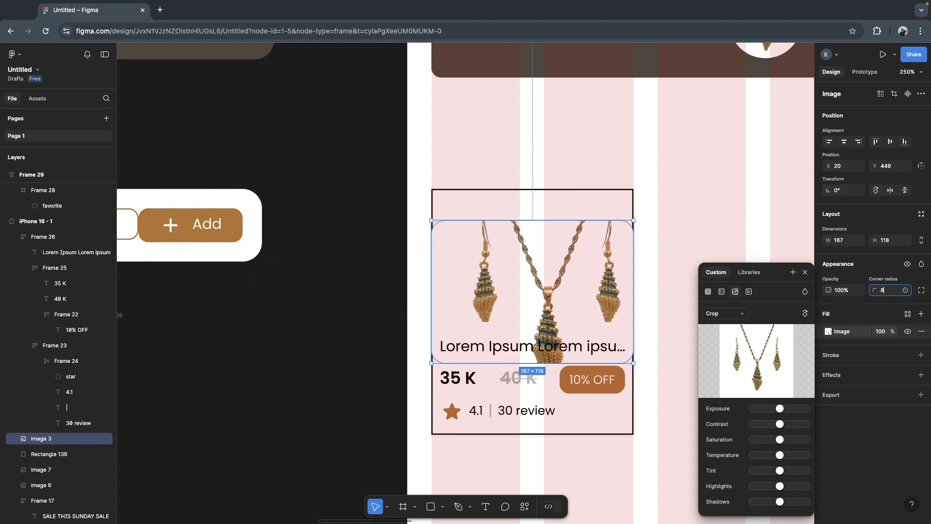
{"action": "key", "text": "Return"}
{"action": "left_click", "coordinate": [803, 274]}
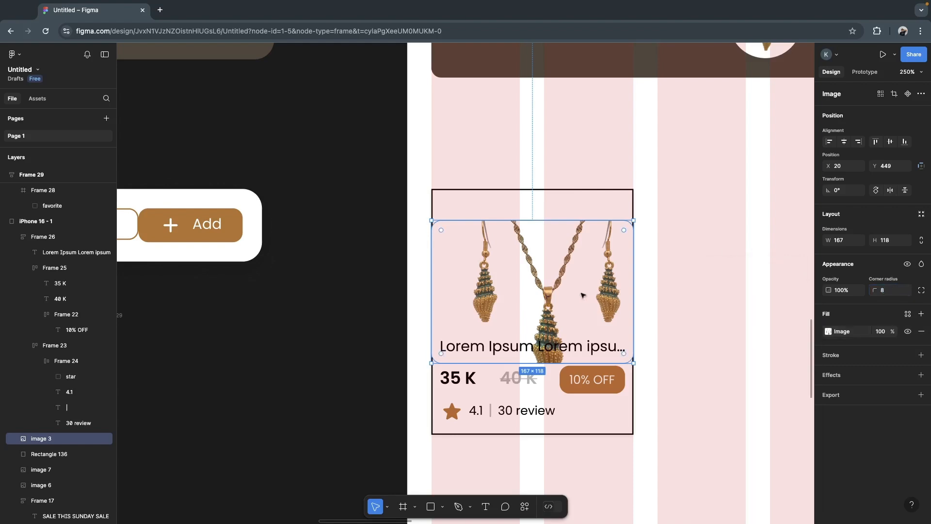
- Align the necklace image to the top edge of the card's background rectangle
{"action": "left_click", "coordinate": [676, 253]}
{"action": "mouse_move", "coordinate": [601, 257]}
{"action": "left_mouse_down"}
{"action": "mouse_move", "coordinate": [599, 231]}
{"action": "mouse_move", "coordinate": [597, 249]}
{"action": "left_mouse_up"}
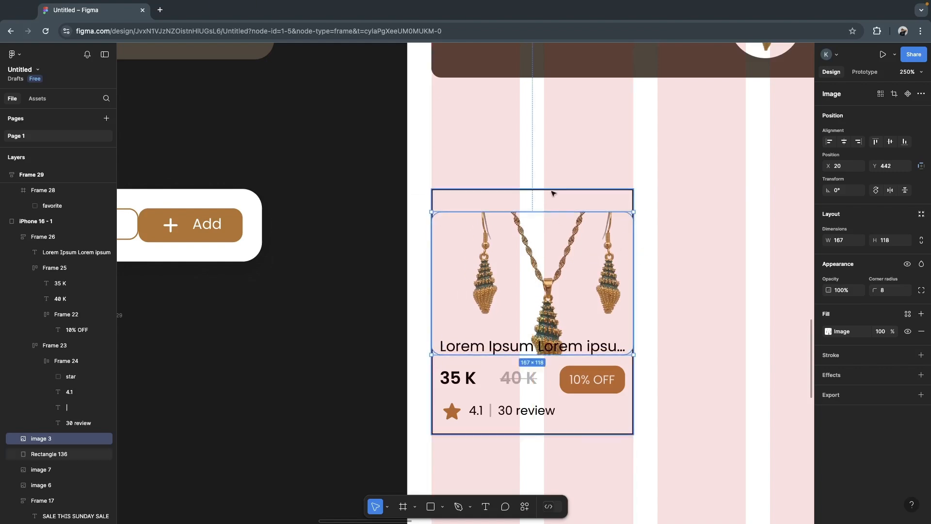
{"action": "left_click", "coordinate": [584, 161]}
{"action": "left_click", "coordinate": [574, 241]}
{"action": "left_click", "coordinate": [562, 193], "text": "shift"}
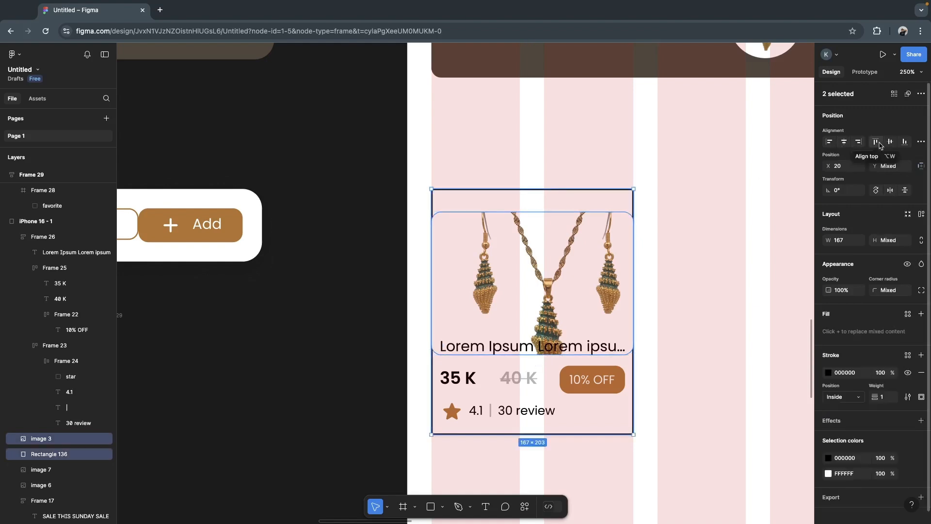
{"action": "left_click", "coordinate": [876, 142]}
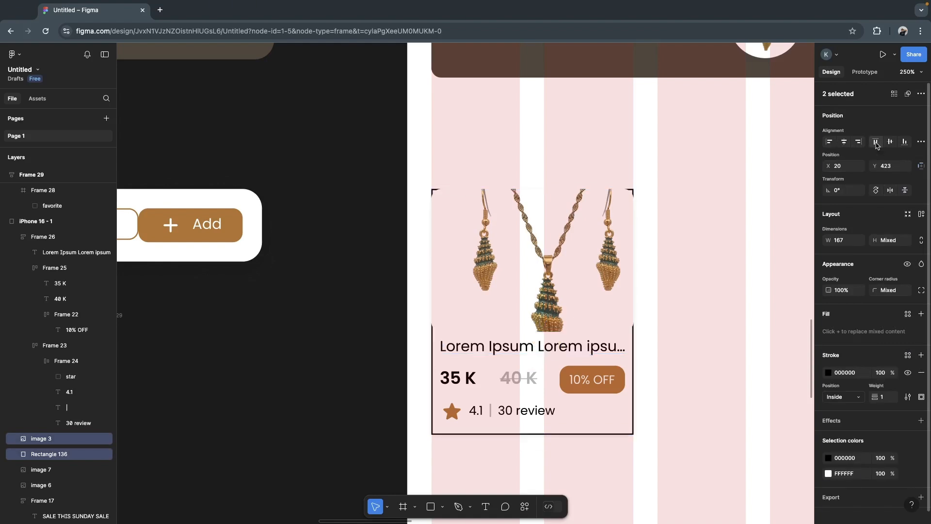
{"action": "left_click", "coordinate": [679, 199]}
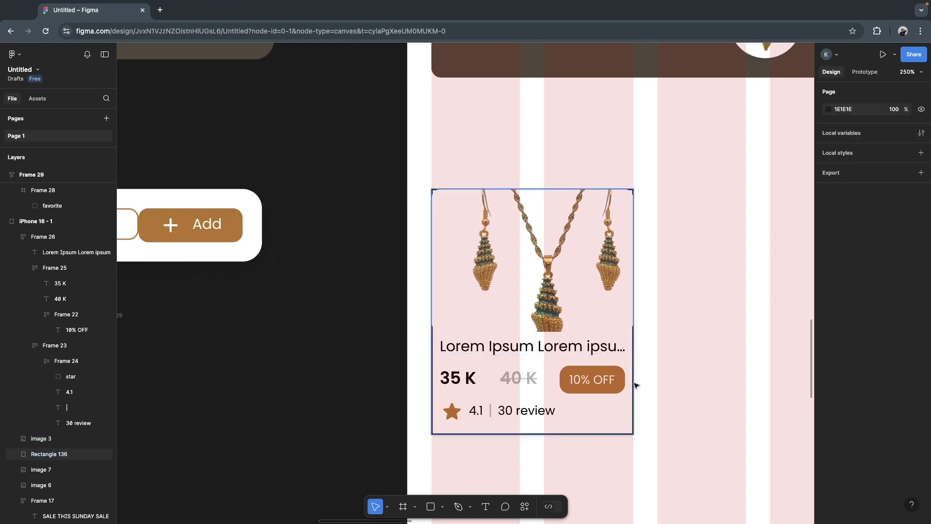
- Round the card's background rectangle corners with a radius of 8
{"action": "left_click", "coordinate": [628, 414]}
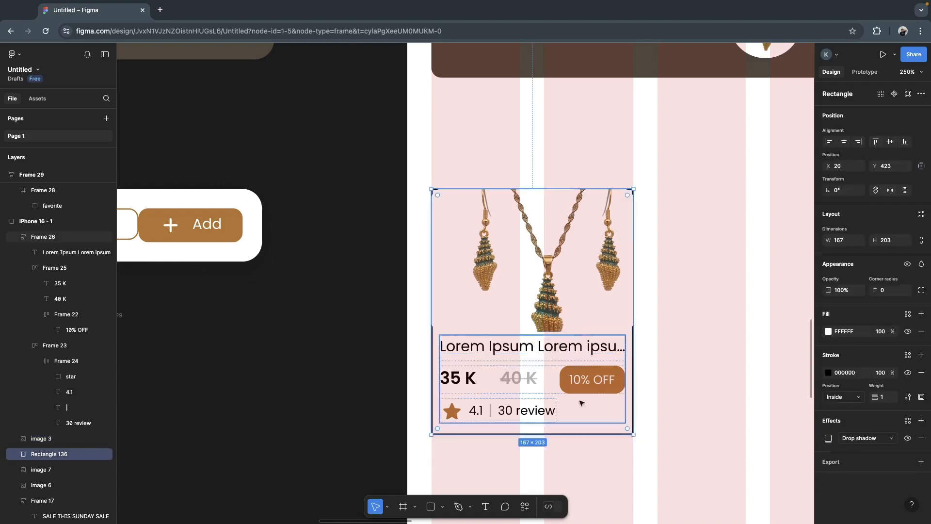
{"action": "left_click", "coordinate": [891, 294]}
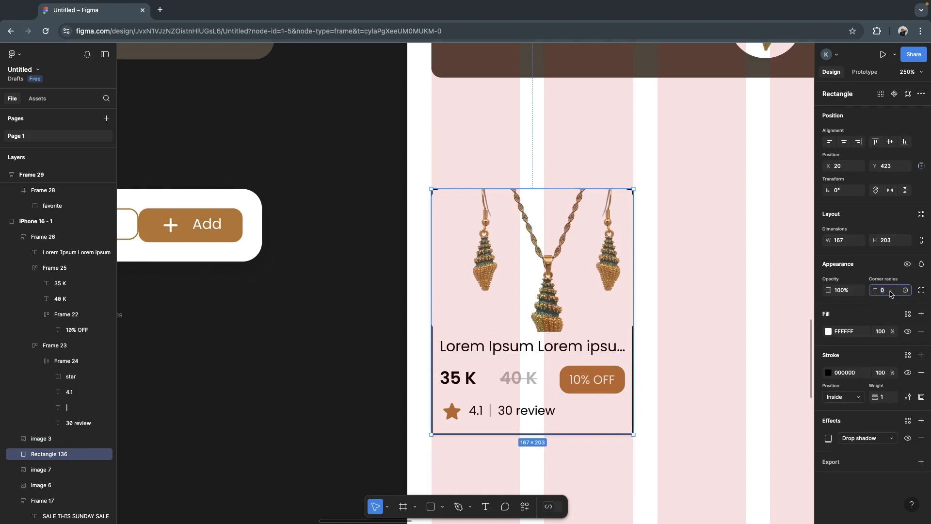
{"action": "type", "text": "8"}
{"action": "key", "text": "Return"}
{"action": "left_click", "coordinate": [719, 272]}
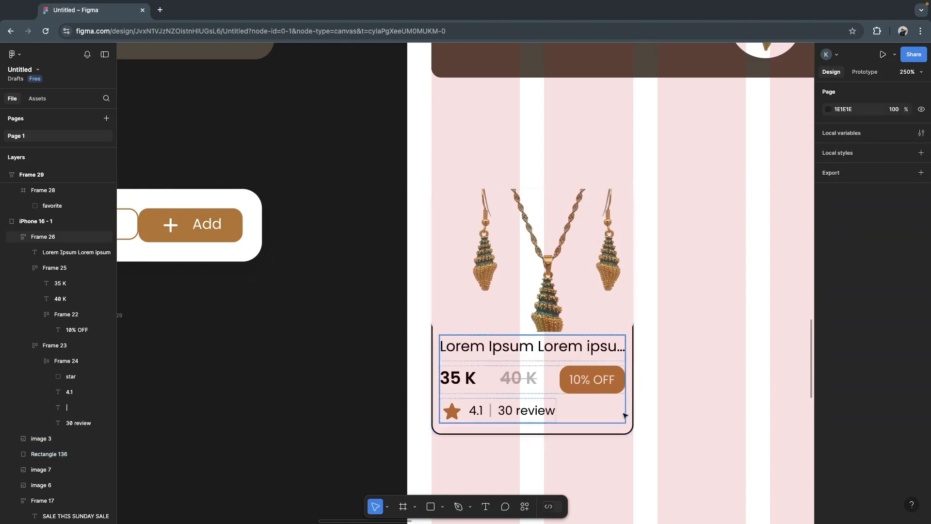
- Widen the title, price and rating group to 157 and place it at X 25, Y 547 inside the card
{"action": "left_click", "coordinate": [577, 378]}
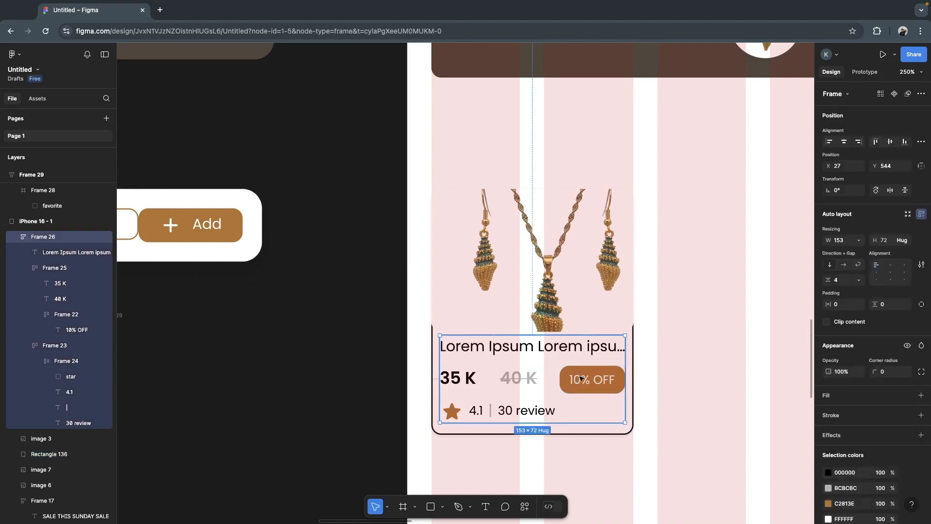
{"action": "left_click_drag", "start_coordinate": [586, 378], "coordinate": [587, 383]}
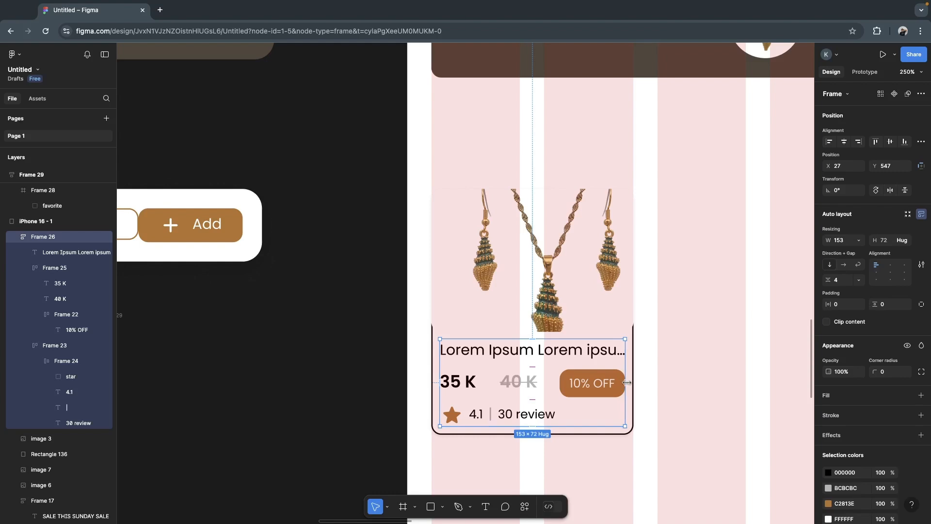
{"action": "left_click_drag", "start_coordinate": [627, 383], "coordinate": [629, 382]}
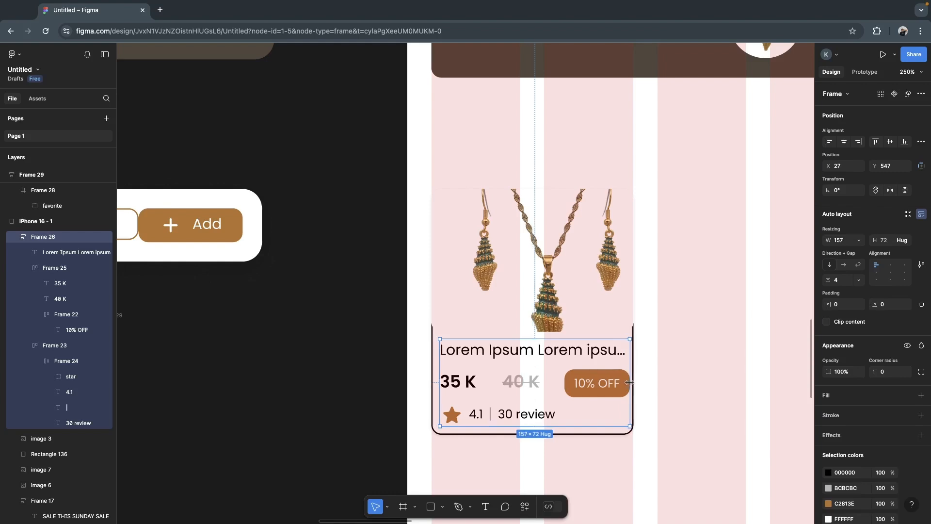
{"action": "left_click_drag", "start_coordinate": [604, 386], "coordinate": [601, 386]}
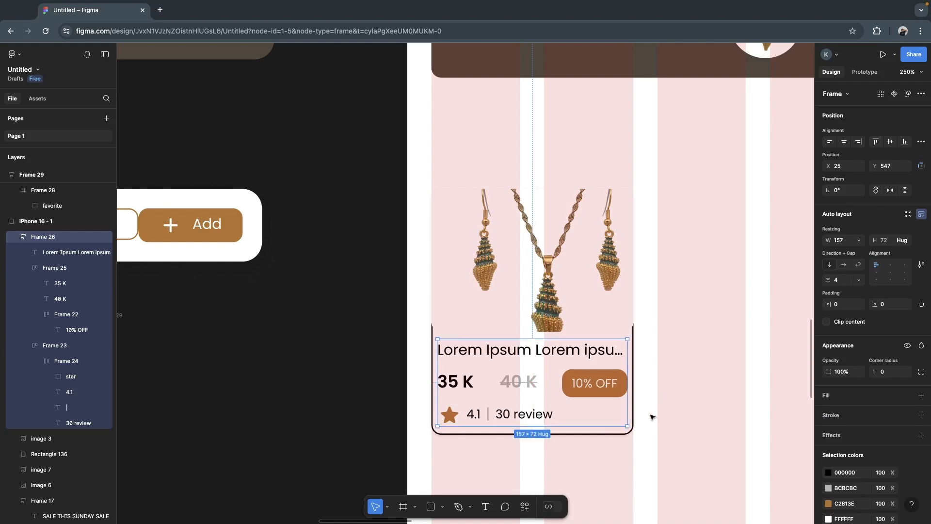
{"action": "left_click", "coordinate": [634, 441]}
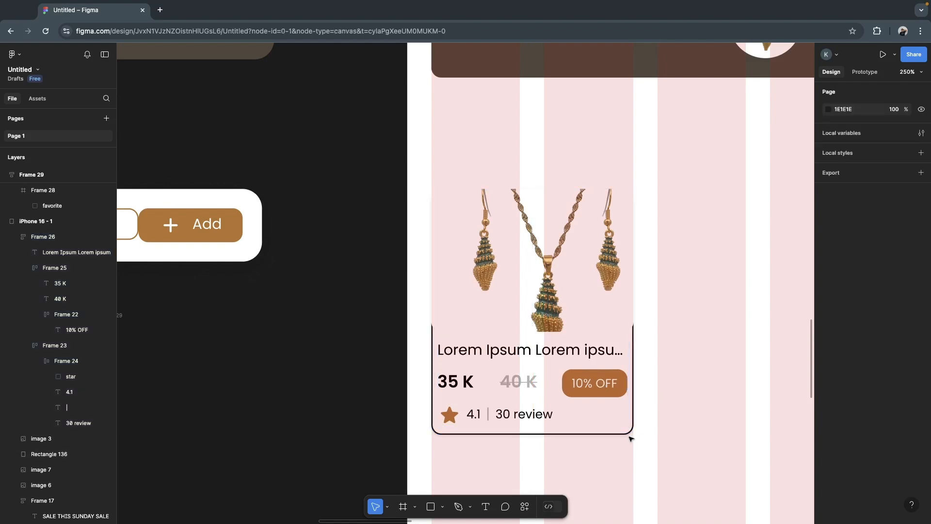
- Remove the black stroke from the card's background rectangle
{"action": "left_click", "coordinate": [629, 433]}
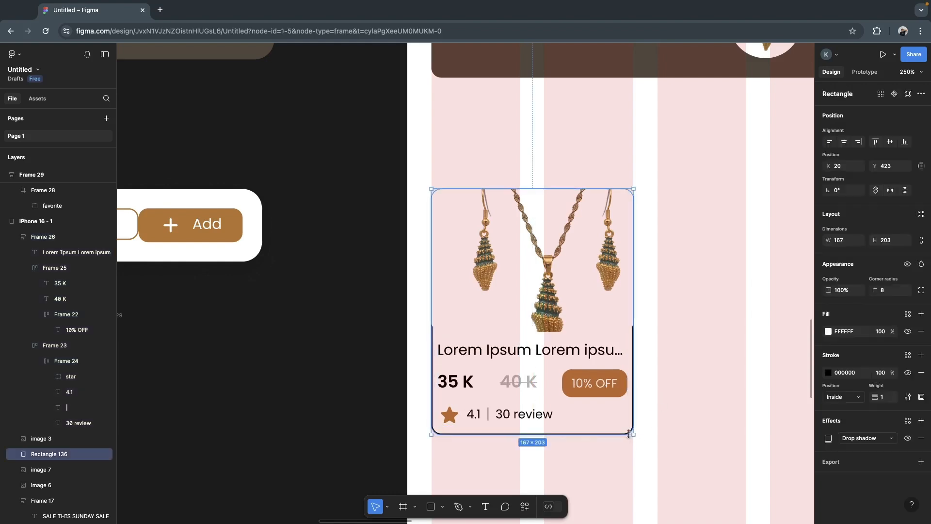
{"action": "left_click", "coordinate": [923, 378]}
{"action": "left_click", "coordinate": [674, 332]}
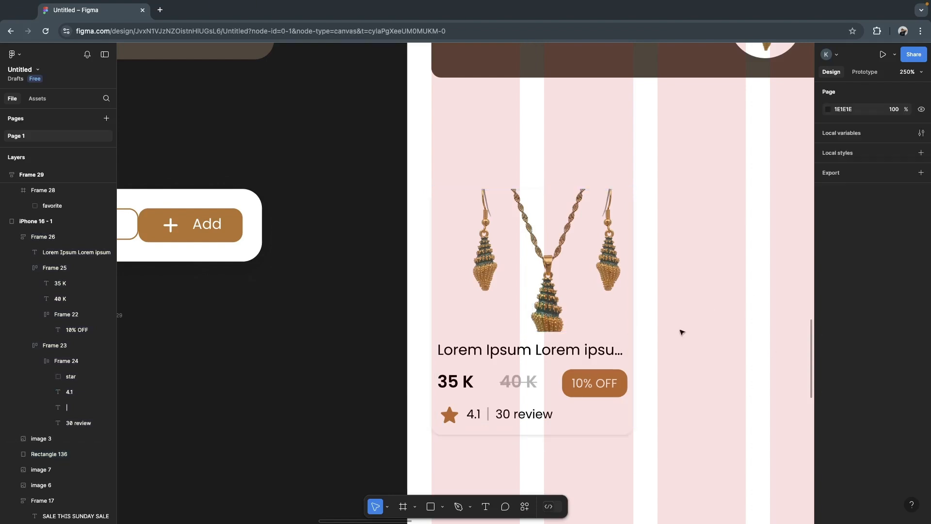
- Duplicate the whole product card into the two empty grid columns beside it, slightly higher than the original
{"action": "scroll", "coordinate": [700, 317], "scroll_direction": "down", "scroll_amount": 8}
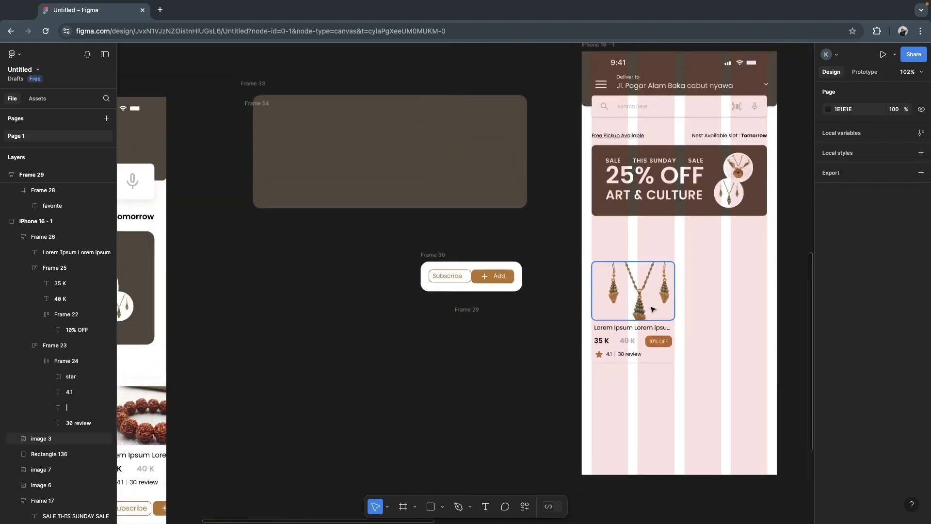
{"action": "left_click", "coordinate": [651, 308]}
{"action": "left_click", "coordinate": [744, 360]}
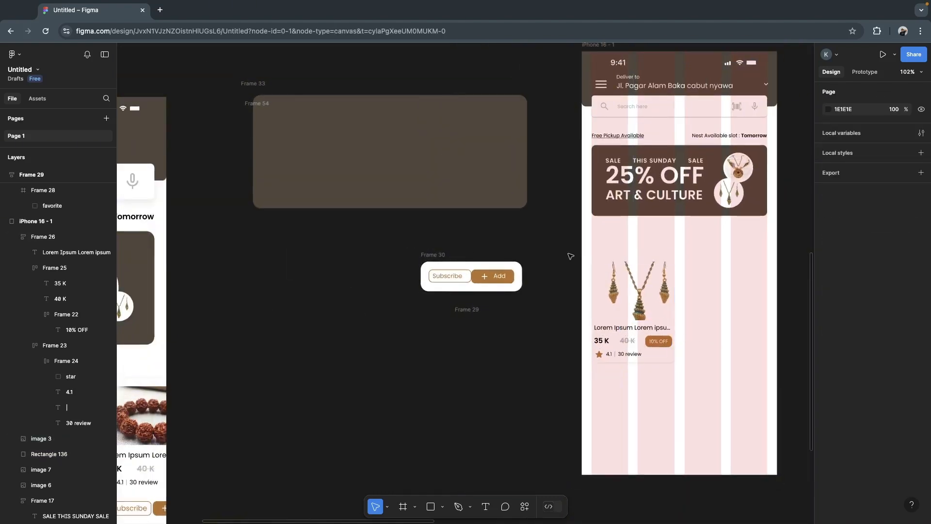
{"action": "left_click_drag", "start_coordinate": [568, 254], "coordinate": [701, 379]}
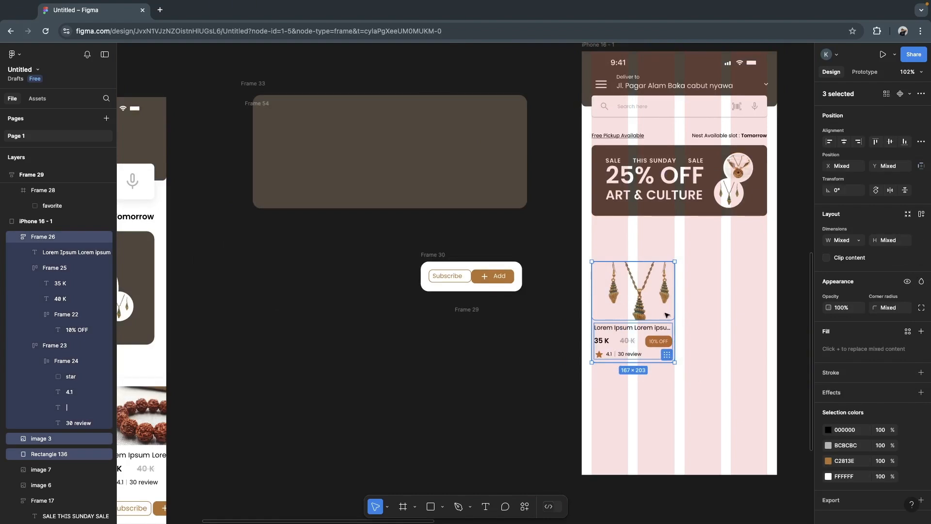
{"action": "left_click_drag", "start_coordinate": [634, 303], "coordinate": [721, 280]}
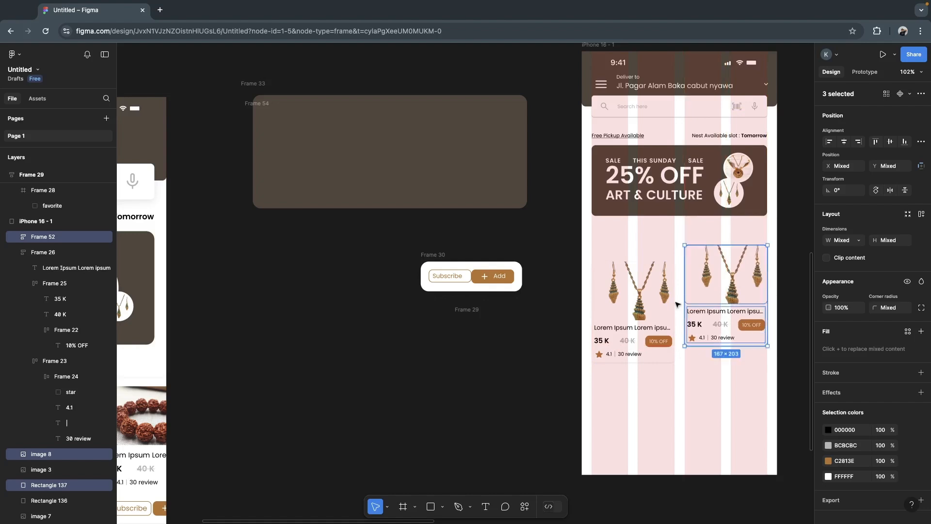
- Move the original product card up so it lines up horizontally with its copy
{"action": "left_click_drag", "start_coordinate": [570, 256], "coordinate": [655, 315]}
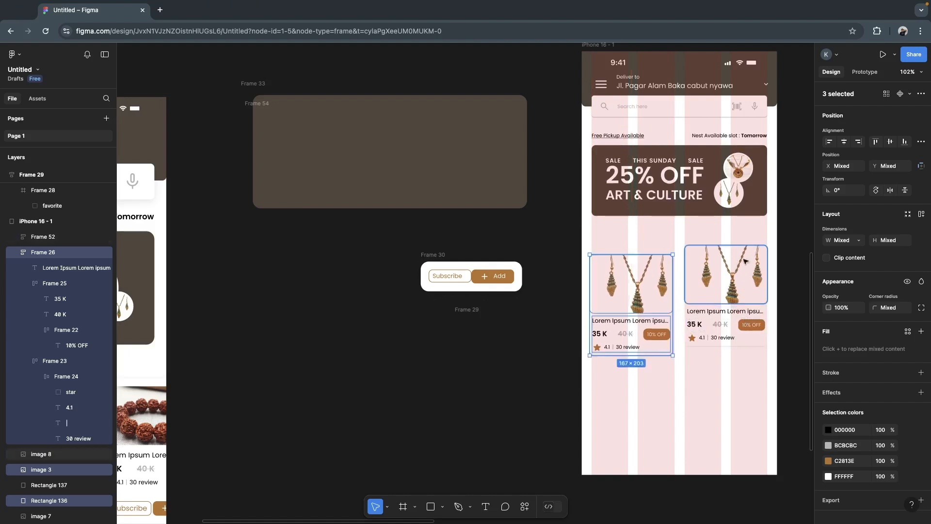
{"action": "left_click_drag", "start_coordinate": [667, 317], "coordinate": [668, 310]}
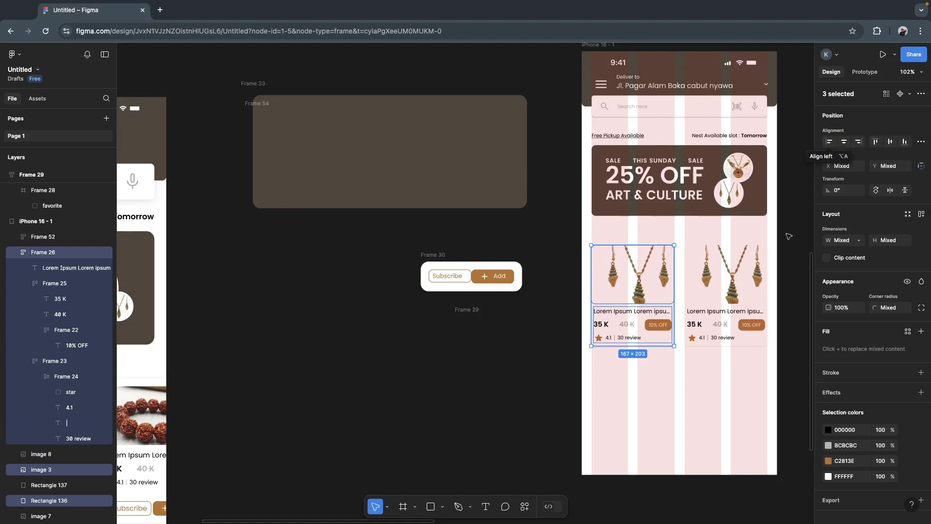
{"action": "left_click", "coordinate": [830, 142]}
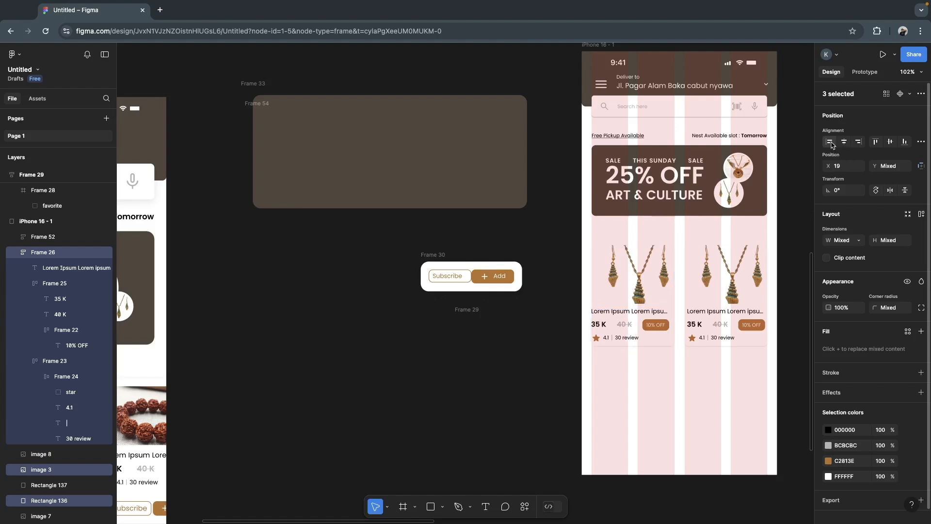
{"action": "key", "text": "ctrl+z"}
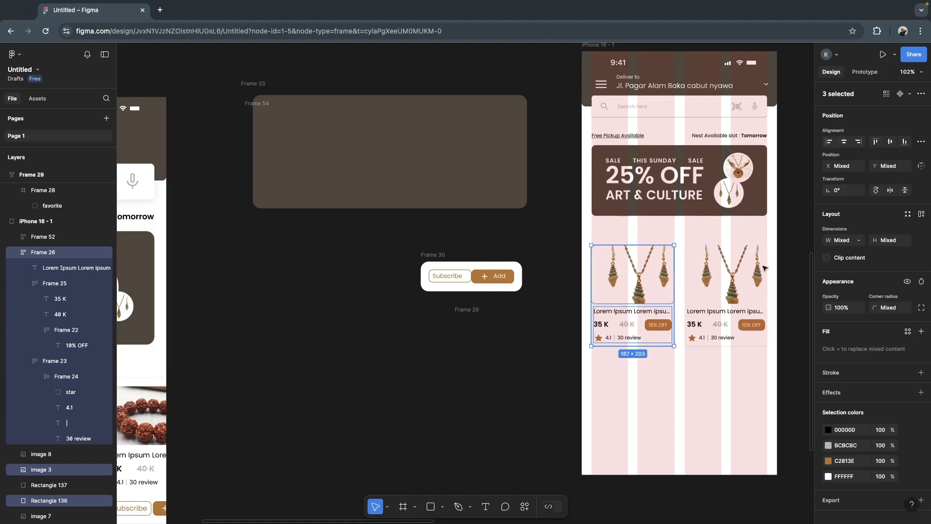
{"action": "left_click", "coordinate": [790, 300]}
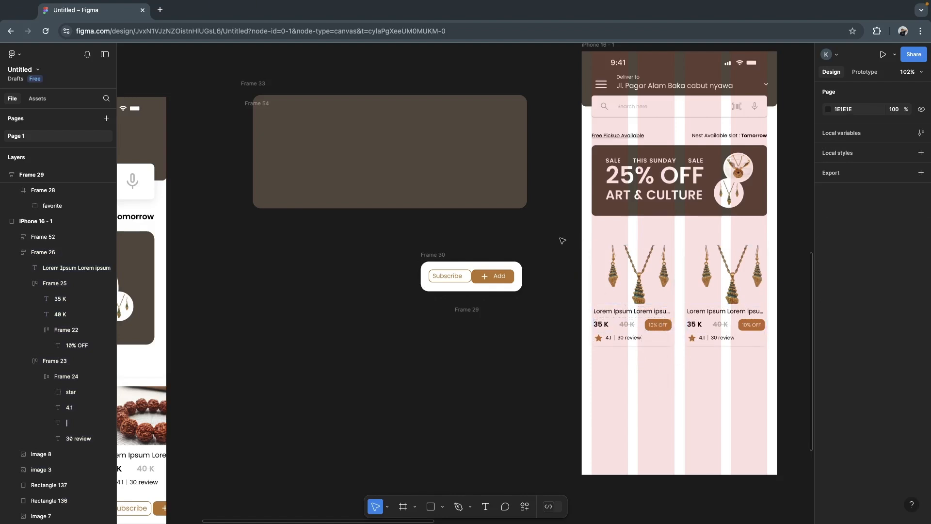
- Add the heading text "Buy it Agains" between the sale banner and the first product card
{"action": "scroll", "coordinate": [559, 240], "scroll_direction": "left", "scroll_amount": 10}
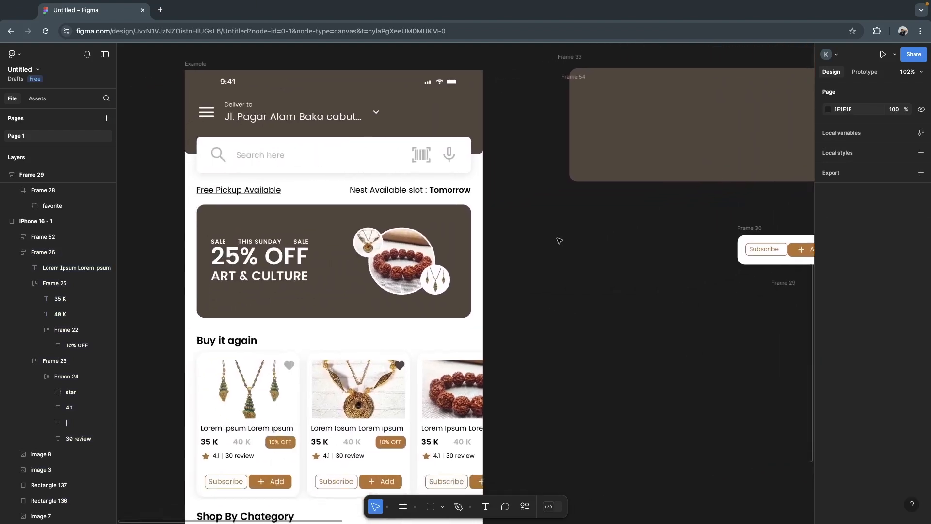
{"action": "scroll", "coordinate": [606, 194], "scroll_direction": "right", "scroll_amount": 12}
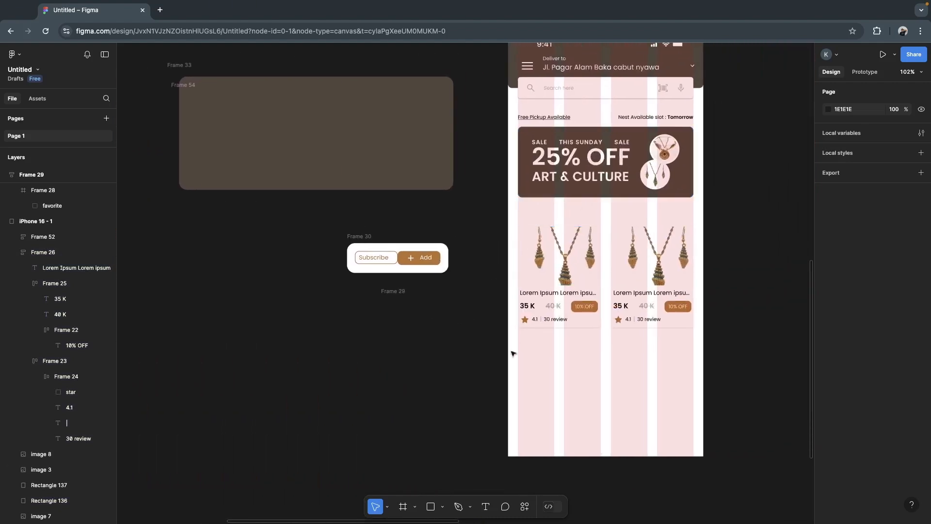
{"action": "left_click", "coordinate": [486, 507]}
{"action": "left_click", "coordinate": [528, 217]}
{"action": "type", "text": "Buy it Agains"}
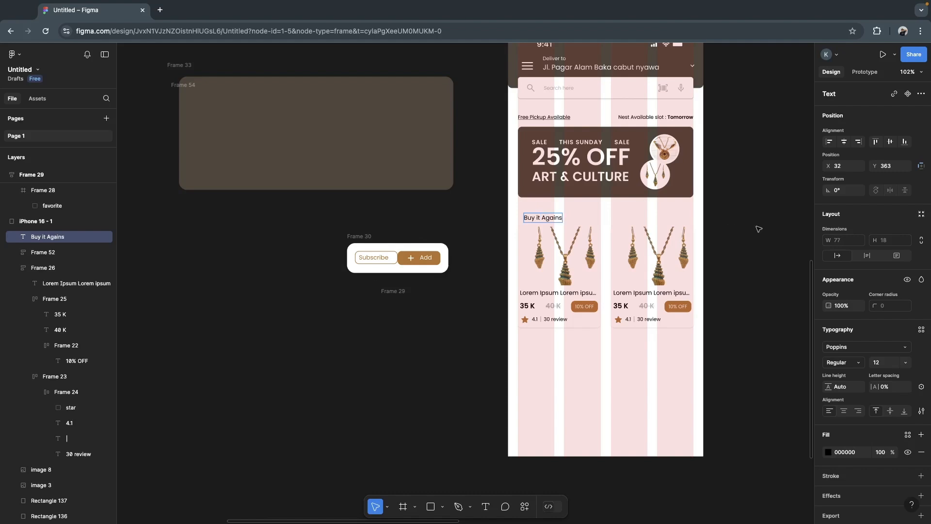
{"action": "key", "text": "Escape"}
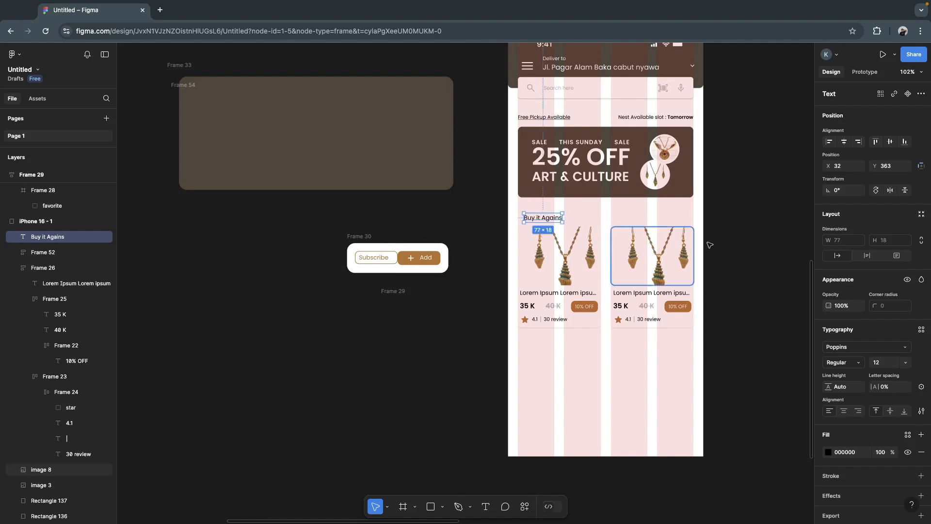
- Set the "Buy it Agains" heading's font weight to SemiBold
{"action": "left_click", "coordinate": [860, 365]}
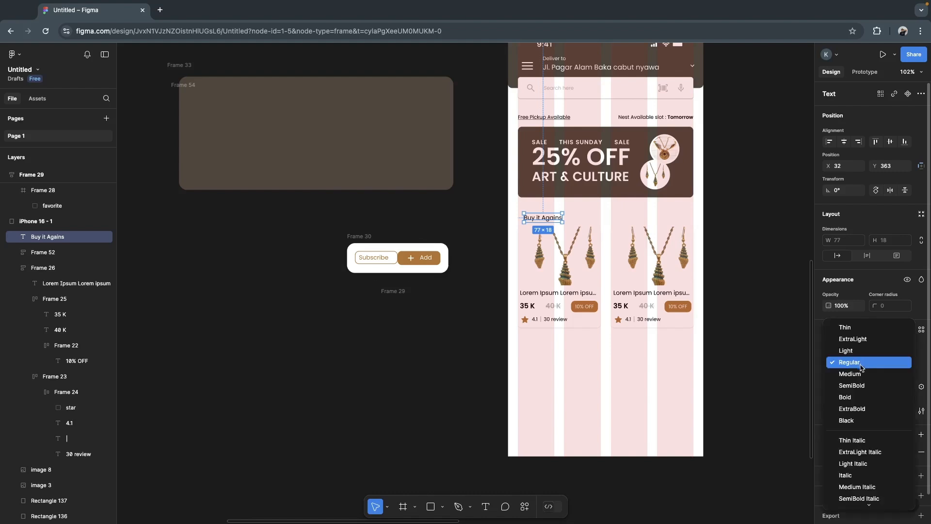
{"action": "left_click", "coordinate": [853, 396]}
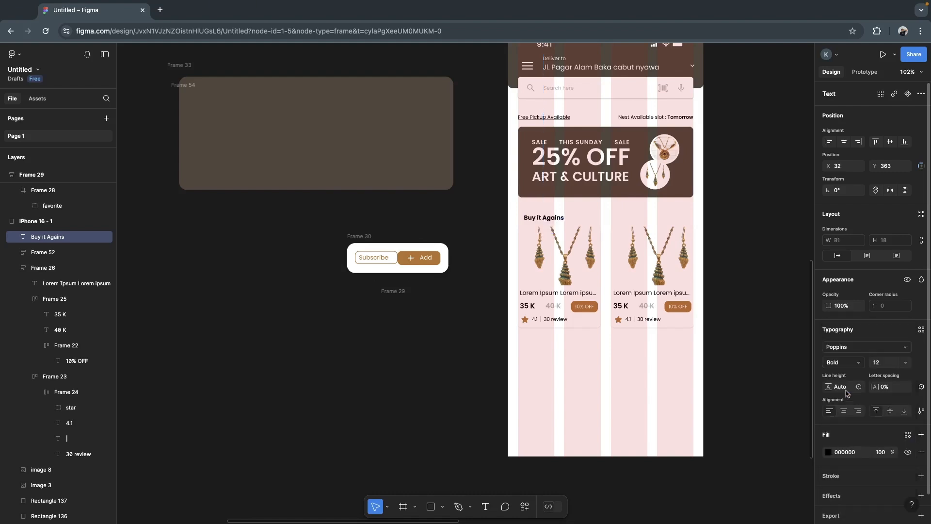
{"action": "left_click", "coordinate": [851, 365]}
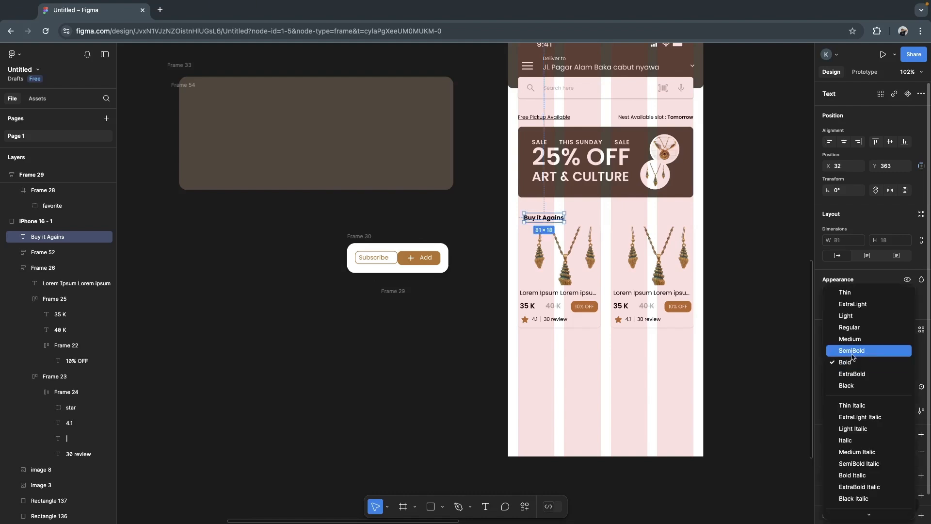
{"action": "left_click", "coordinate": [852, 354]}
{"action": "left_click", "coordinate": [736, 281]}
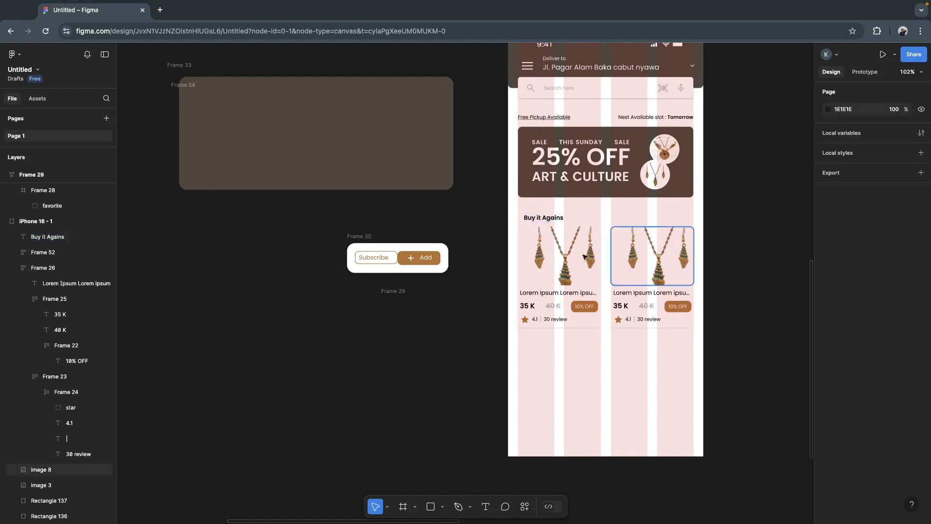
- Position the "Buy it Agains" heading at X 19, Y 357, flush with the first product card's left edge
{"action": "left_click", "coordinate": [548, 217]}
{"action": "key", "text": "Right"}
{"action": "key", "text": "Right"}
{"action": "key", "text": "Right"}
{"action": "key", "text": "Left"}
{"action": "key", "text": "Left"}
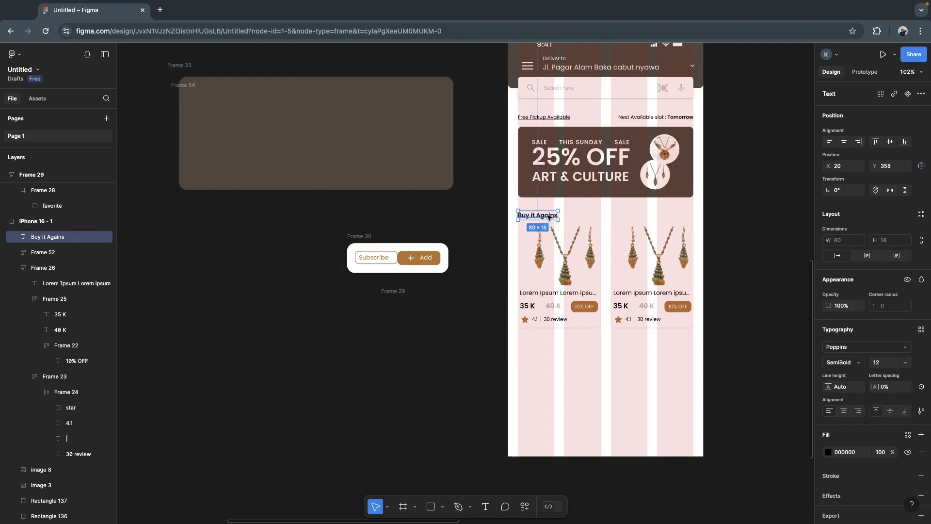
{"action": "left_click", "coordinate": [752, 269]}
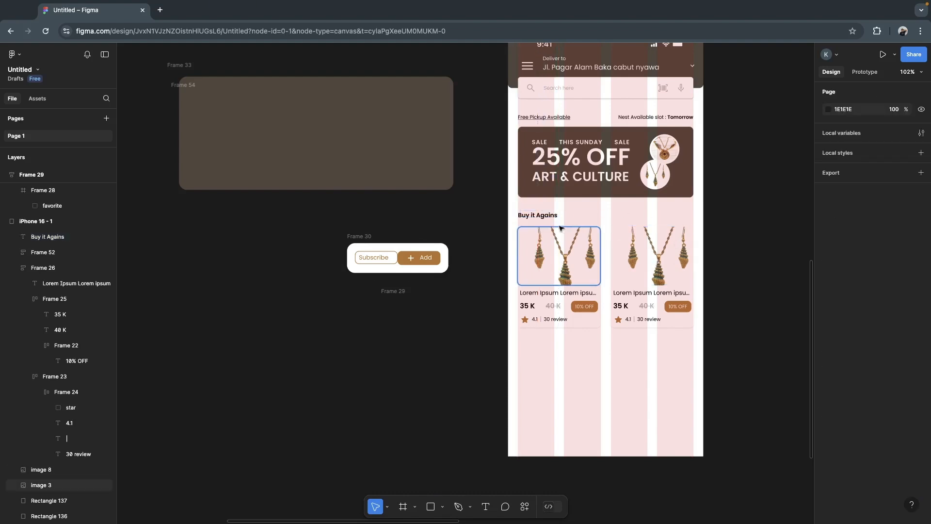
{"action": "left_click", "coordinate": [534, 216]}
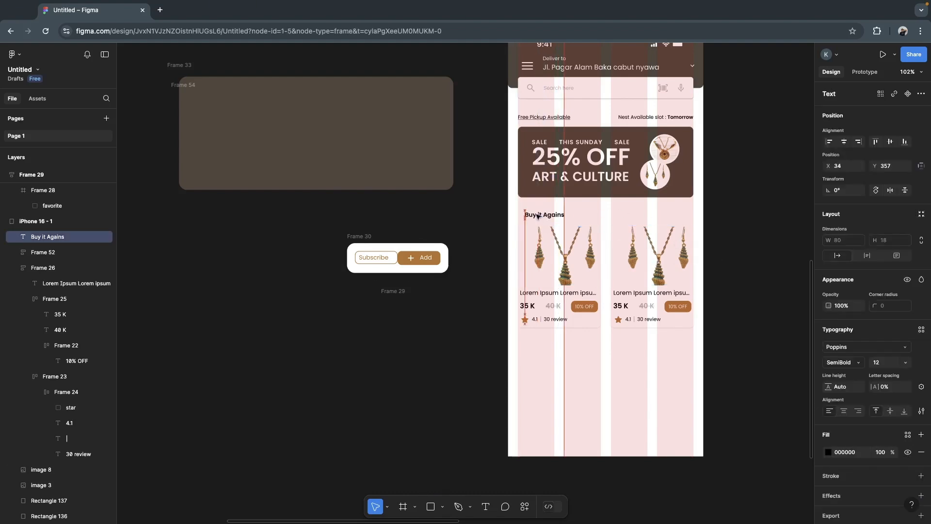
{"action": "key", "text": "Left"}
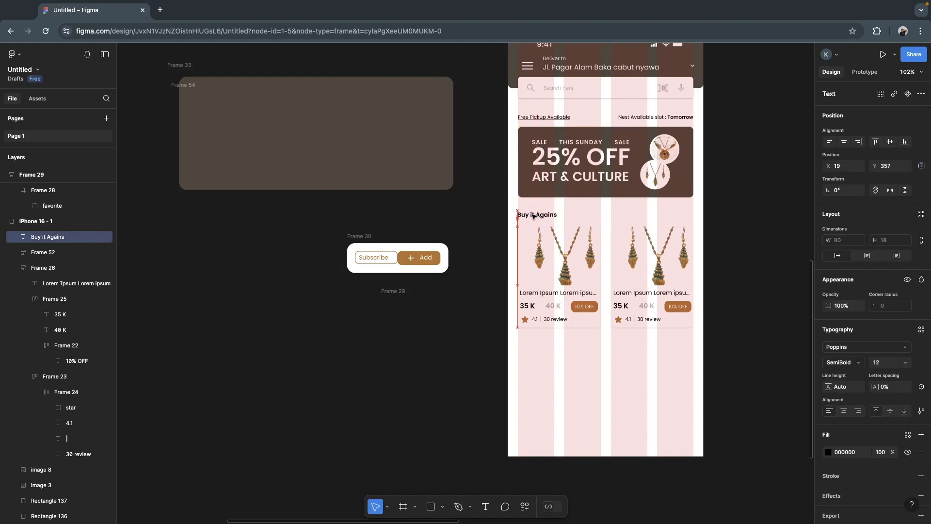
- Nudge the "Buy it Agains" heading horizontally to X 20
{"action": "key", "text": "Right"}
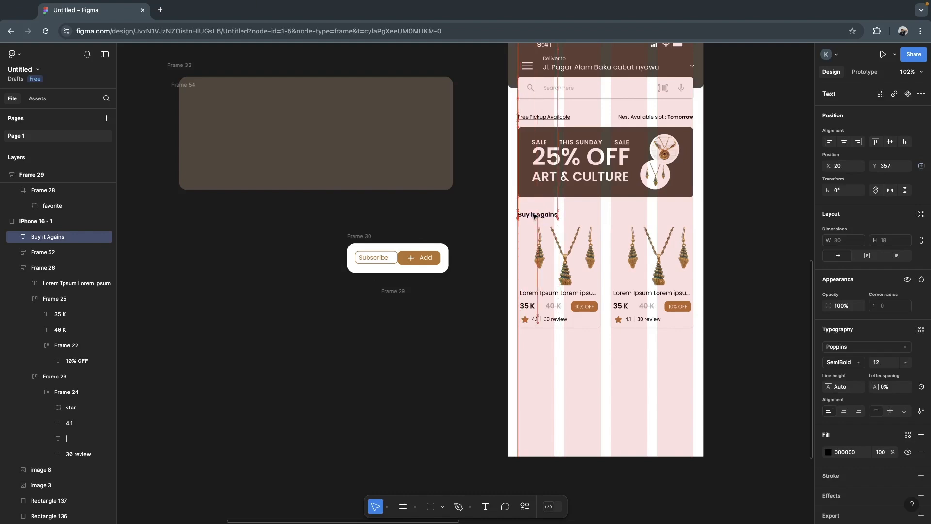
{"action": "left_click", "coordinate": [567, 254]}
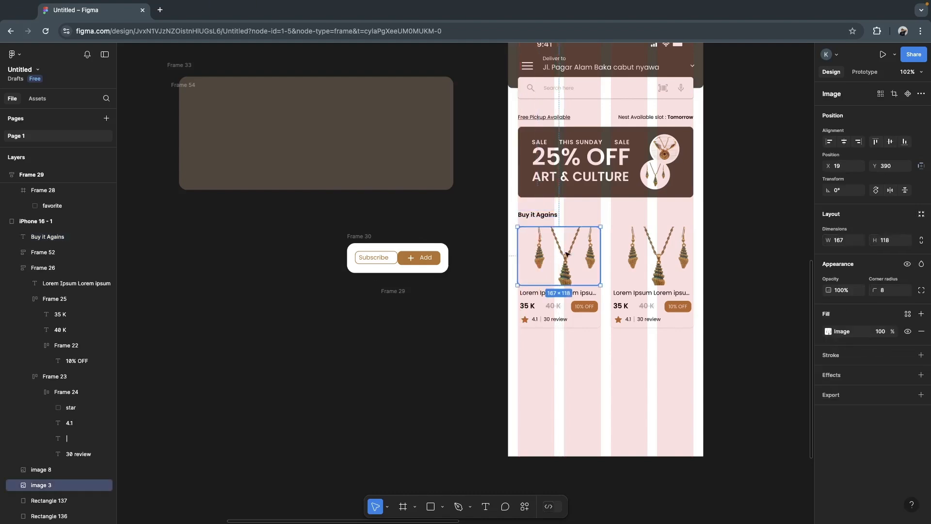
{"action": "left_click", "coordinate": [652, 256]}
{"action": "left_click", "coordinate": [721, 275]}
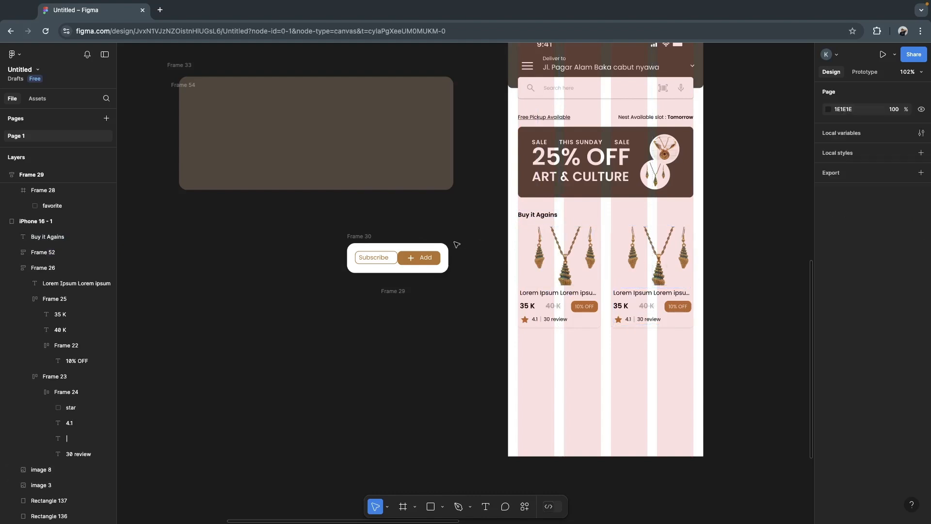
- Duplicate both product cards directly below the originals to form a second row in the iPhone 16 frame
{"action": "left_click_drag", "start_coordinate": [487, 226], "coordinate": [722, 337]}
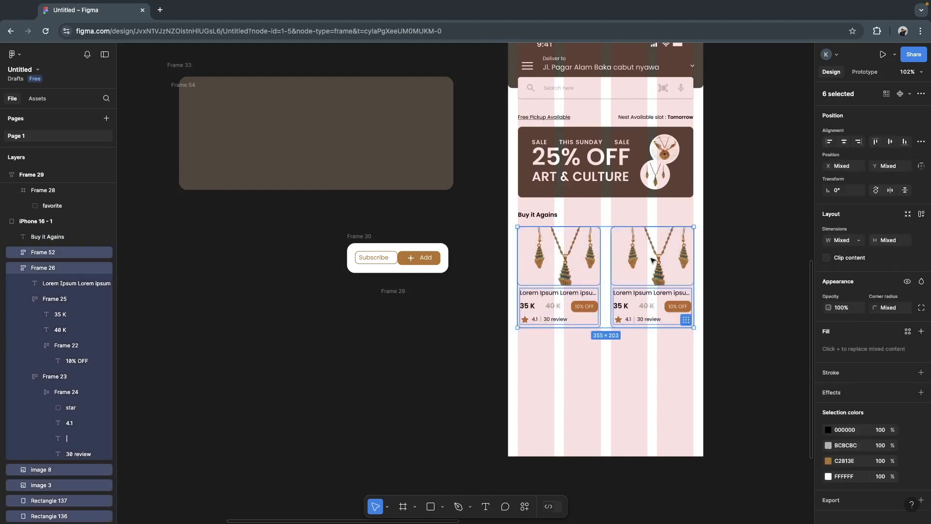
{"action": "left_click_drag", "start_coordinate": [652, 259], "coordinate": [654, 371]}
{"action": "left_click", "coordinate": [730, 341]}
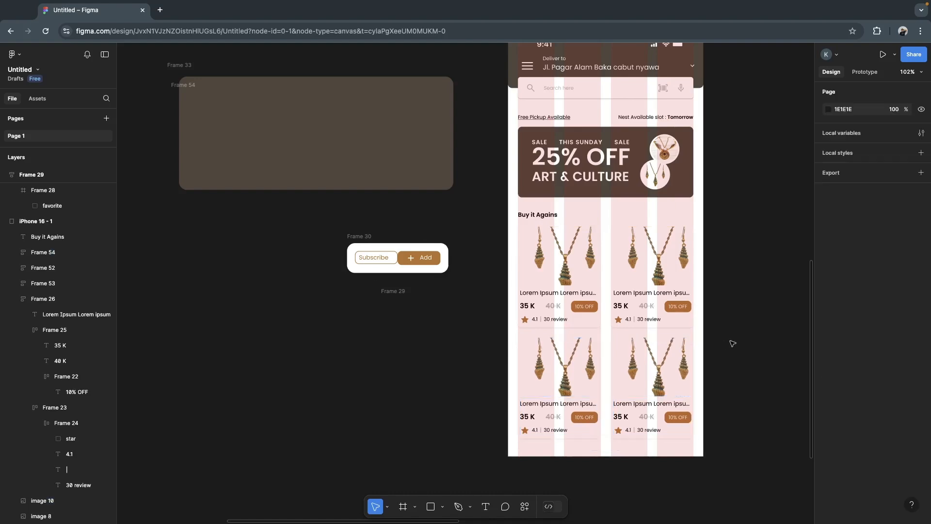
- Draw a 393 × 84 rectangle across the full width of the iPhone 16 frame's bottom edge, at X 0, Y 768
{"action": "scroll", "coordinate": [733, 344], "scroll_direction": "down", "scroll_amount": 5}
{"action": "scroll", "coordinate": [733, 343], "scroll_direction": "down", "scroll_amount": 1}
{"action": "scroll", "coordinate": [732, 343], "scroll_direction": "up", "scroll_amount": 1}
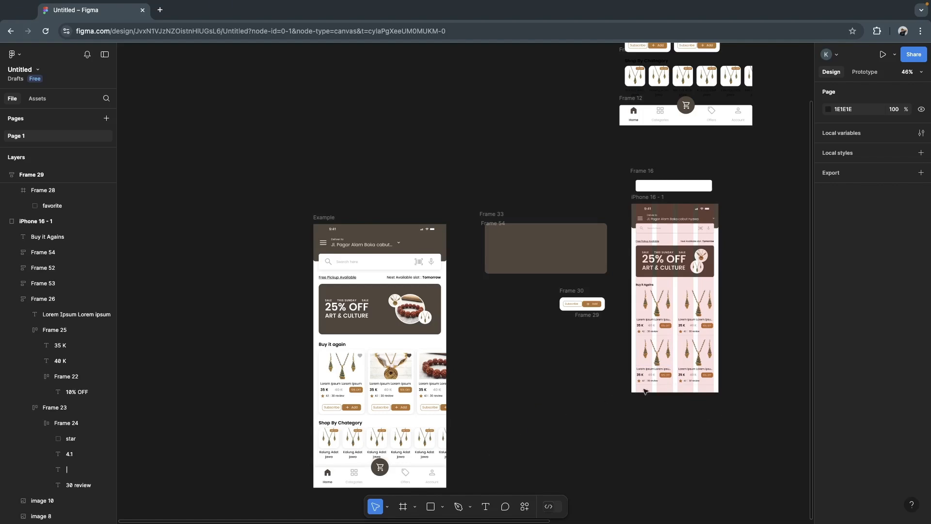
{"action": "scroll", "coordinate": [634, 392], "scroll_direction": "up", "scroll_amount": 6}
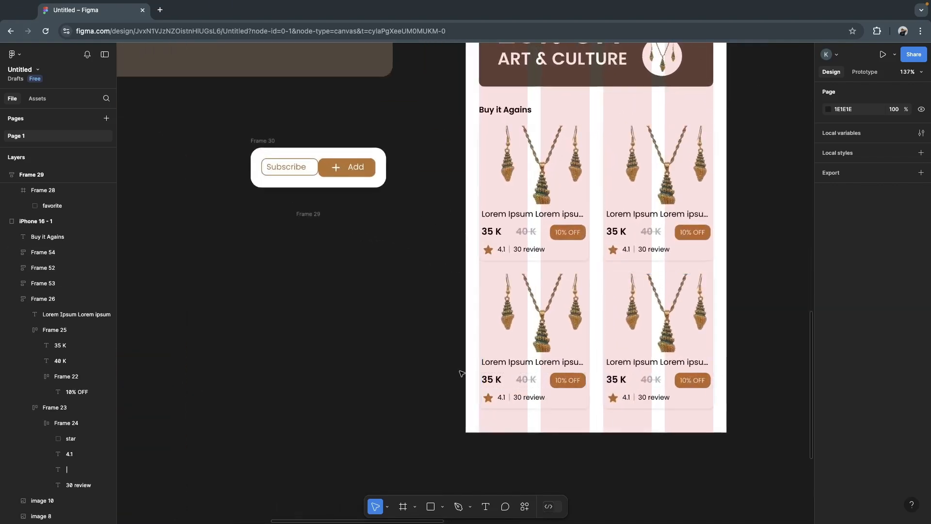
{"action": "left_click", "coordinate": [431, 505]}
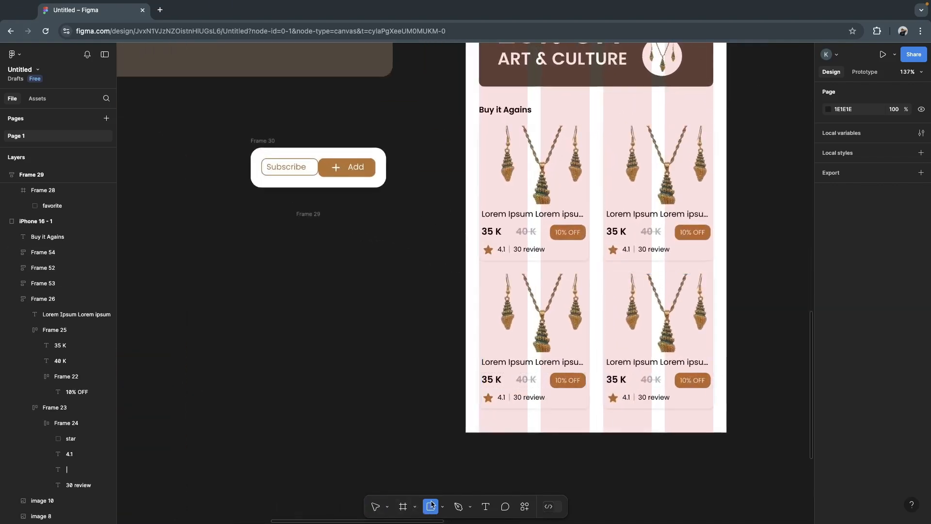
{"action": "left_click_drag", "start_coordinate": [465, 391], "coordinate": [725, 432]}
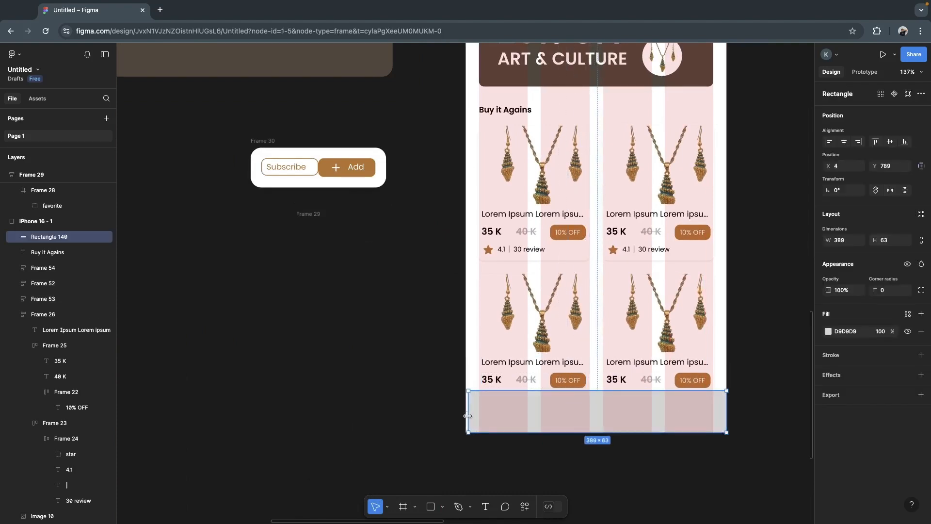
{"action": "left_click_drag", "start_coordinate": [602, 424], "coordinate": [602, 421]}
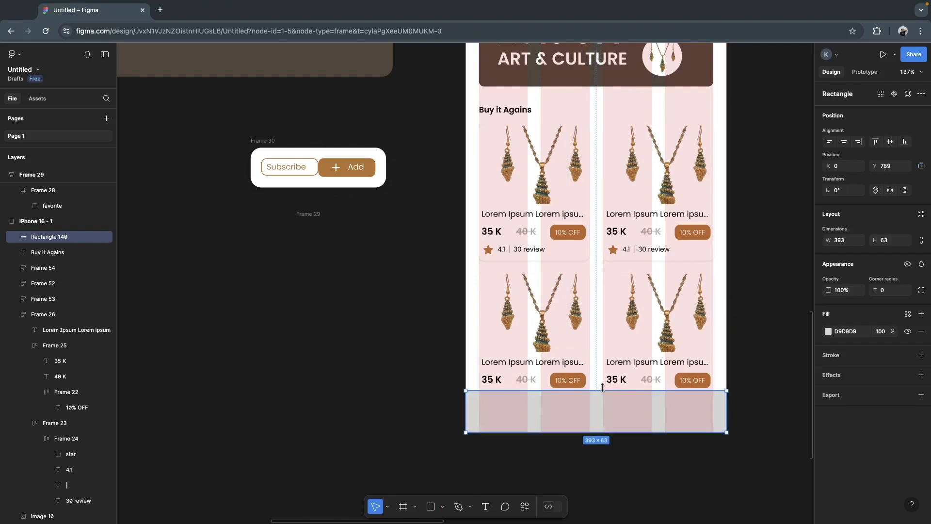
{"action": "left_click_drag", "start_coordinate": [601, 388], "coordinate": [602, 378]}
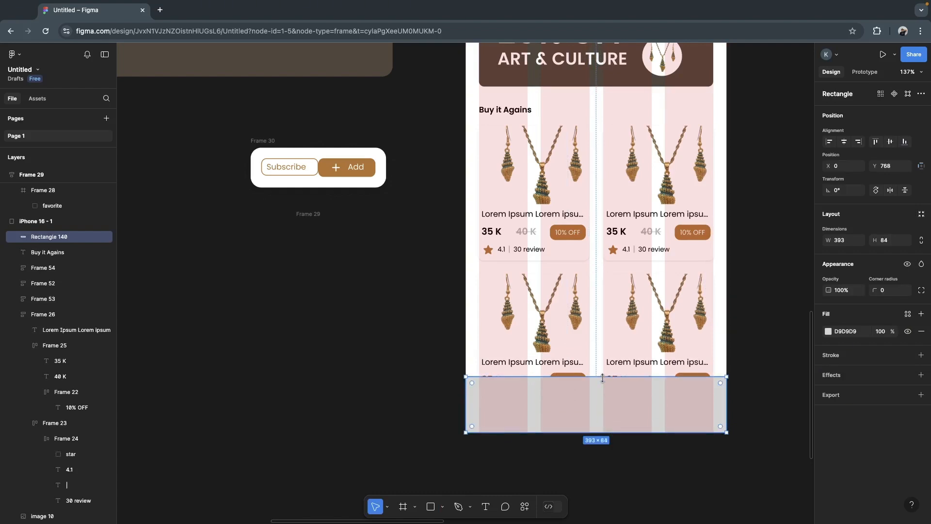
- Add a drop shadow effect to the bottom rectangle and open its X offset for editing
{"action": "left_click", "coordinate": [921, 374]}
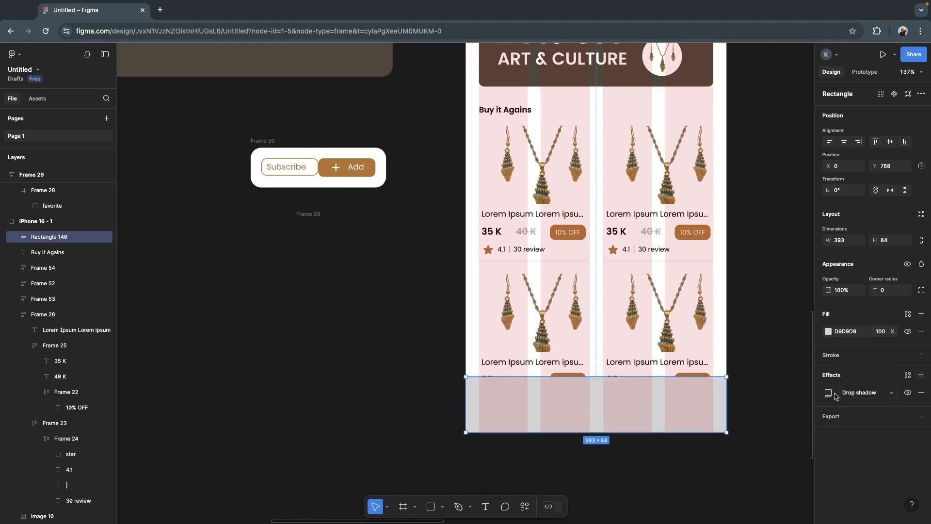
{"action": "left_click", "coordinate": [868, 394]}
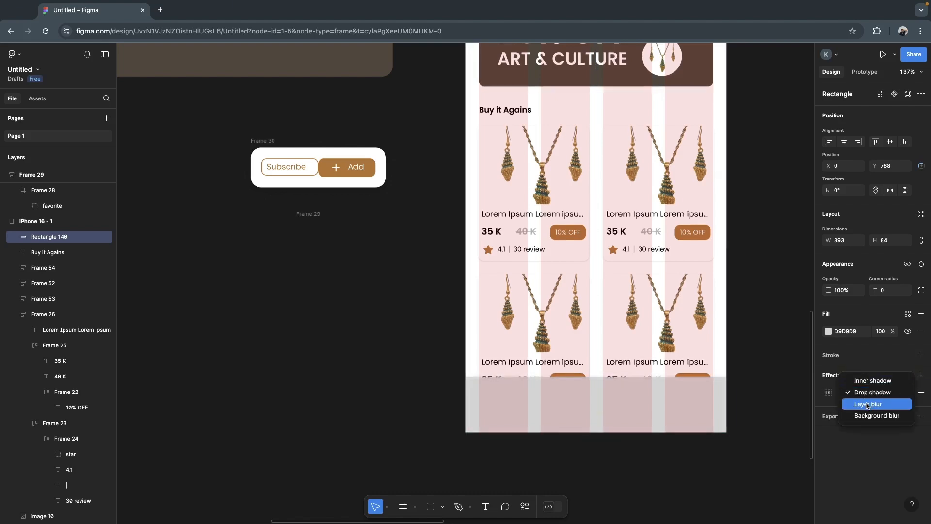
{"action": "left_click", "coordinate": [828, 392]}
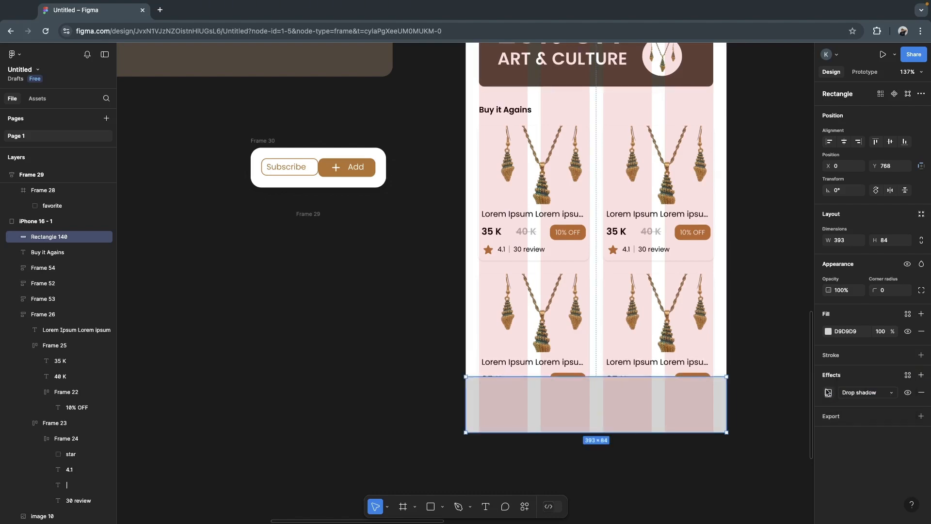
{"action": "left_click", "coordinate": [828, 393]}
{"action": "left_click", "coordinate": [766, 420]}
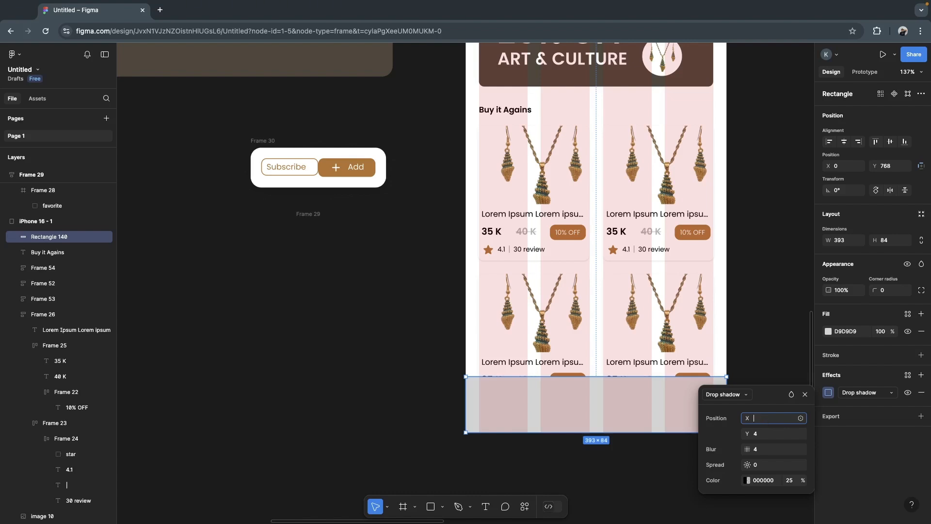
- Set the drop shadow's X offset to -4 and move the rectangle up over the second row of product cards, to X 10, Y 701
{"action": "key", "text": "Return"}
{"action": "left_click", "coordinate": [763, 437]}
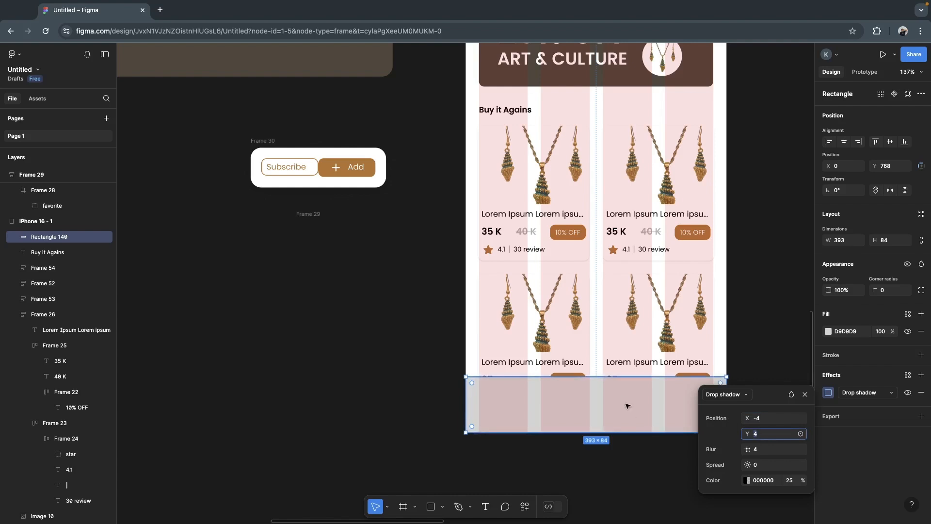
{"action": "left_click_drag", "start_coordinate": [622, 401], "coordinate": [636, 354]}
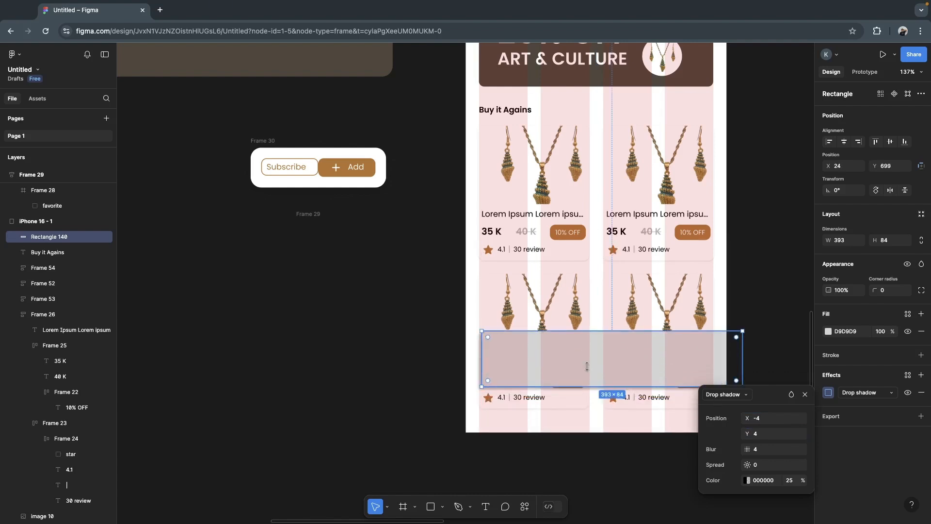
{"action": "left_click_drag", "start_coordinate": [600, 345], "coordinate": [590, 348]}
- Set the rectangle's drop shadow X offset to 4 and inspect the shadow along its edges
{"action": "left_click", "coordinate": [768, 419]}
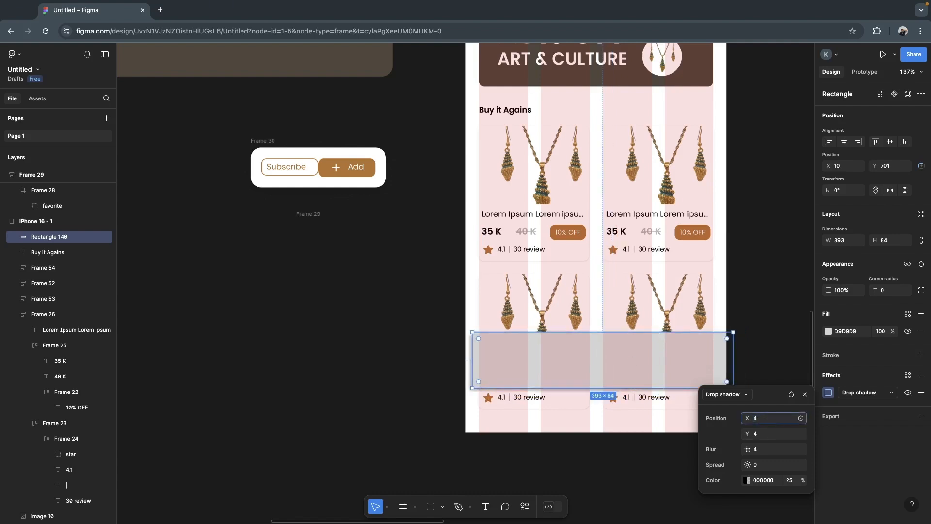
{"action": "scroll", "coordinate": [462, 345], "scroll_direction": "up", "scroll_amount": 3}
{"action": "scroll", "coordinate": [462, 345], "scroll_direction": "up", "scroll_amount": 4}
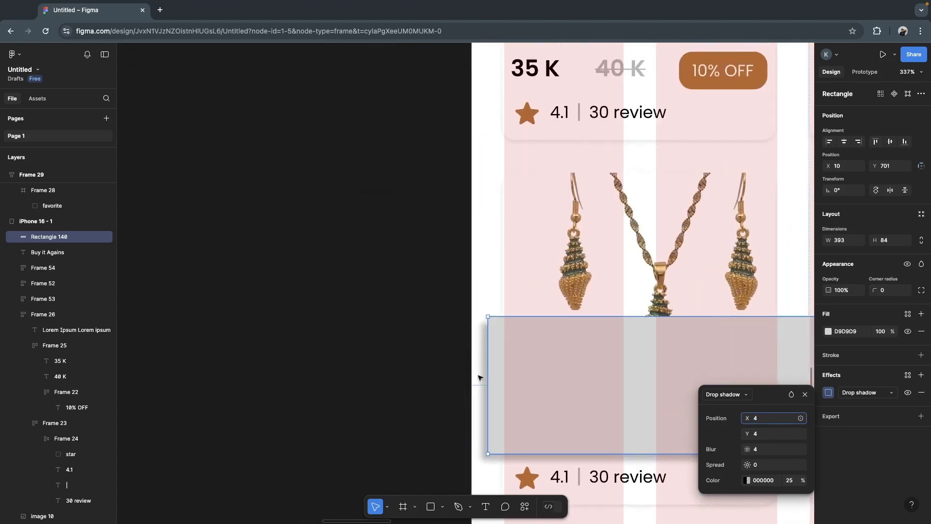
{"action": "key", "text": "Return"}
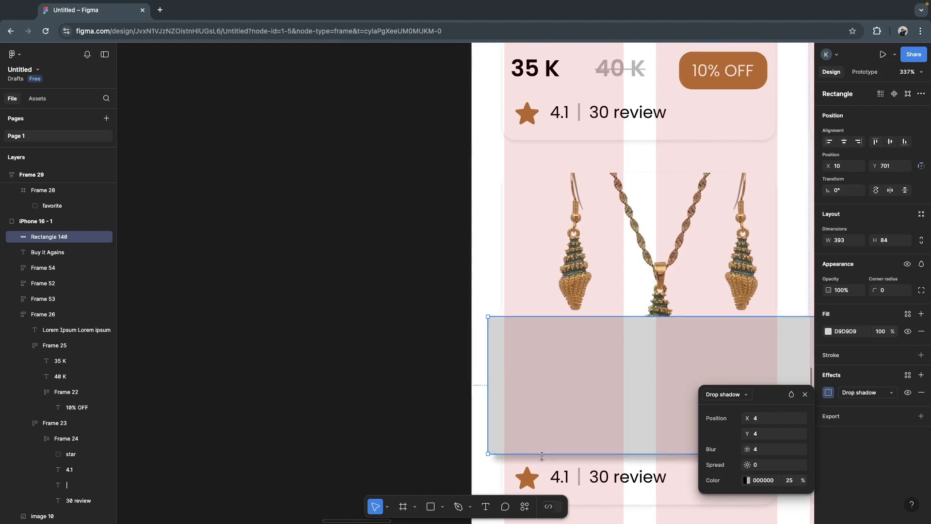
- Set the rectangle's drop shadow offsets to X -4 and Y -4
{"action": "left_click", "coordinate": [763, 421]}
{"action": "type", "text": "-4"}
{"action": "left_click", "coordinate": [756, 434]}
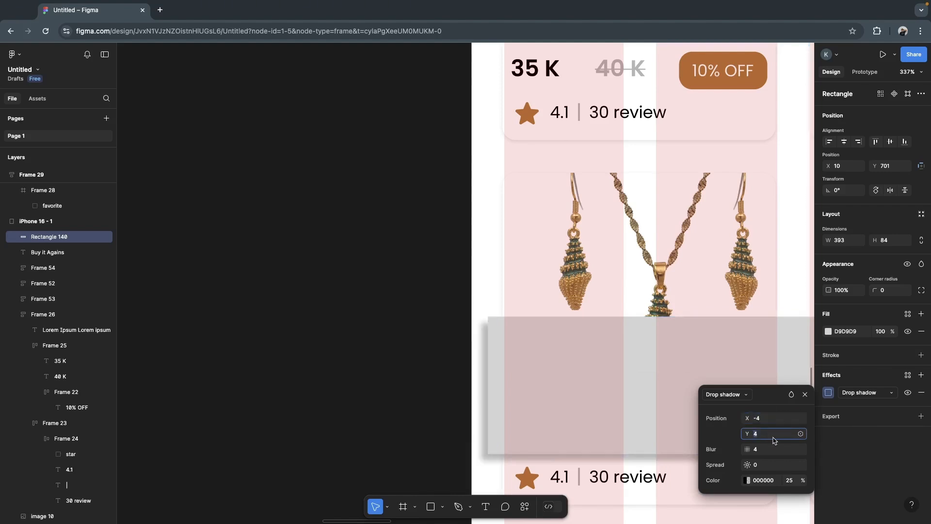
{"action": "type", "text": "-4"}
{"action": "key", "text": "Return"}
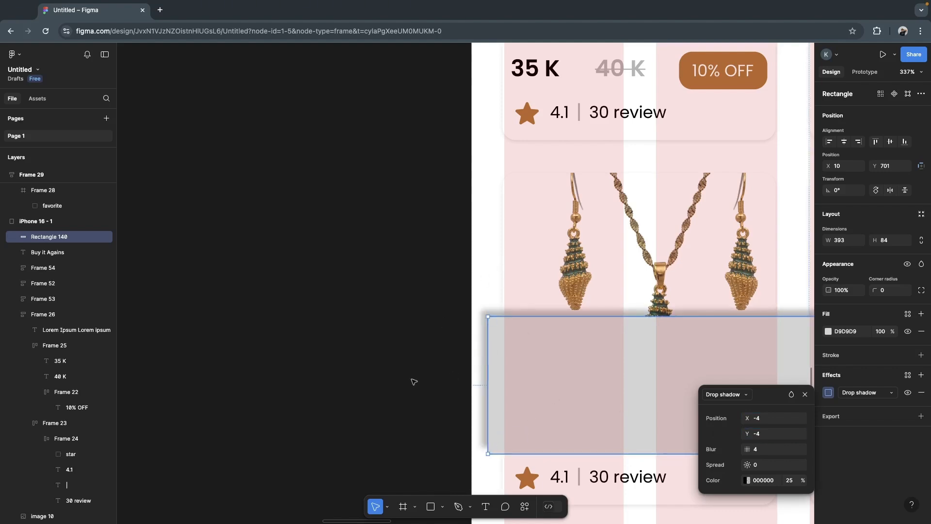
- Move the shadowed rectangle back to the iPhone 16 frame's bottom edge, at X 0, Y 768
{"action": "scroll", "coordinate": [388, 390], "scroll_direction": "down", "scroll_amount": 5}
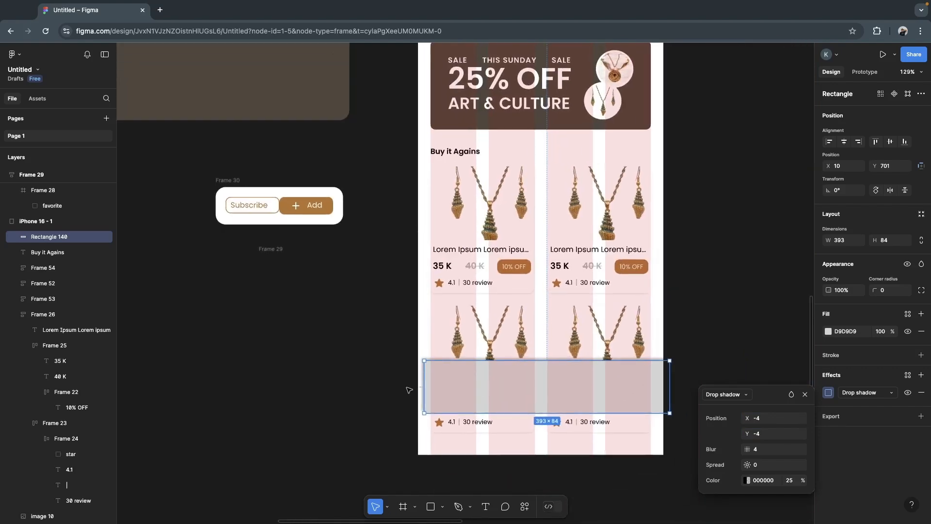
{"action": "left_click_drag", "start_coordinate": [548, 403], "coordinate": [545, 427]}
{"action": "left_click", "coordinate": [688, 381]}
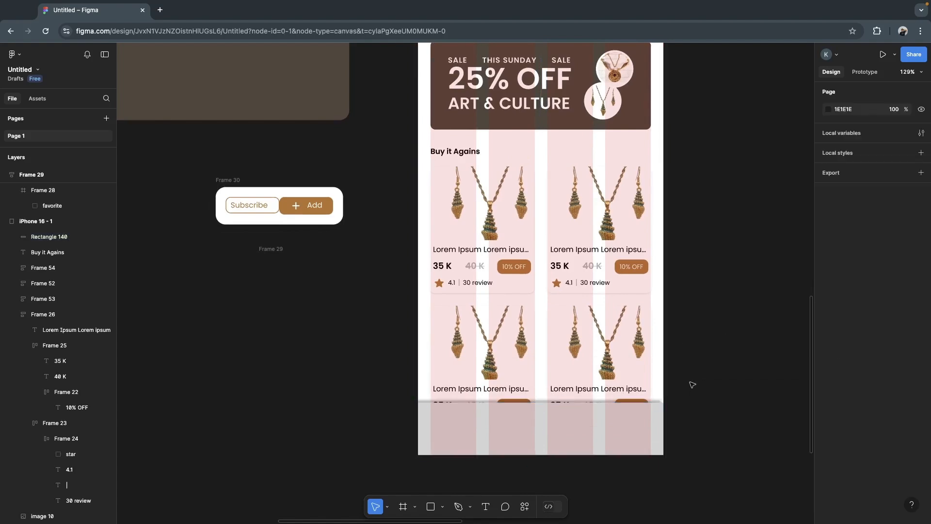
- Change the bottom rectangle's fill to white (FFFFFF) by sampling the iPhone 16 frame's background
{"action": "scroll", "coordinate": [684, 407], "scroll_direction": "down", "scroll_amount": 5}
{"action": "scroll", "coordinate": [685, 407], "scroll_direction": "left", "scroll_amount": 1}
{"action": "scroll", "coordinate": [684, 408], "scroll_direction": "down", "scroll_amount": 2}
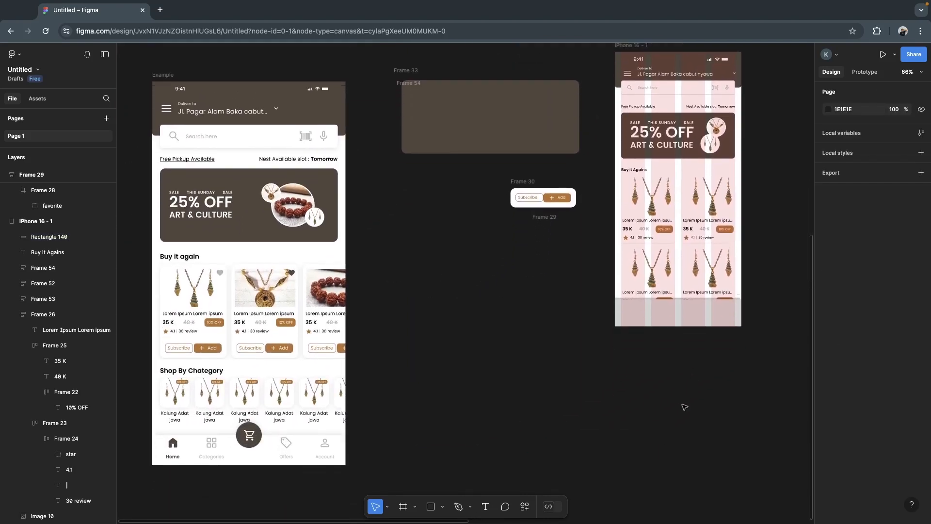
{"action": "scroll", "coordinate": [685, 408], "scroll_direction": "up", "scroll_amount": 1}
{"action": "scroll", "coordinate": [685, 407], "scroll_direction": "right", "scroll_amount": 1}
{"action": "left_click", "coordinate": [626, 332]}
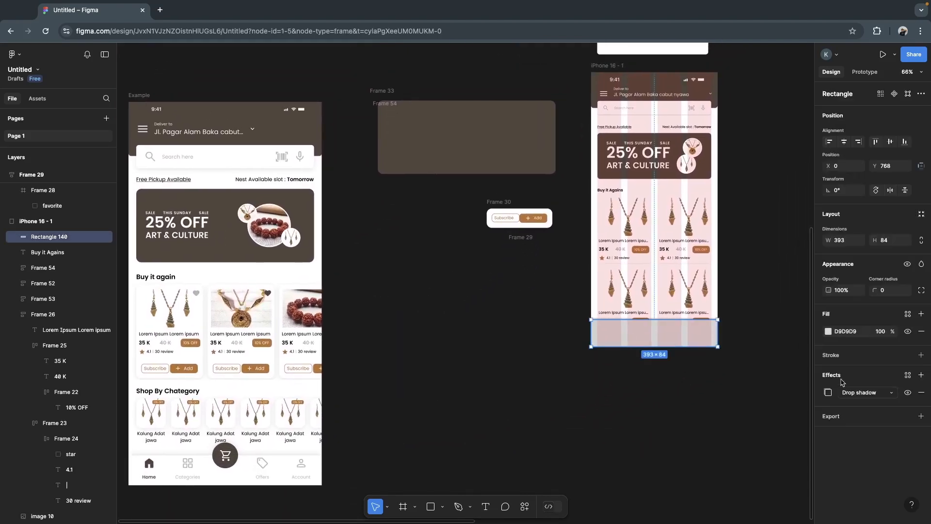
{"action": "left_click", "coordinate": [828, 332]}
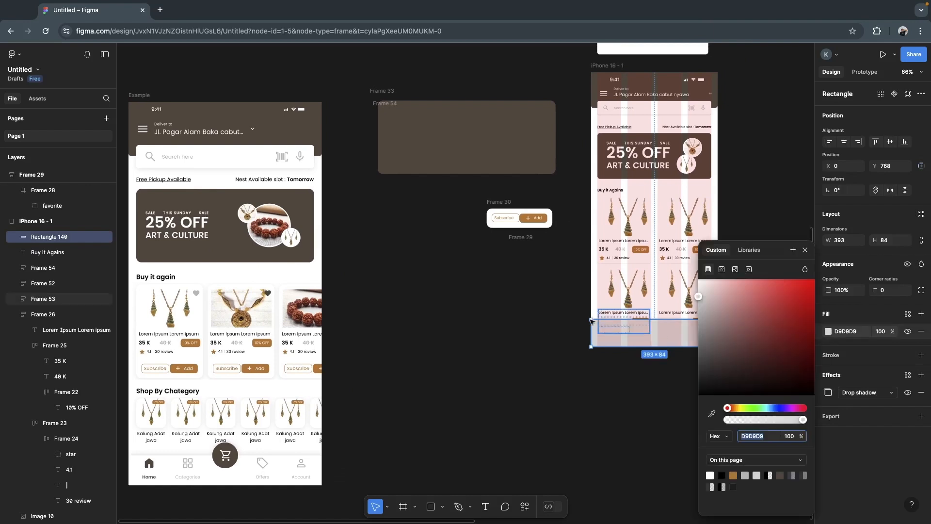
{"action": "left_click", "coordinate": [713, 412]}
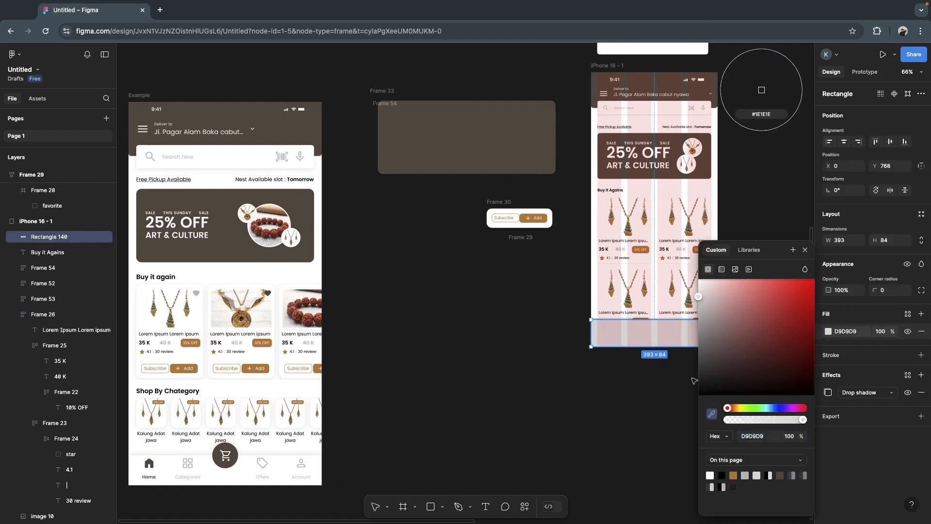
{"action": "left_click", "coordinate": [595, 283]}
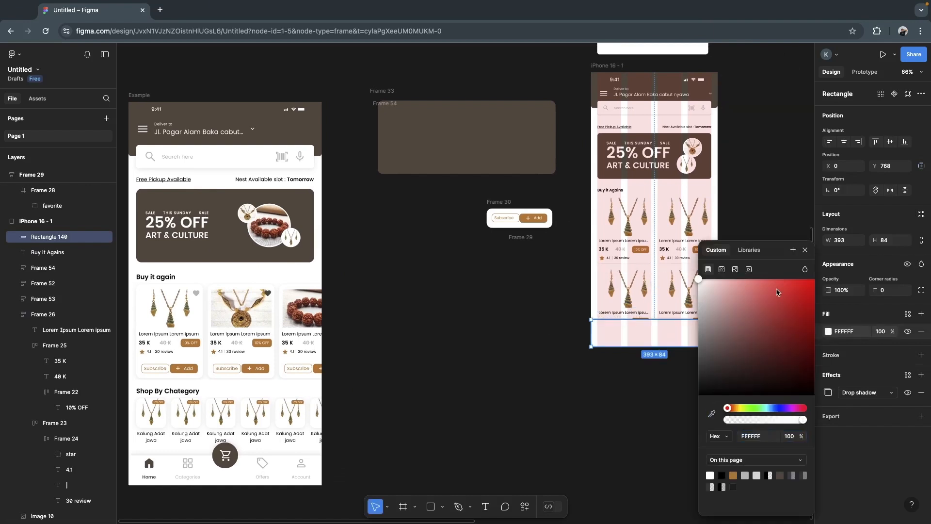
{"action": "left_click", "coordinate": [804, 250]}
{"action": "left_click", "coordinate": [643, 417]}
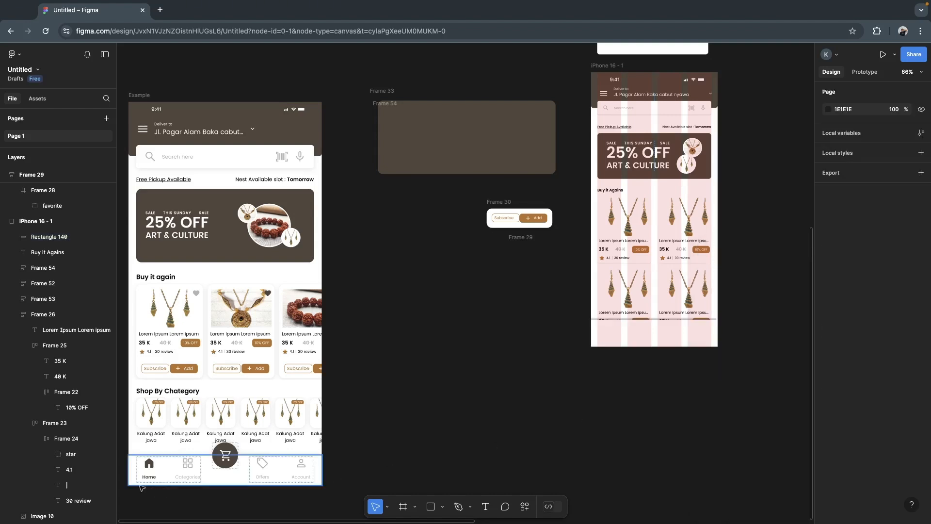
- Move the Home/Categories and Offers/Account navigation groups out of the Example frame onto the canvas below the iPhone 16 frame
{"action": "left_click", "coordinate": [149, 467]}
{"action": "left_click", "coordinate": [149, 467]}
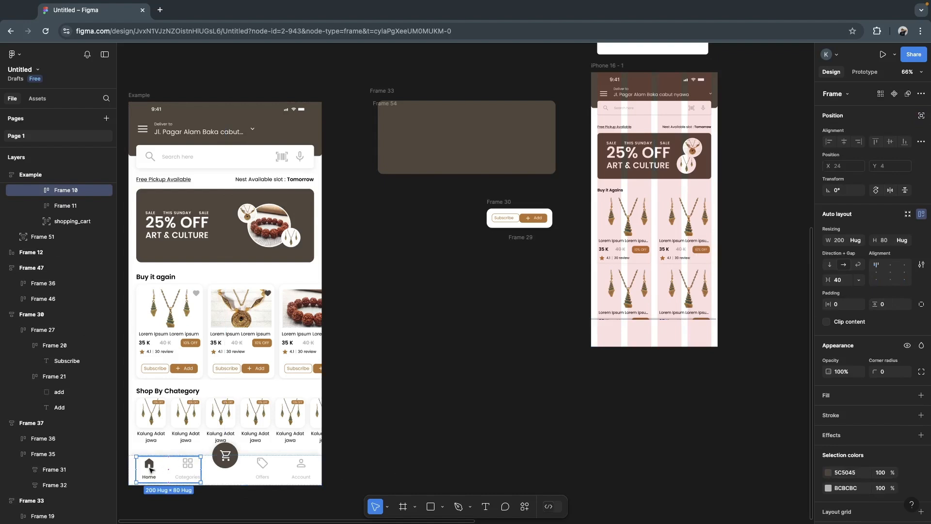
{"action": "left_click", "coordinate": [270, 472], "text": "shift"}
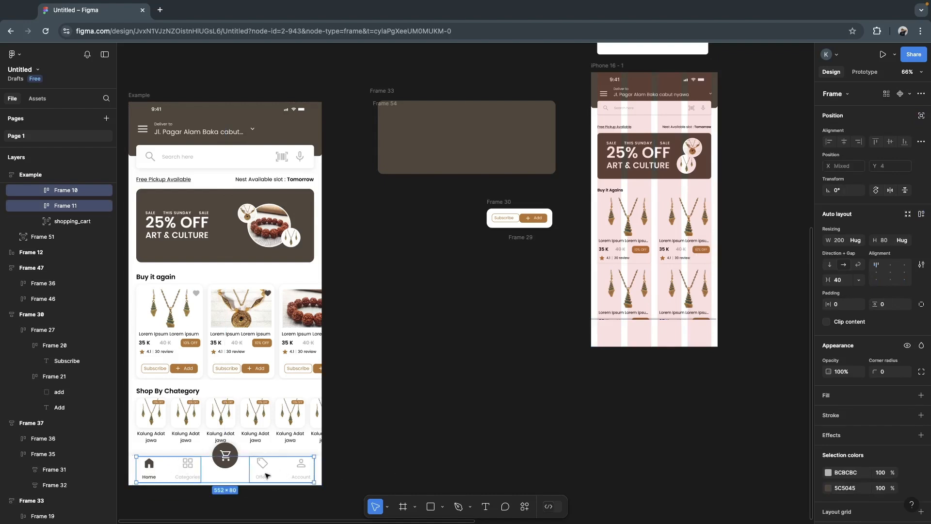
{"action": "left_click_drag", "start_coordinate": [265, 473], "coordinate": [648, 401]}
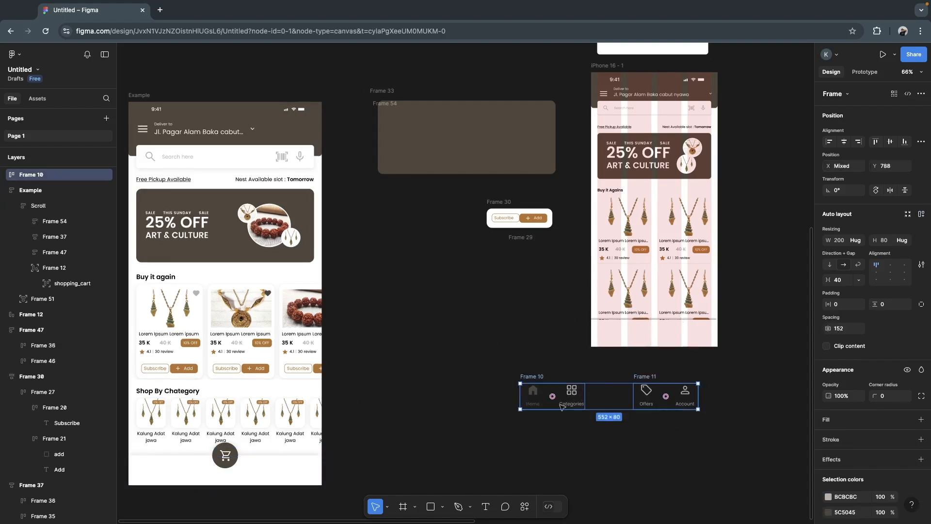
{"action": "left_click", "coordinate": [665, 442]}
- Place the Offers/Account group on the right half of the white bottom bar and the Home/Categories group at X 0, Y 772
{"action": "left_click_drag", "start_coordinate": [670, 404], "coordinate": [690, 343]}
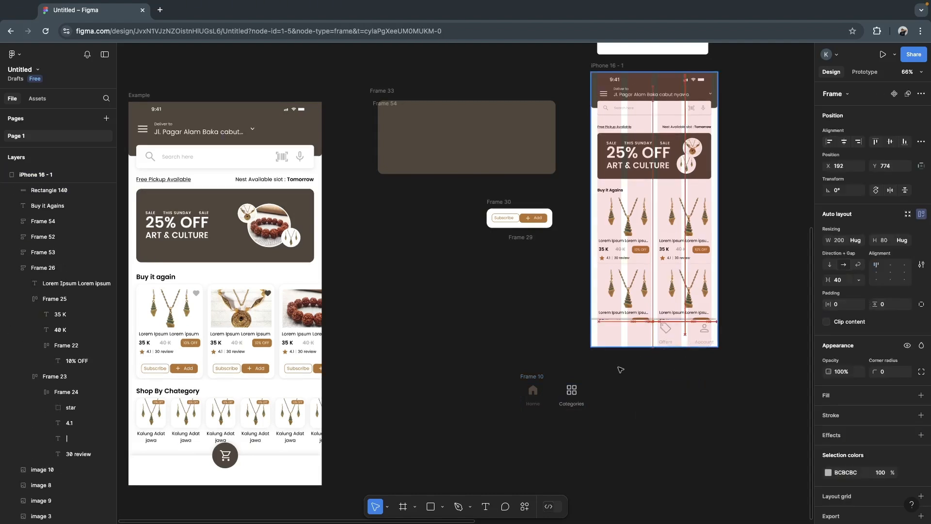
{"action": "left_click", "coordinate": [578, 392]}
{"action": "left_click_drag", "start_coordinate": [553, 396], "coordinate": [626, 331]}
- Resize the Categories grid icon and the Home icon in the bottom bar to 20 × 20 each
{"action": "scroll", "coordinate": [692, 352], "scroll_direction": "up", "scroll_amount": 5}
{"action": "scroll", "coordinate": [693, 353], "scroll_direction": "up", "scroll_amount": 1}
{"action": "scroll", "coordinate": [693, 353], "scroll_direction": "left", "scroll_amount": 1}
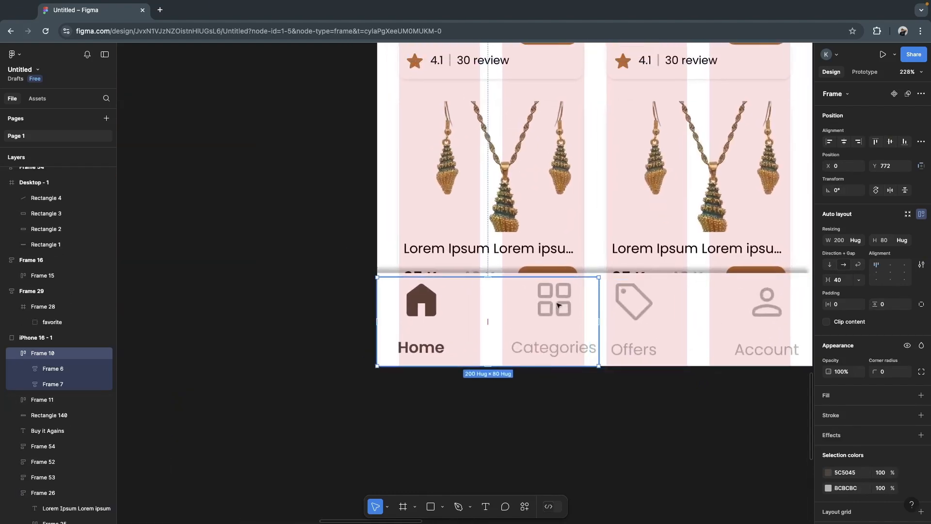
{"action": "left_click", "coordinate": [558, 305]}
{"action": "left_click", "coordinate": [557, 305]}
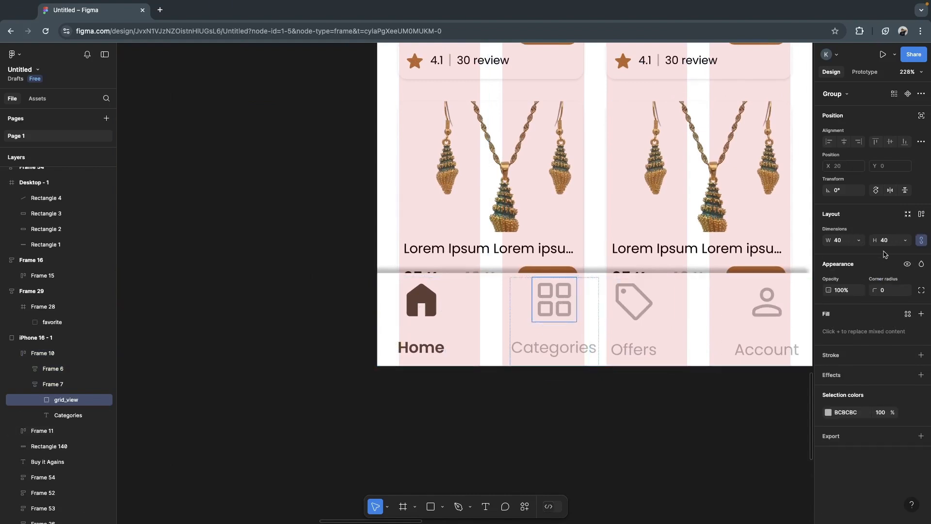
{"action": "left_click", "coordinate": [841, 242]}
{"action": "type", "text": "20"}
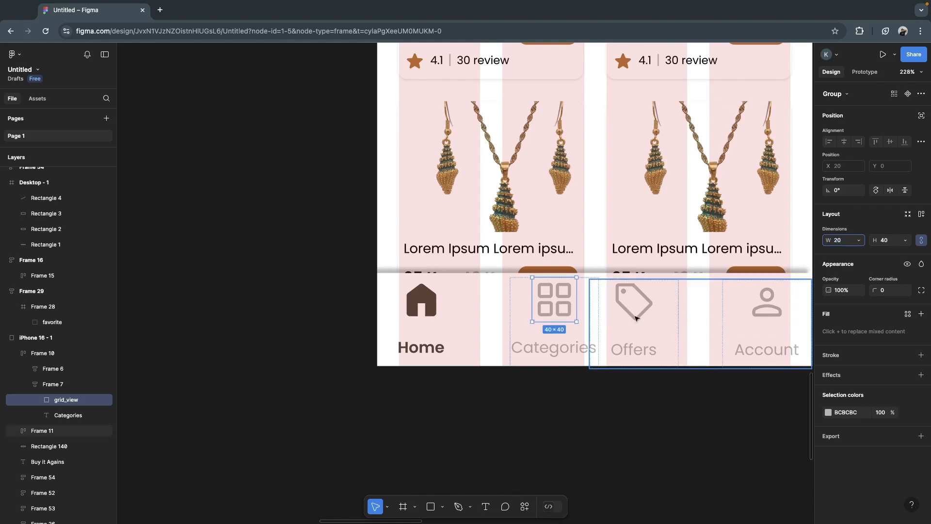
{"action": "left_click", "coordinate": [420, 311]}
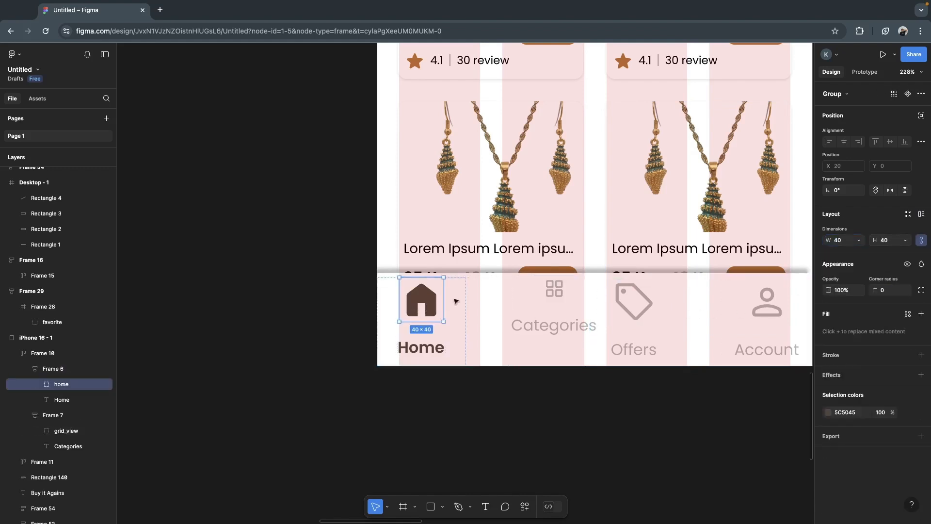
{"action": "left_click", "coordinate": [844, 243]}
{"action": "key", "text": "Return"}
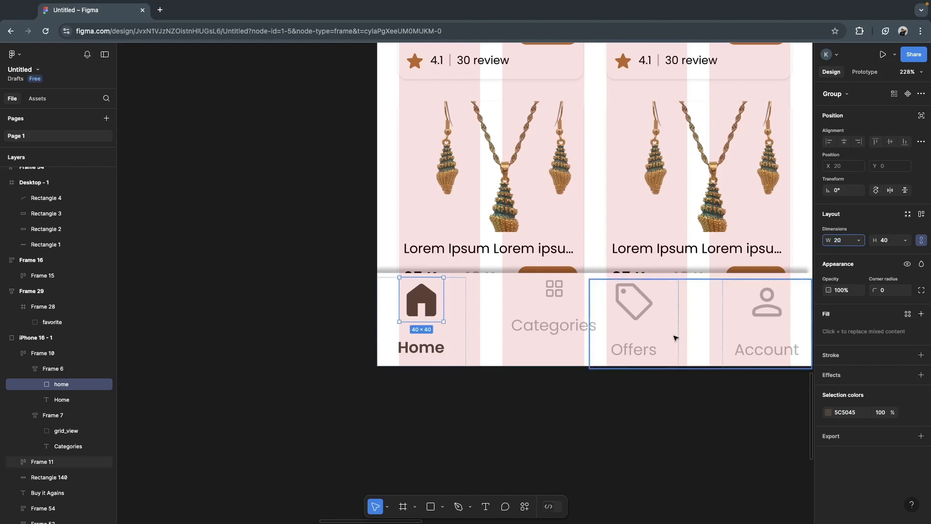
- Resize the Offers tag icon and the Account person icon in the bottom bar to 20 × 20 each
{"action": "left_click", "coordinate": [644, 314]}
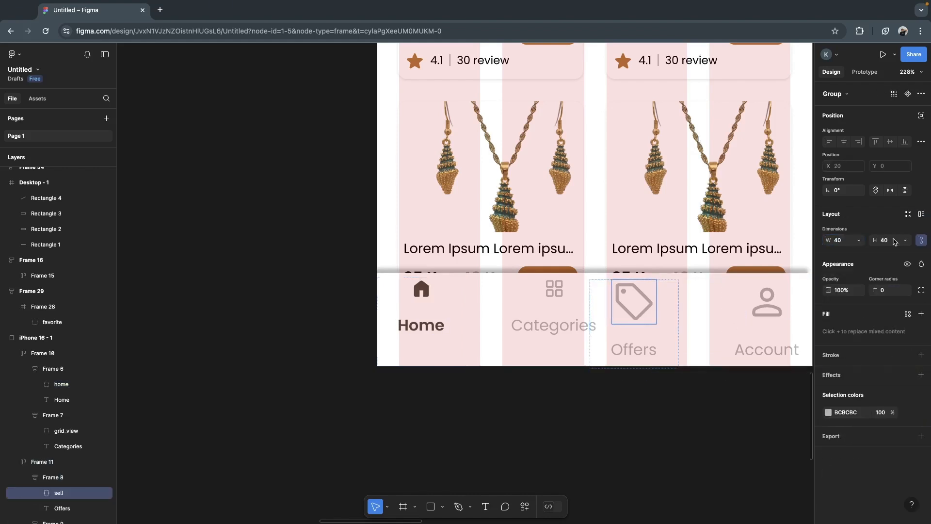
{"action": "left_click", "coordinate": [854, 244]}
{"action": "double_click", "coordinate": [768, 310]}
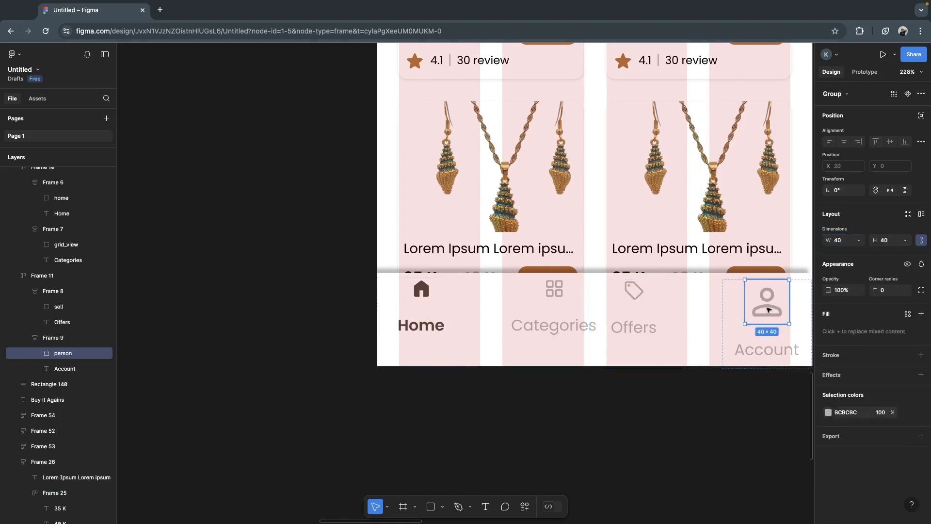
{"action": "double_click", "coordinate": [768, 311]}
{"action": "left_click", "coordinate": [744, 314]}
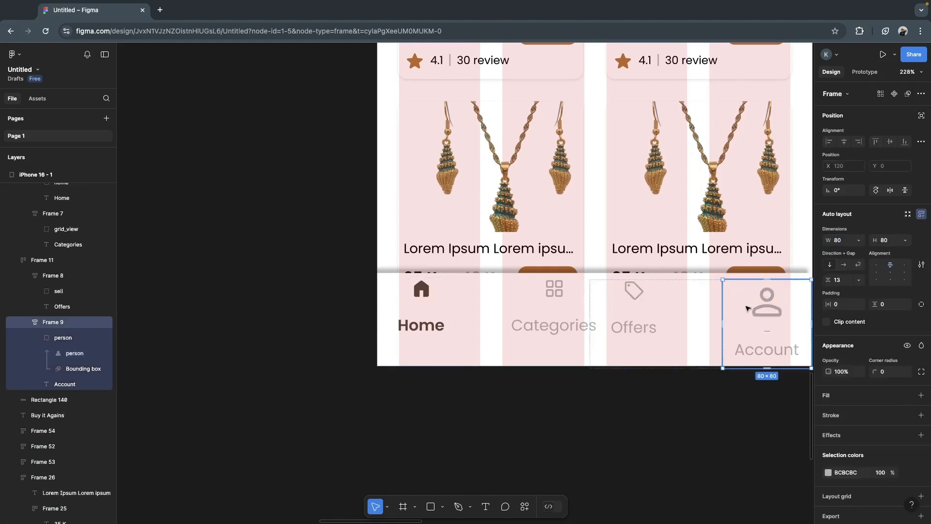
{"action": "left_click", "coordinate": [745, 306]}
{"action": "left_click", "coordinate": [847, 243]}
{"action": "type", "text": "20"}
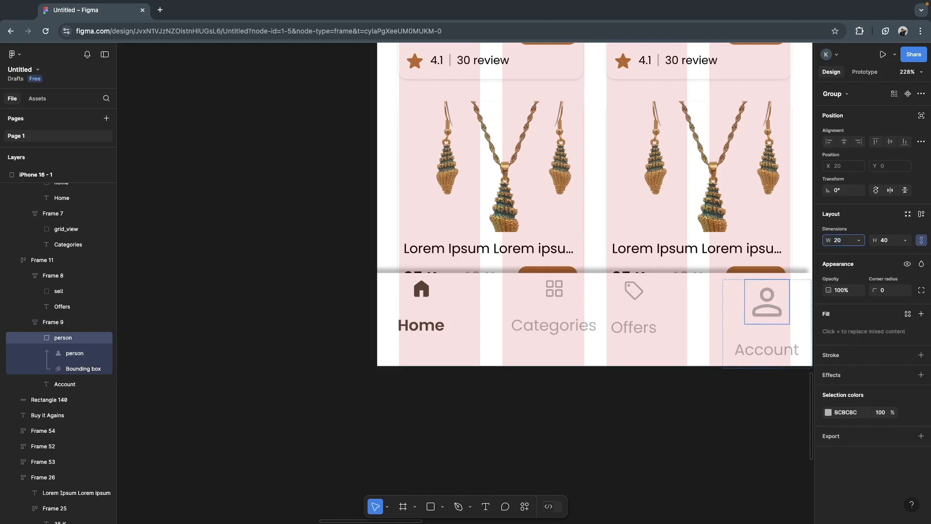
{"action": "key", "text": "Return"}
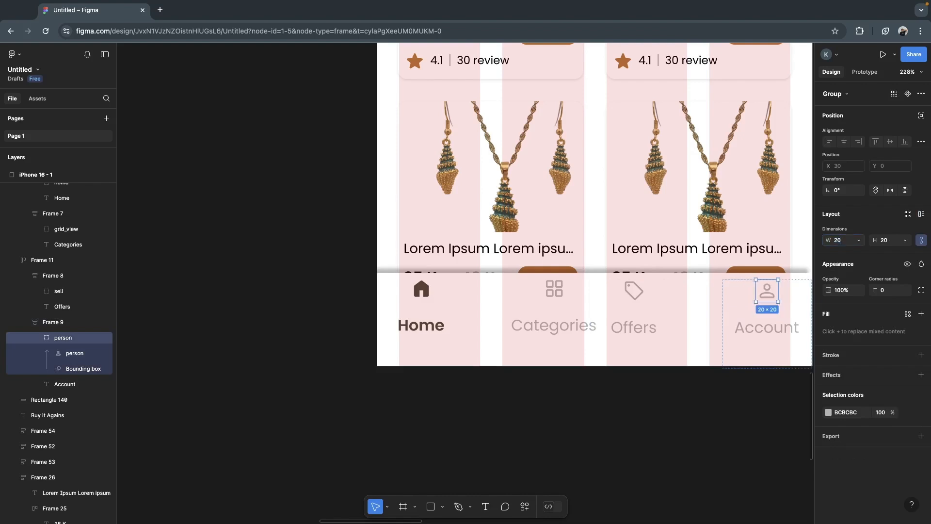
- Set the font size of the "Home" and "Categories" labels in the bottom bar to 12
{"action": "double_click", "coordinate": [433, 326]}
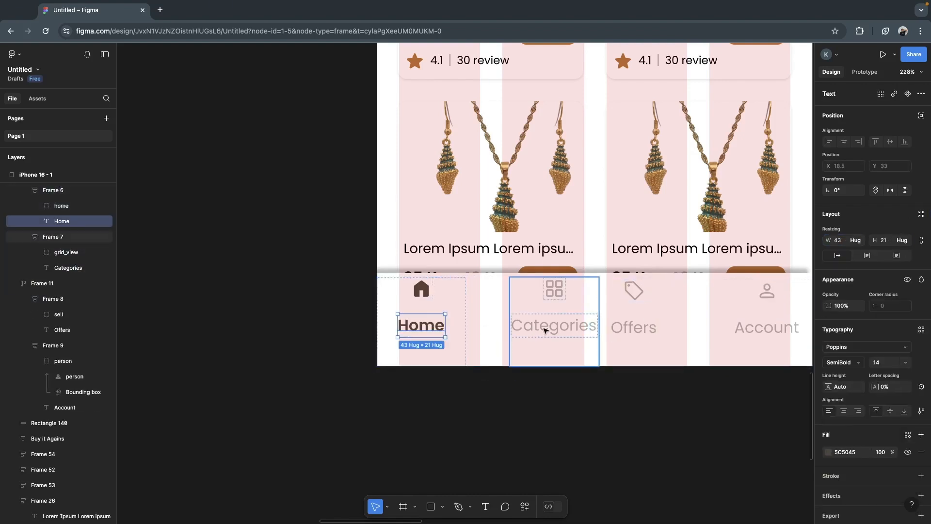
{"action": "left_click", "coordinate": [885, 365]}
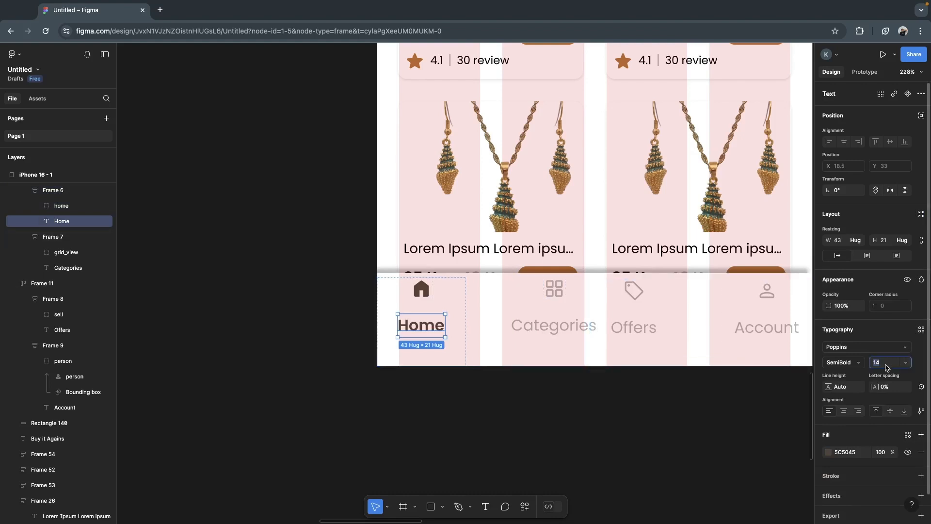
{"action": "type", "text": "12"}
{"action": "left_click", "coordinate": [561, 332]}
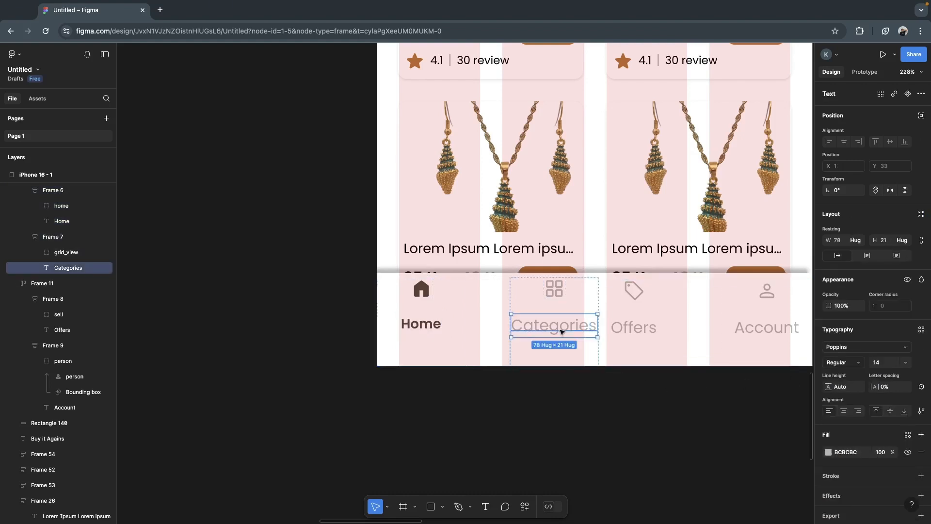
{"action": "left_click", "coordinate": [878, 365]}
{"action": "type", "text": "12"}
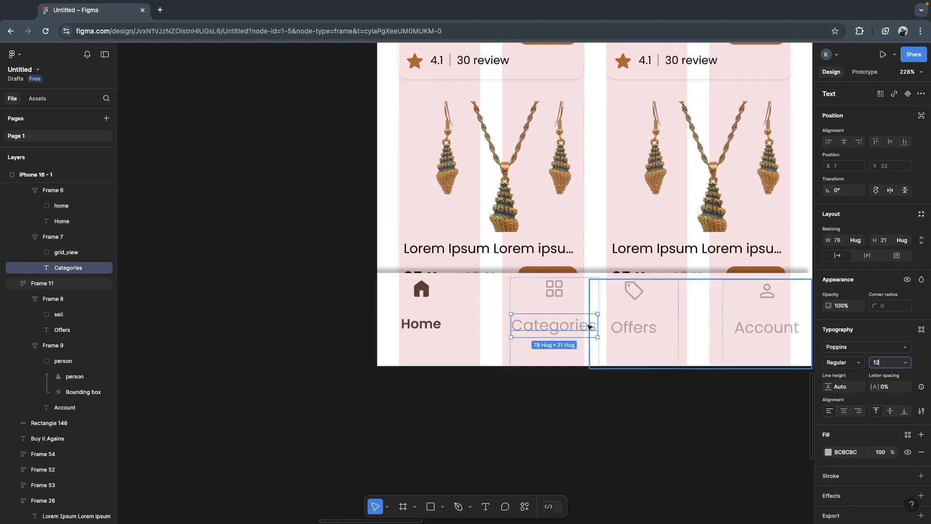
- Set the font size of the "Offers" and "Account" labels in the bottom bar to 12
{"action": "left_click", "coordinate": [629, 334]}
{"action": "double_click", "coordinate": [629, 334]}
{"action": "double_click", "coordinate": [630, 330]}
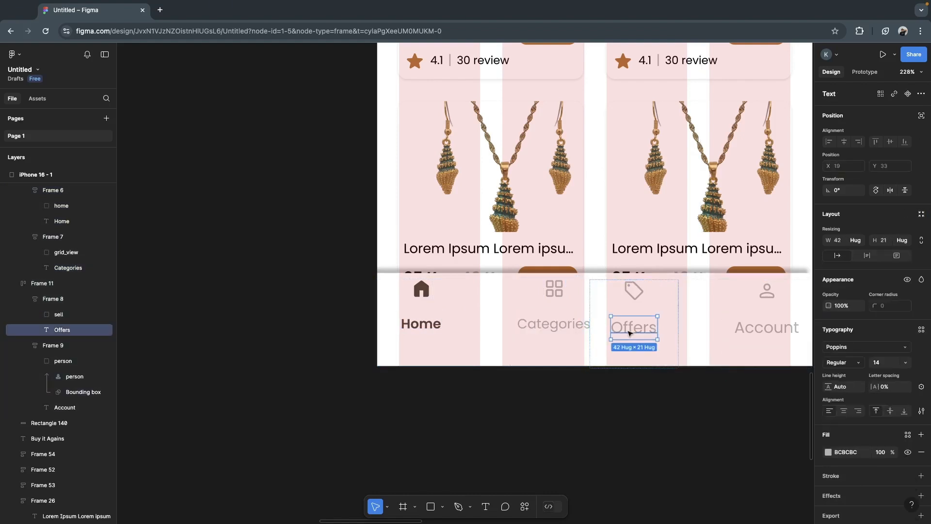
{"action": "left_click", "coordinate": [888, 363]}
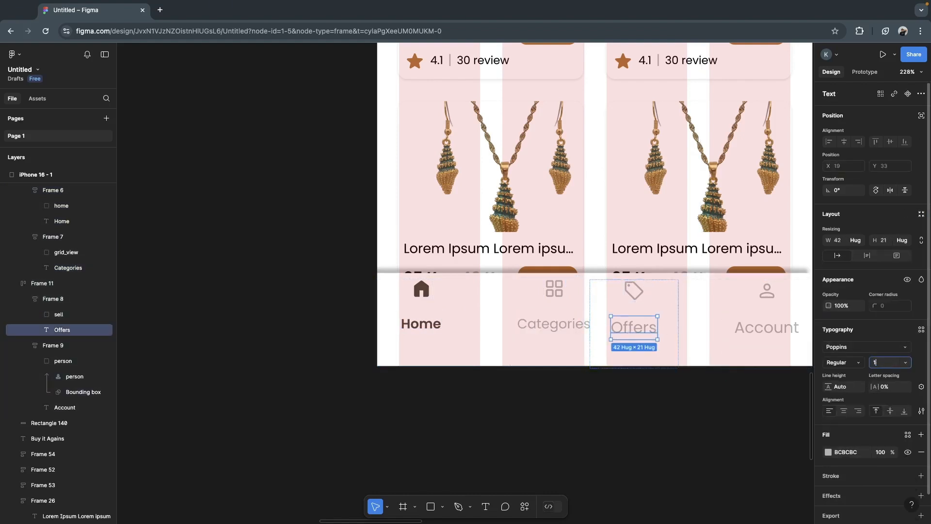
{"action": "left_click", "coordinate": [789, 337]}
{"action": "double_click", "coordinate": [765, 332]}
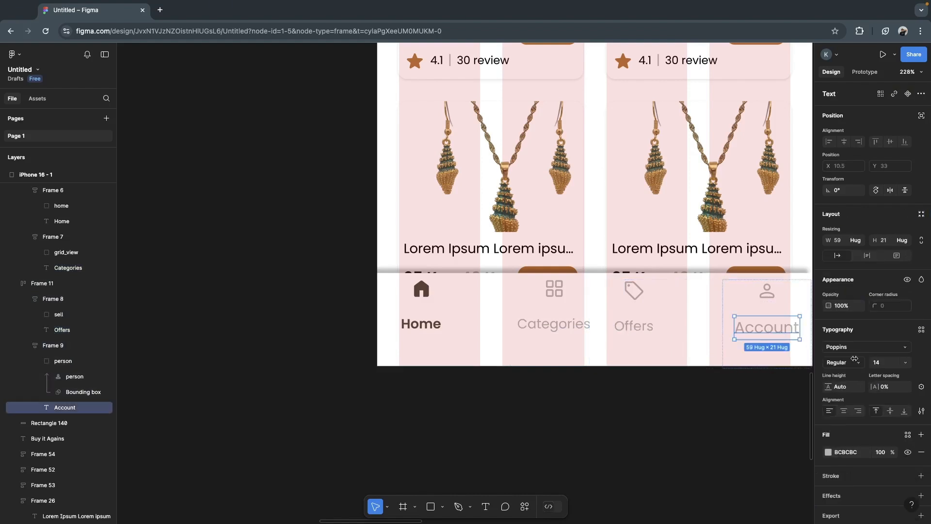
{"action": "left_click", "coordinate": [890, 364]}
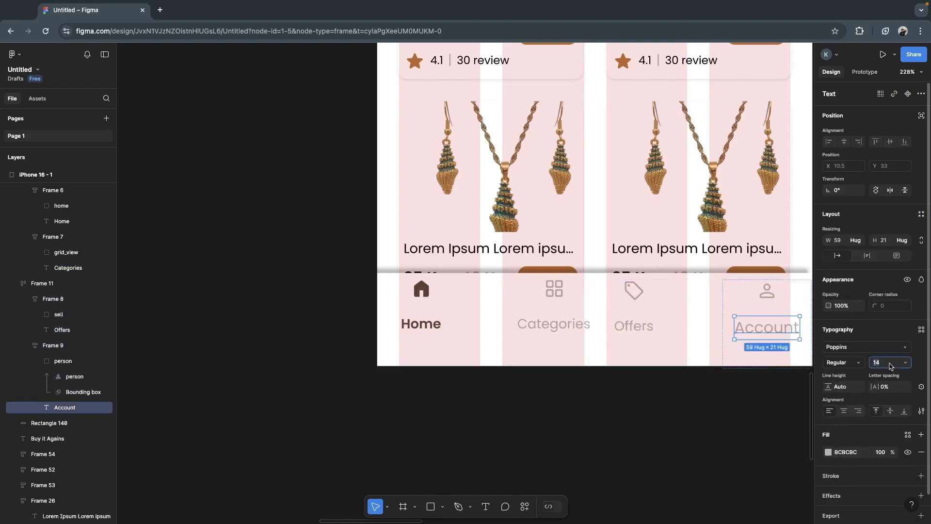
{"action": "left_click", "coordinate": [682, 419]}
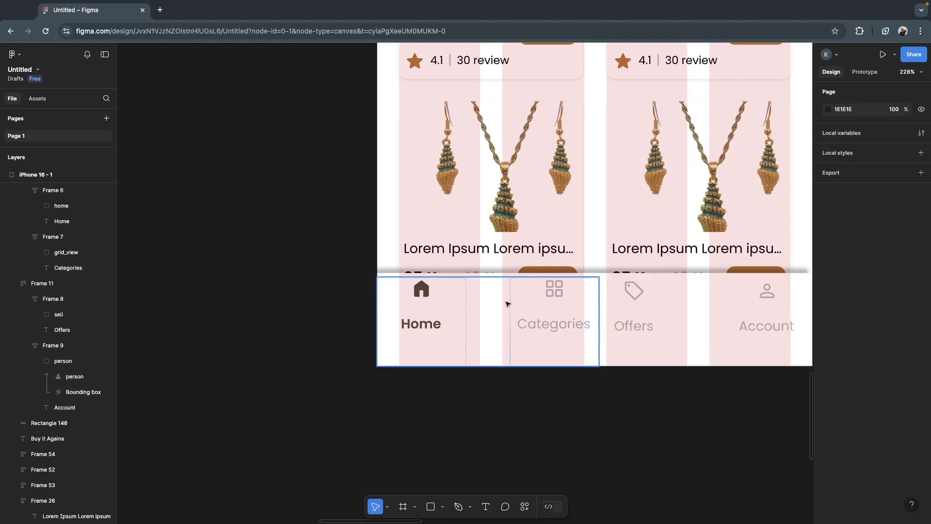
- Move the Home/Categories group and the Offers/Account group out of the iPhone 16 frame onto the empty canvas below it
{"action": "left_click", "coordinate": [552, 307]}
{"action": "left_click_drag", "start_coordinate": [552, 308], "coordinate": [510, 442]}
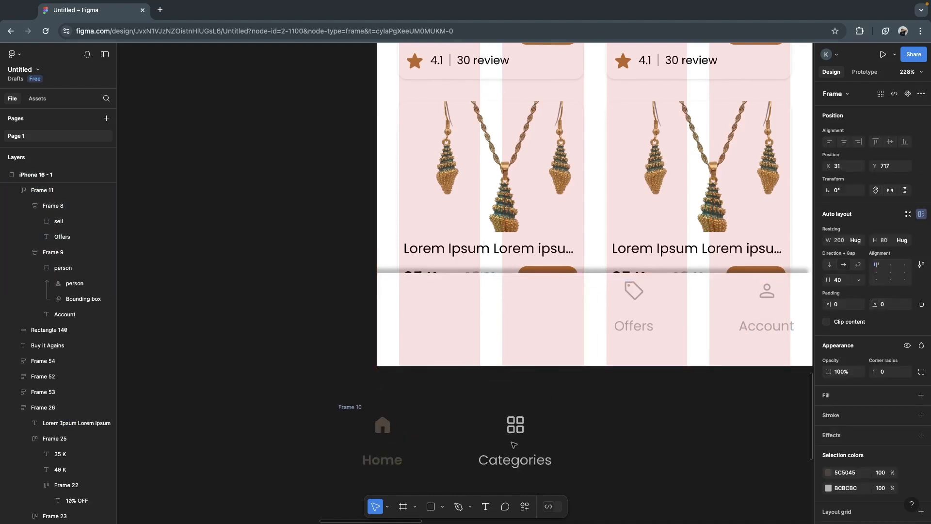
{"action": "left_click", "coordinate": [692, 306]}
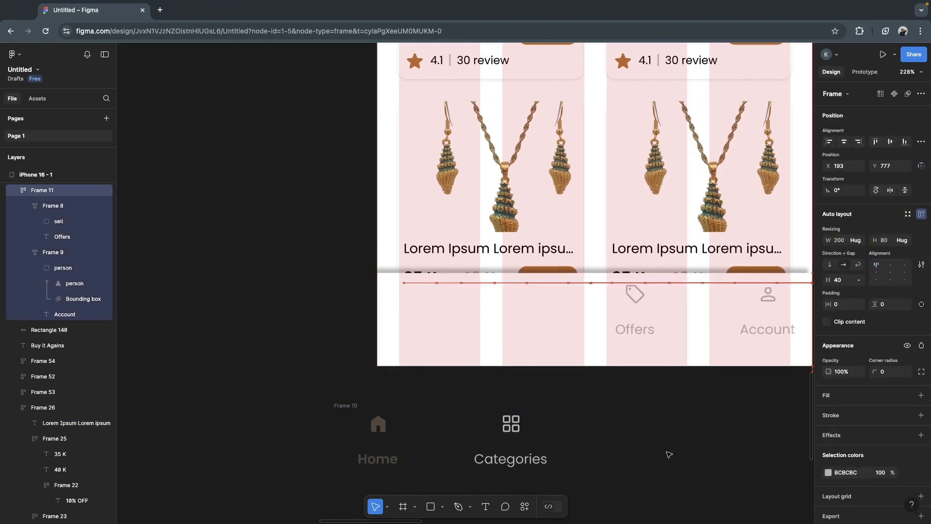
{"action": "left_click_drag", "start_coordinate": [669, 431], "coordinate": [669, 432]}
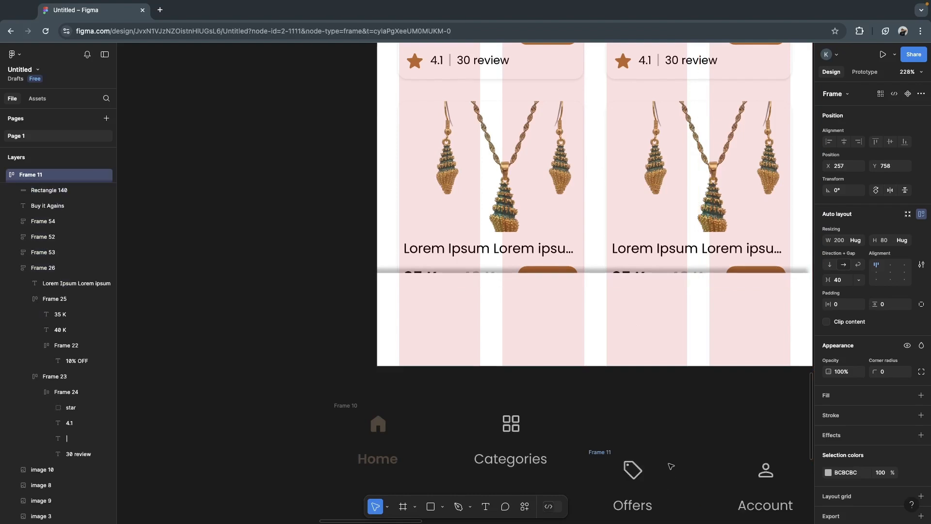
- Take the Home and Categories items out of their parent frame and place them together on the left half of the white bottom bar
{"action": "double_click", "coordinate": [511, 423]}
{"action": "left_click", "coordinate": [384, 439]}
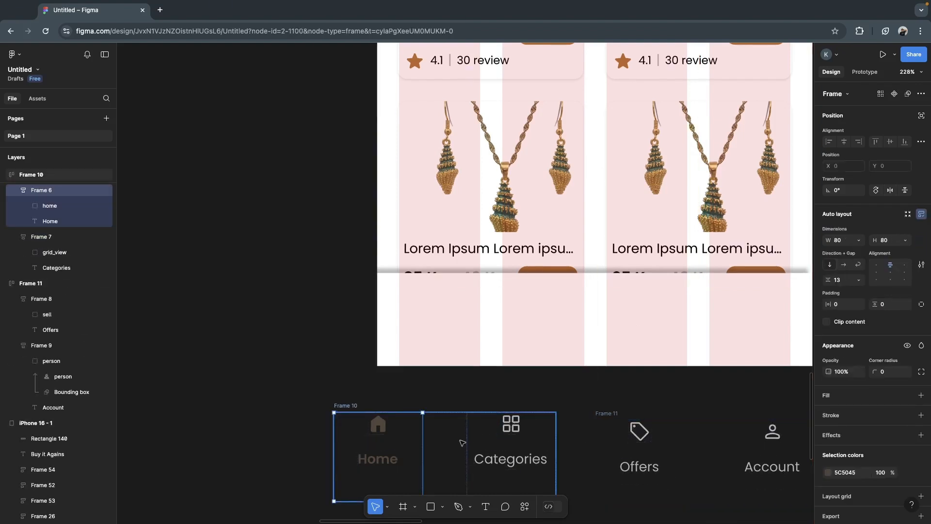
{"action": "left_click", "coordinate": [479, 445], "text": "shift"}
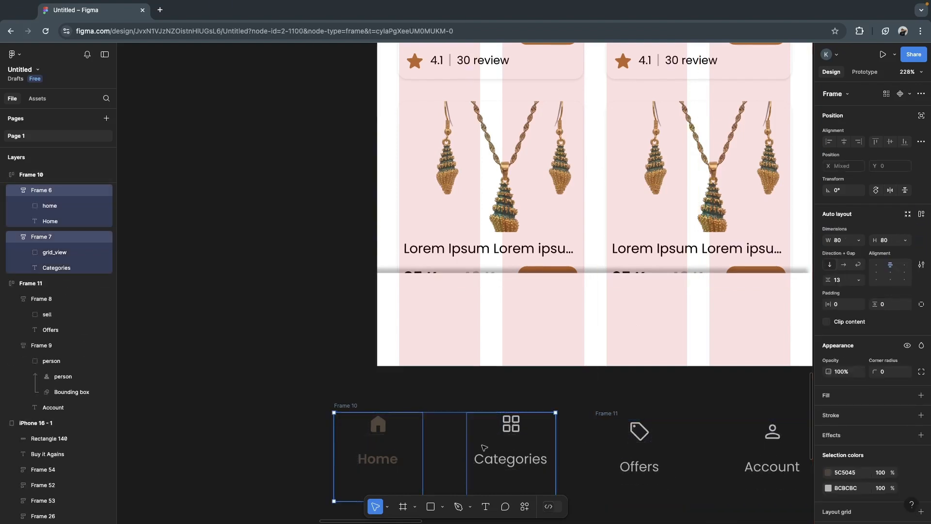
{"action": "left_click_drag", "start_coordinate": [481, 446], "coordinate": [524, 337]}
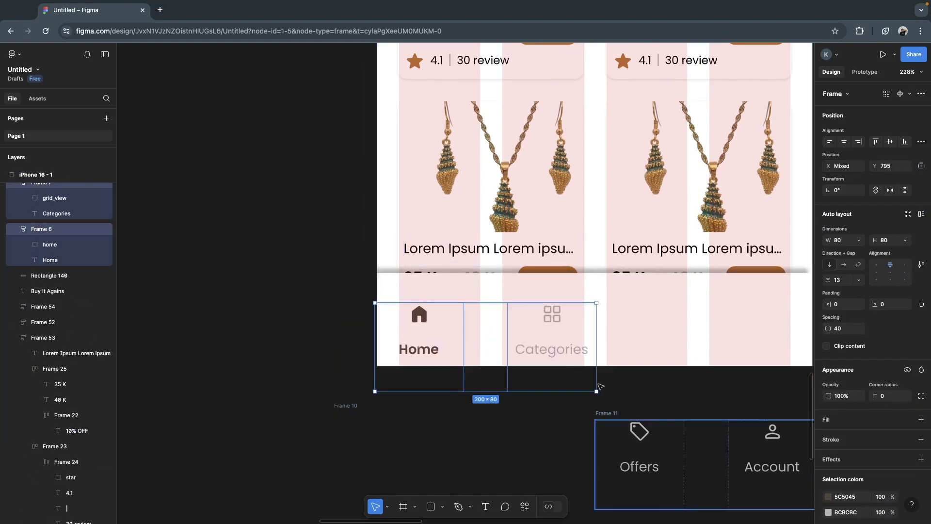
- Take the Offers and Account items out of their parent frame and place them on the right half of the white bottom bar
{"action": "left_click", "coordinate": [642, 465]}
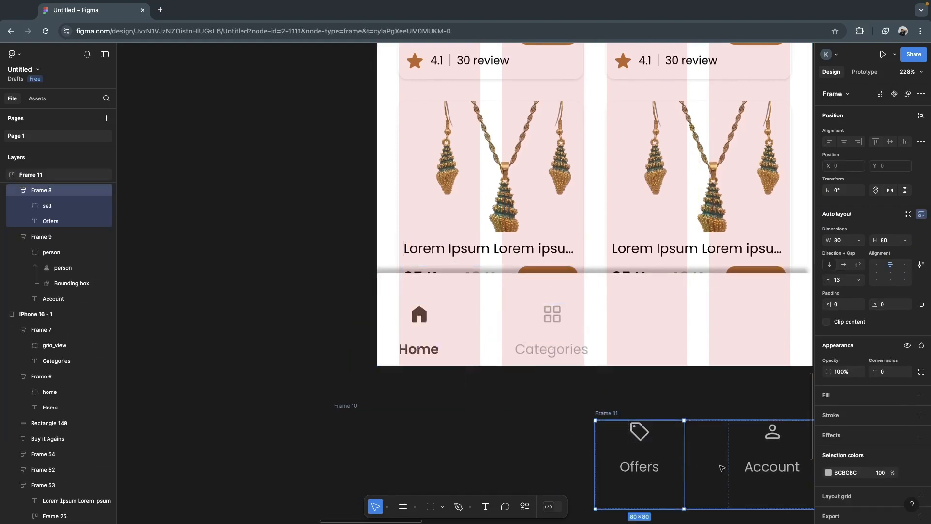
{"action": "left_click", "coordinate": [750, 445], "text": "shift"}
{"action": "left_click_drag", "start_coordinate": [747, 448], "coordinate": [741, 325]}
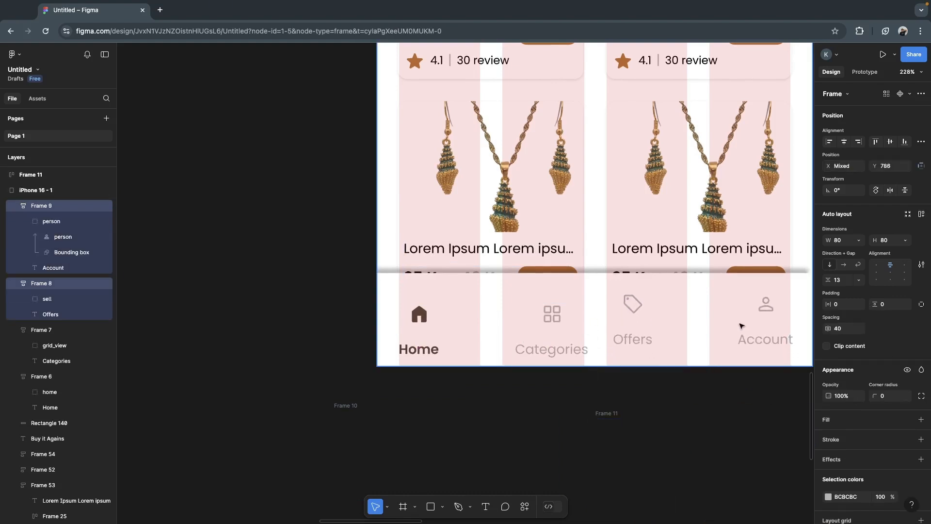
- Delete the two emptied frames, Frame 10 and Frame 11, below the phone screen
{"action": "scroll", "coordinate": [679, 436], "scroll_direction": "up", "scroll_amount": 2}
{"action": "left_click", "coordinate": [601, 424]}
{"action": "left_click", "coordinate": [343, 427], "text": "shift"}
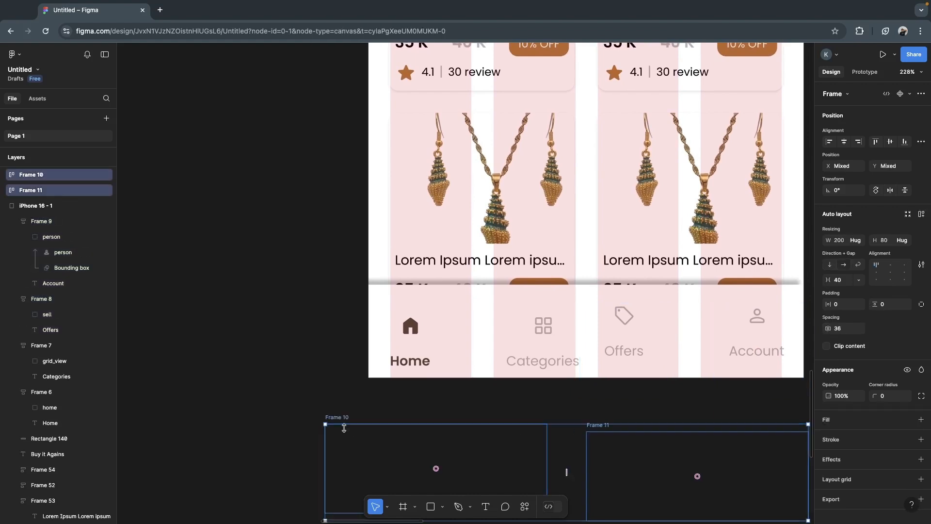
{"action": "key", "text": "Delete"}
- Group the image, background rectangle and text details of the first product card under "Buy it Agains"
{"action": "scroll", "coordinate": [417, 228], "scroll_direction": "up", "scroll_amount": 2}
{"action": "scroll", "coordinate": [417, 228], "scroll_direction": "up", "scroll_amount": 4}
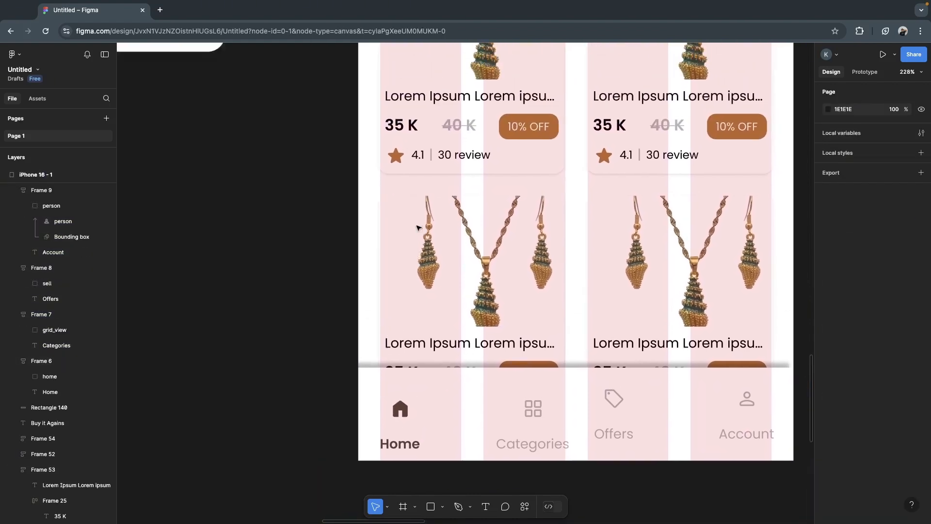
{"action": "scroll", "coordinate": [412, 111], "scroll_direction": "up", "scroll_amount": 1}
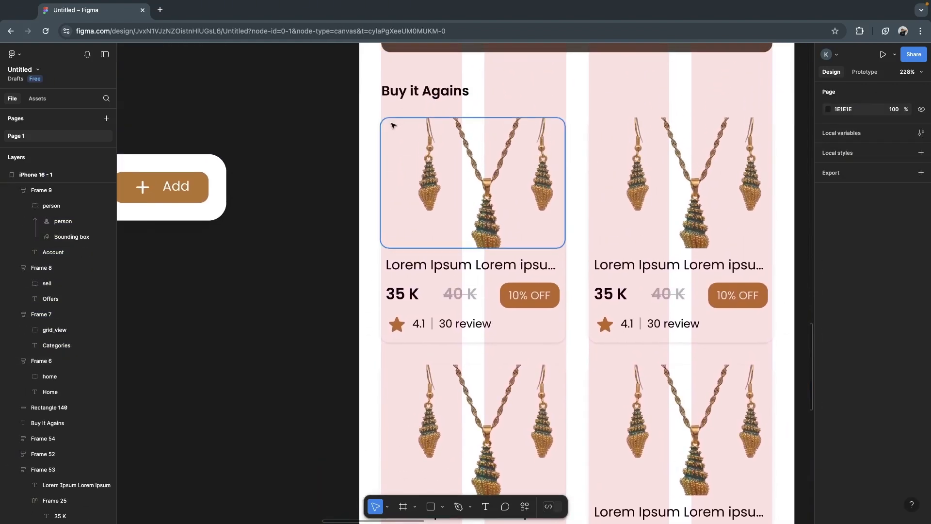
{"action": "left_click_drag", "start_coordinate": [350, 116], "coordinate": [573, 348]}
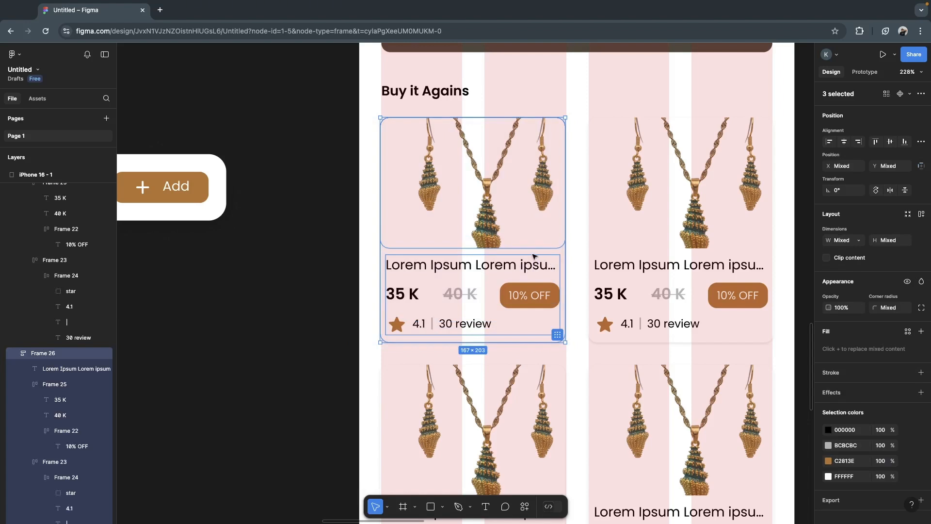
{"action": "right_click", "coordinate": [533, 256]}
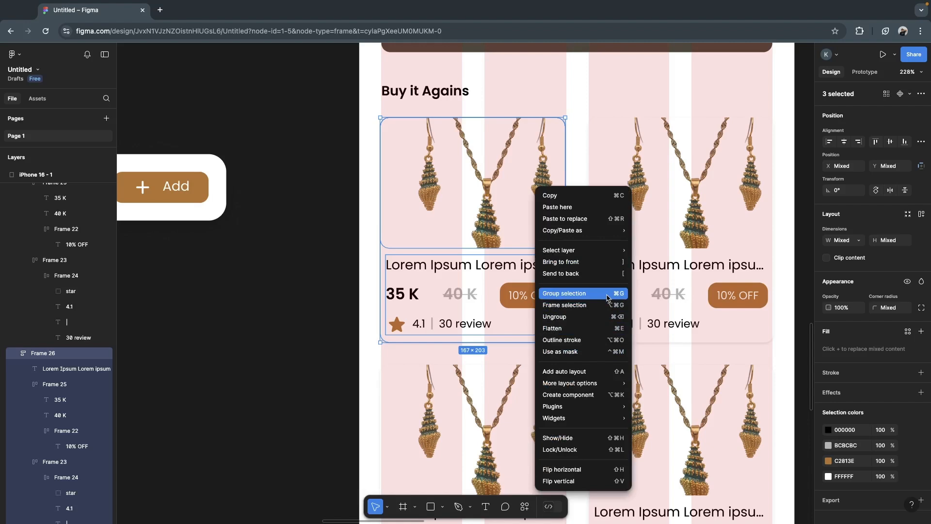
{"action": "left_click", "coordinate": [564, 294]}
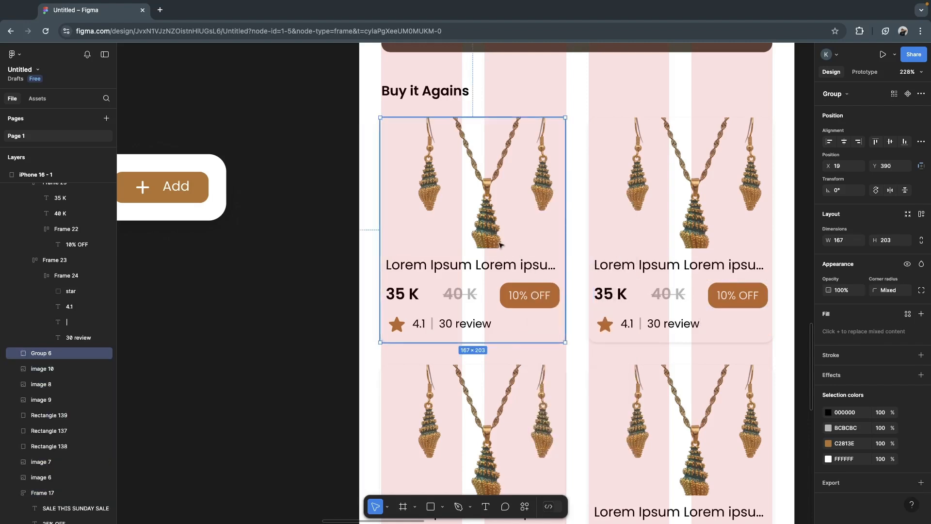
{"action": "left_click", "coordinate": [668, 243]}
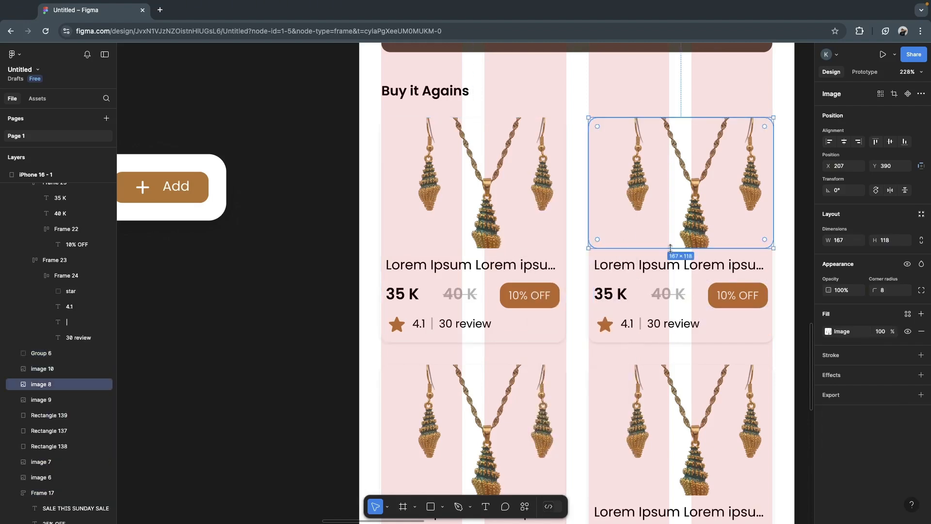
{"action": "left_click", "coordinate": [637, 271]}
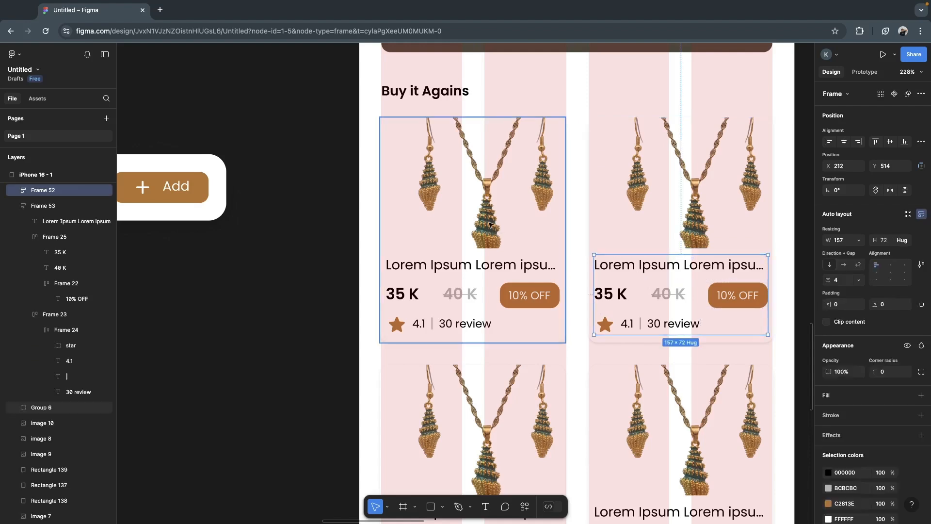
{"action": "left_click", "coordinate": [475, 270]}
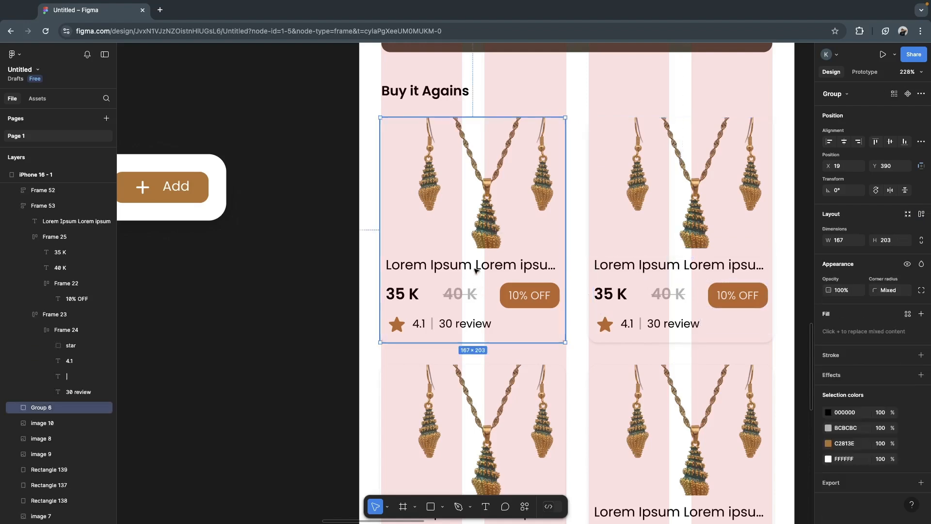
{"action": "double_click", "coordinate": [475, 270]}
{"action": "left_click", "coordinate": [459, 228]}
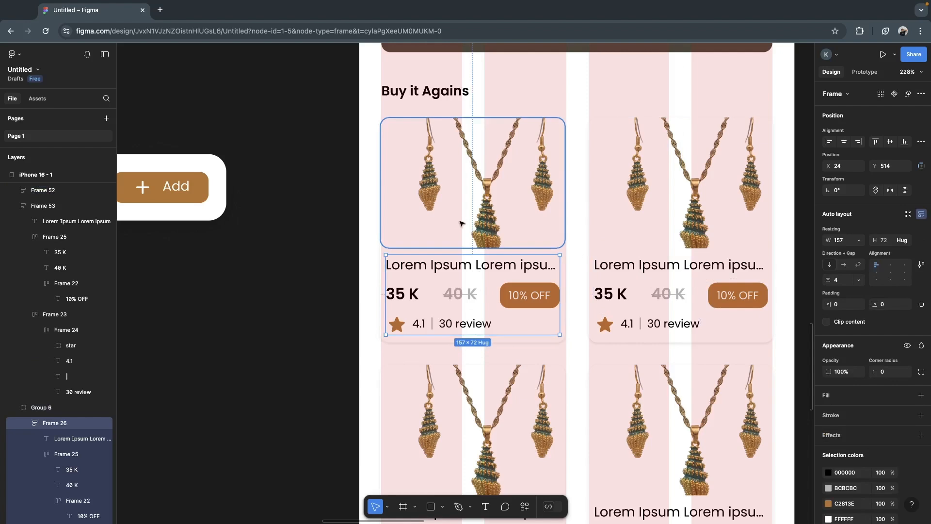
{"action": "left_click", "coordinate": [314, 270]}
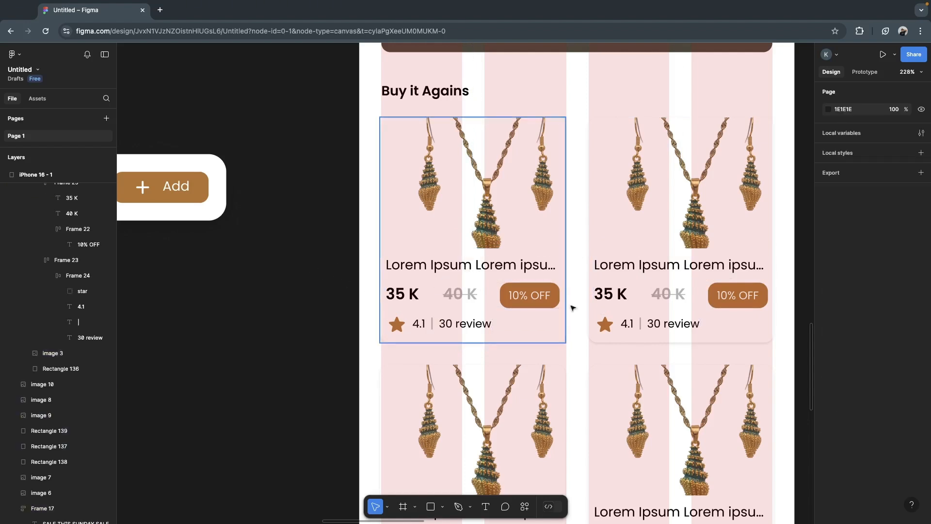
- Align the Home, Categories, Offers and Account items on their vertical centers and move the row up to Y 776 in the bottom bar
{"action": "scroll", "coordinate": [671, 352], "scroll_direction": "down", "scroll_amount": 5}
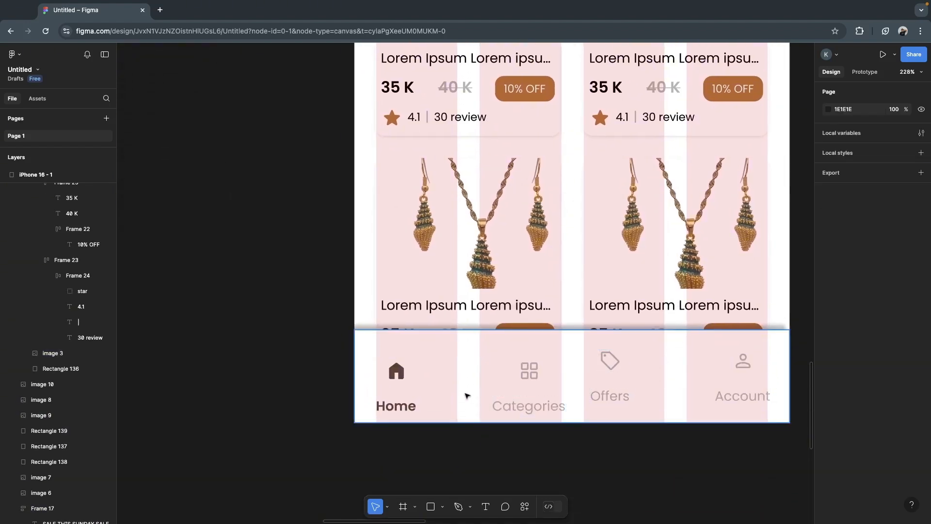
{"action": "left_click", "coordinate": [516, 393]}
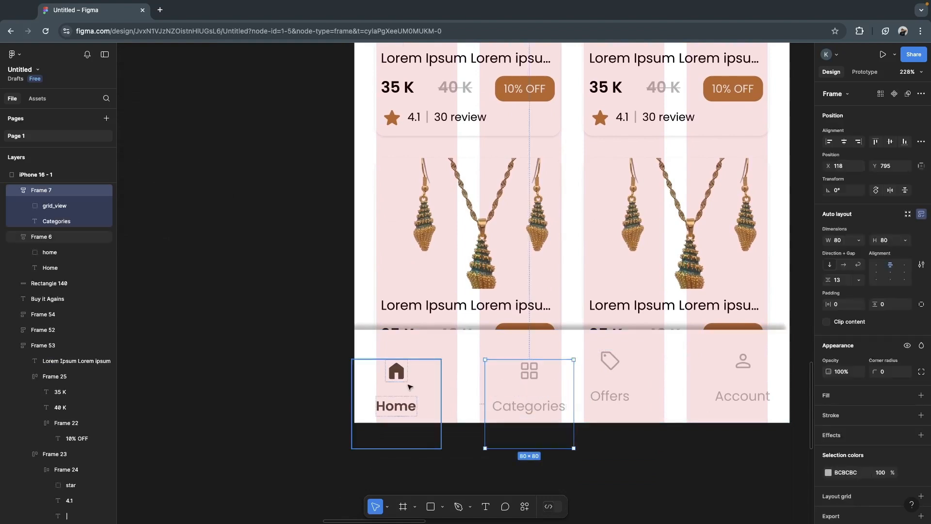
{"action": "left_click", "coordinate": [403, 379], "text": "shift"}
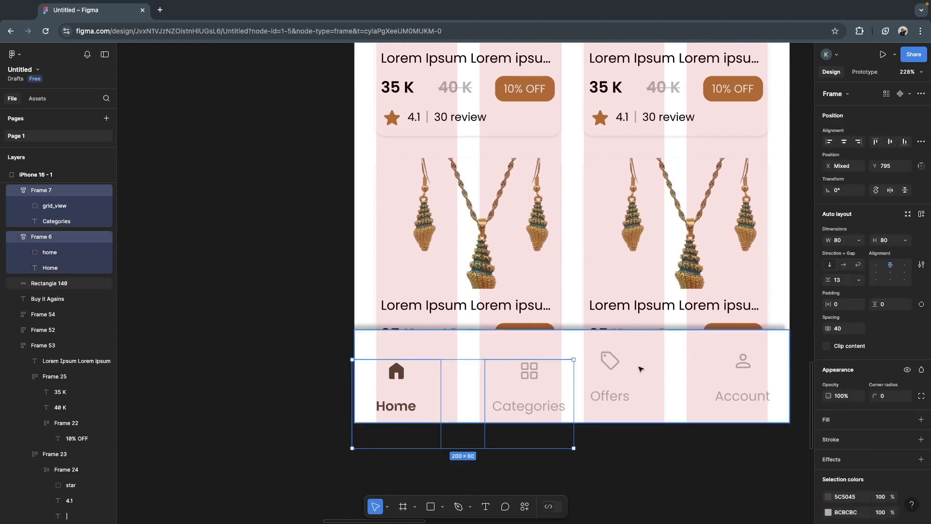
{"action": "left_click", "coordinate": [618, 363], "text": "shift"}
{"action": "left_click", "coordinate": [734, 374], "text": "shift"}
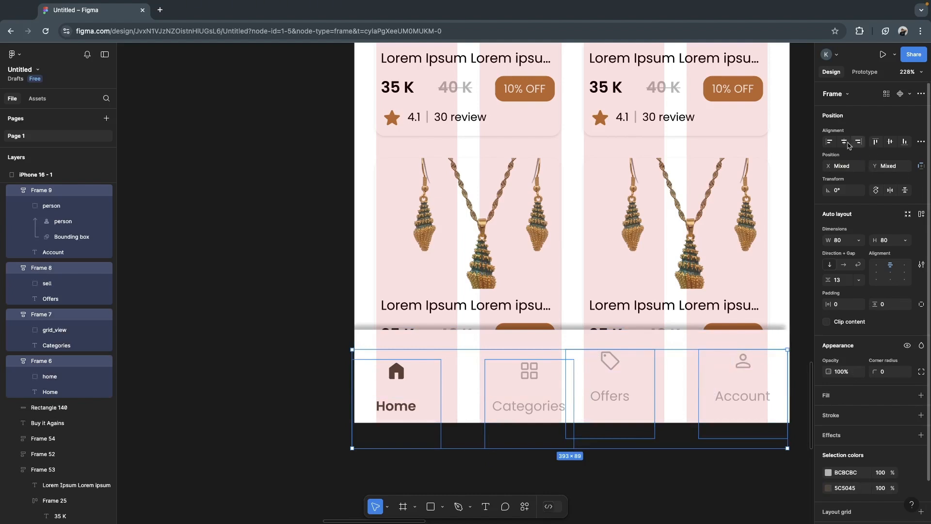
{"action": "left_click", "coordinate": [890, 143]}
{"action": "left_click_drag", "start_coordinate": [624, 410], "coordinate": [626, 394]}
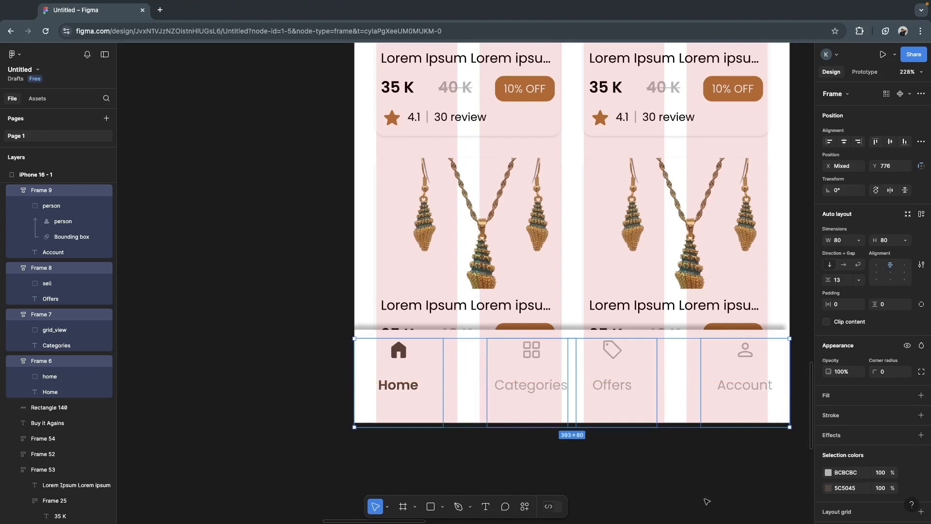
- Shift the Offers item over the third grid column and the Categories item over the second grid column
{"action": "left_click", "coordinate": [698, 453]}
{"action": "left_click", "coordinate": [624, 398]}
{"action": "left_click_drag", "start_coordinate": [643, 398], "coordinate": [610, 386]}
{"action": "left_click", "coordinate": [544, 365]}
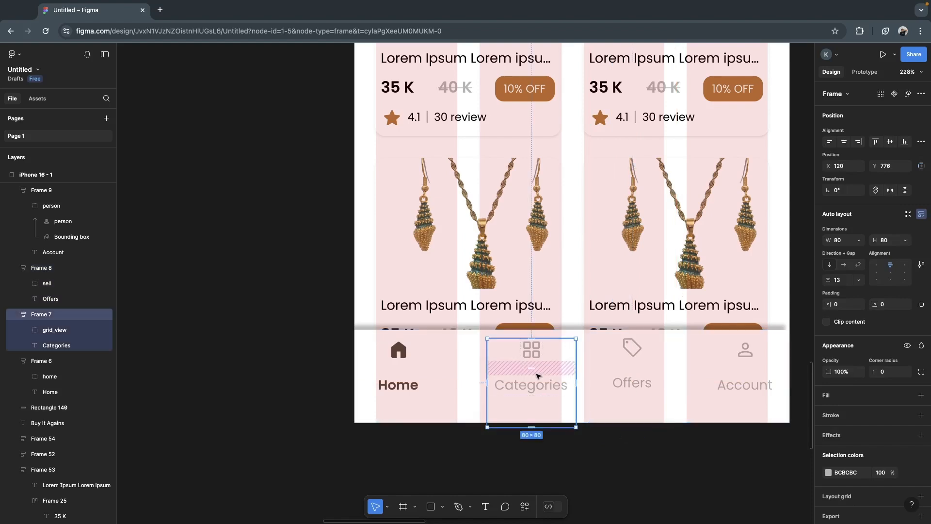
{"action": "left_click_drag", "start_coordinate": [556, 398], "coordinate": [549, 398]}
- Realign all four bottom bar items, Home, Categories, Offers and Account, on their vertical centers
{"action": "left_click", "coordinate": [419, 373]}
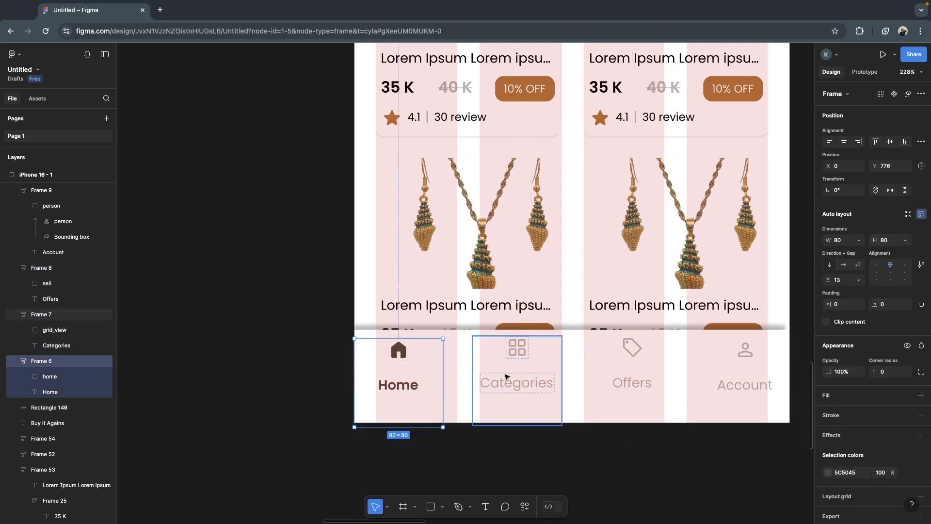
{"action": "left_click", "coordinate": [538, 376], "text": "shift"}
{"action": "left_click", "coordinate": [635, 378], "text": "shift"}
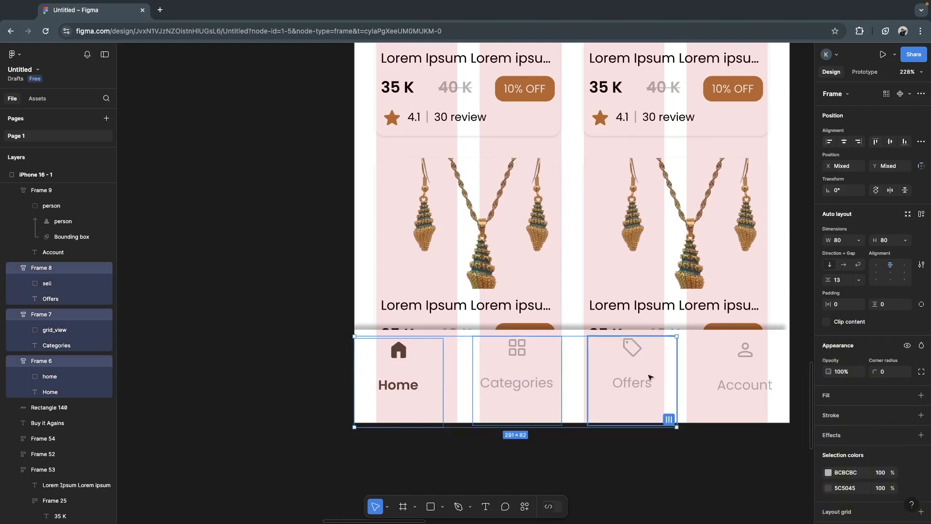
{"action": "left_click", "coordinate": [715, 387], "text": "shift"}
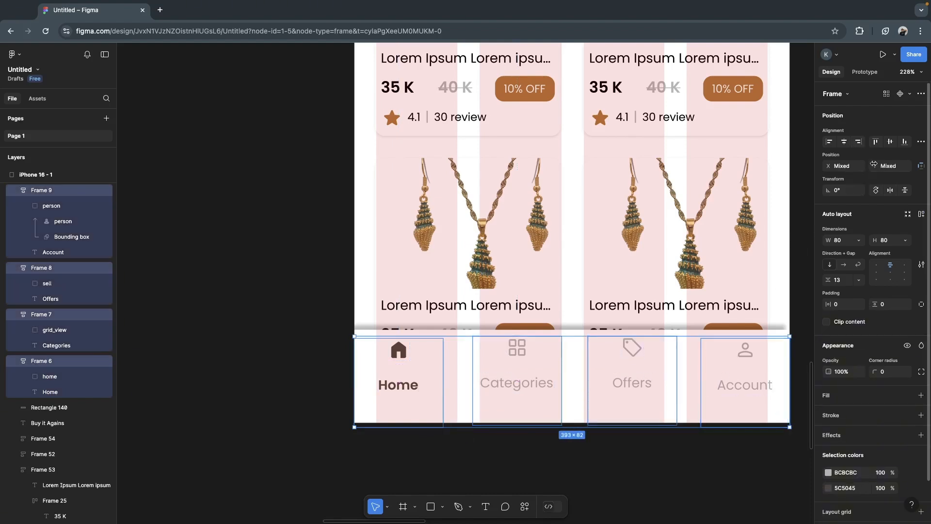
{"action": "left_click", "coordinate": [890, 142]}
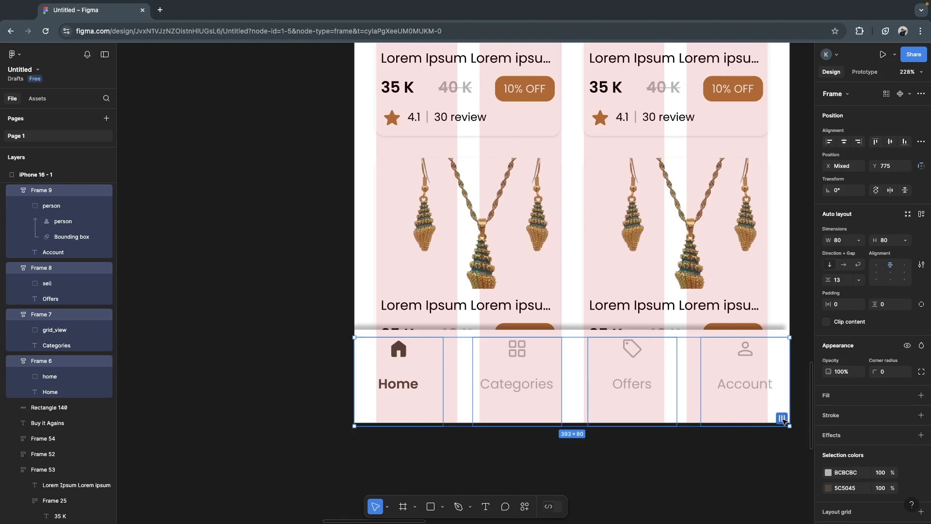
- Tidy up the four navigation items to an even spacing of 24 and move the row up to Y 769
{"action": "left_click", "coordinate": [783, 418]}
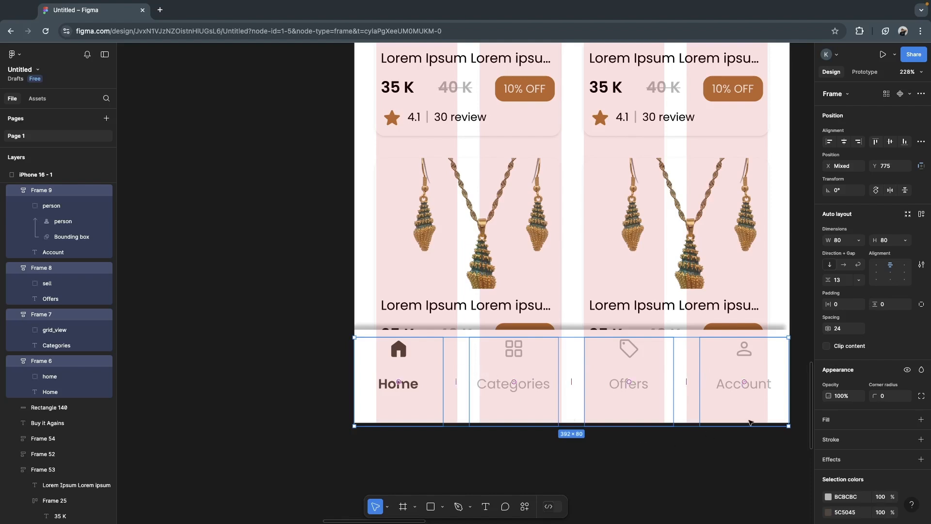
{"action": "left_click_drag", "start_coordinate": [673, 396], "coordinate": [674, 390]}
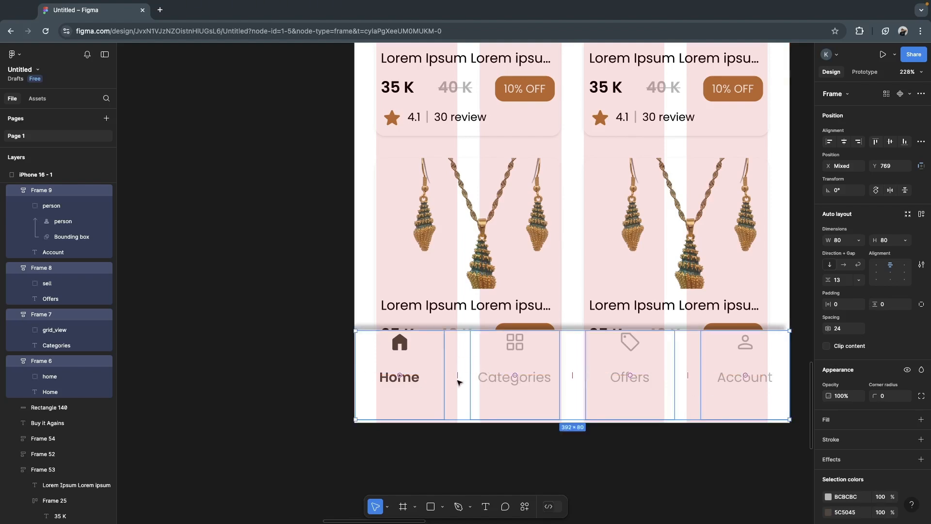
- Resize the four bottom bar items to 72 wide with a spacing of 22 so each fills one grid column
{"action": "left_click_drag", "start_coordinate": [360, 372], "coordinate": [376, 373]}
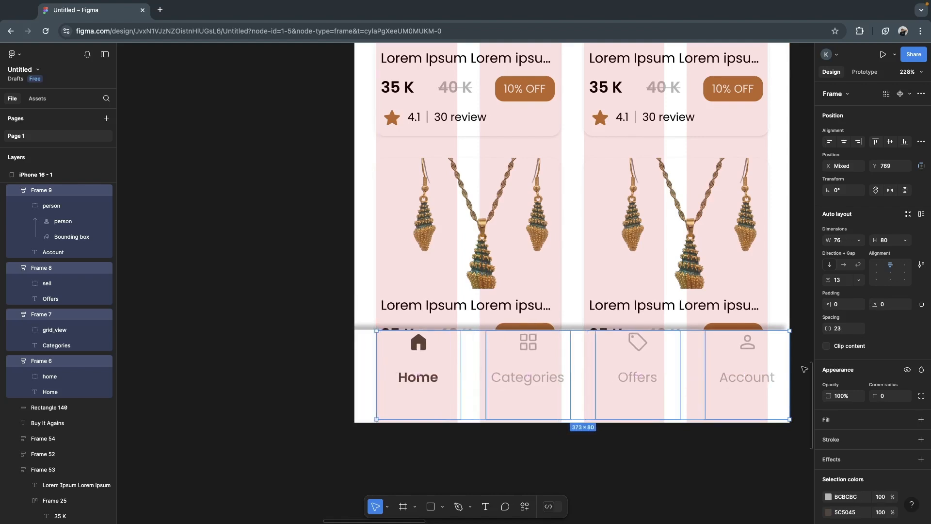
{"action": "left_click_drag", "start_coordinate": [789, 370], "coordinate": [767, 370]}
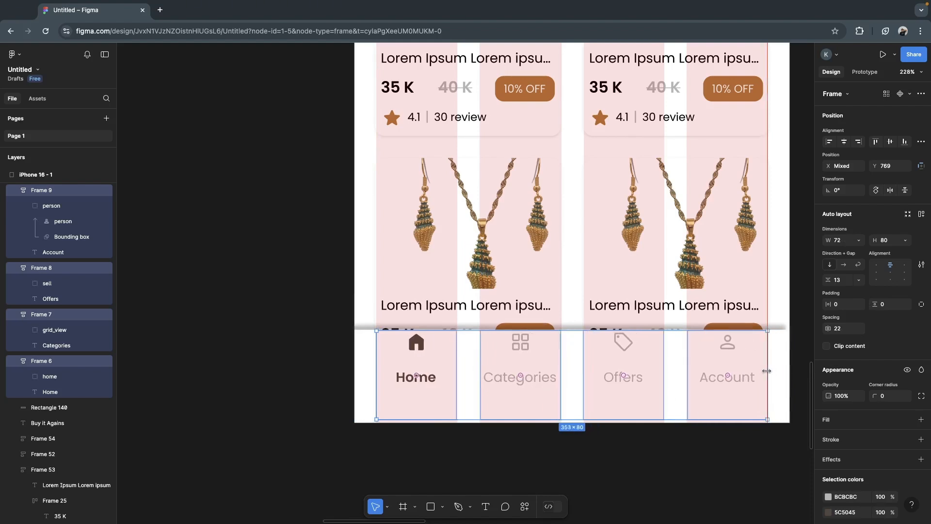
{"action": "left_click", "coordinate": [629, 459]}
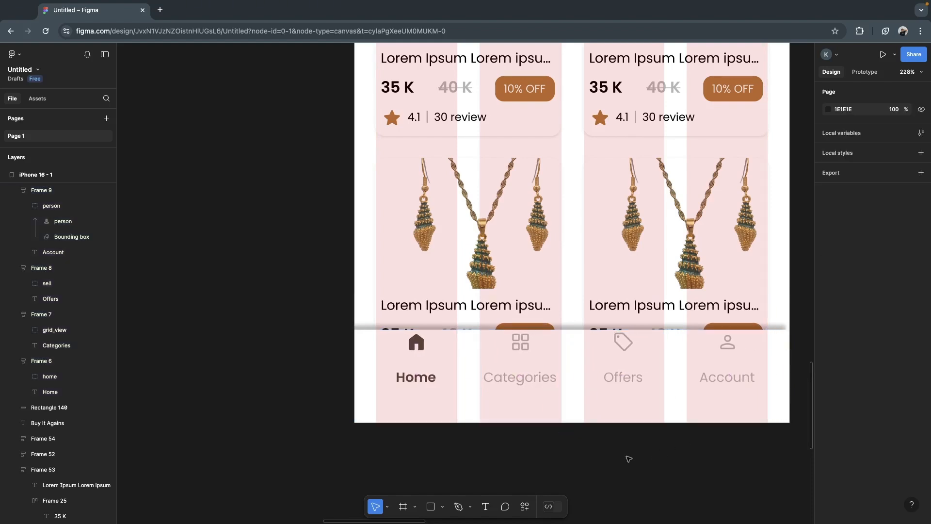
- Select the Home, Categories, Offers and Account items together and move the row down to Y 783 in the bottom bar
{"action": "left_click", "coordinate": [643, 356]}
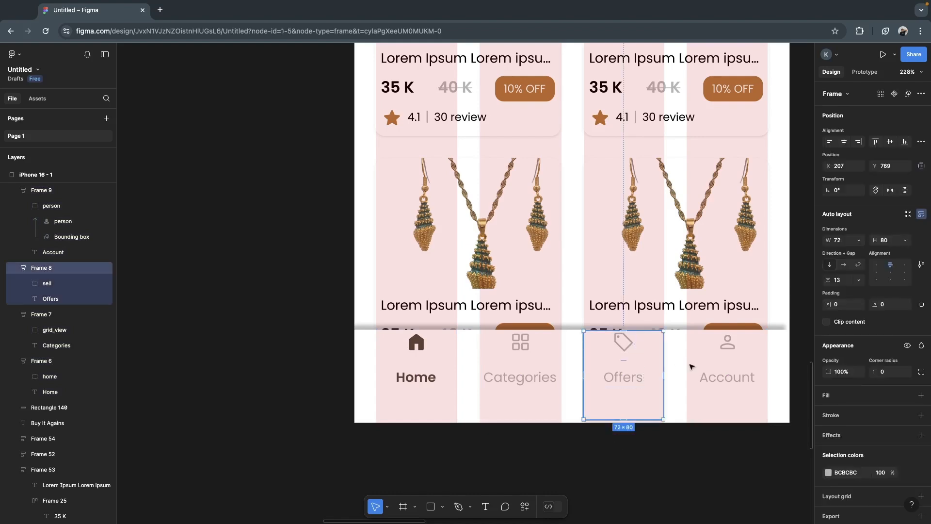
{"action": "left_click", "coordinate": [726, 380], "text": "shift"}
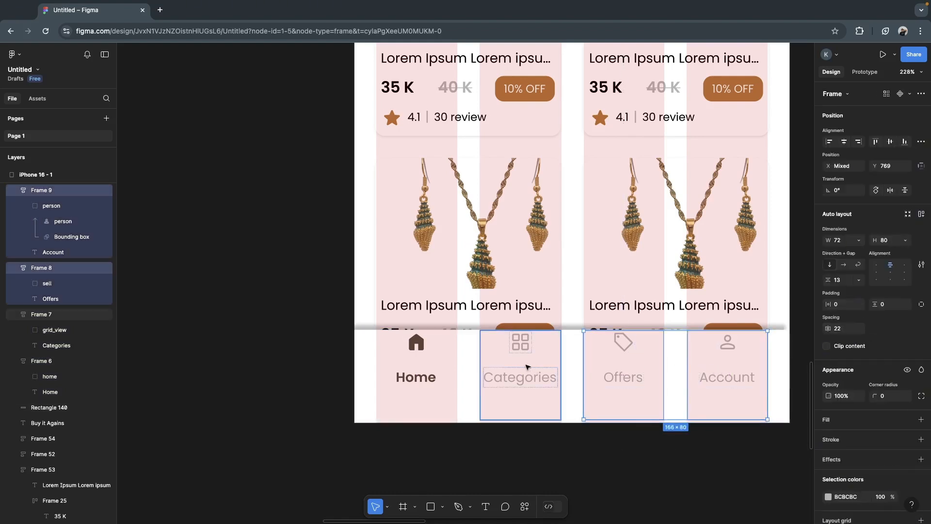
{"action": "left_click", "coordinate": [528, 368], "text": "shift"}
{"action": "left_click", "coordinate": [412, 361], "text": "shift"}
{"action": "left_click_drag", "start_coordinate": [526, 347], "coordinate": [524, 363]}
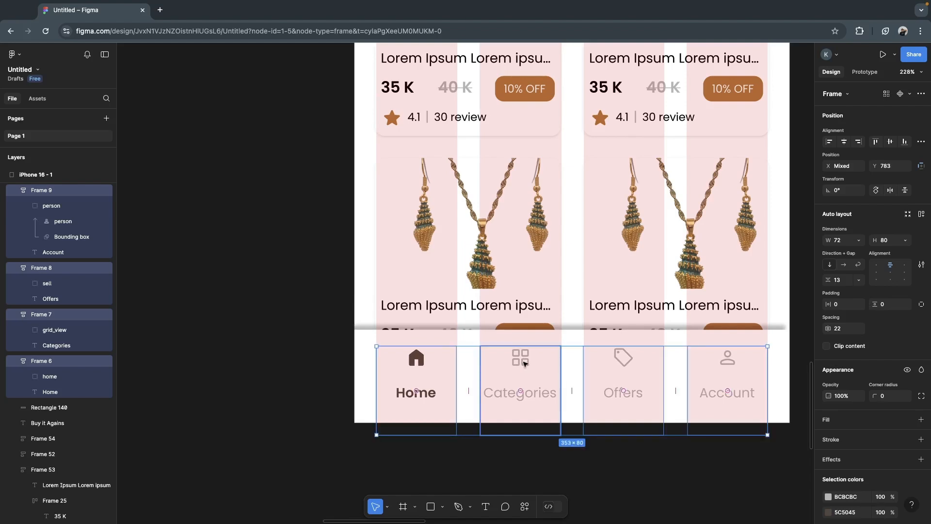
{"action": "left_click", "coordinate": [659, 481]}
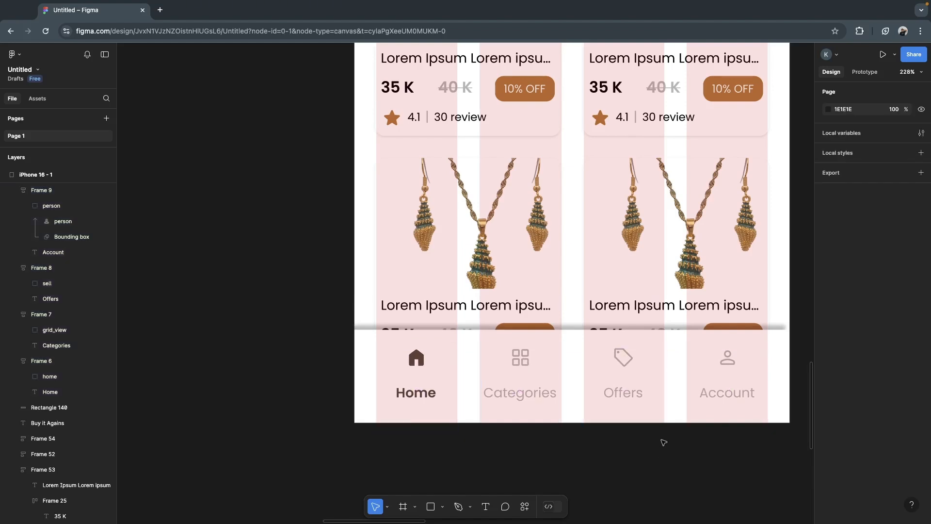
- Move the iPhone 16 - 1 frame to an empty canvas area at about X 435, Y 599
{"action": "scroll", "coordinate": [664, 435], "scroll_direction": "down", "scroll_amount": 10}
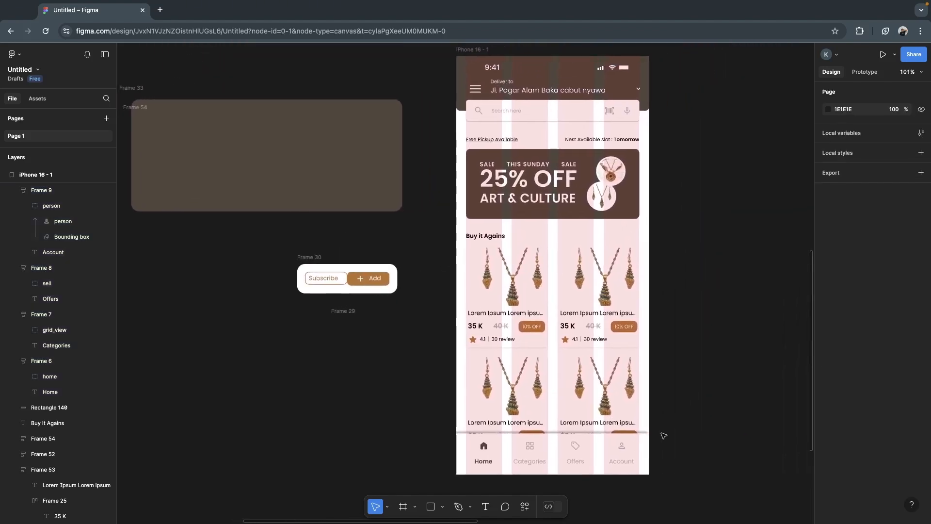
{"action": "scroll", "coordinate": [663, 434], "scroll_direction": "down", "scroll_amount": 3}
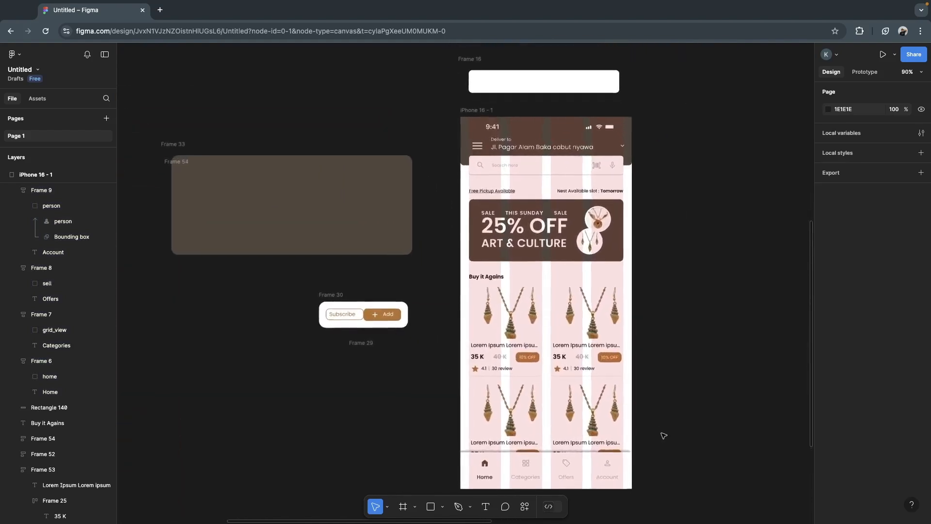
{"action": "scroll", "coordinate": [633, 297], "scroll_direction": "down", "scroll_amount": 6}
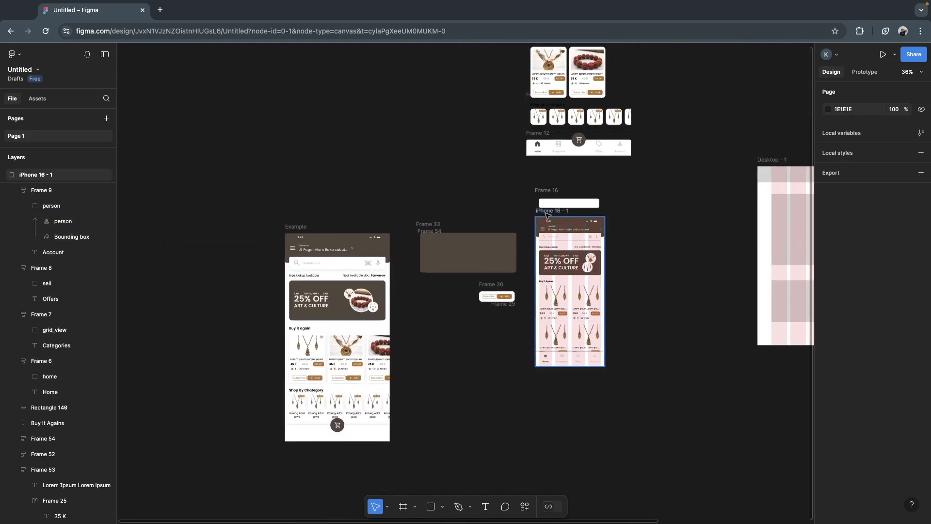
{"action": "left_click", "coordinate": [546, 212]}
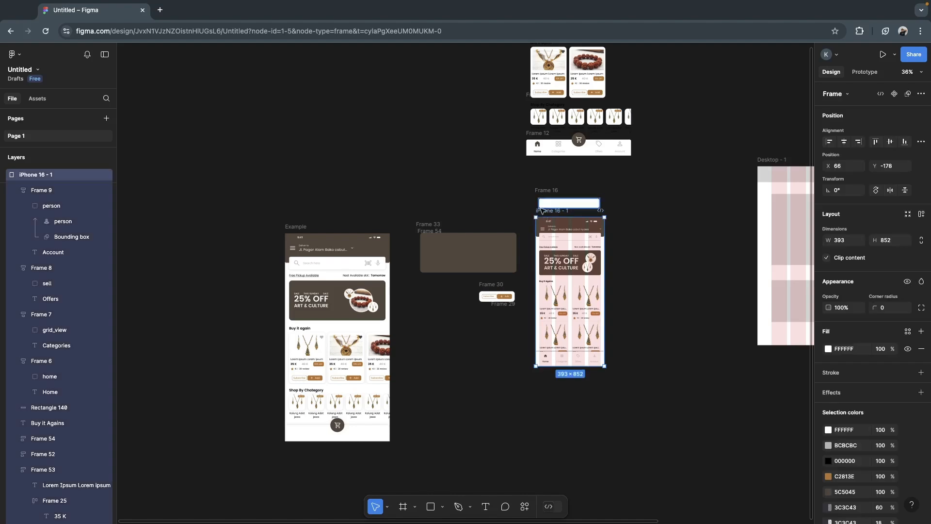
{"action": "left_click_drag", "start_coordinate": [545, 215], "coordinate": [606, 350]}
{"action": "left_click", "coordinate": [573, 366]}
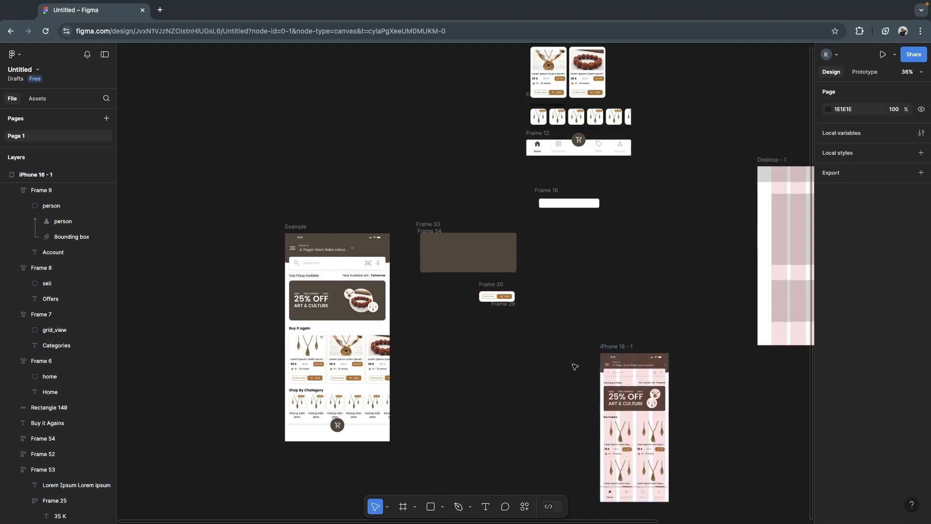
{"action": "scroll", "coordinate": [575, 367], "scroll_direction": "down", "scroll_amount": 3}
{"action": "scroll", "coordinate": [575, 367], "scroll_direction": "right", "scroll_amount": 4}
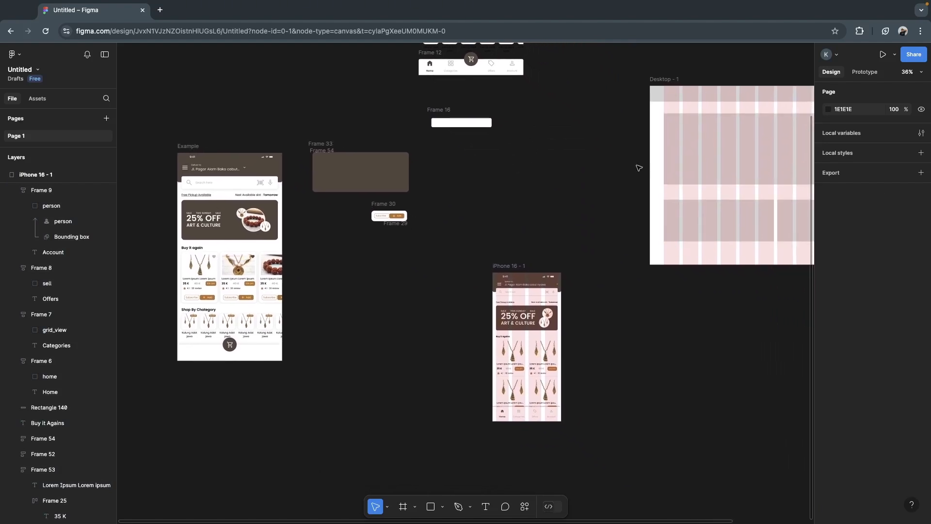
{"action": "scroll", "coordinate": [568, 181], "scroll_direction": "right", "scroll_amount": 3}
{"action": "scroll", "coordinate": [568, 181], "scroll_direction": "up", "scroll_amount": 1}
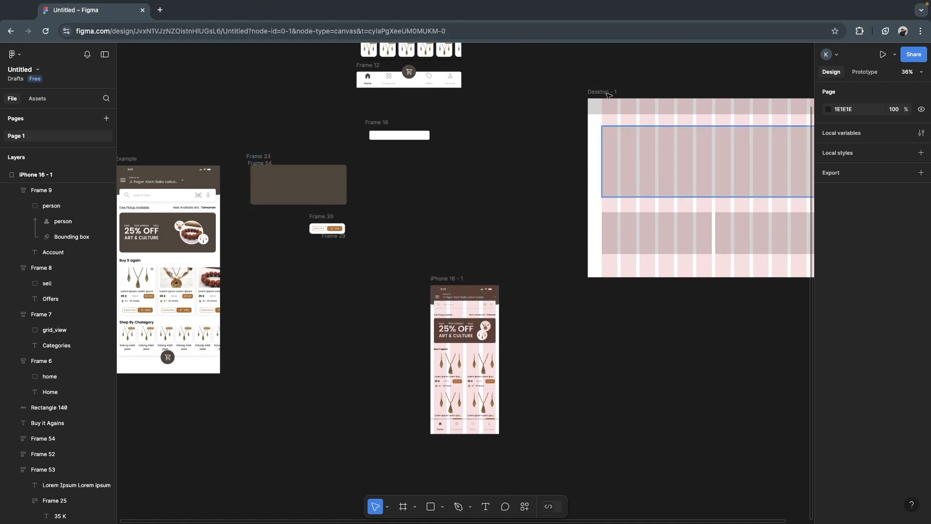
{"action": "left_click", "coordinate": [451, 278]}
{"action": "scroll", "coordinate": [473, 229], "scroll_direction": "up", "scroll_amount": 8}
- Switch to the Capstone Project Kel 8 file in the Figma desktop app and examine the reference mockups, palettes and Example screens on the Moodboard page
{"action": "scroll", "coordinate": [473, 229], "scroll_direction": "down", "scroll_amount": 5}
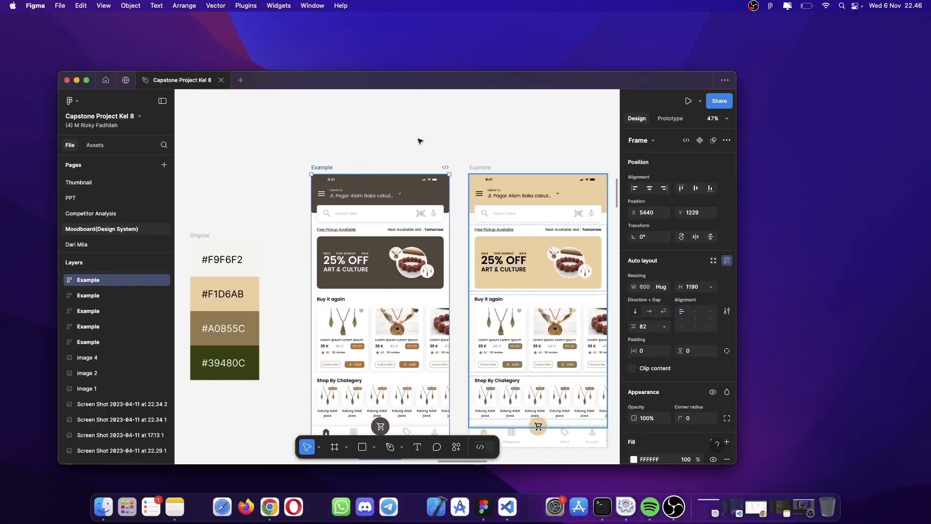
{"action": "scroll", "coordinate": [404, 200], "scroll_direction": "down", "scroll_amount": 5}
{"action": "scroll", "coordinate": [420, 141], "scroll_direction": "up", "scroll_amount": 6}
{"action": "scroll", "coordinate": [420, 141], "scroll_direction": "up", "scroll_amount": 3}
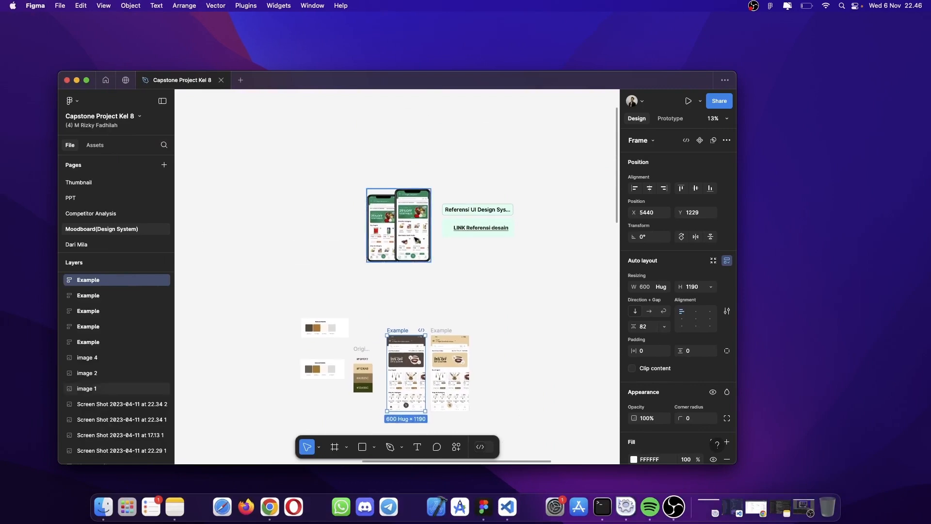
{"action": "scroll", "coordinate": [418, 231], "scroll_direction": "up", "scroll_amount": 5}
{"action": "scroll", "coordinate": [463, 351], "scroll_direction": "down", "scroll_amount": 1}
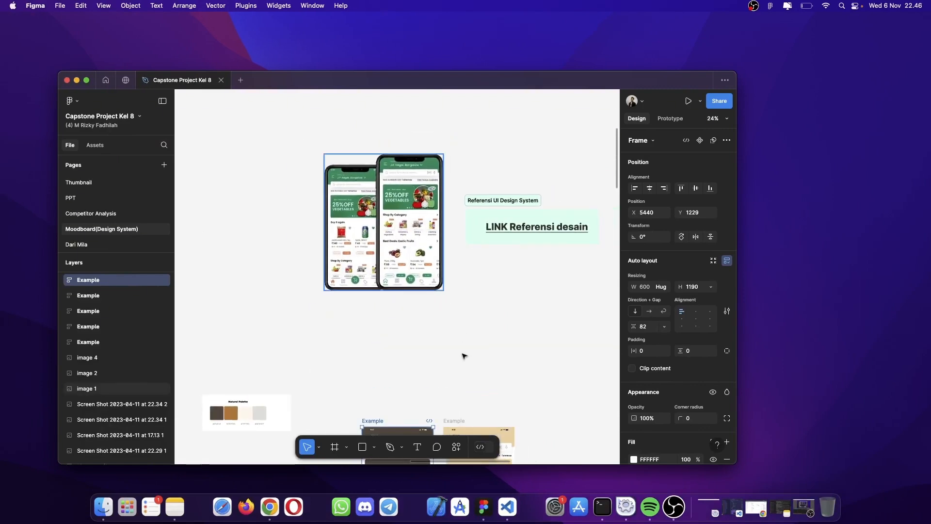
{"action": "scroll", "coordinate": [463, 356], "scroll_direction": "down", "scroll_amount": 5}
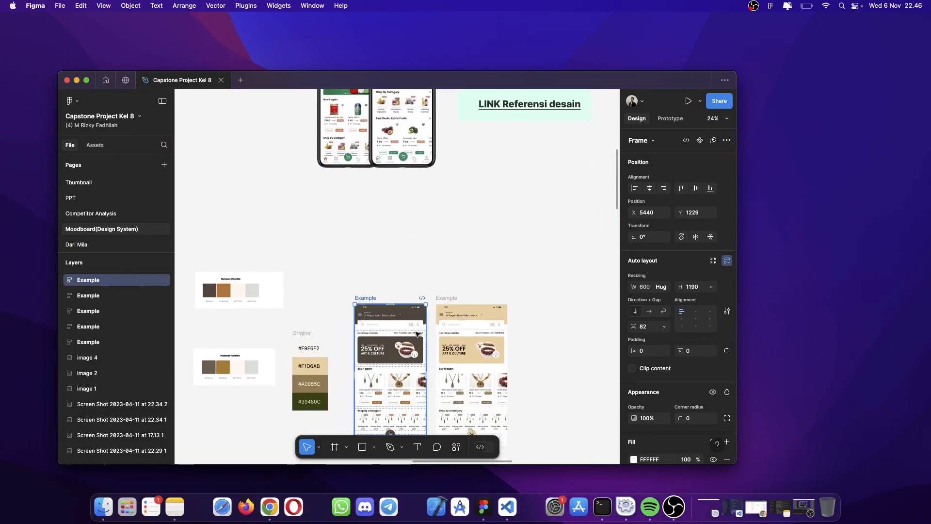
{"action": "scroll", "coordinate": [420, 155], "scroll_direction": "up", "scroll_amount": 3}
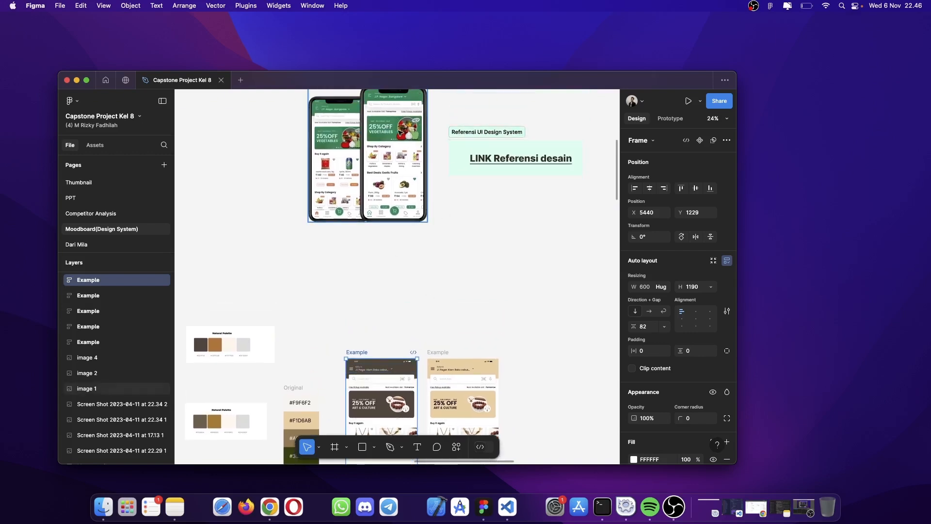
{"action": "scroll", "coordinate": [448, 321], "scroll_direction": "down", "scroll_amount": 5}
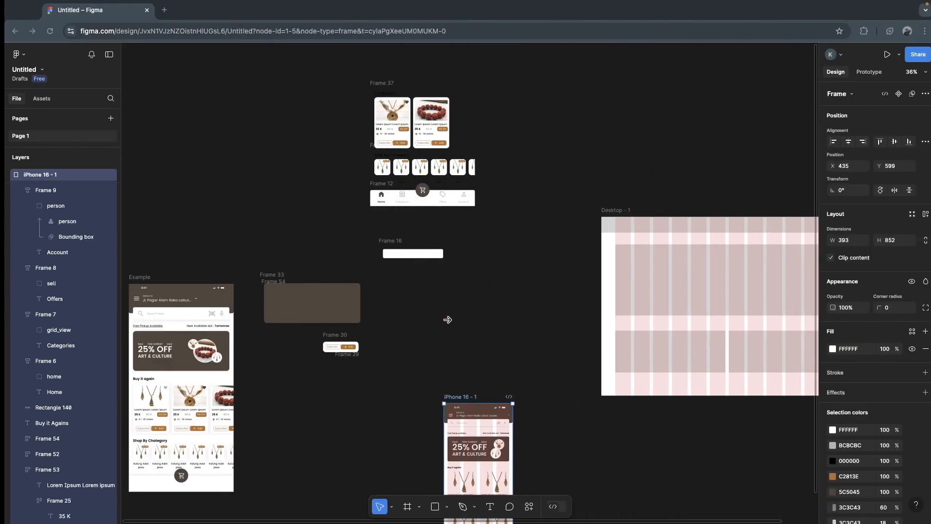
- Switch back to the Untitled file in the browser and hide the 4-column layout grid of the iPhone 16 - 1 frame
{"action": "scroll", "coordinate": [534, 374], "scroll_direction": "down", "scroll_amount": 3}
{"action": "left_click", "coordinate": [588, 397]}
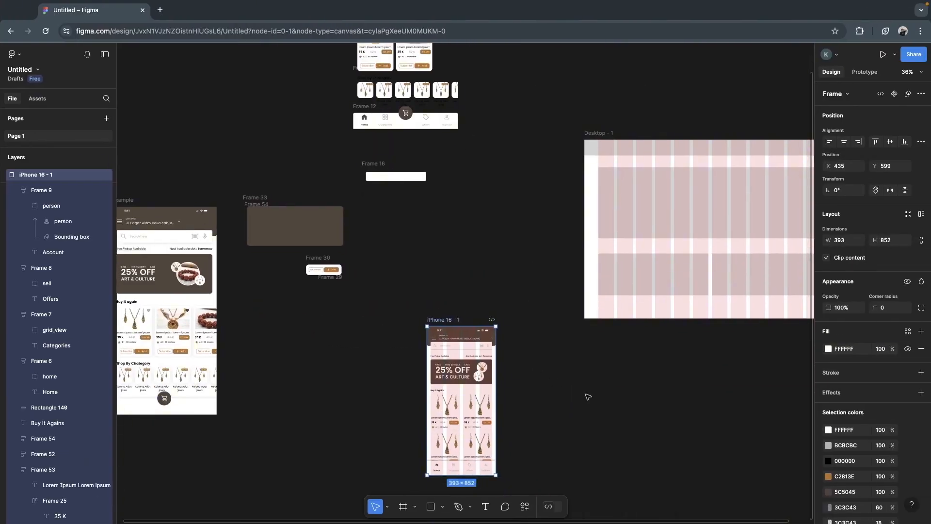
{"action": "scroll", "coordinate": [479, 391], "scroll_direction": "up", "scroll_amount": 5}
{"action": "scroll", "coordinate": [432, 232], "scroll_direction": "down", "scroll_amount": 3}
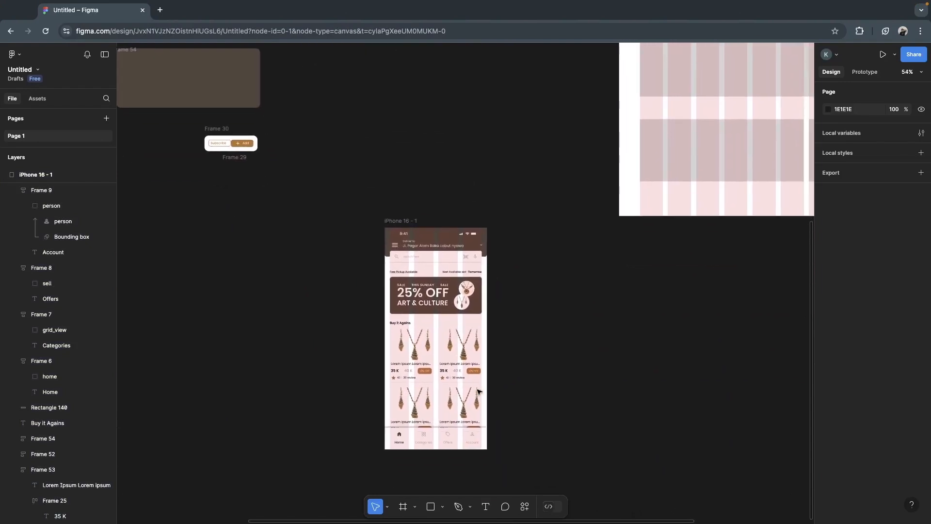
{"action": "left_click", "coordinate": [404, 221]}
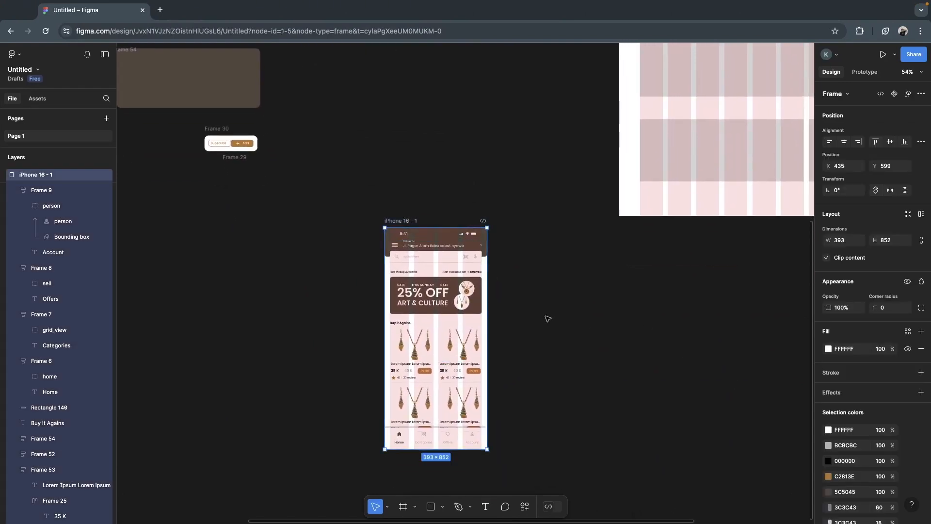
{"action": "scroll", "coordinate": [911, 445], "scroll_direction": "down", "scroll_amount": 3}
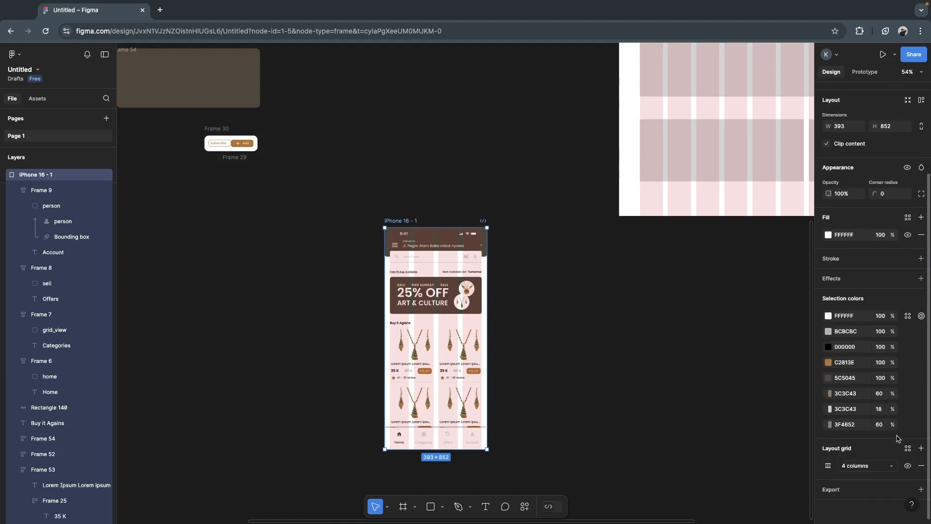
{"action": "scroll", "coordinate": [439, 291], "scroll_direction": "up", "scroll_amount": 3}
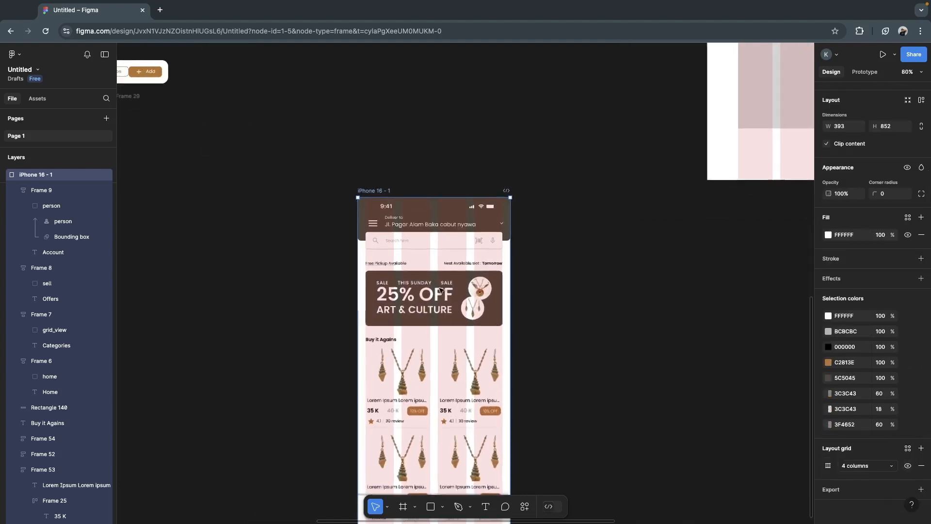
{"action": "scroll", "coordinate": [440, 290], "scroll_direction": "down", "scroll_amount": 4}
{"action": "scroll", "coordinate": [441, 290], "scroll_direction": "up", "scroll_amount": 1}
{"action": "scroll", "coordinate": [440, 290], "scroll_direction": "up", "scroll_amount": 3}
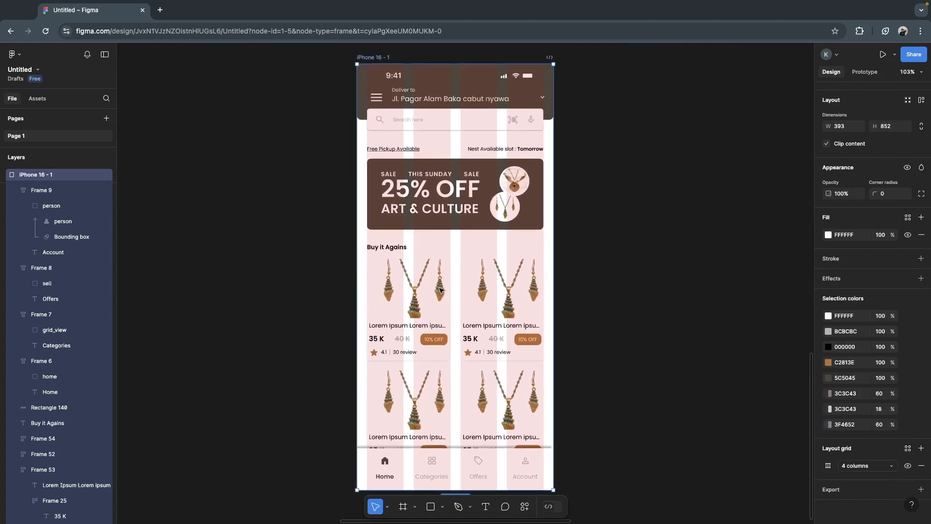
{"action": "left_click", "coordinate": [907, 466]}
{"action": "left_click", "coordinate": [907, 466]}
{"action": "left_click", "coordinate": [908, 466]}
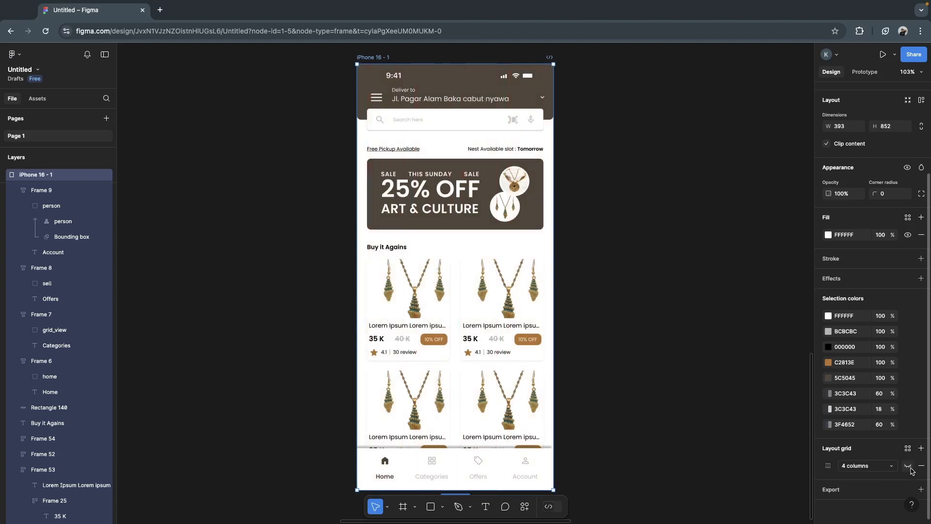
{"action": "left_click", "coordinate": [662, 371]}
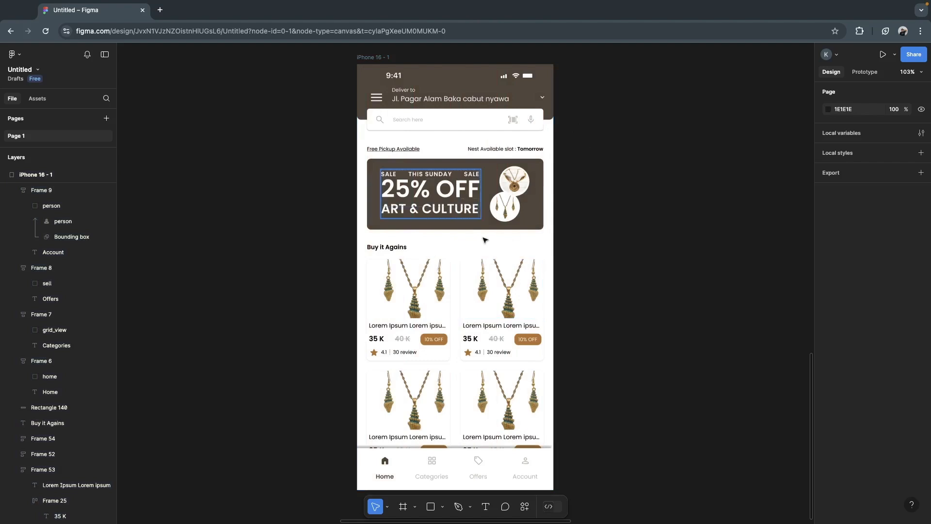
{"action": "scroll", "coordinate": [598, 255], "scroll_direction": "down", "scroll_amount": 3}
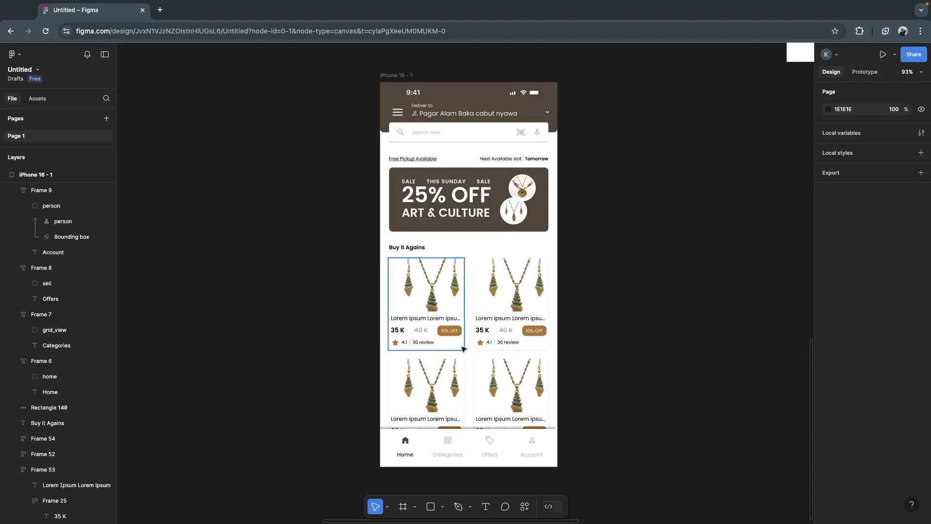
{"action": "scroll", "coordinate": [647, 304], "scroll_direction": "down", "scroll_amount": 5}
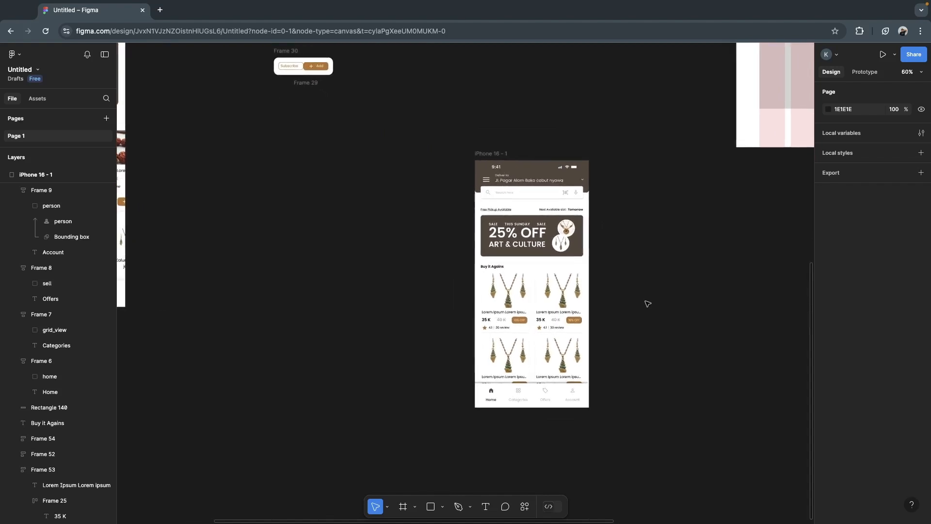